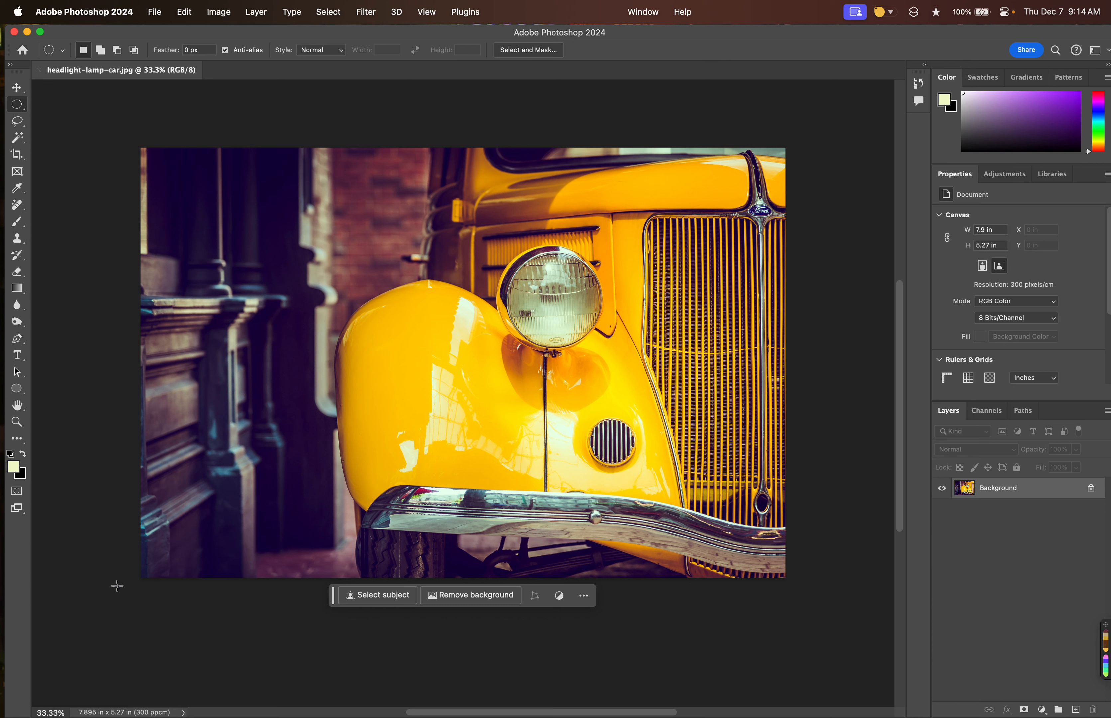
- Select the car with Select Subject, then deselect it
click(368, 599)
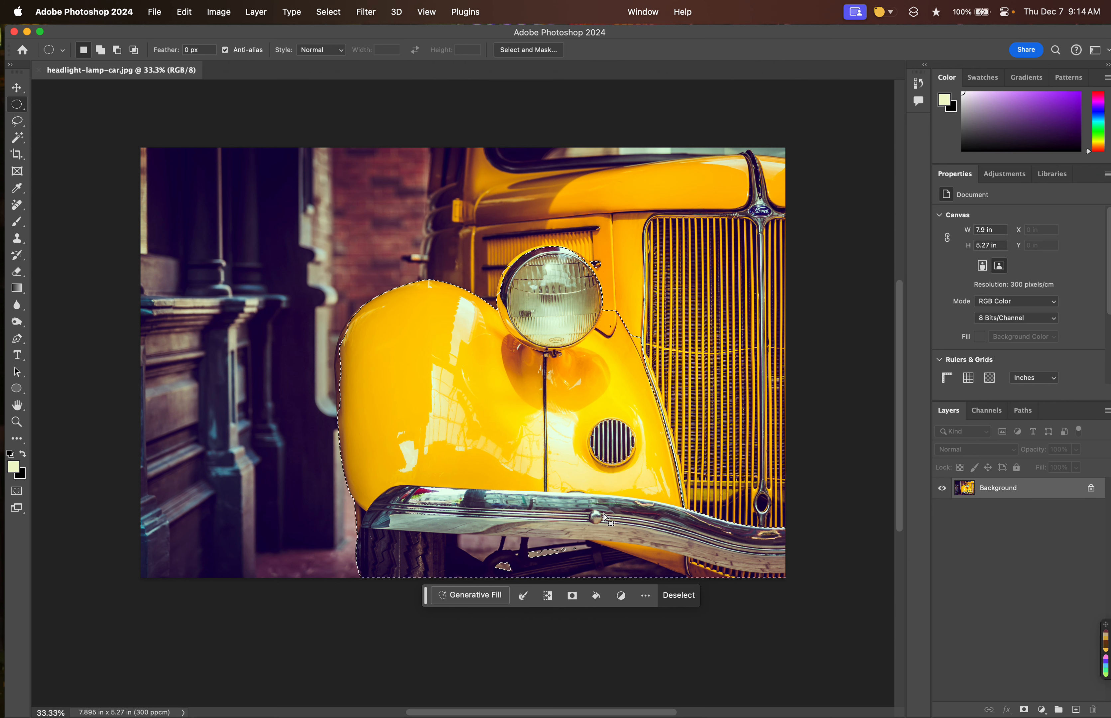
key(super+d)
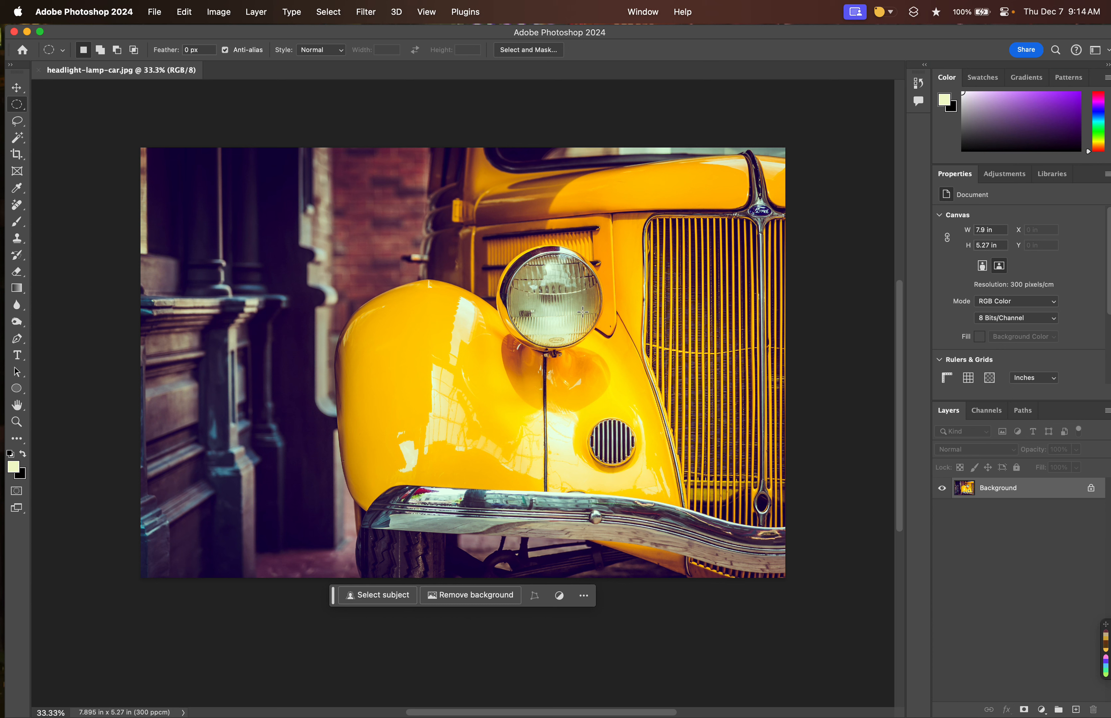
- Draw a circular marquee selection on the car's front fender, then deselect it
scroll(568, 268, up, 3)
scroll(568, 268, right, 2)
scroll(568, 268, down, 3)
scroll(566, 309, left, 2)
scroll(521, 369, right, 2)
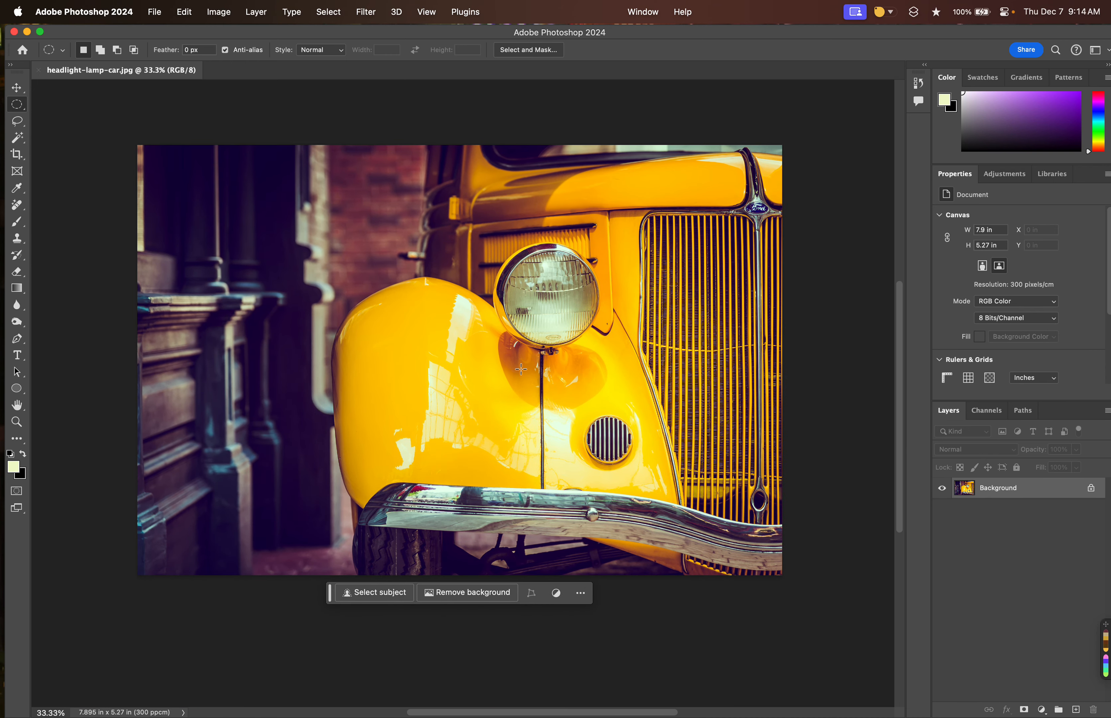
drag(417, 330, 486, 404)
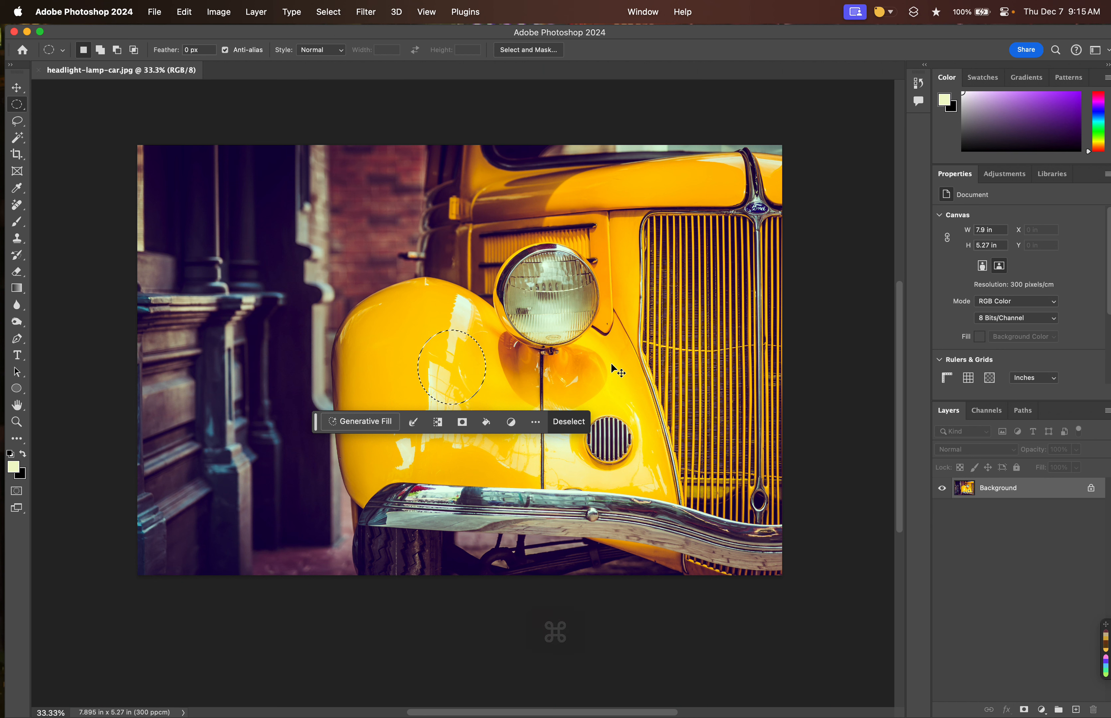
key(super+d)
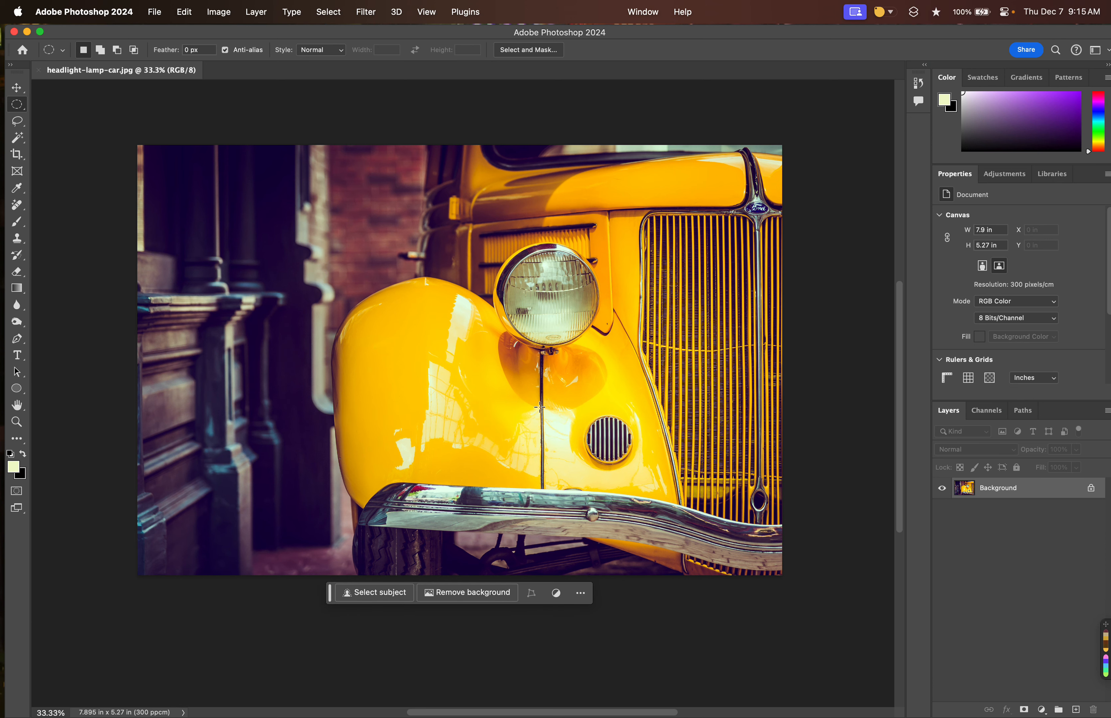
scroll(621, 453, right, 2)
scroll(621, 453, down, 1)
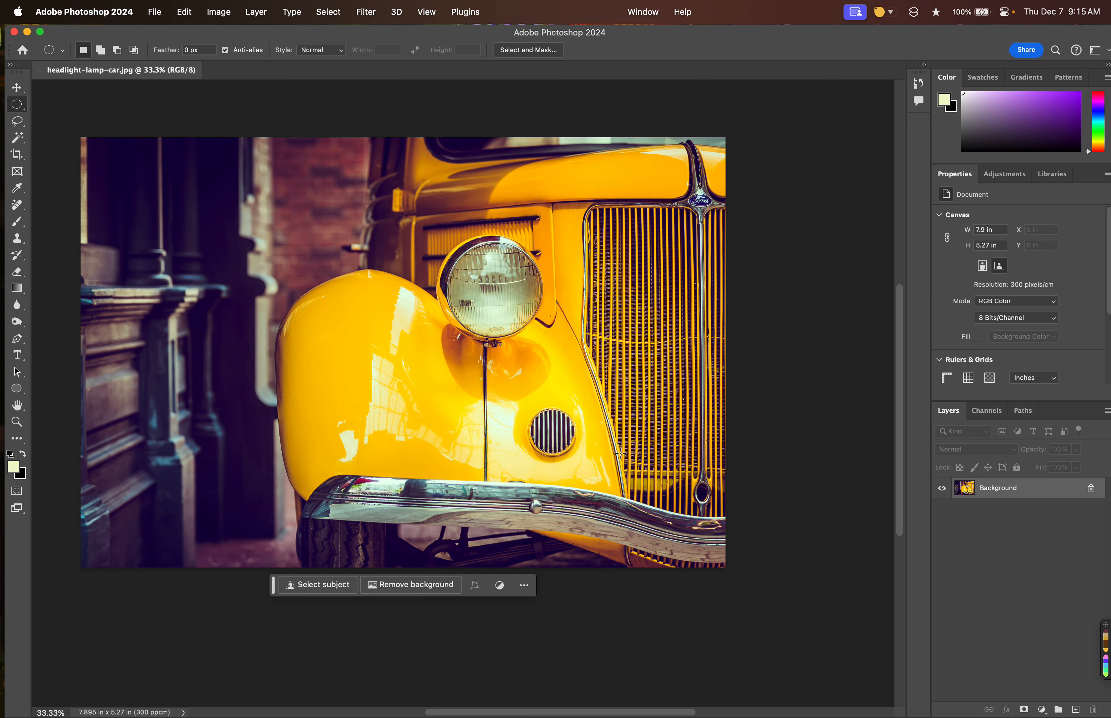
scroll(621, 452, up, 3)
scroll(621, 452, down, 4)
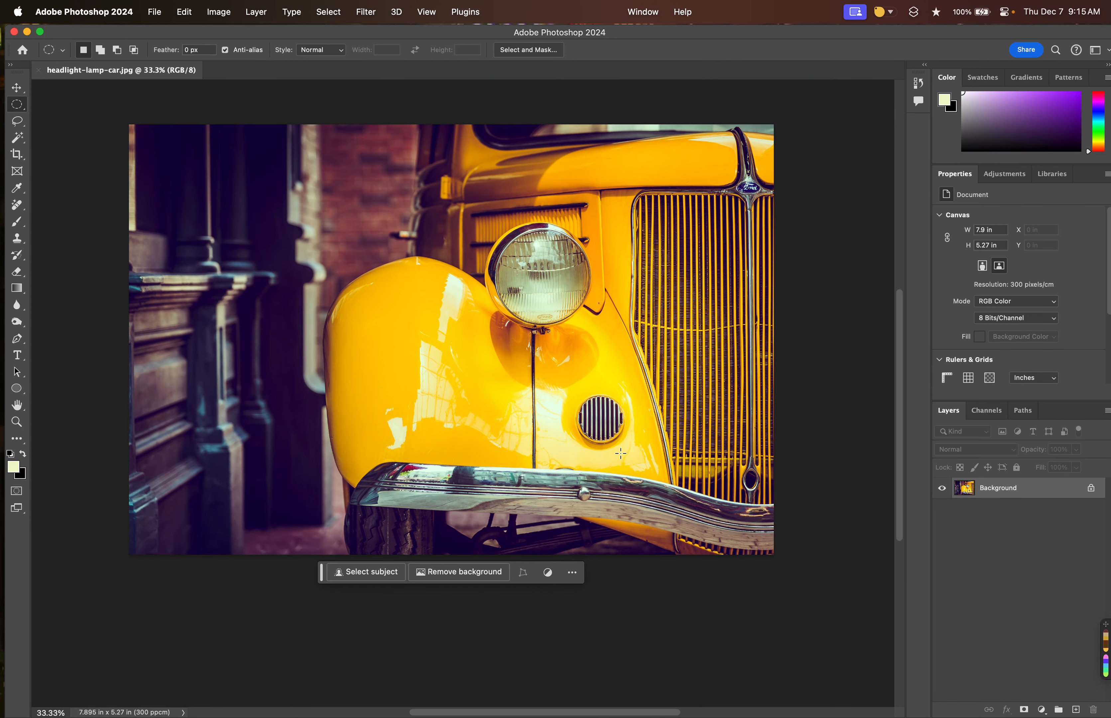
scroll(579, 490, up, 2)
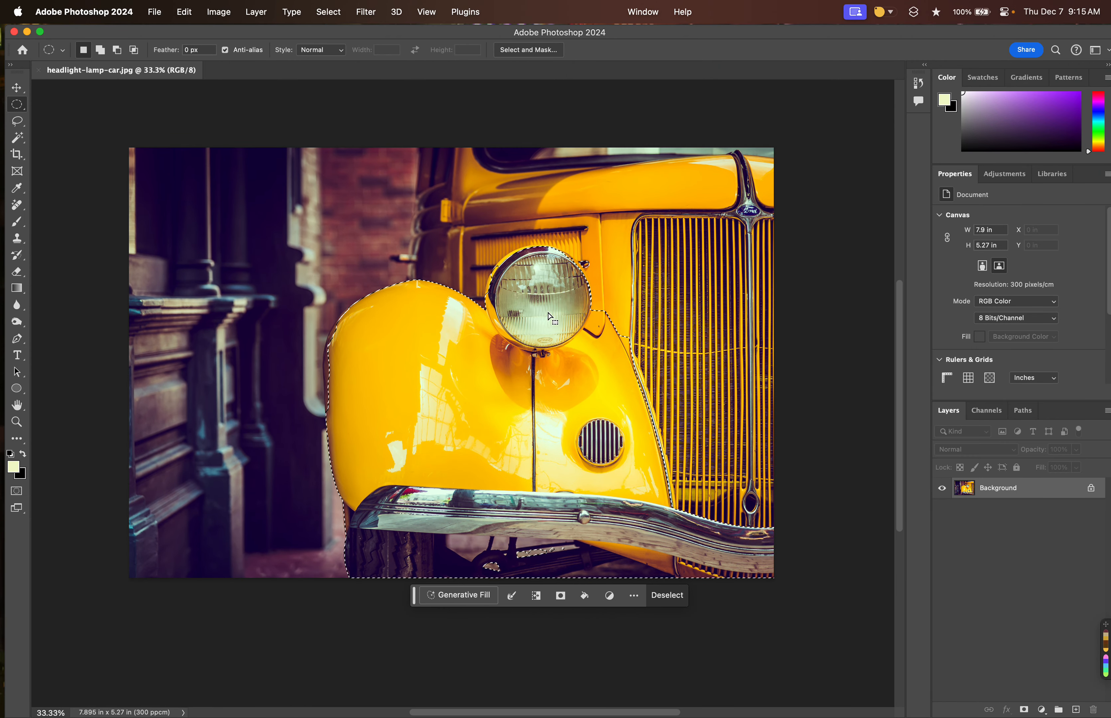
key(super+d)
right_click(597, 423)
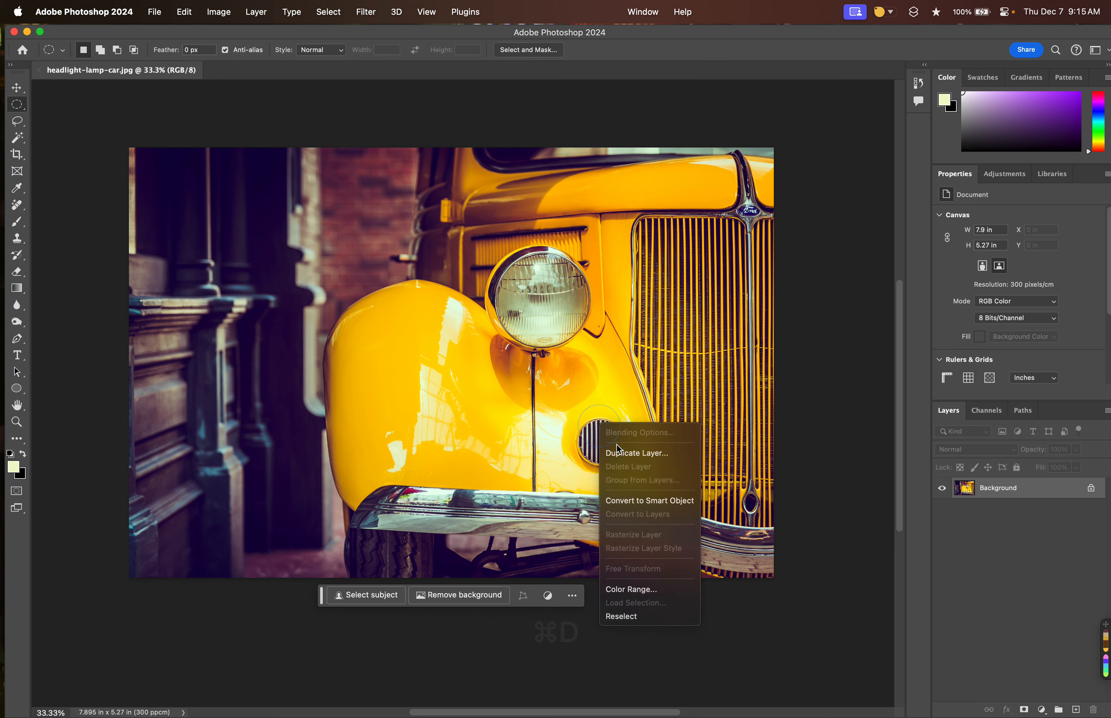
click(700, 330)
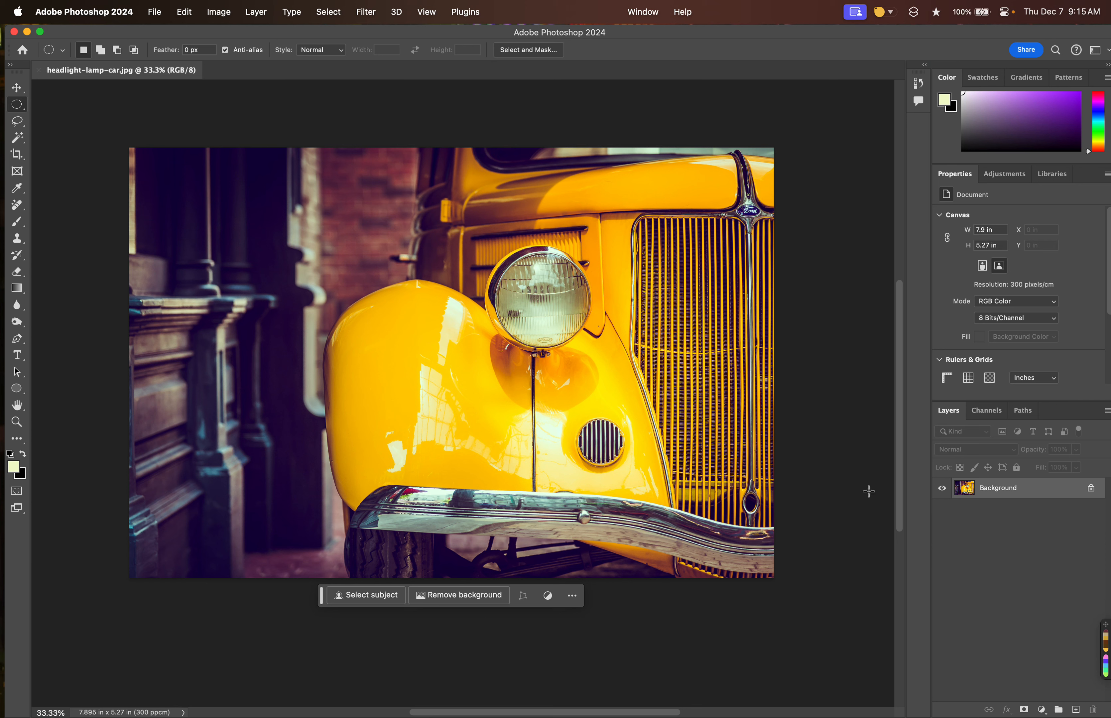
- Float the Layers panel over the canvas and extend it downward
drag(957, 416, 736, 73)
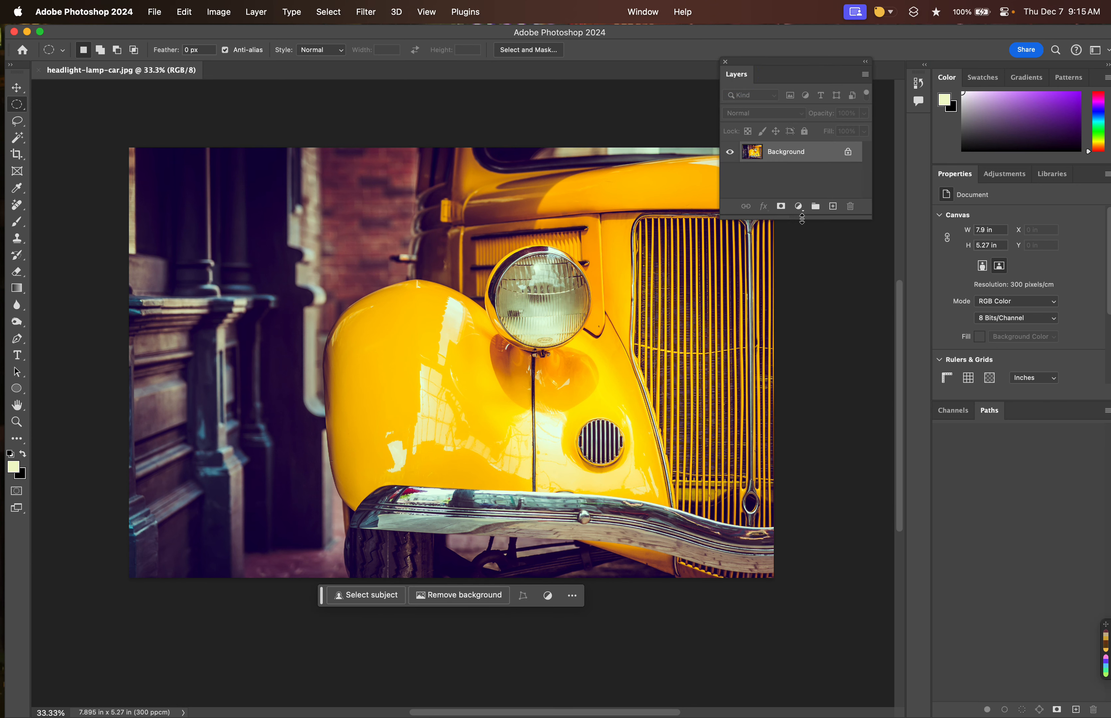
drag(802, 218, 816, 546)
scroll(702, 151, right, 5)
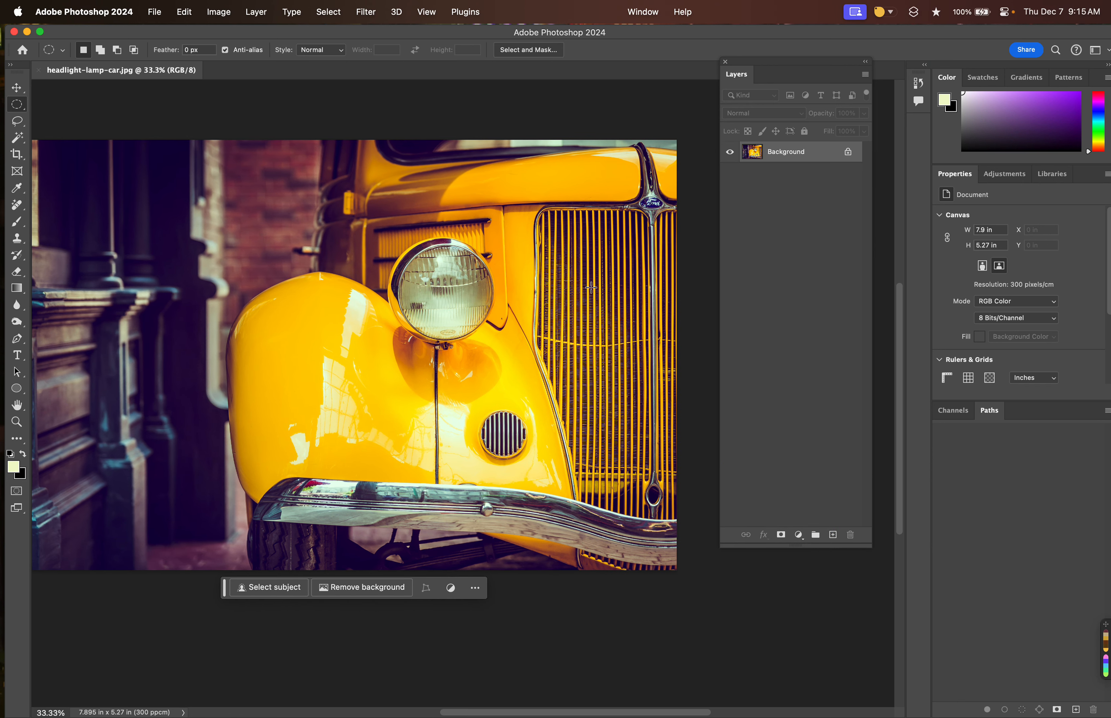
click(647, 14)
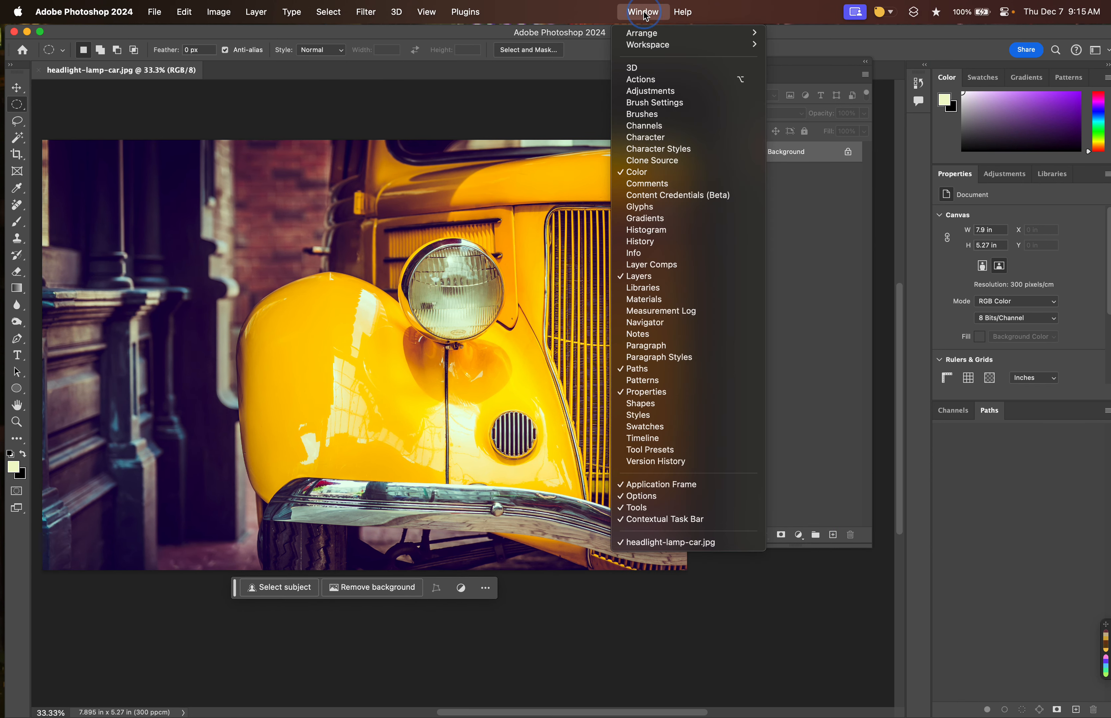
click(683, 276)
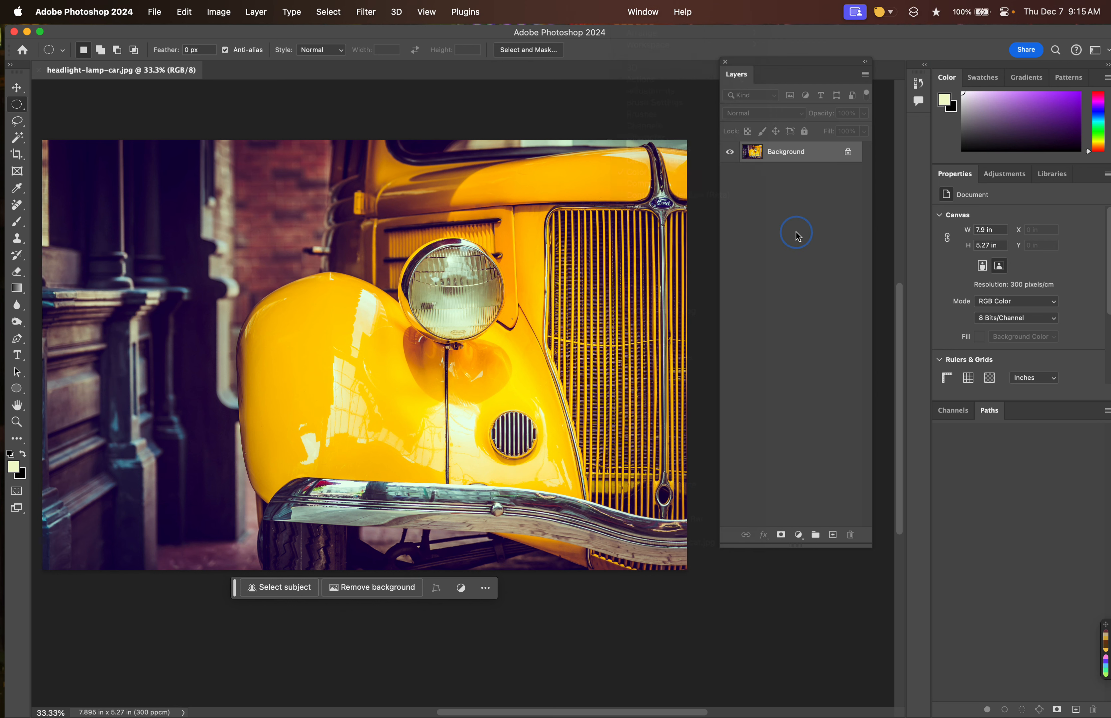
scroll(574, 312, left, 2)
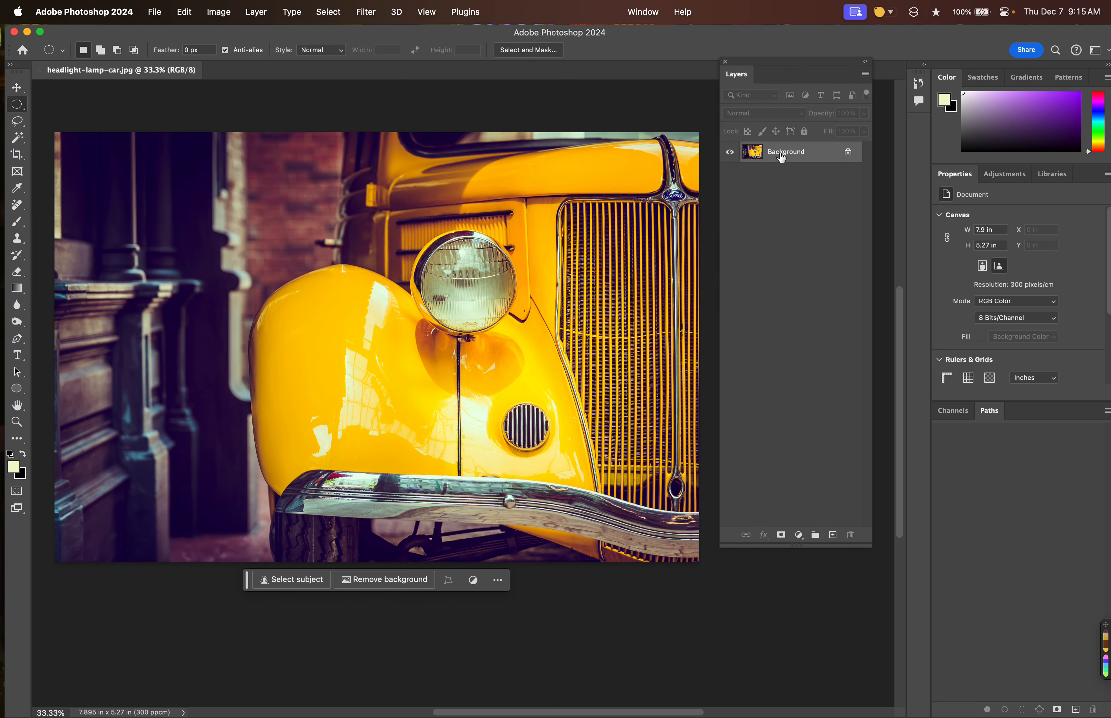
- Duplicate the Background layer
drag(784, 157, 833, 534)
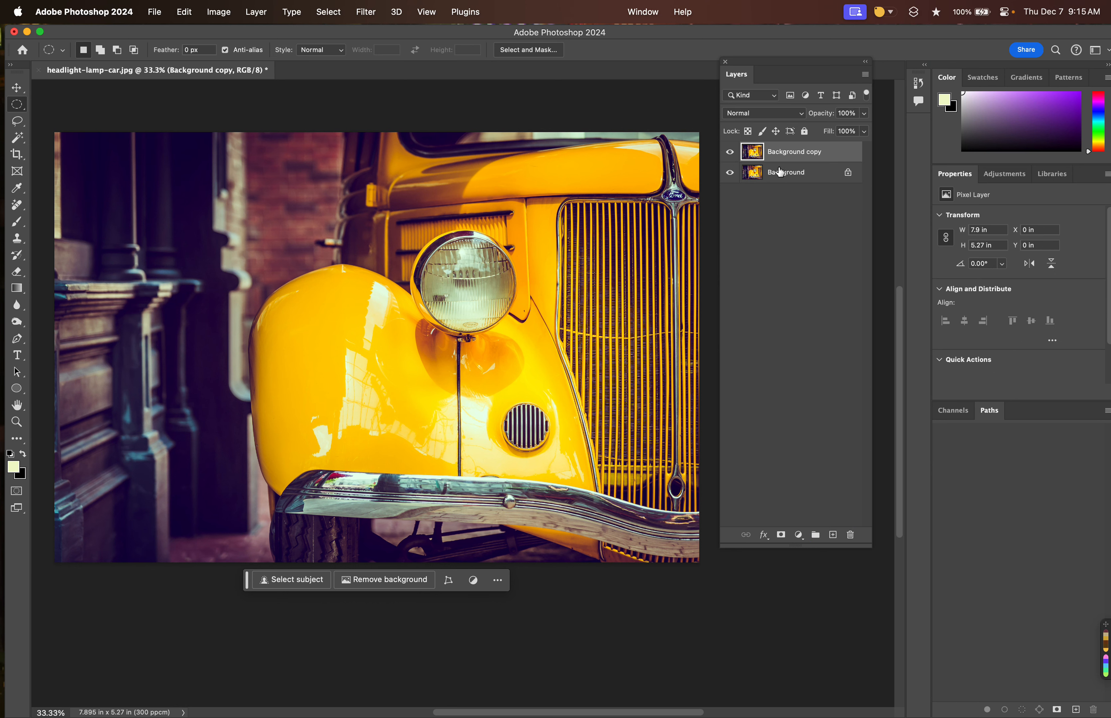
click(793, 179)
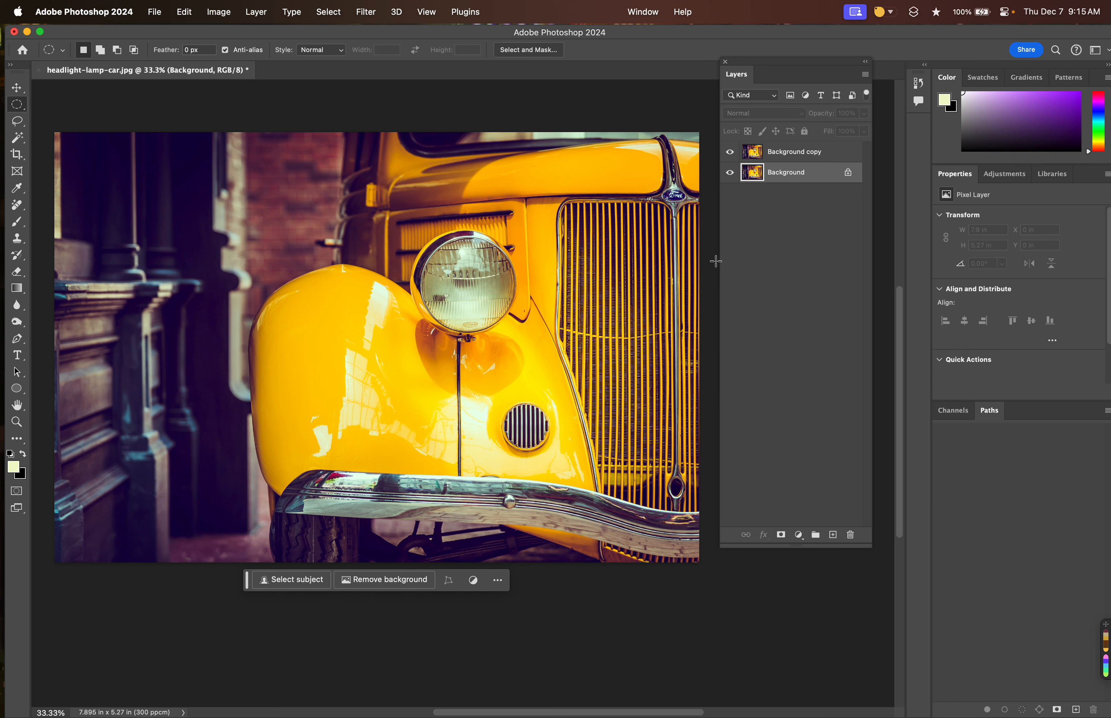
click(789, 159)
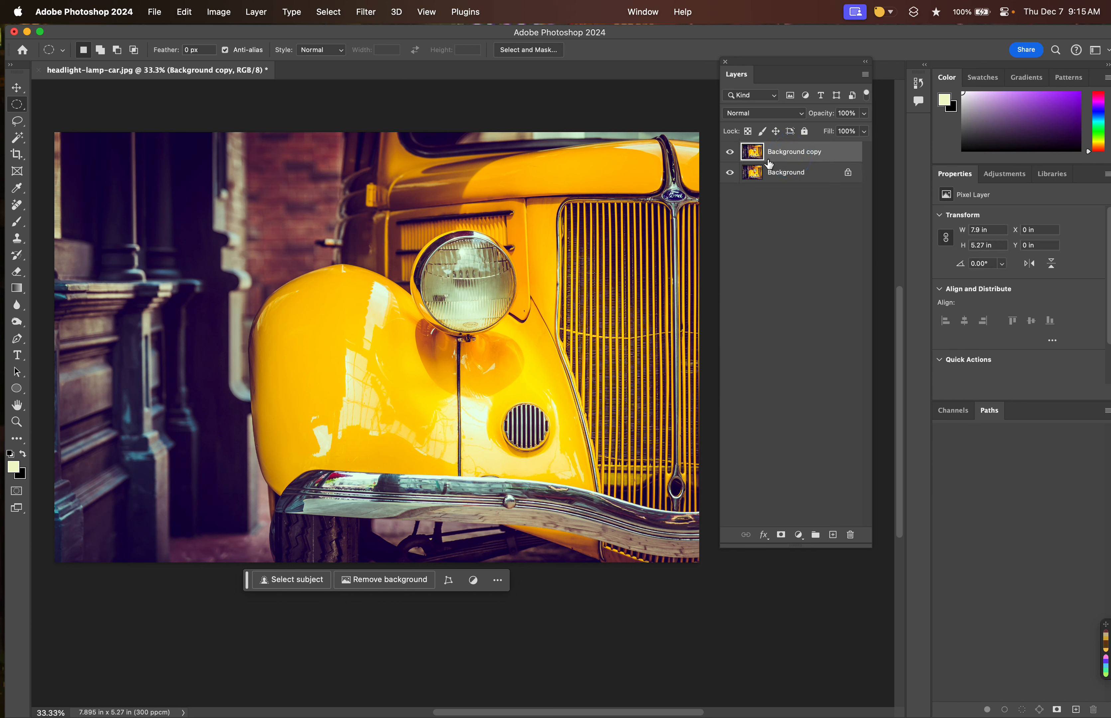
- Rename the duplicated layer to car and select it
double_click(787, 154)
text(car)
click(801, 210)
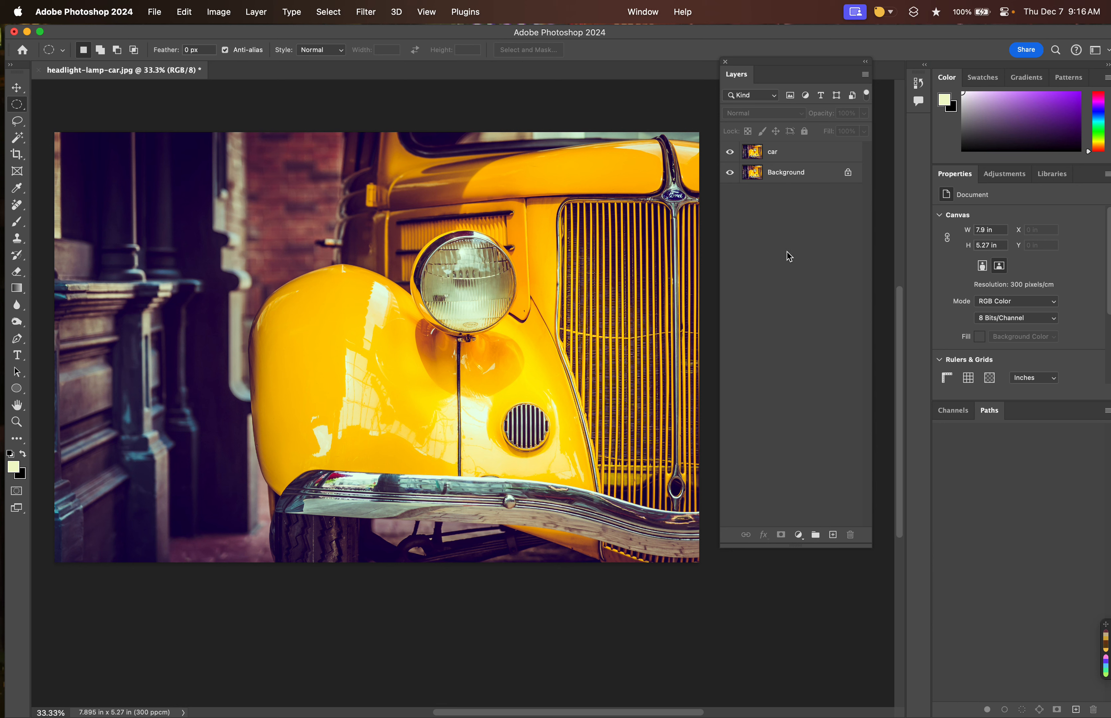
click(786, 157)
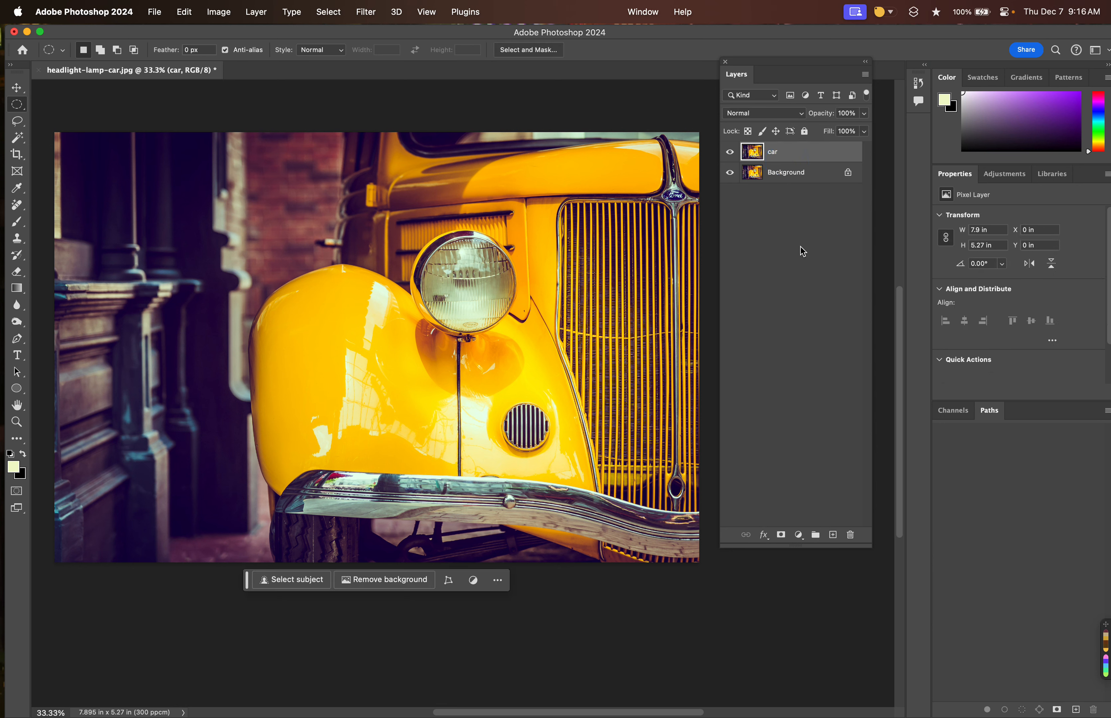
- Open Color Range and sample the car's yellow paint on the front fender
click(331, 12)
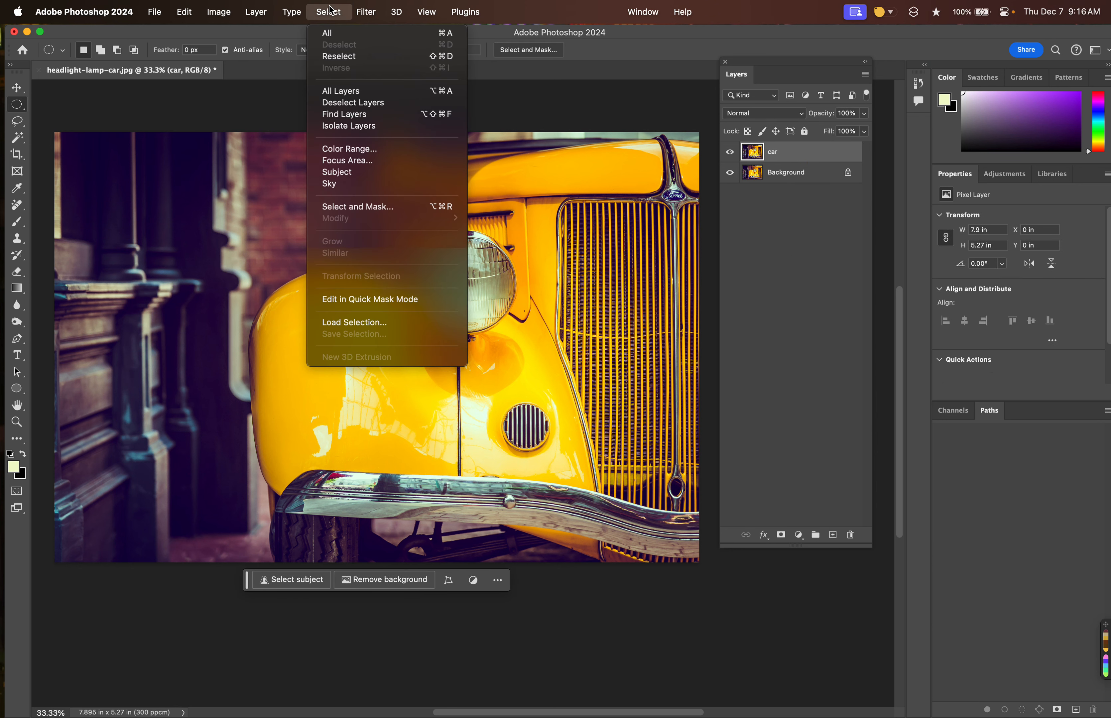
click(360, 150)
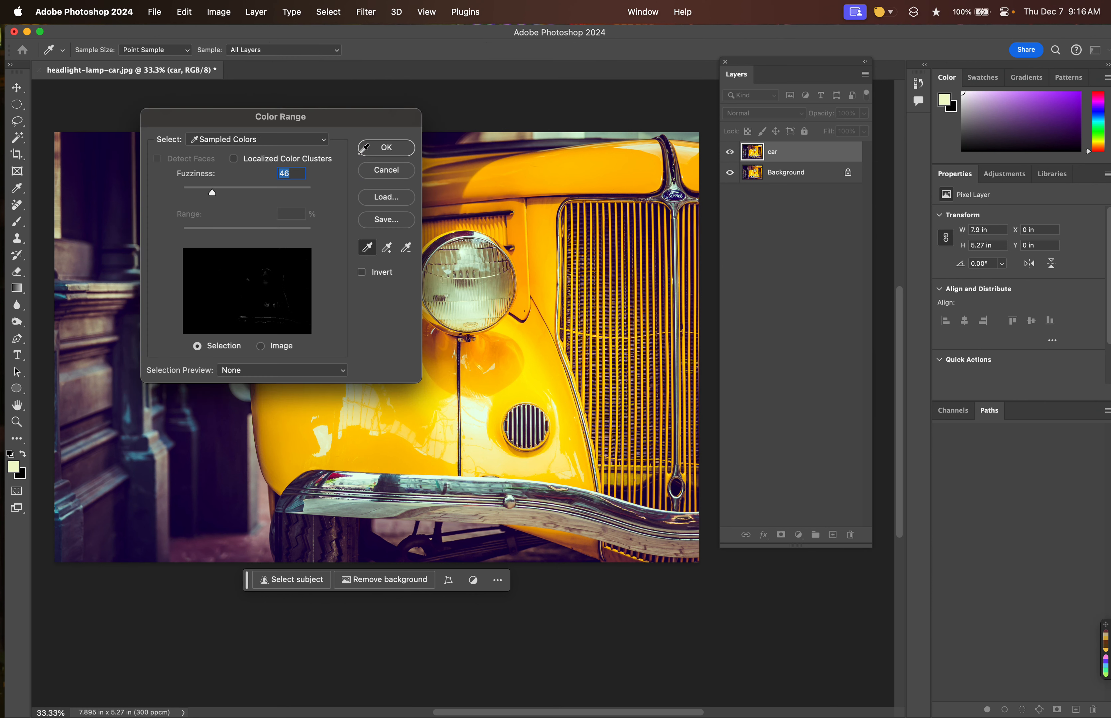
drag(377, 120, 274, 100)
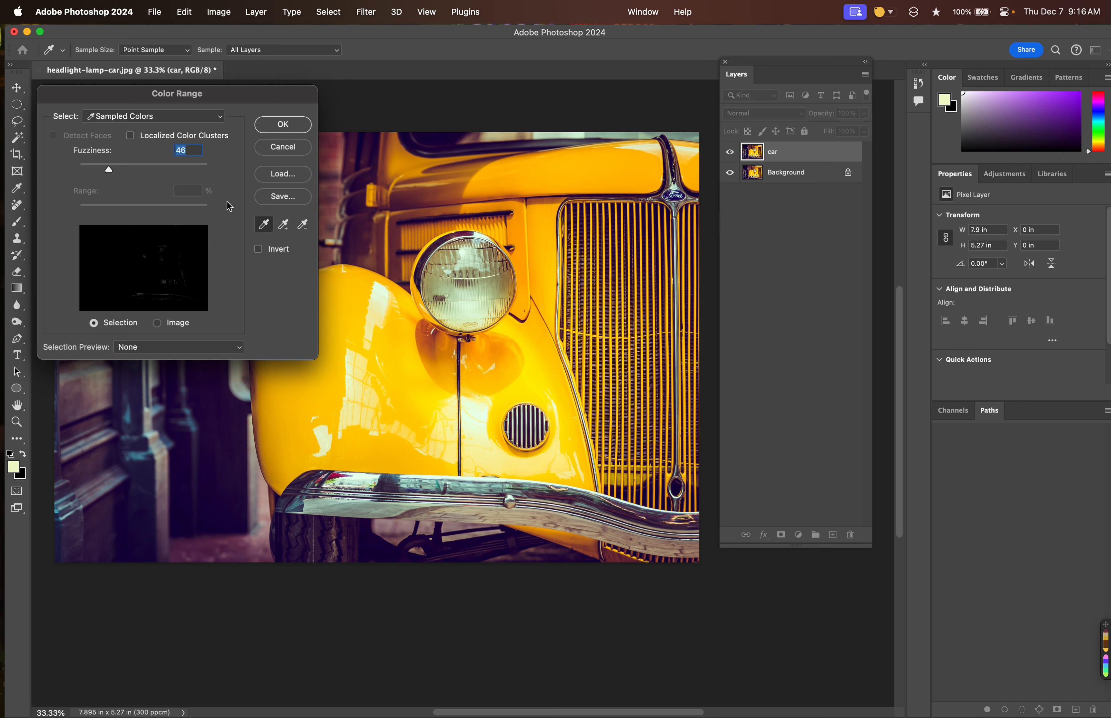
click(272, 227)
click(361, 298)
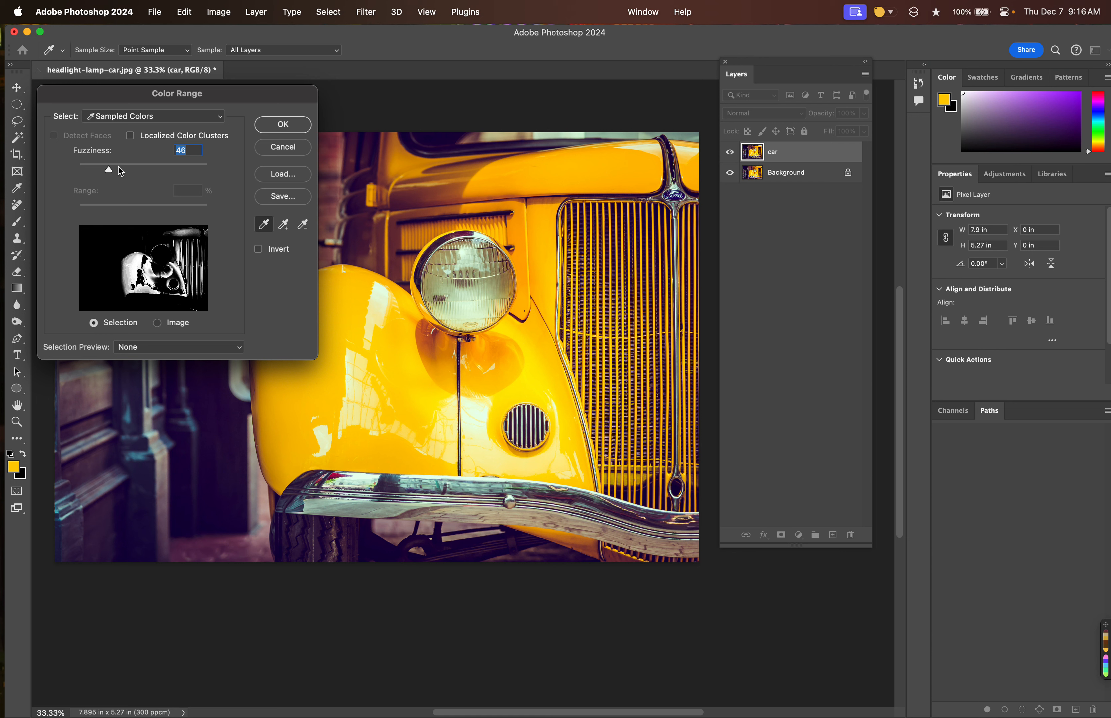
- Set the Color Range fuzziness to 73
drag(108, 169, 225, 187)
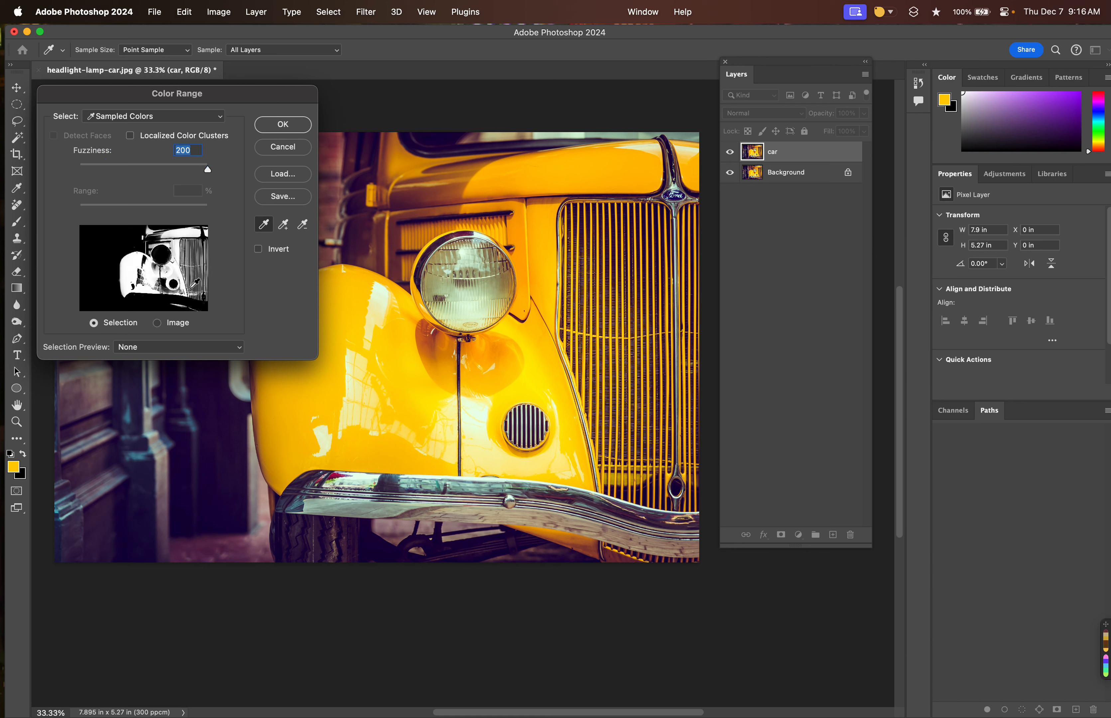
drag(207, 169, 87, 168)
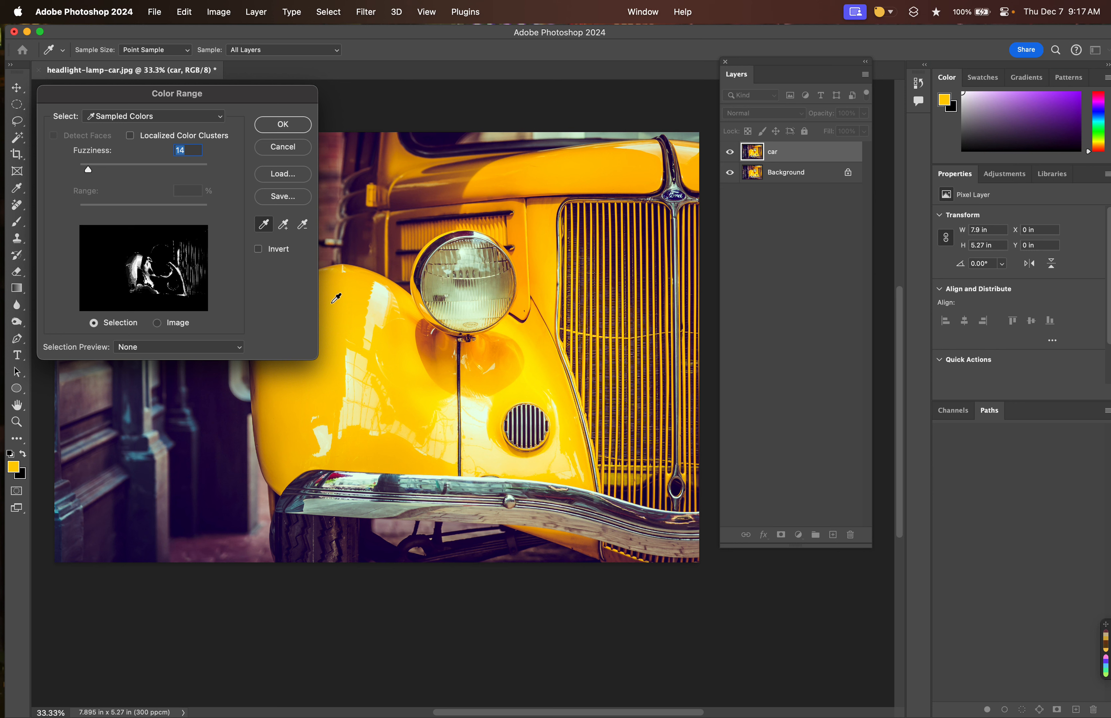
drag(90, 170, 126, 170)
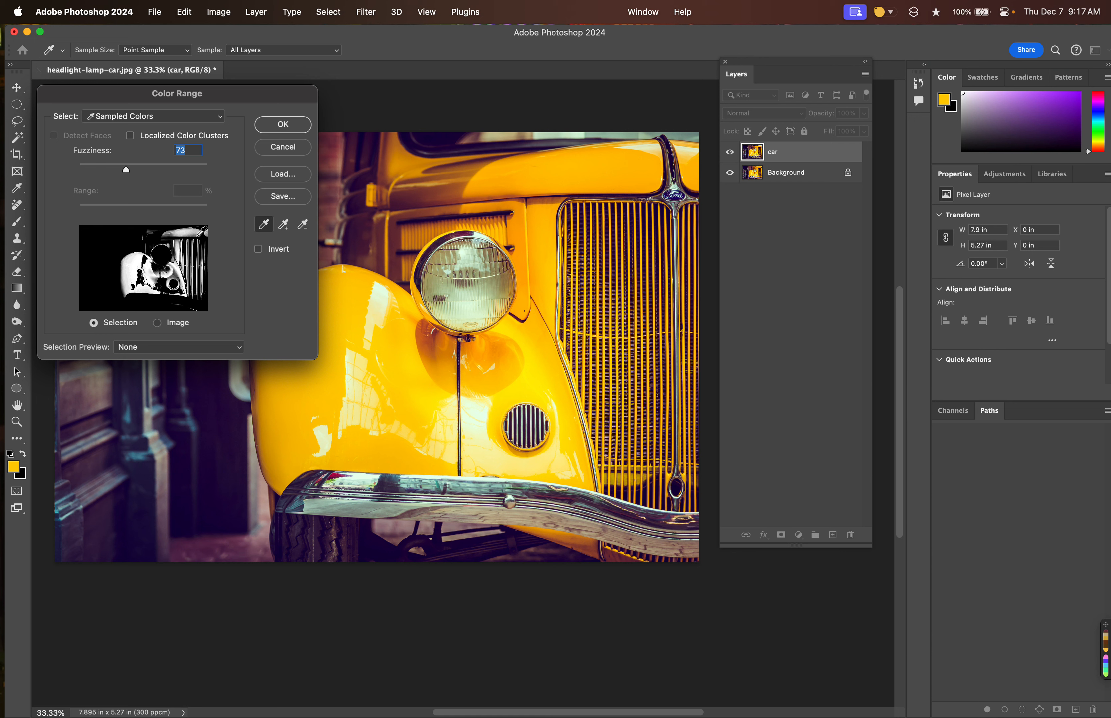
click(649, 185)
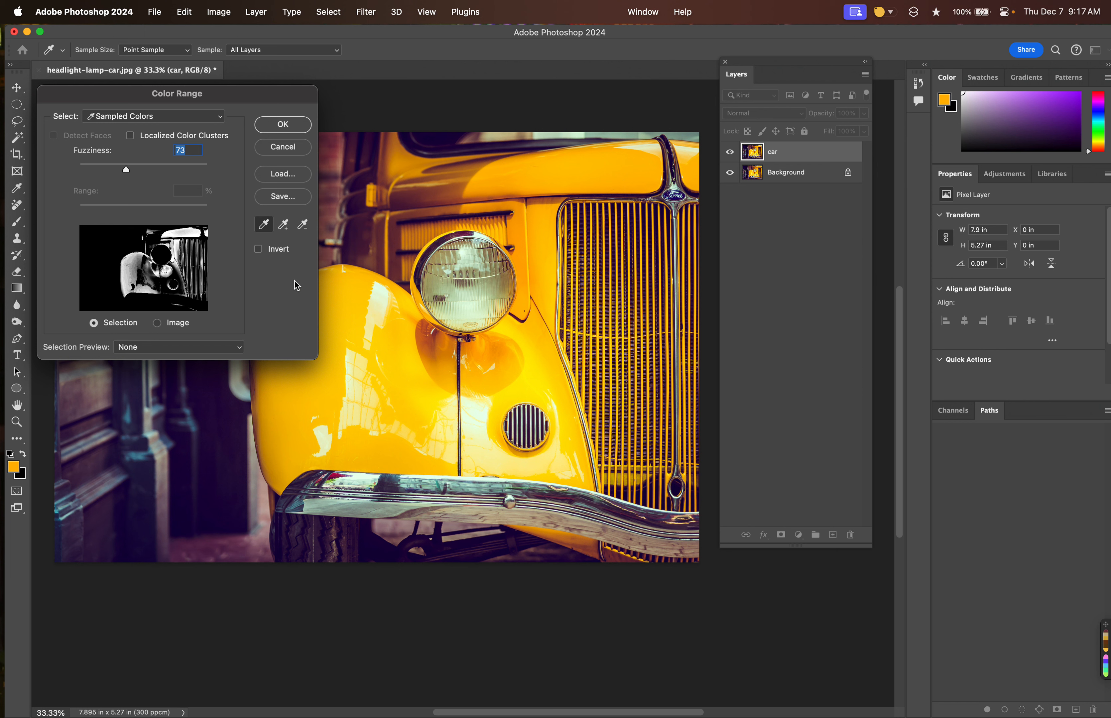
key(super+z)
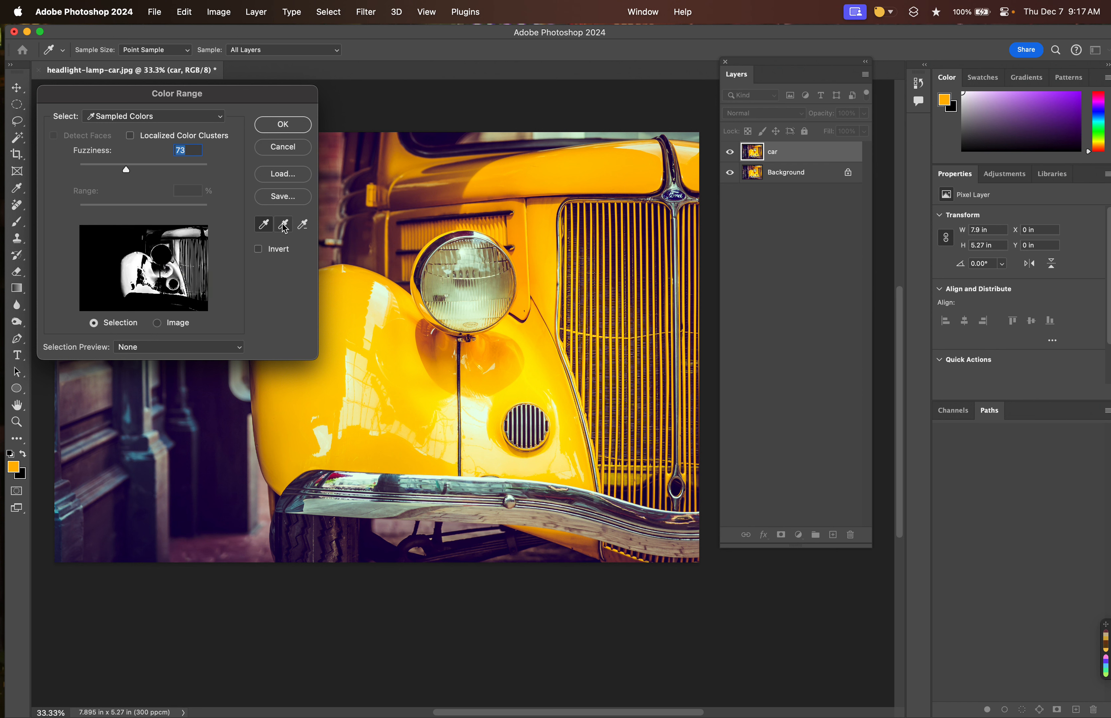
click(285, 227)
click(264, 227)
click(631, 168)
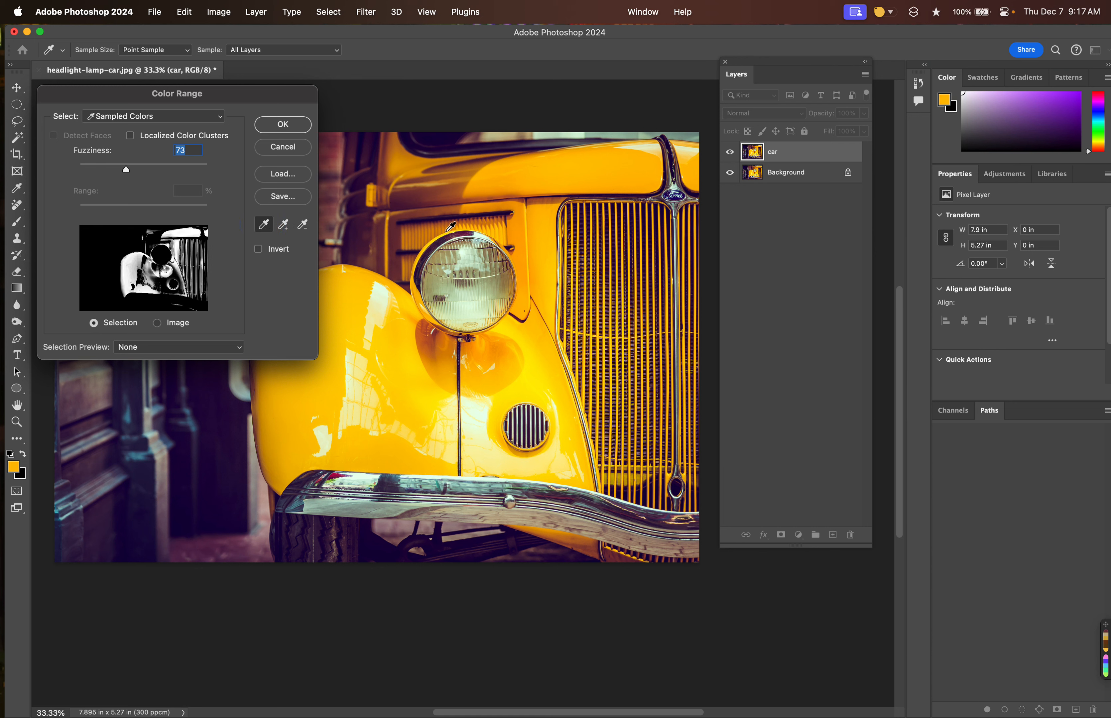
key(super+z)
- Add samples of the yellow paint near the hood ornament and beside the grille to the color range
click(282, 227)
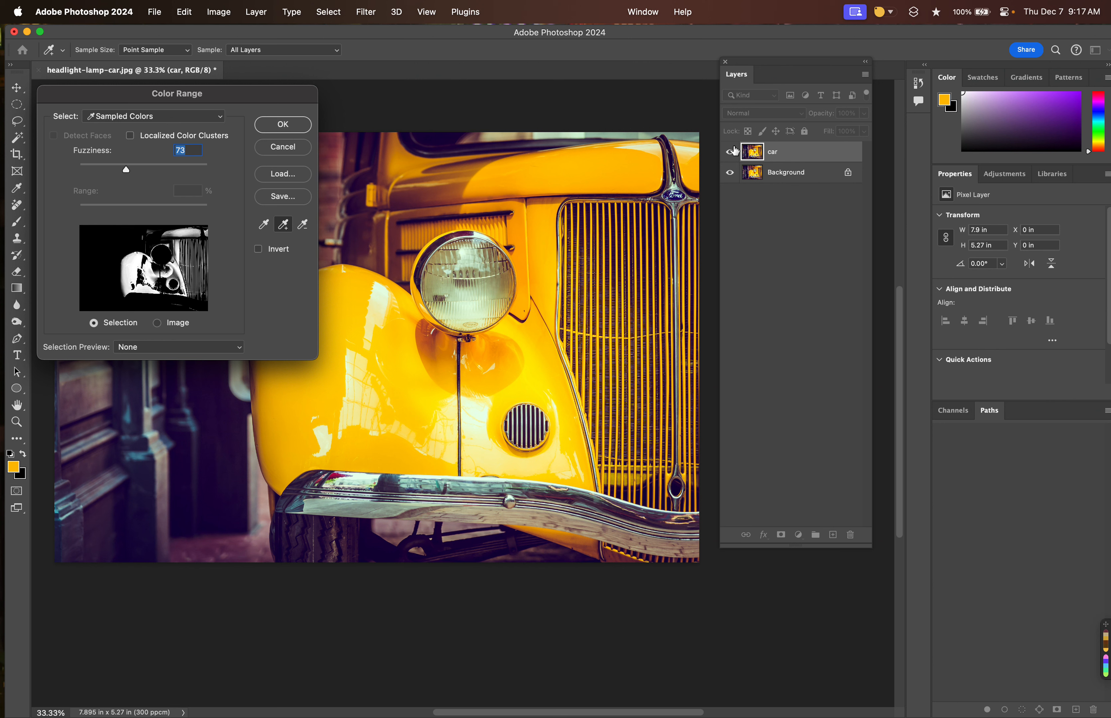
click(655, 177)
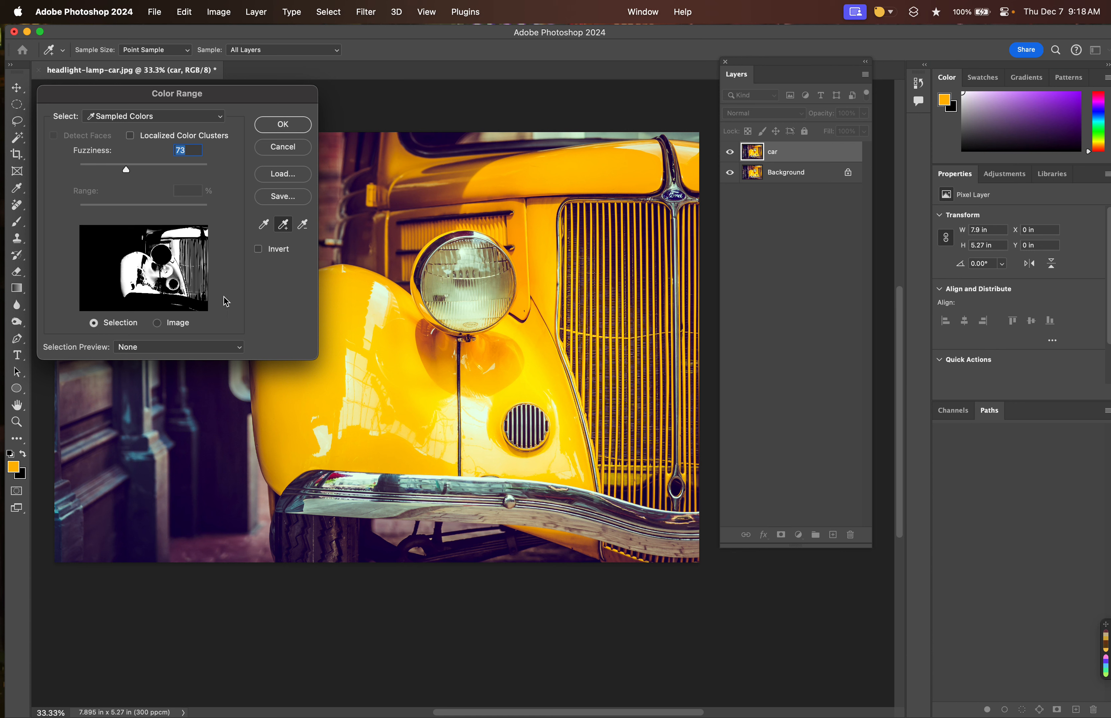
click(530, 394)
- Add a sample of the paint just left of the headlight to the color range
scroll(368, 322, left, 3)
scroll(367, 322, up, 2)
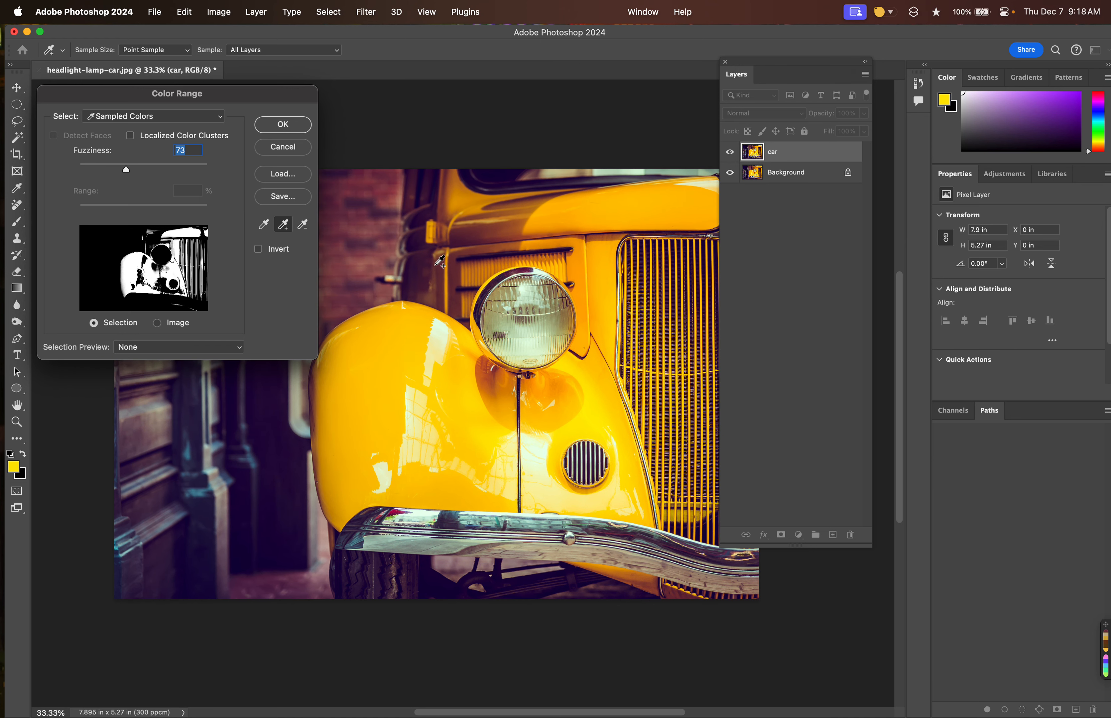
scroll(423, 269, left, 3)
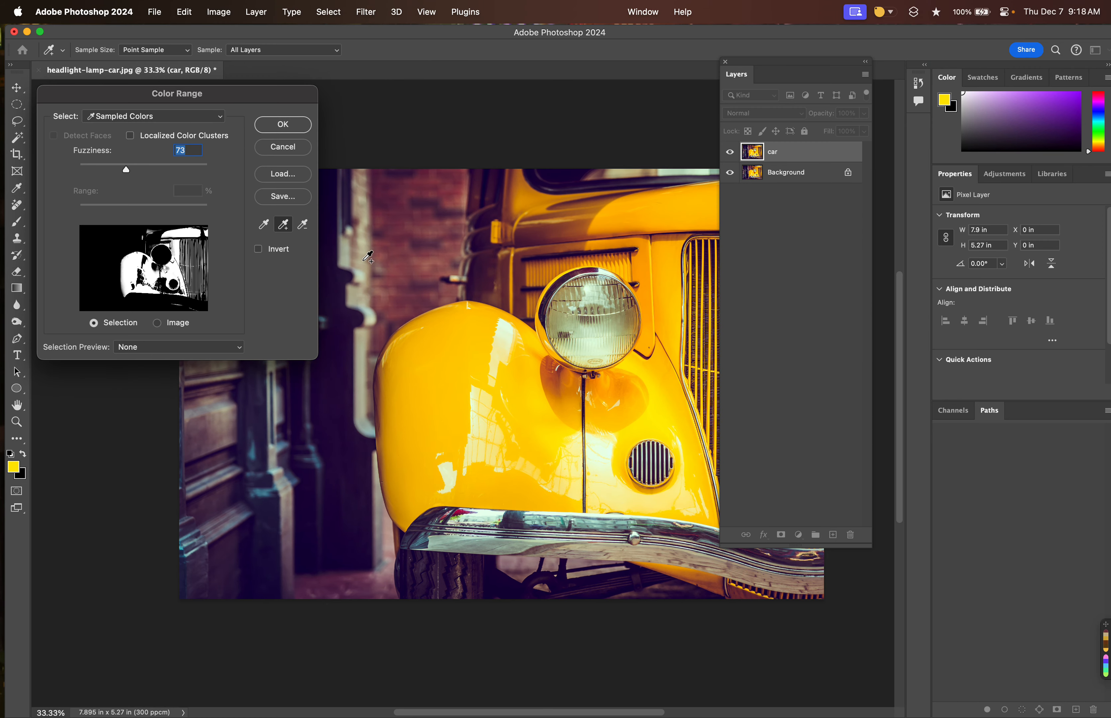
click(487, 279)
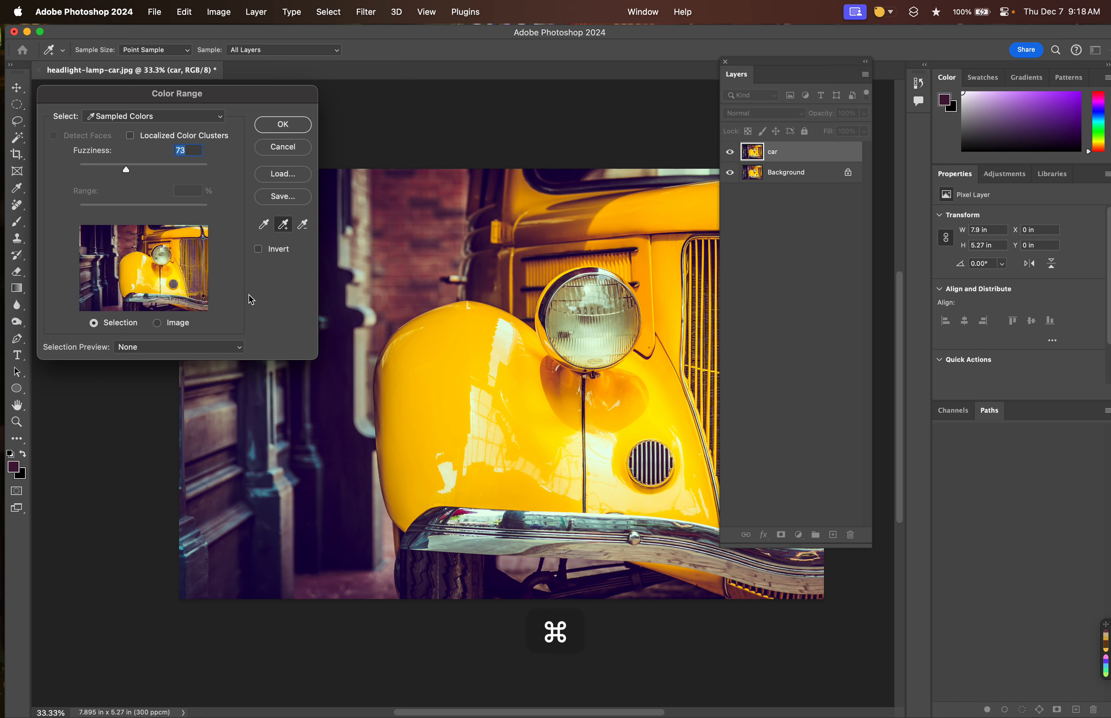
- Undo the last color sample and accept the Color Range selection of the yellow paint
key(super+z)
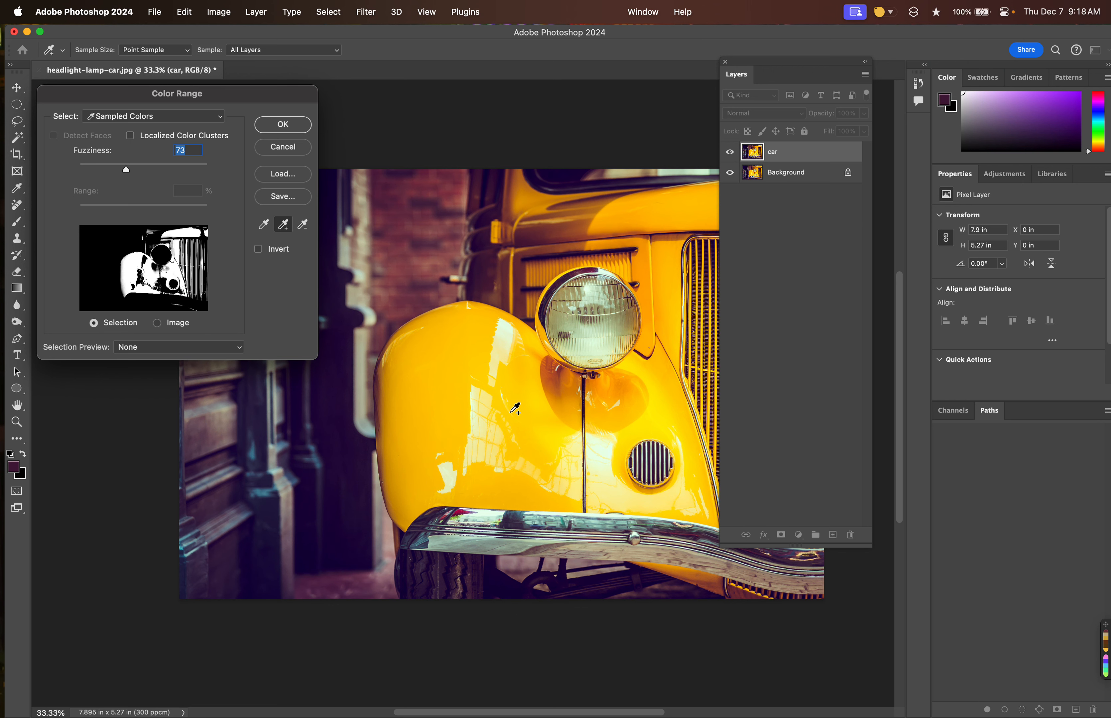
scroll(543, 419, right, 4)
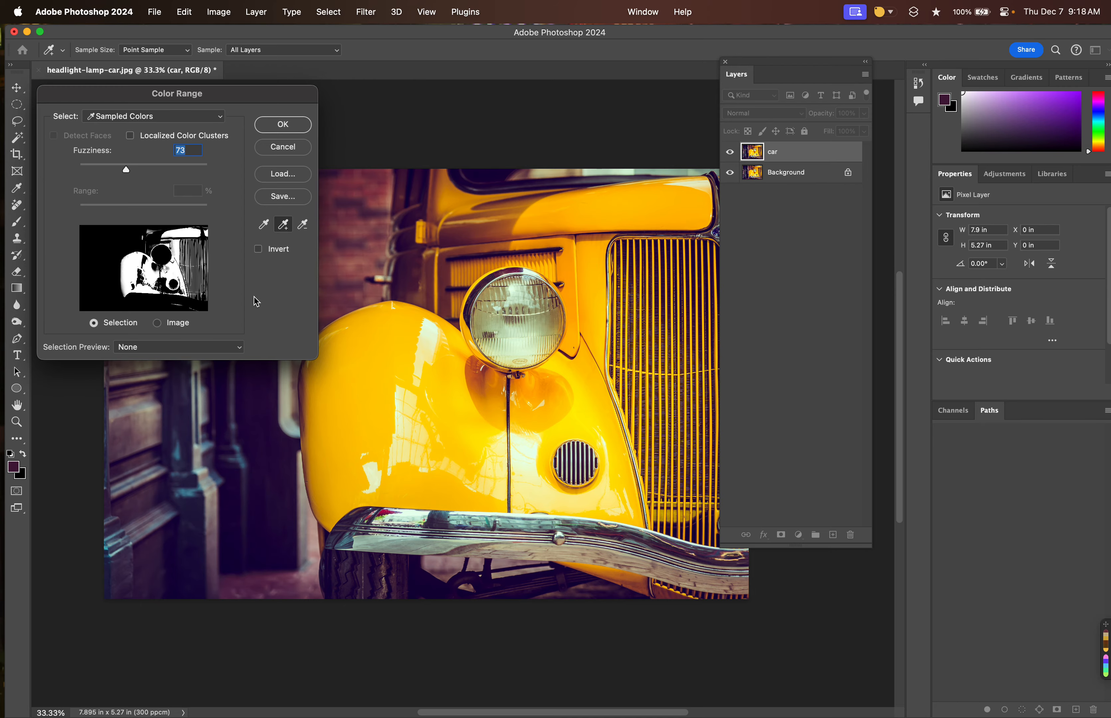
click(282, 125)
scroll(431, 392, right, 6)
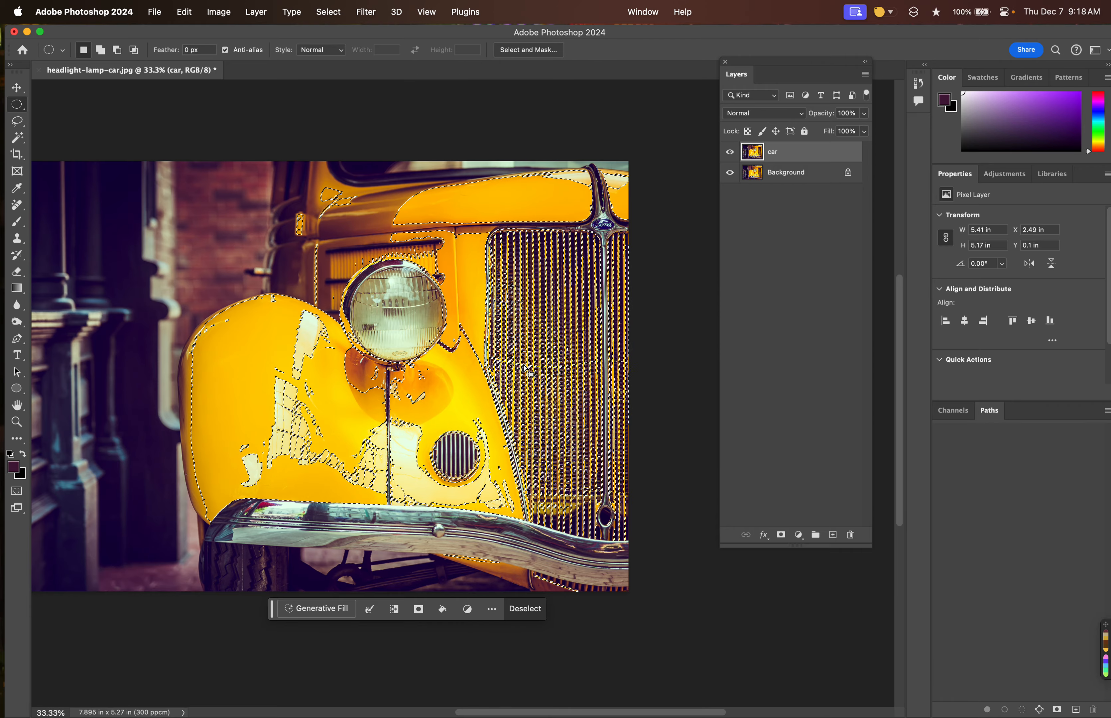
- Add a Gradient Map adjustment layer masked by the yellow paint selection
scroll(415, 354, down, 2)
scroll(414, 354, left, 3)
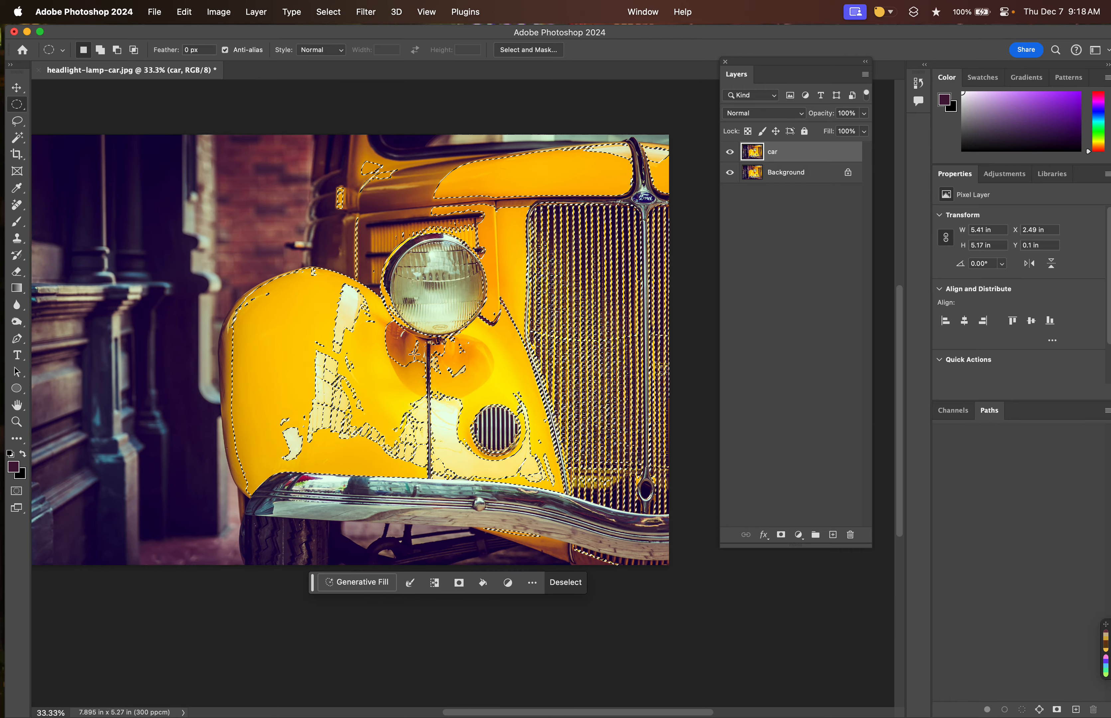
scroll(415, 354, up, 2)
scroll(415, 355, right, 2)
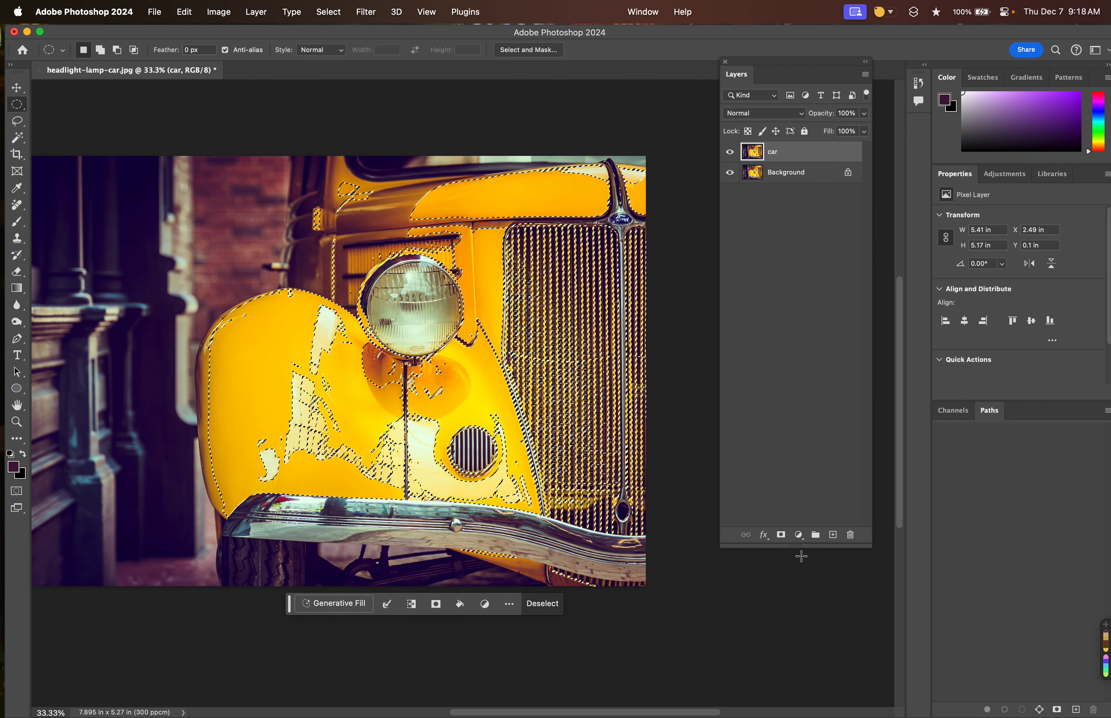
click(799, 534)
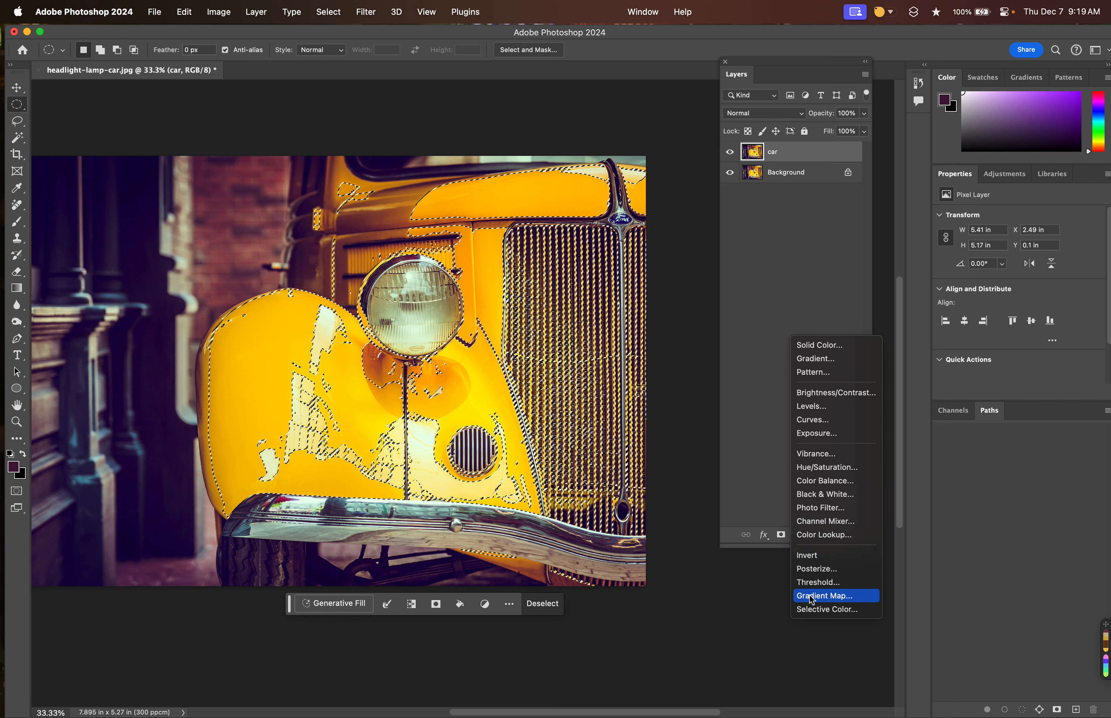
click(830, 600)
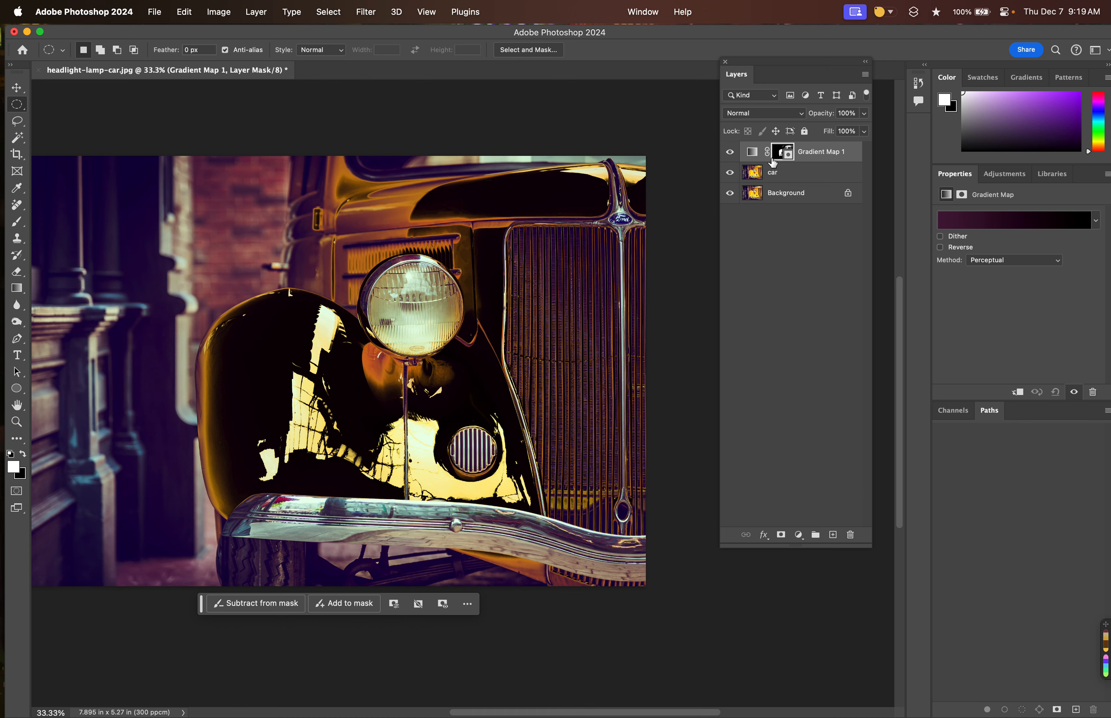
- Inspect the gradient map's layer mask in Select and Mask using the Black & White view, without applying changes
double_click(782, 153)
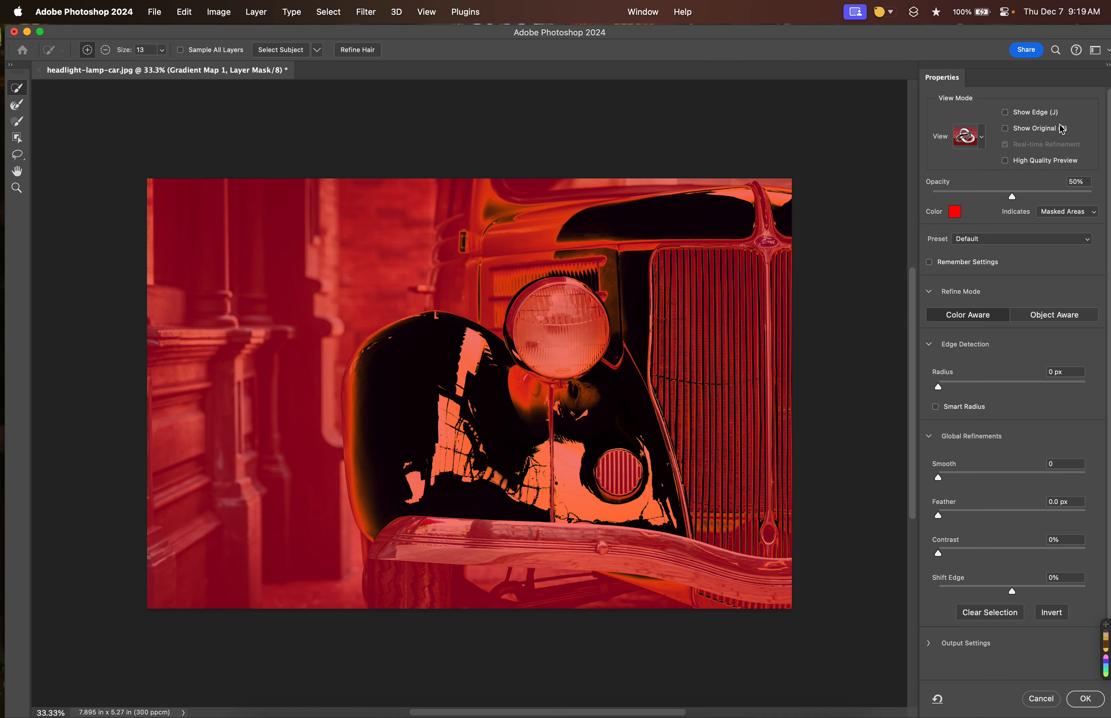
click(981, 137)
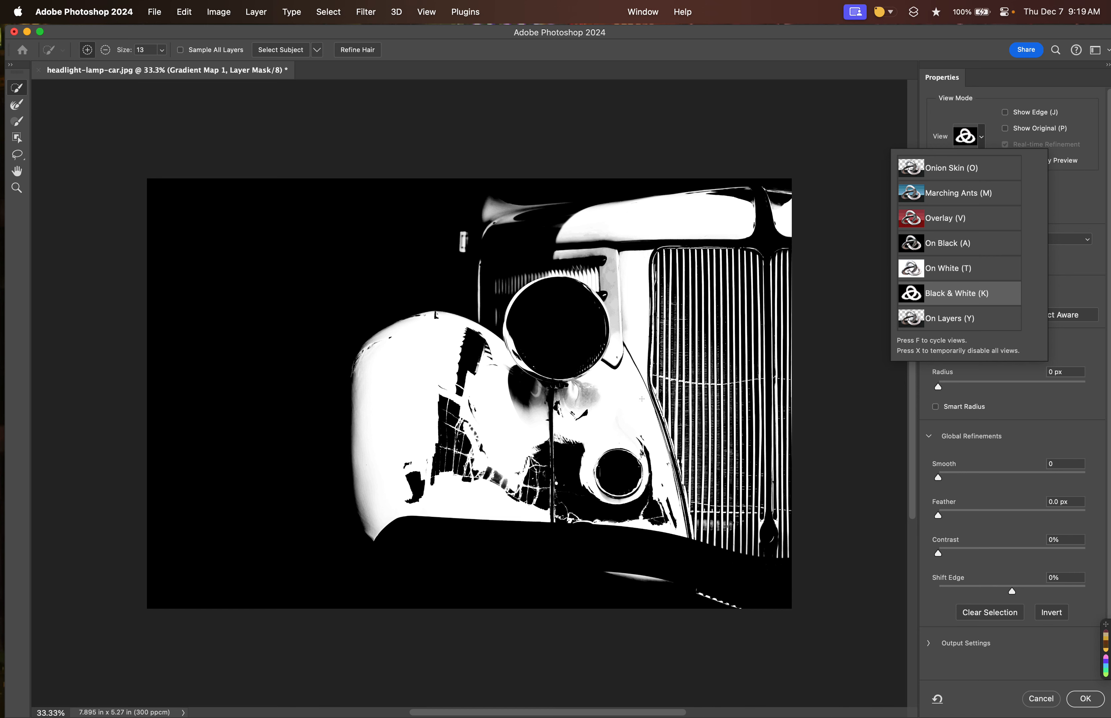
click(1040, 698)
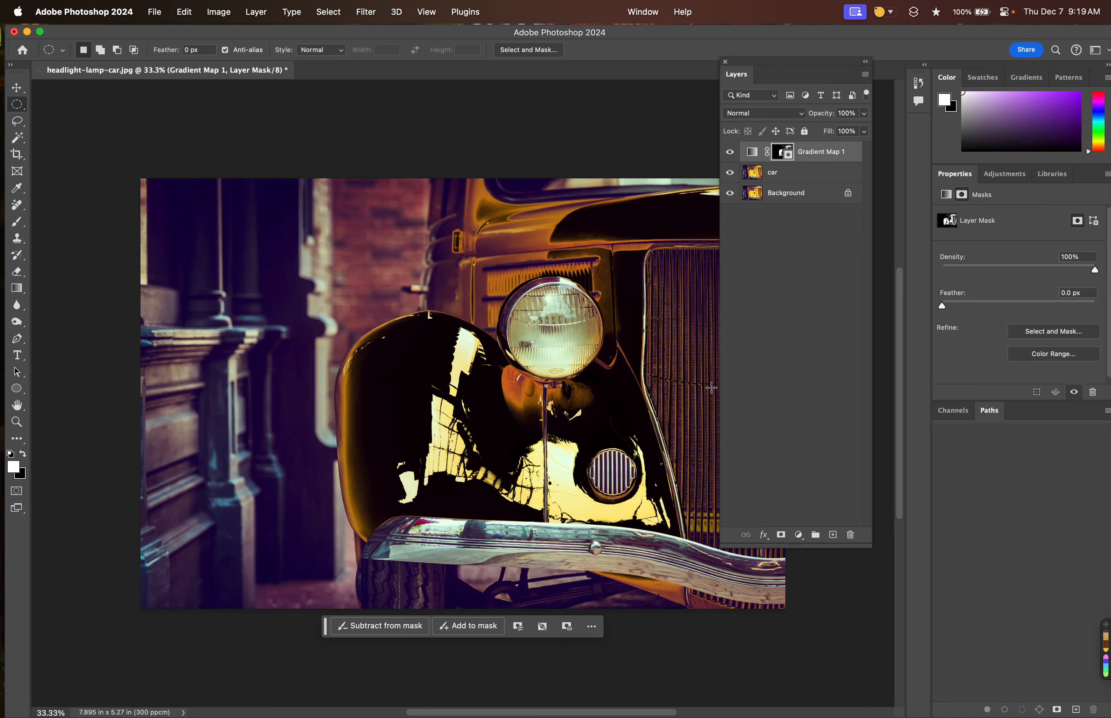
double_click(781, 153)
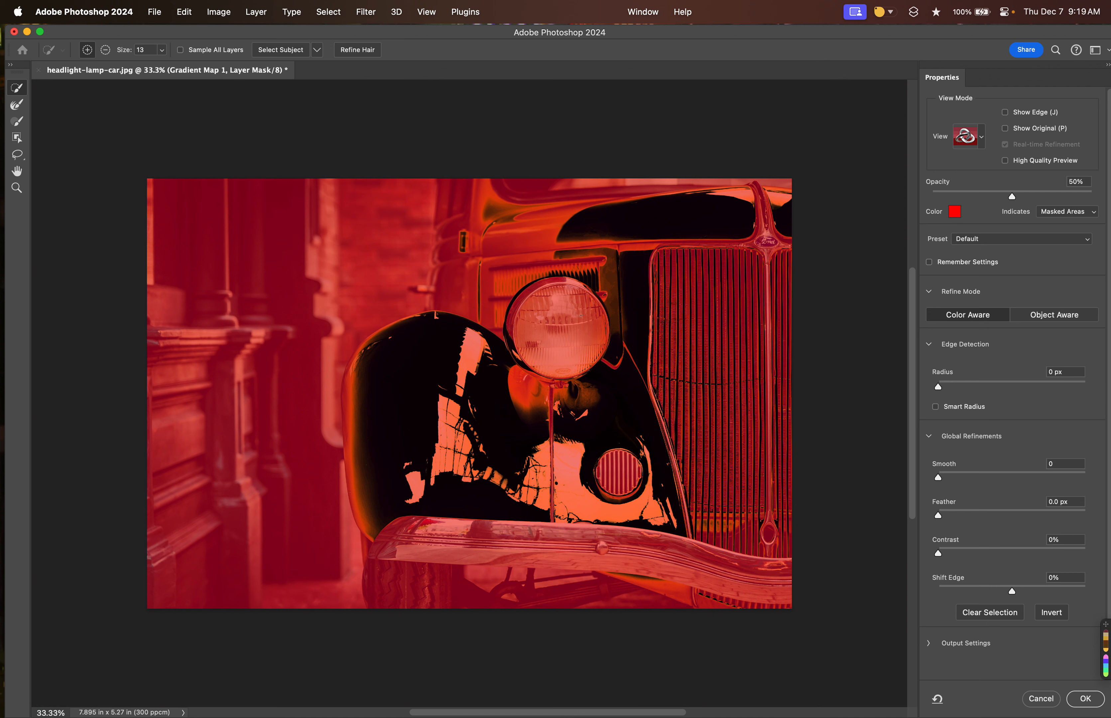
click(982, 140)
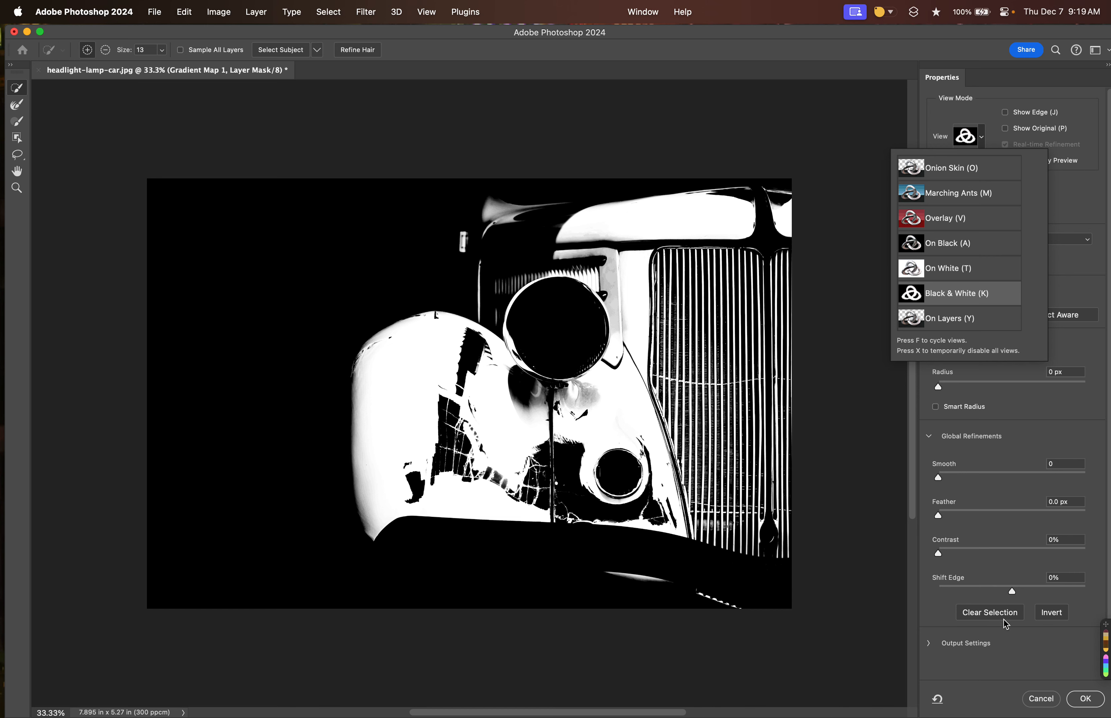
click(1045, 698)
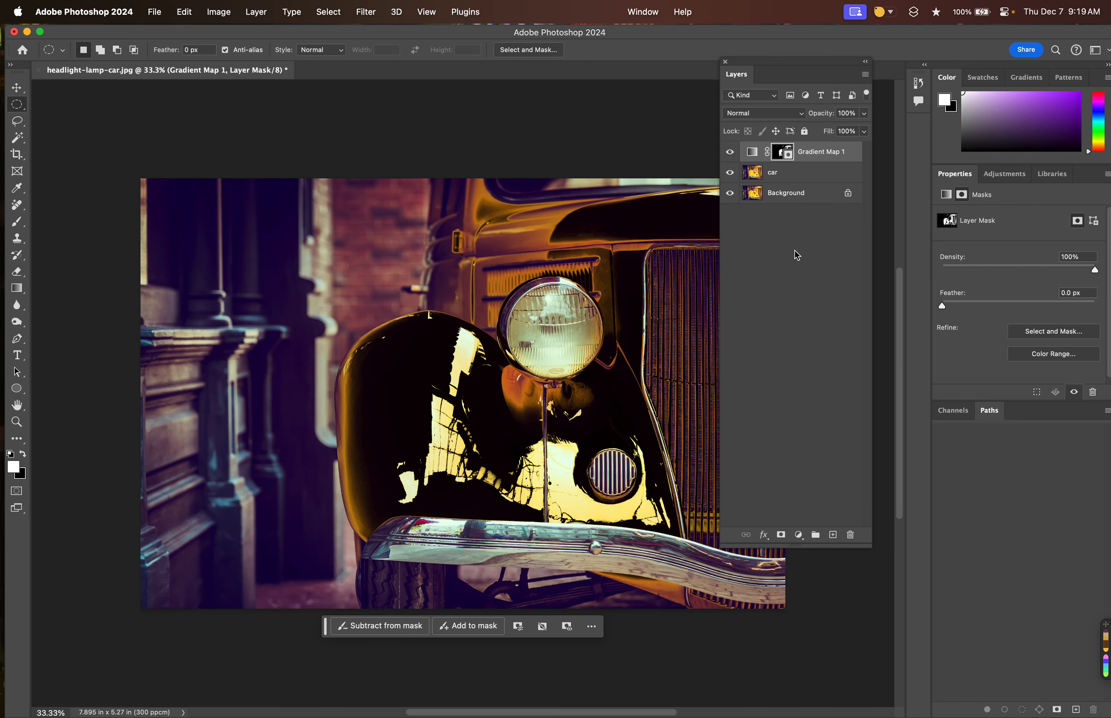
- Select the gradient map adjustment and open its Properties as a floating panel beside the layers
scroll(608, 308, right, 3)
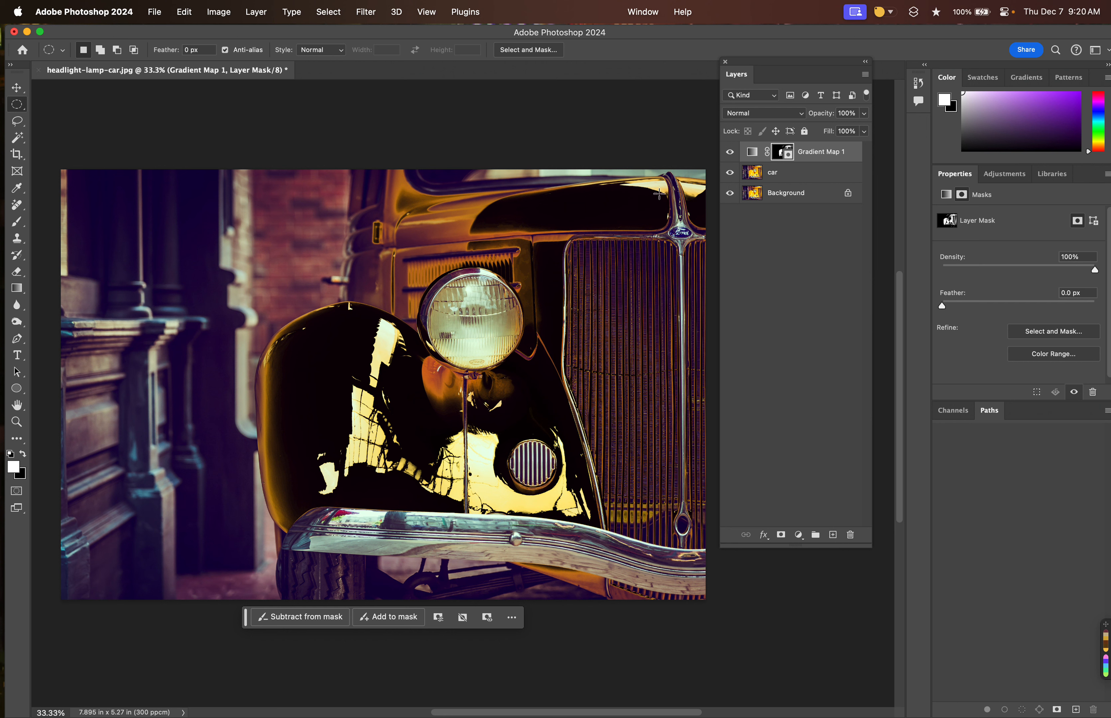
scroll(536, 312, right, 2)
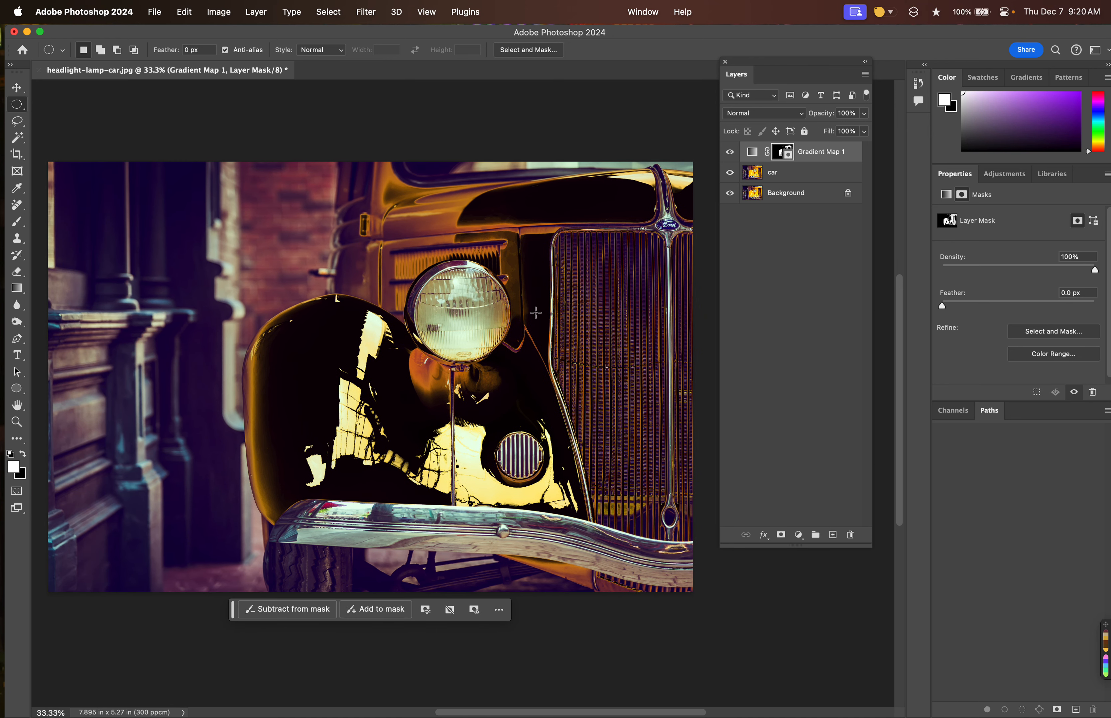
scroll(535, 312, up, 3)
scroll(535, 313, right, 3)
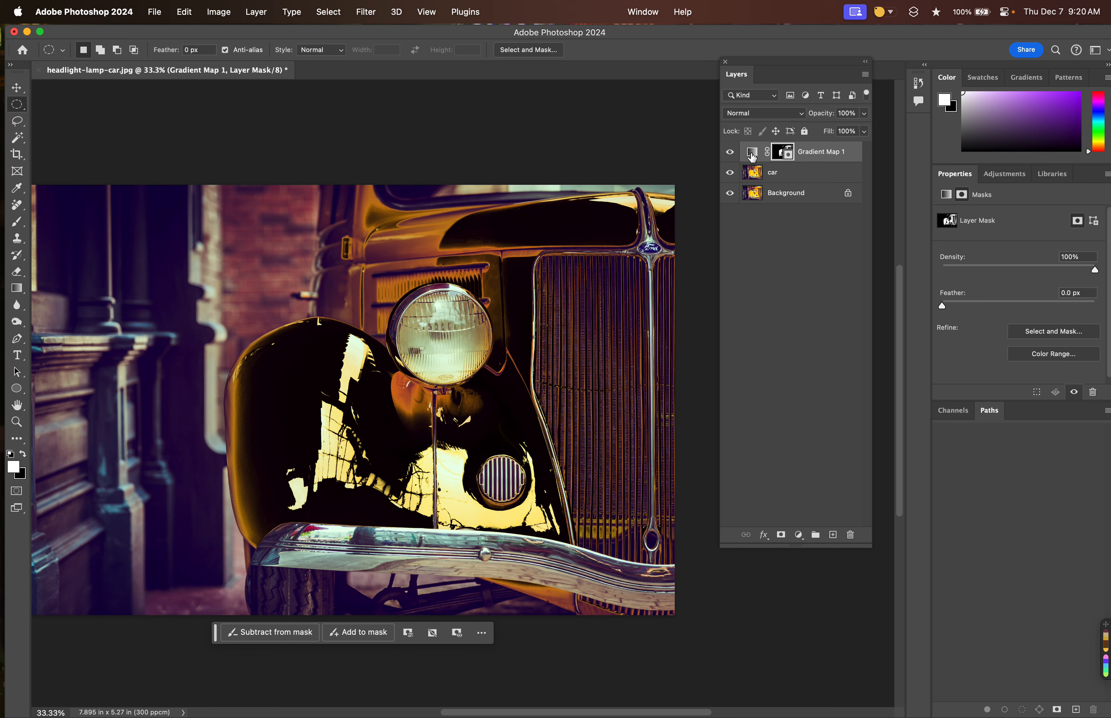
click(751, 152)
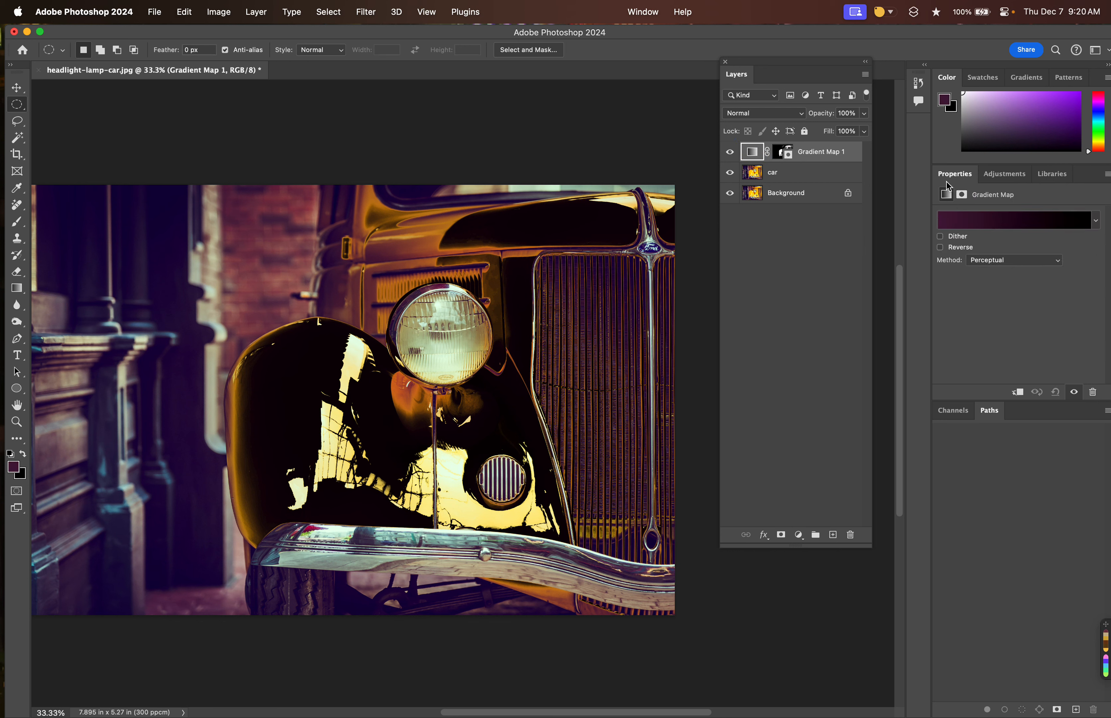
click(654, 14)
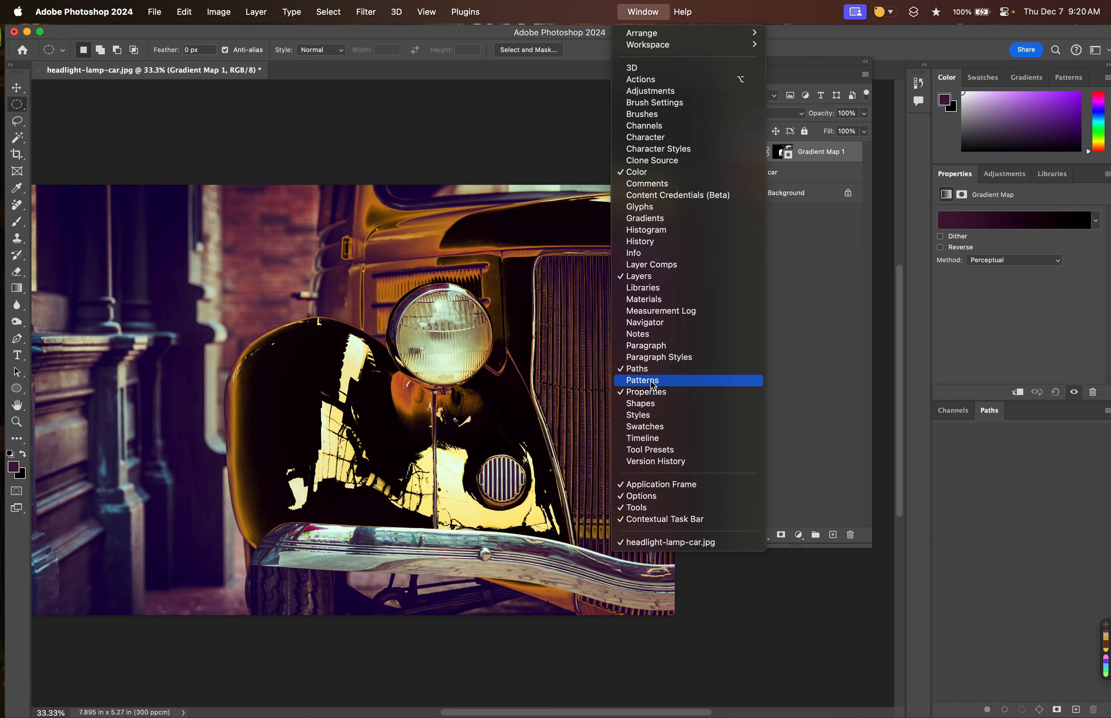
click(986, 304)
drag(955, 174, 561, 85)
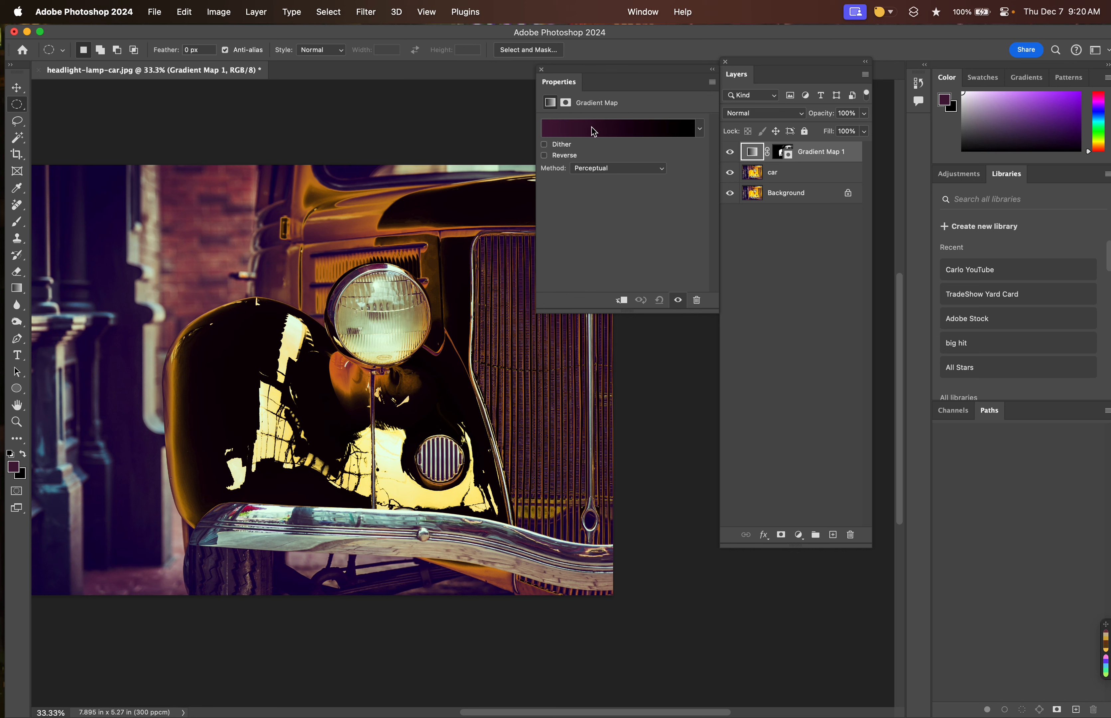
- Open the gradient editor and set the gradient's left stop color to black 000000
click(615, 135)
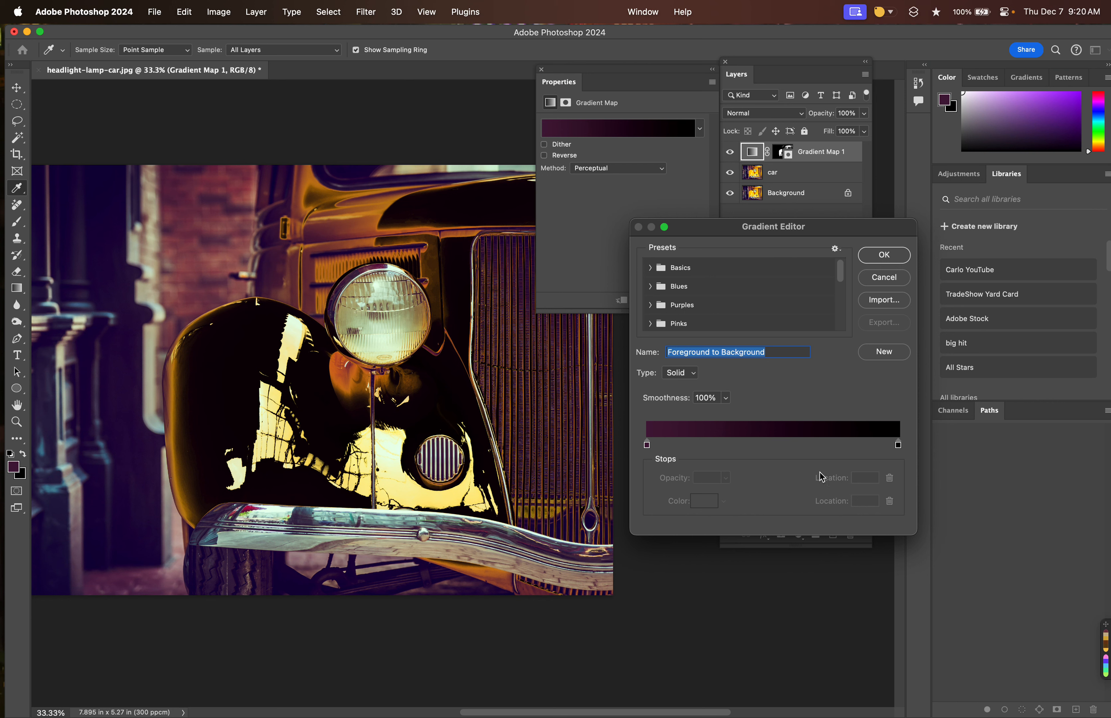
double_click(646, 445)
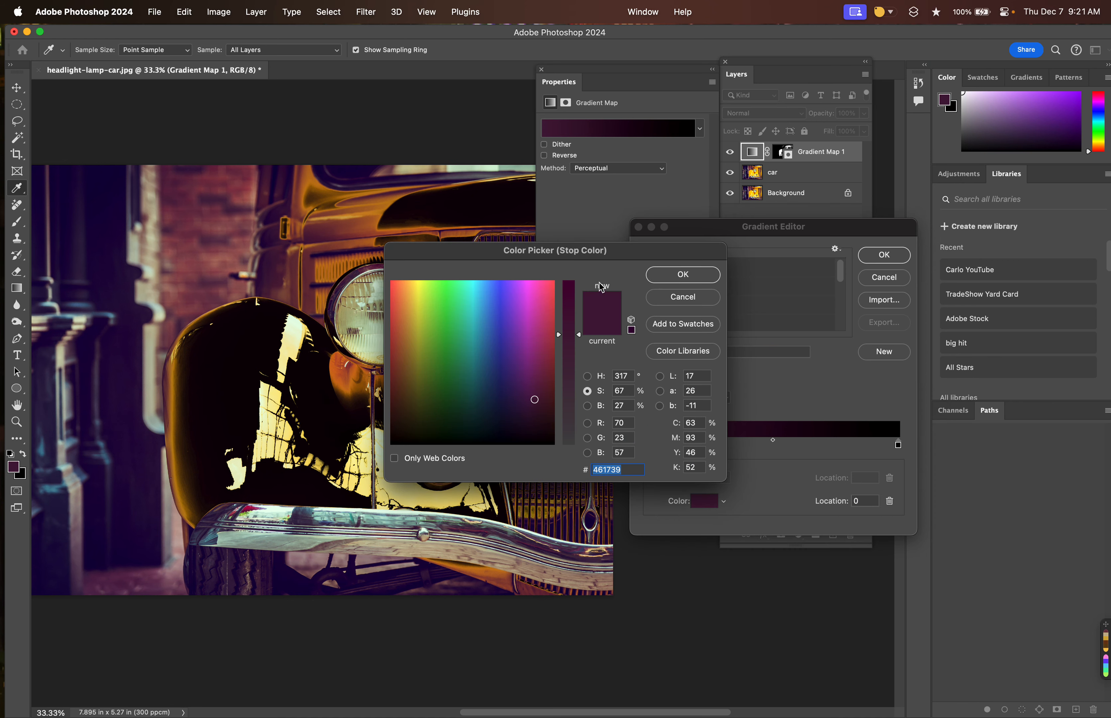
drag(605, 255, 498, 249)
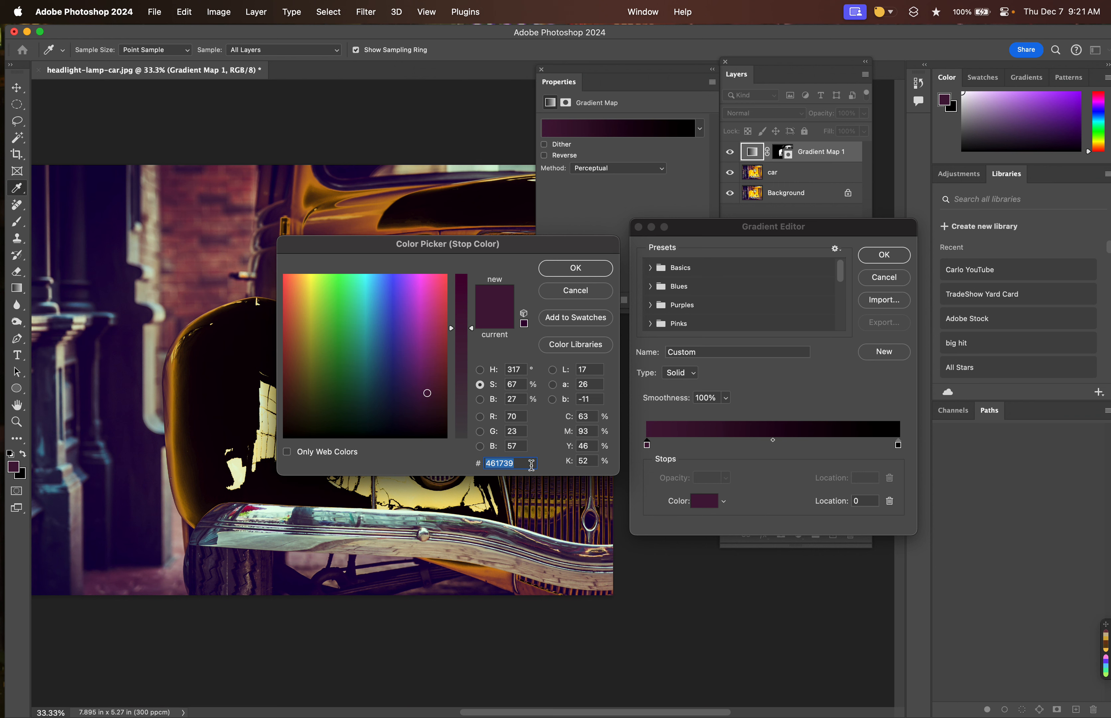
text(000000)
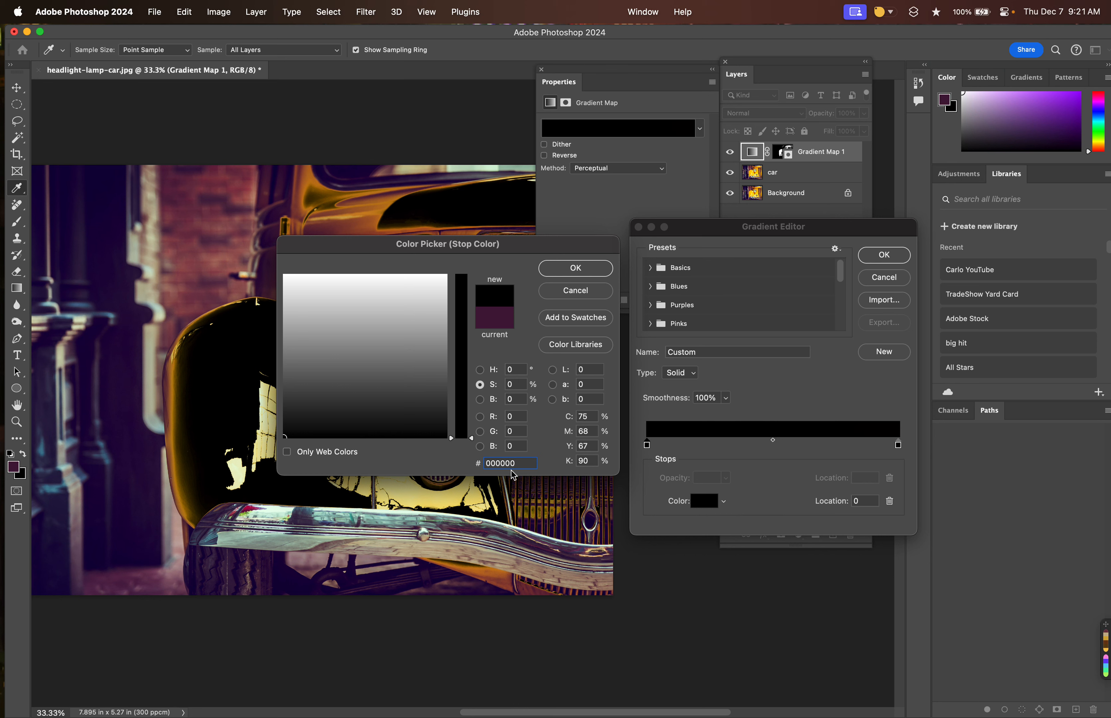
click(566, 270)
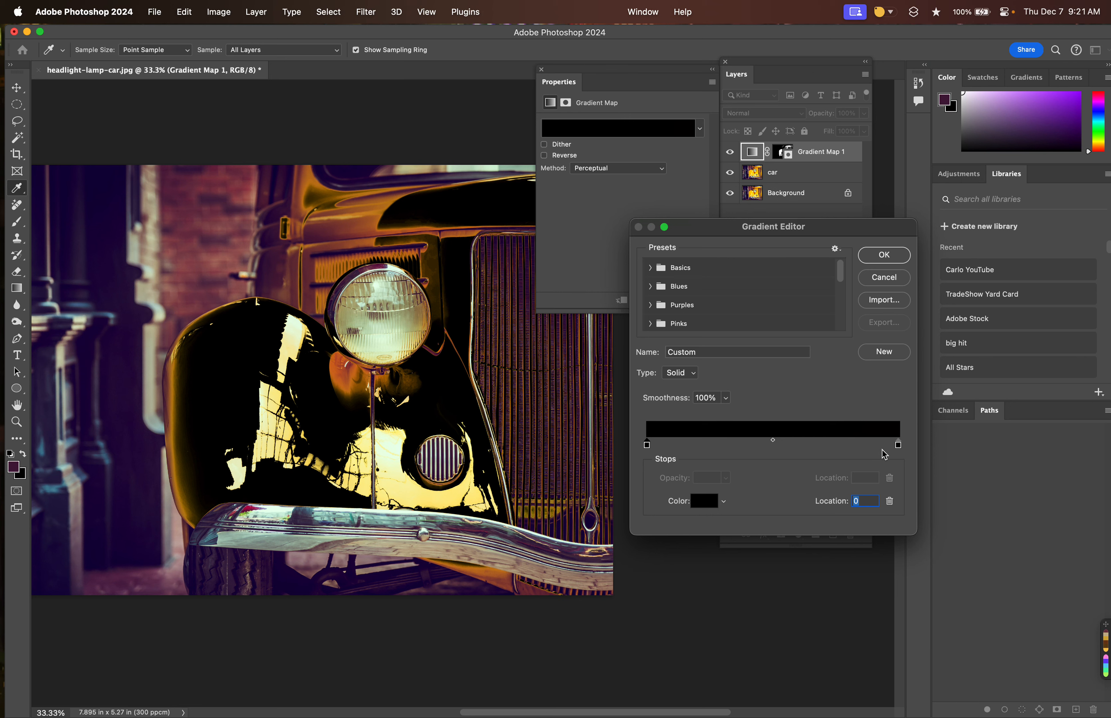
- Set the gradient's right stop color to white ffffff
double_click(898, 446)
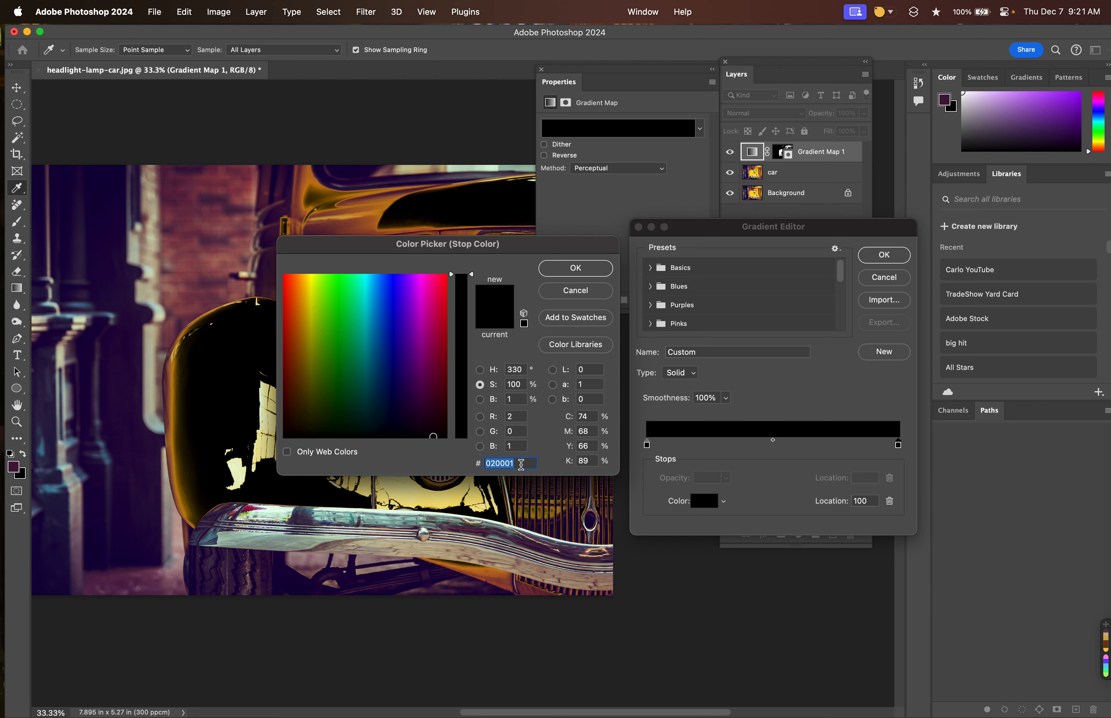
text(ffff)
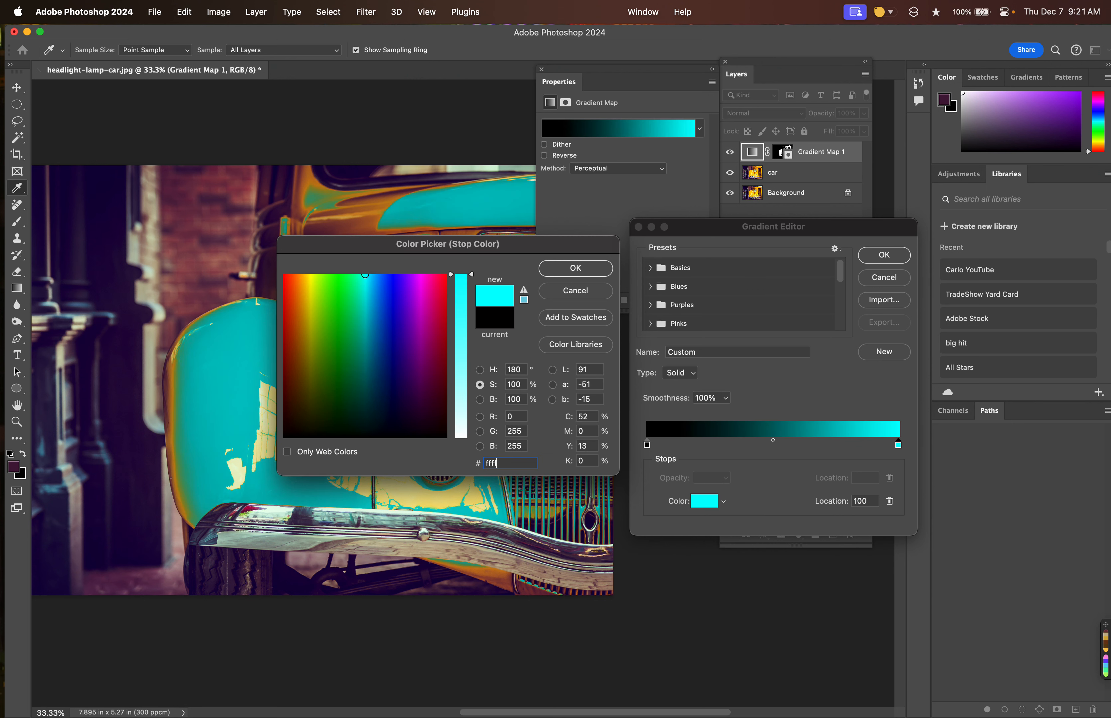
text(ff)
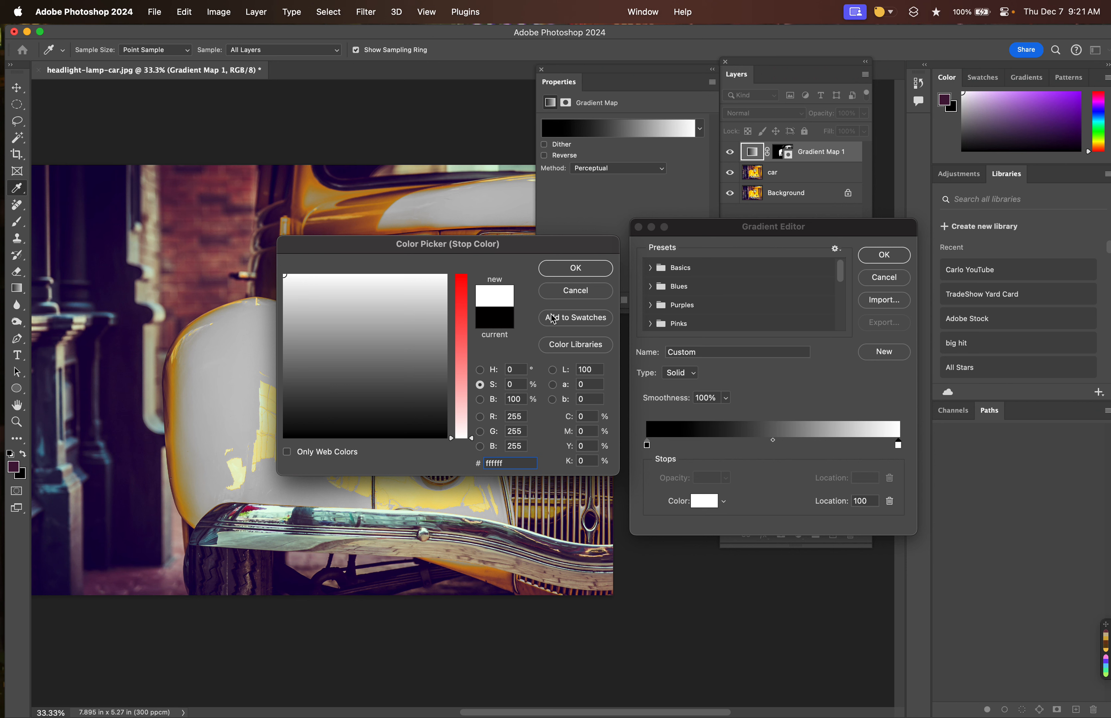
click(566, 272)
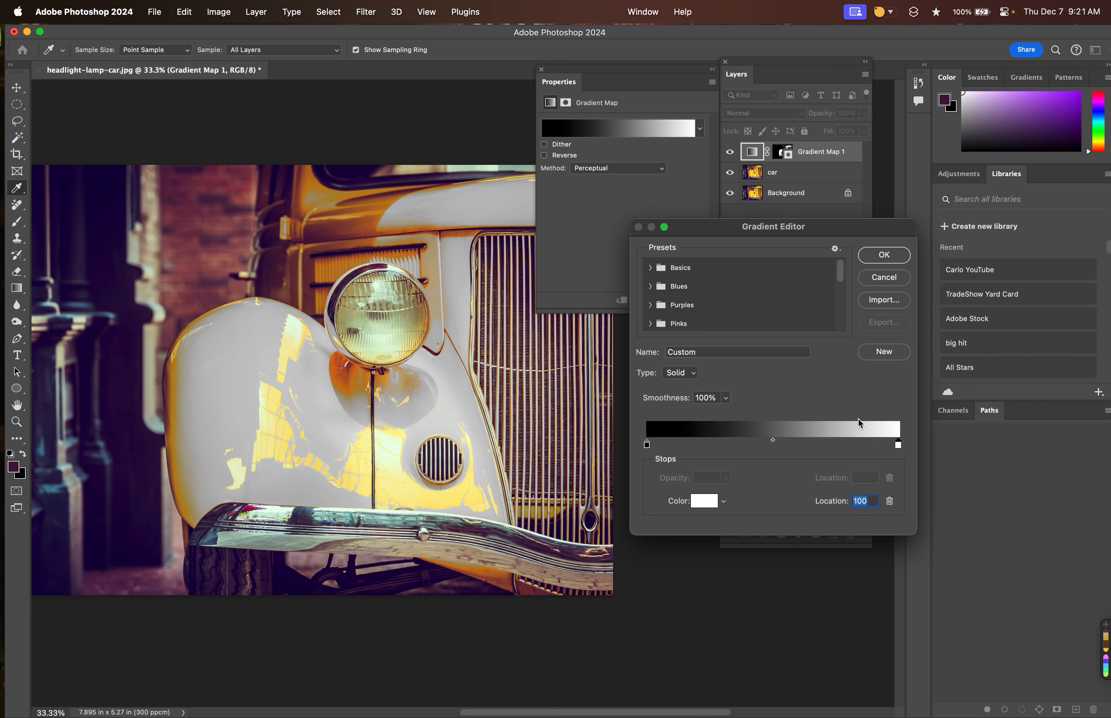
- Try shifting the gradient's midpoint, returning its location to 50
drag(774, 444, 675, 444)
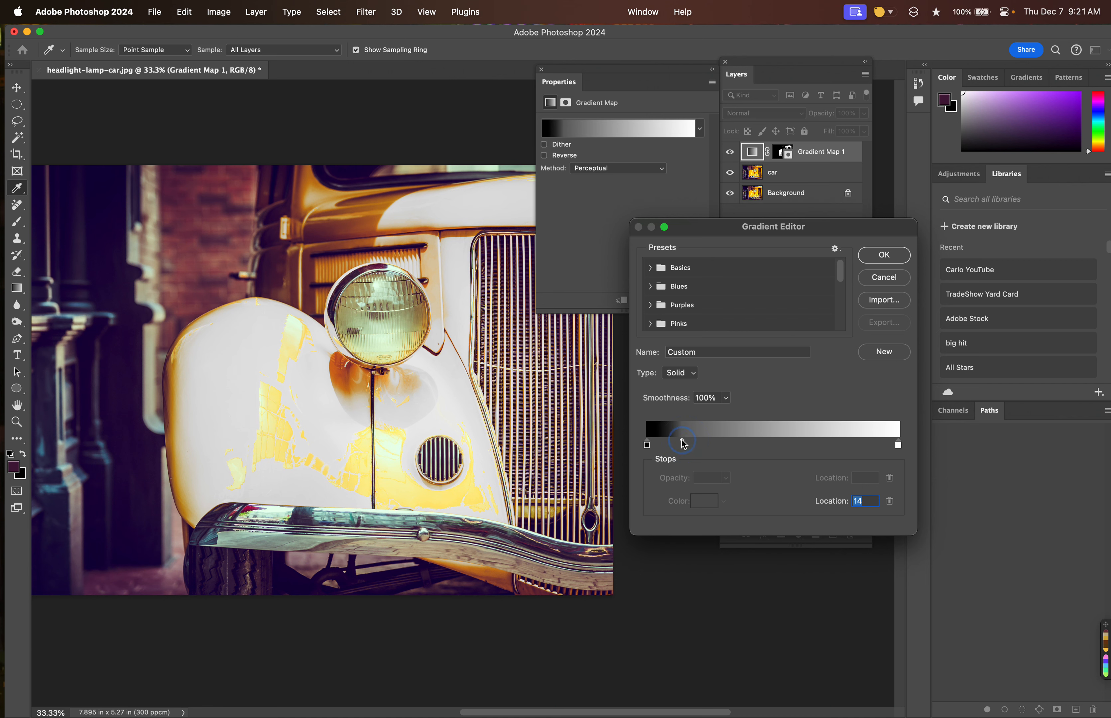
drag(683, 443, 771, 443)
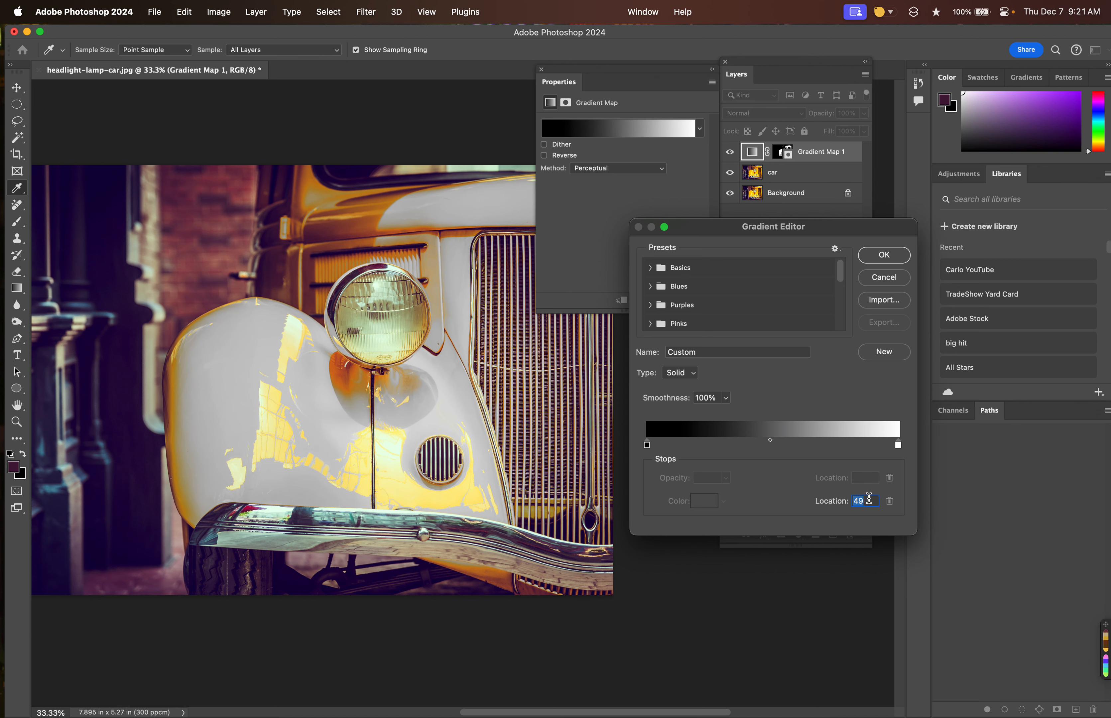
text(50)
drag(774, 444, 769, 448)
text(50)
- Add a new color stop in the middle of the gradient at location 50
click(768, 445)
drag(768, 445, 776, 449)
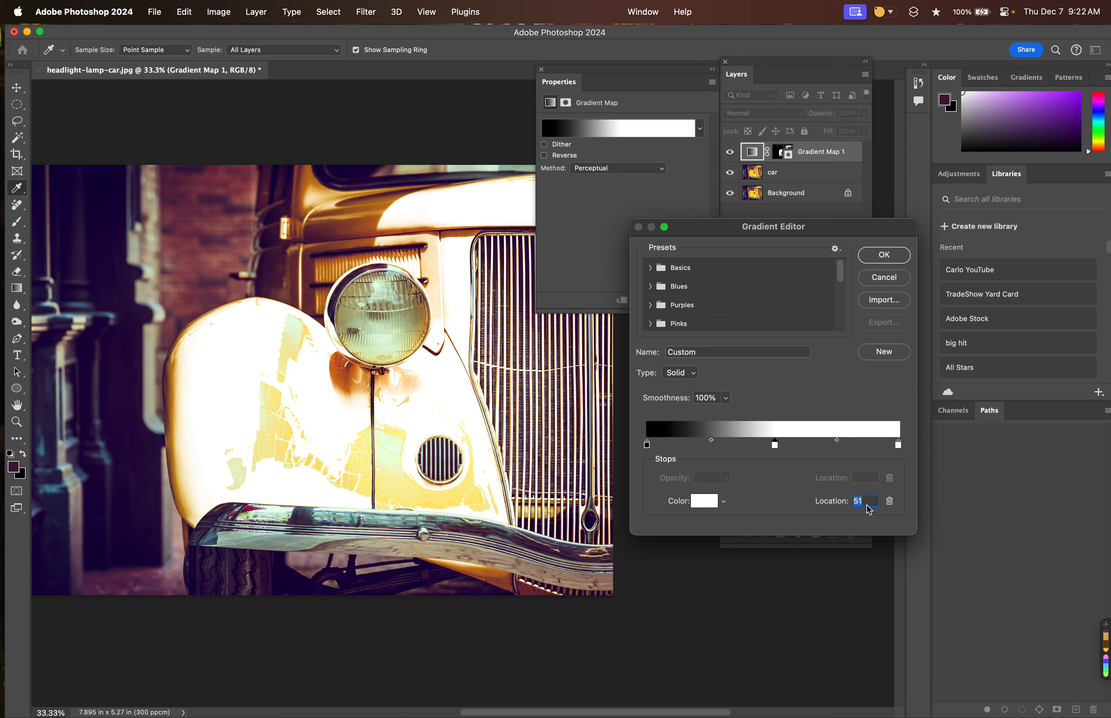
text(50)
- Set the middle gradient stop's color to red ff0000 and apply the gradient
double_click(774, 447)
drag(465, 309, 462, 265)
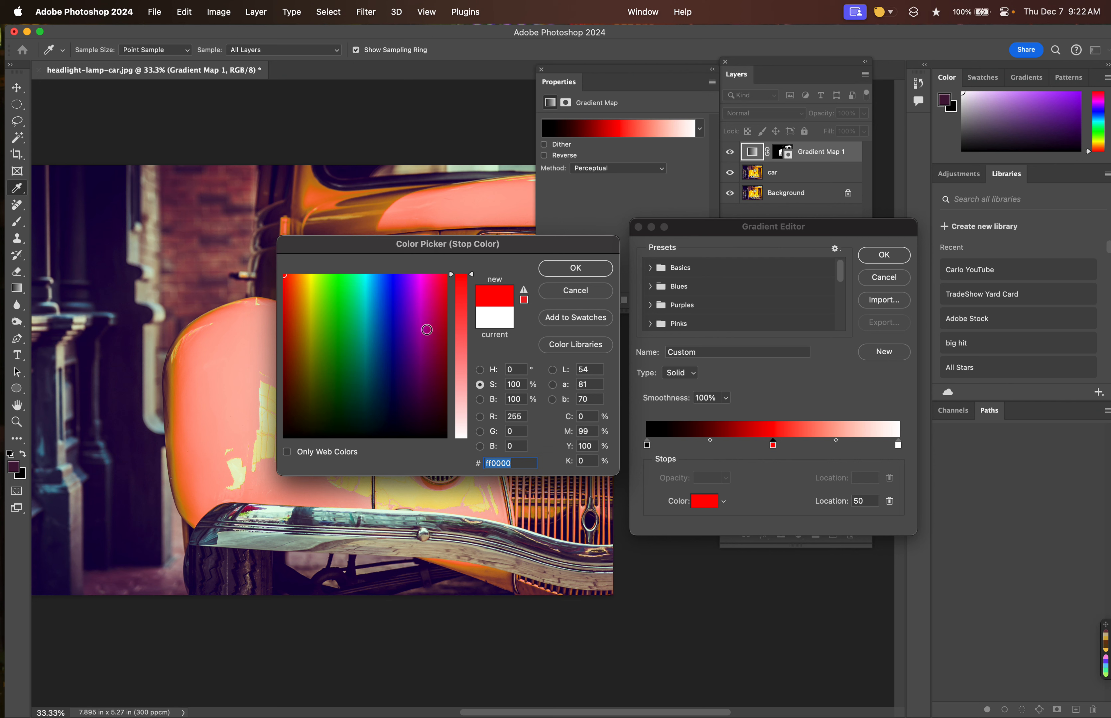
click(572, 271)
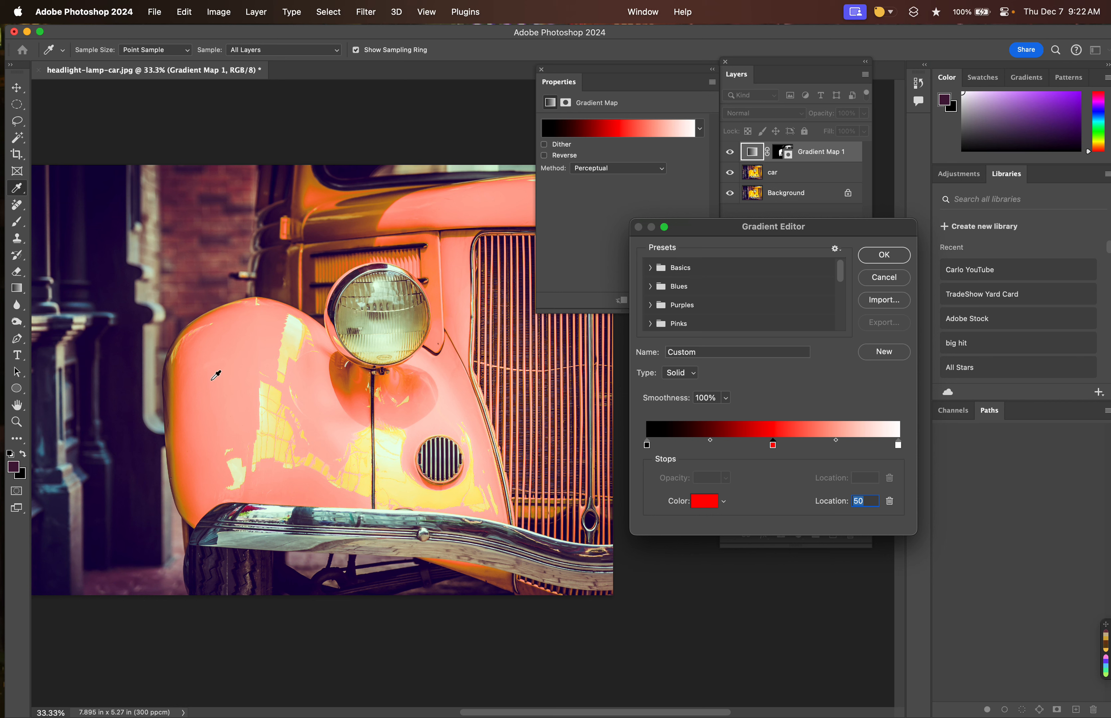
click(883, 255)
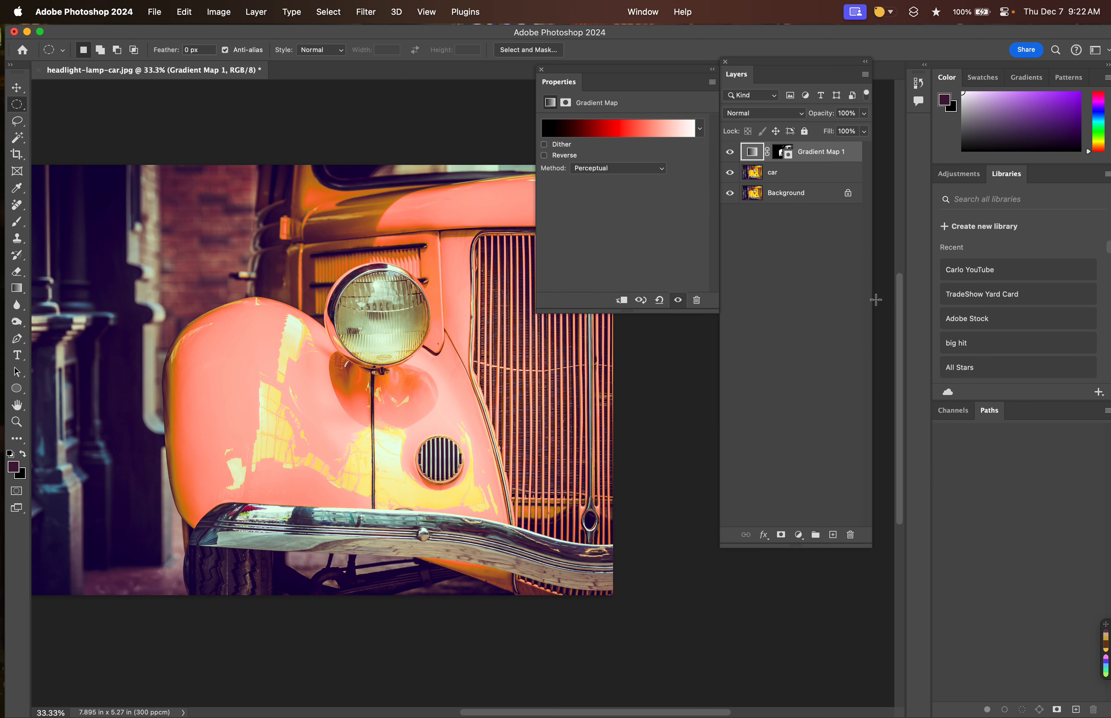
- Select the Gradient Map layer's mask and switch to the Brush tool with white as the foreground color
click(783, 152)
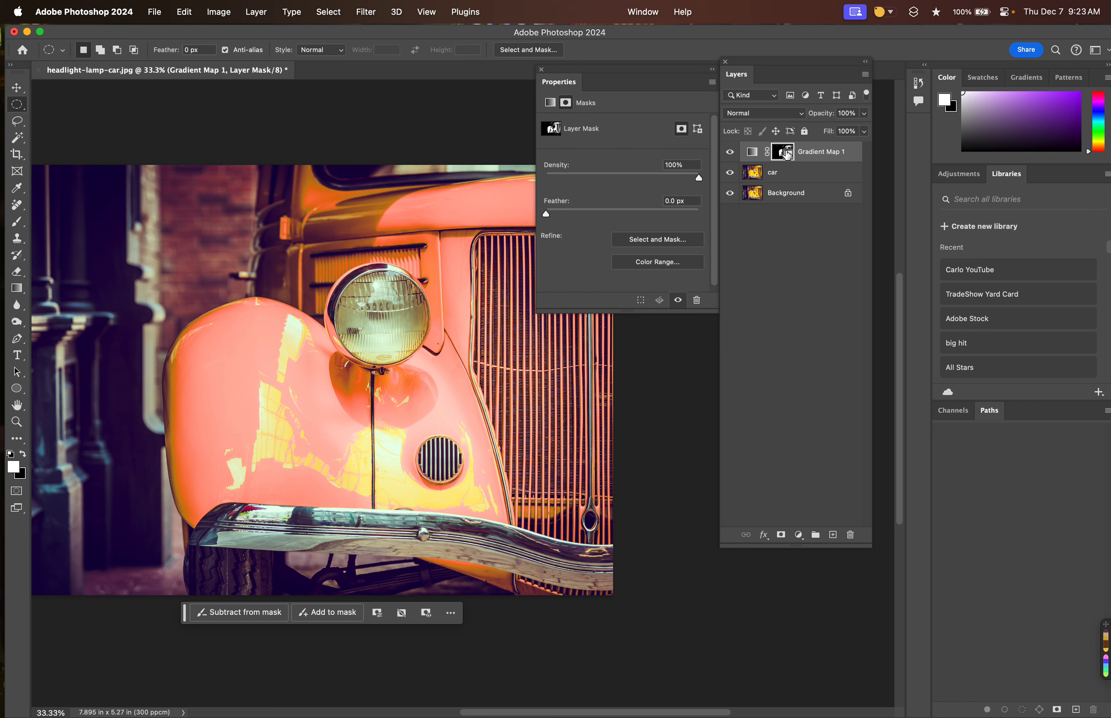
click(752, 157)
click(788, 156)
click(758, 154)
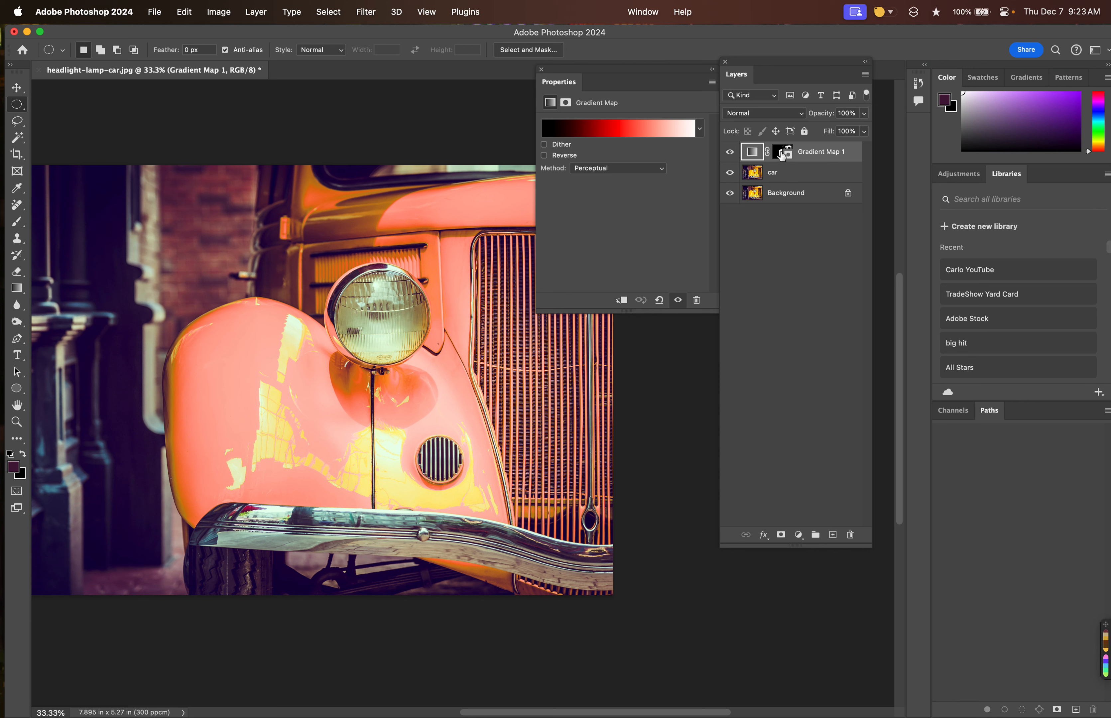
click(787, 154)
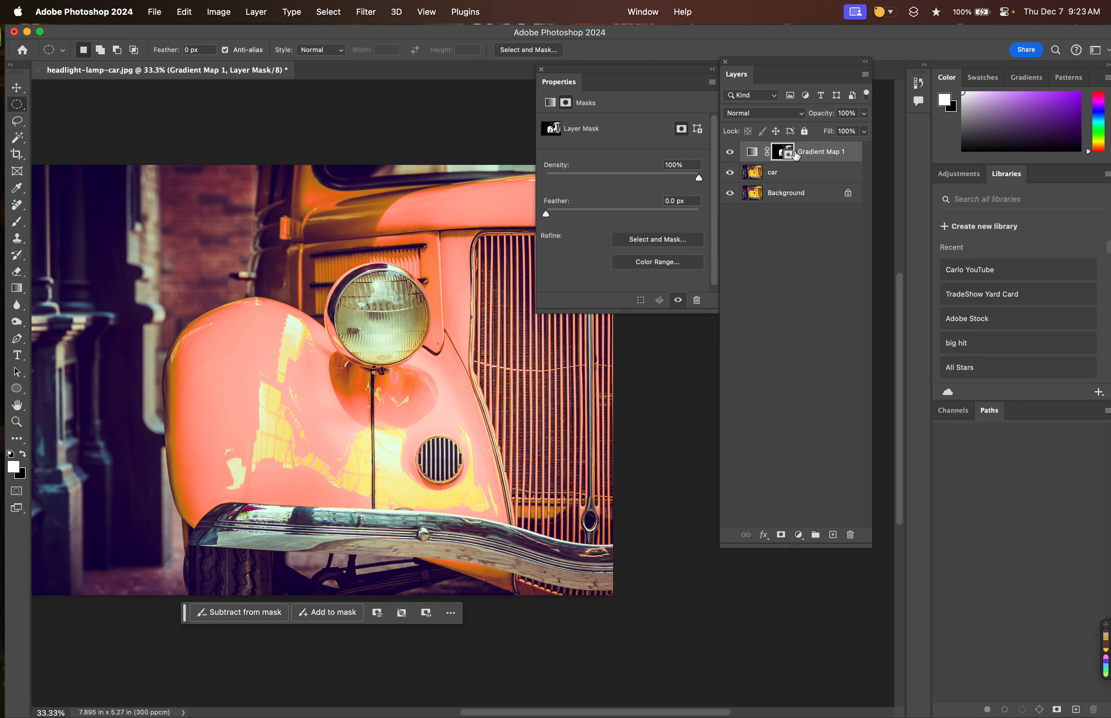
click(22, 475)
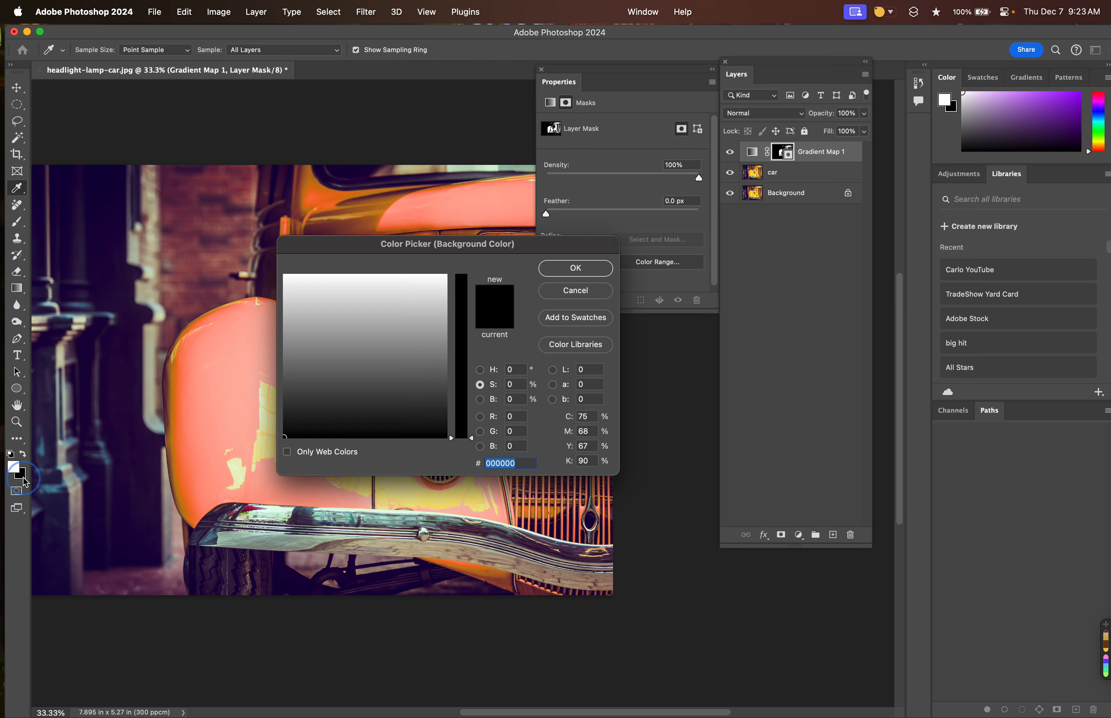
click(563, 297)
key(m)
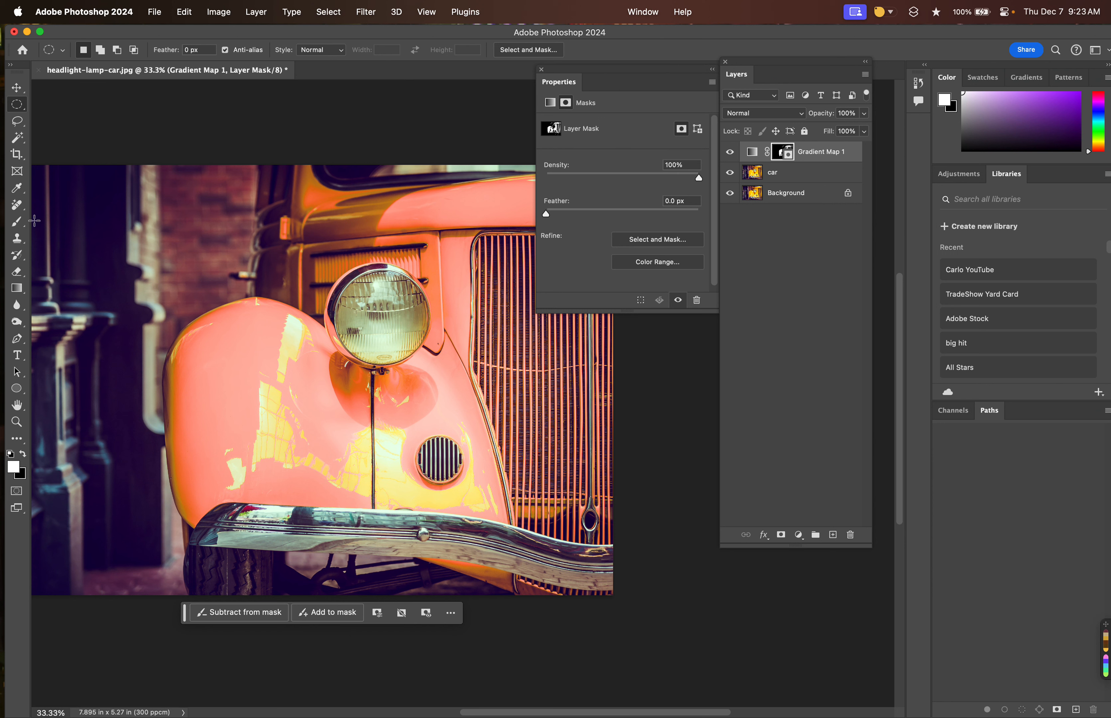
click(23, 221)
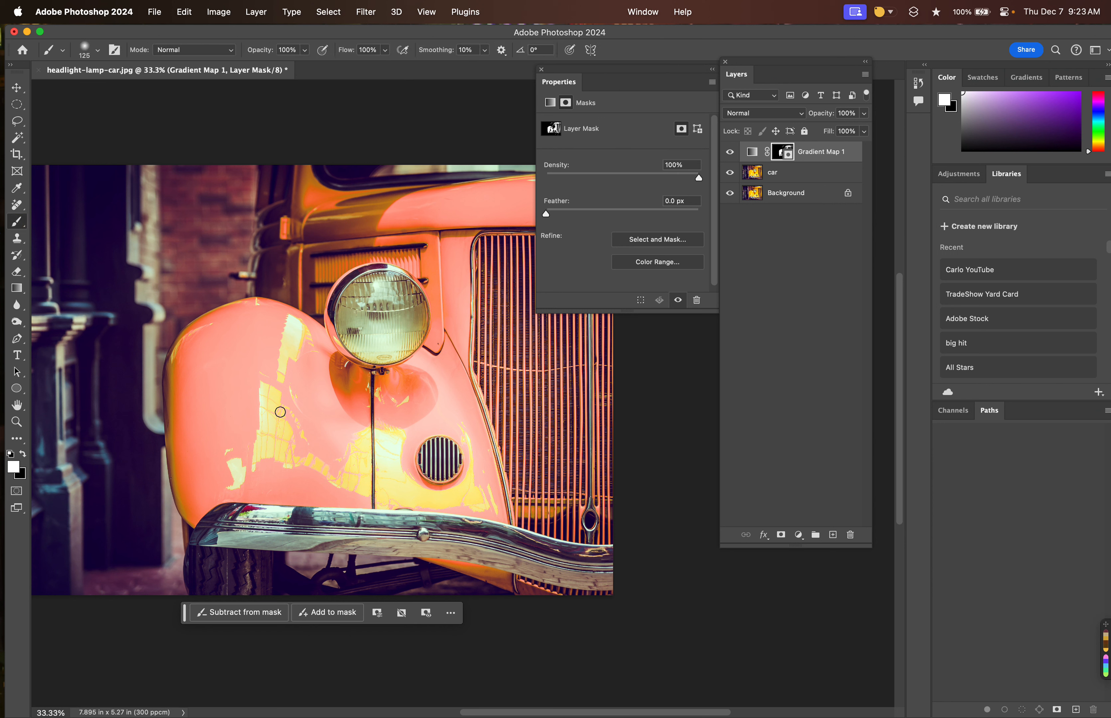
- Enlarge the brush, deselect, and paint white on the mask over the remaining yellow patches of the fender and hood
key(bracketright)
key(bracketright)
drag(284, 375, 280, 365)
key(super+d)
key(bracketright)
key(bracketright)
key(bracketright)
key(bracketright)
key(bracketright)
mouse_move(297, 390)
mouse_down()
mouse_move(283, 357)
mouse_move(290, 330)
mouse_up()
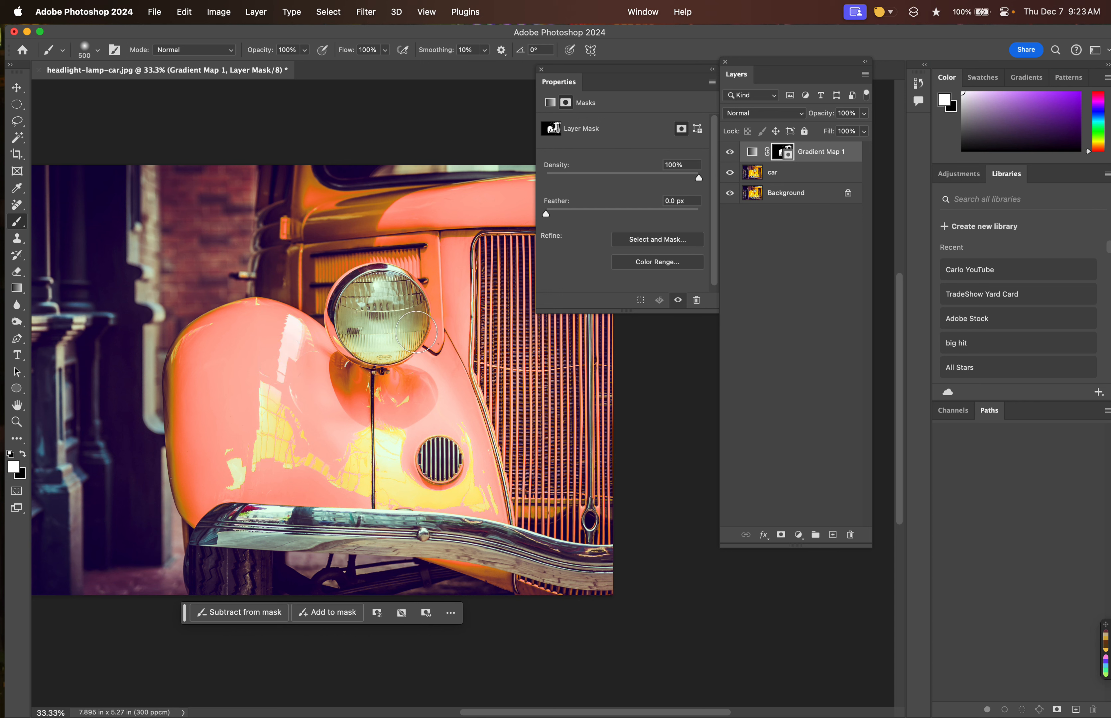
mouse_move(282, 390)
mouse_down()
mouse_move(272, 410)
mouse_move(279, 445)
mouse_move(235, 457)
mouse_move(239, 475)
mouse_move(347, 459)
mouse_move(354, 469)
mouse_move(352, 445)
mouse_move(355, 476)
mouse_move(391, 434)
mouse_move(412, 499)
mouse_up()
mouse_move(376, 218)
mouse_down()
mouse_move(429, 225)
mouse_move(331, 228)
mouse_move(313, 257)
mouse_move(391, 222)
mouse_move(301, 193)
mouse_move(273, 288)
mouse_move(298, 287)
mouse_move(301, 306)
mouse_move(336, 252)
mouse_move(423, 238)
mouse_move(445, 258)
mouse_move(429, 259)
mouse_move(436, 276)
mouse_move(420, 241)
mouse_up()
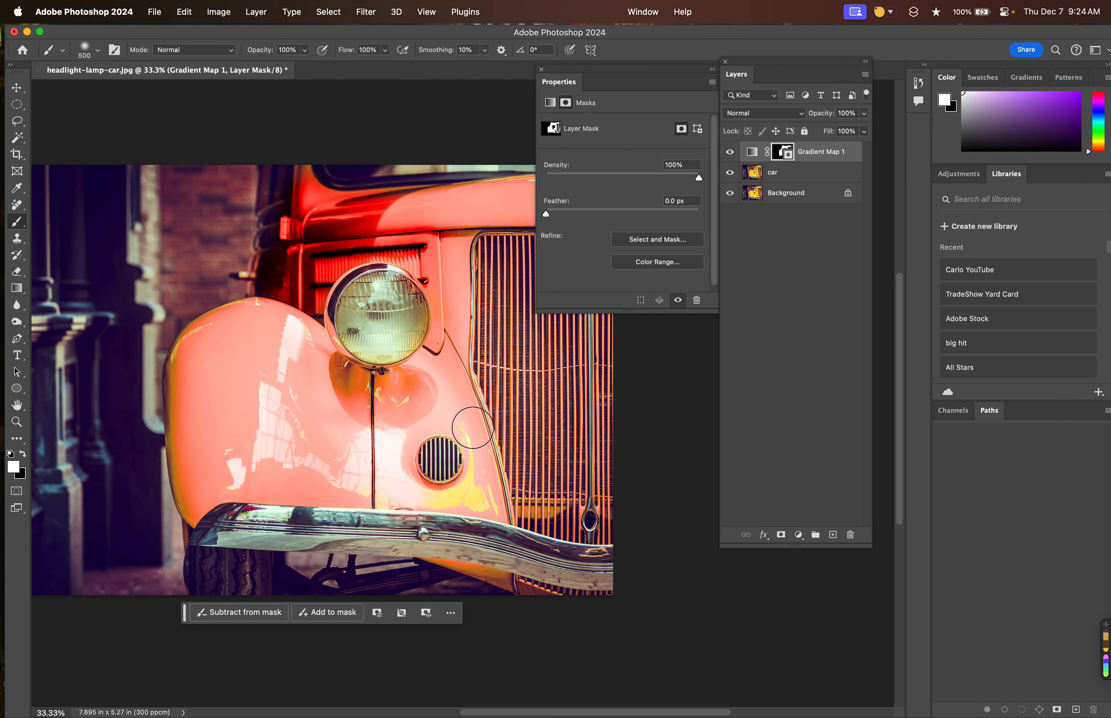
- Shrink the brush and paint white on the mask over yellow areas near the fender's lower edge and grille
key(bracketleft)
key(bracketleft)
mouse_move(471, 430)
mouse_down()
mouse_move(481, 503)
mouse_move(450, 499)
mouse_move(486, 495)
mouse_up()
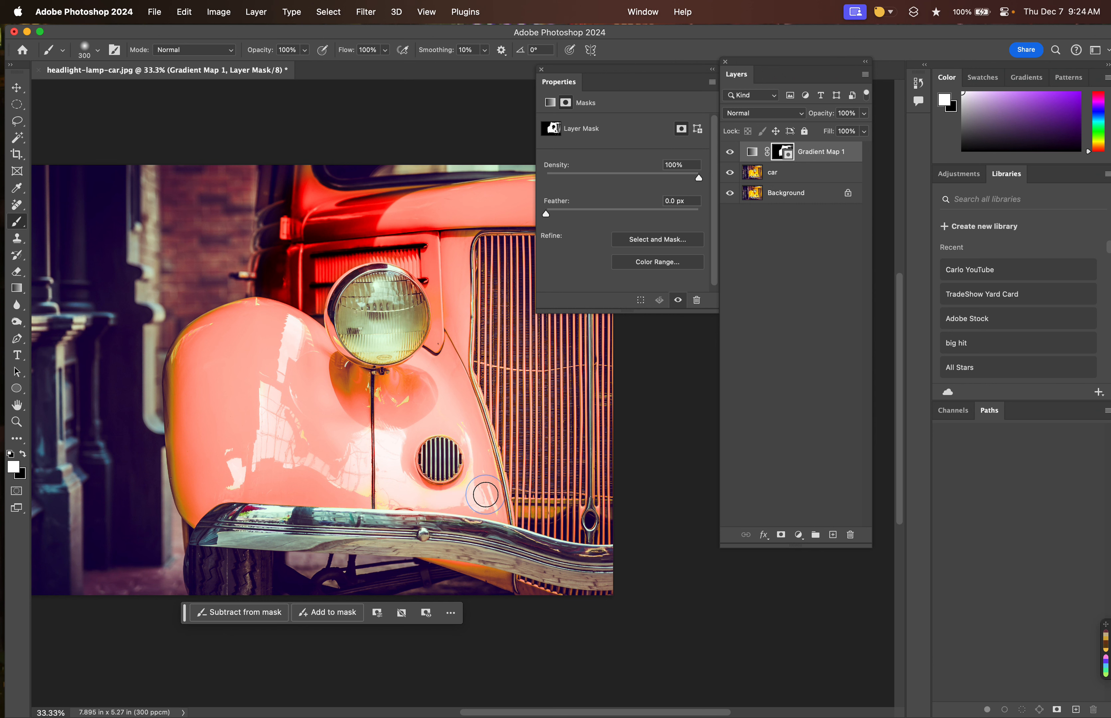
mouse_move(189, 511)
mouse_down()
mouse_move(174, 451)
mouse_move(181, 352)
mouse_move(211, 322)
mouse_move(264, 316)
mouse_up()
drag(327, 478, 391, 491)
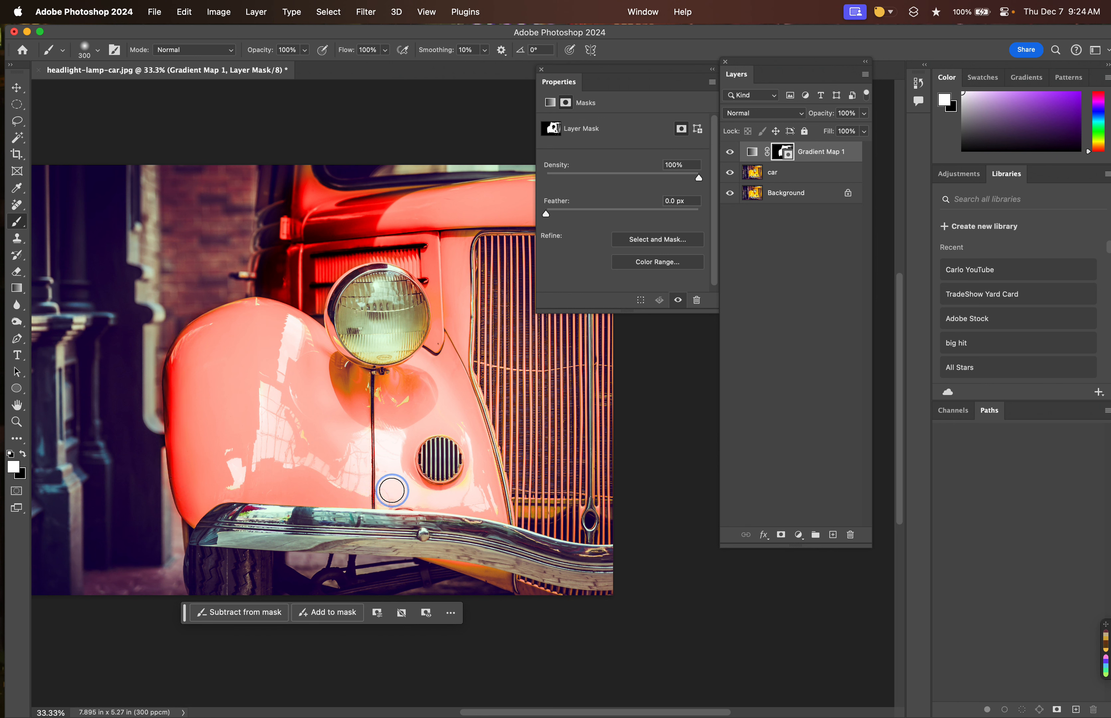
- View the layer mask on its own and toggle the Gradient Map layer's visibility to compare the recolor
alt+click(777, 160)
scroll(478, 286, right, 5)
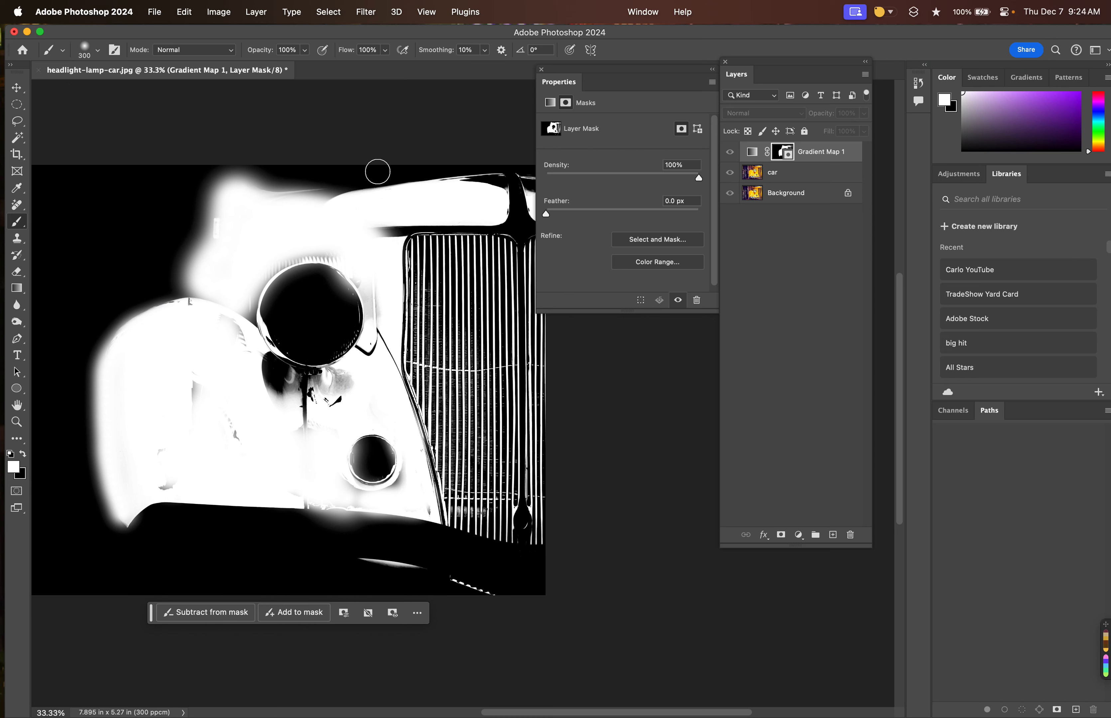
scroll(295, 225, left, 3)
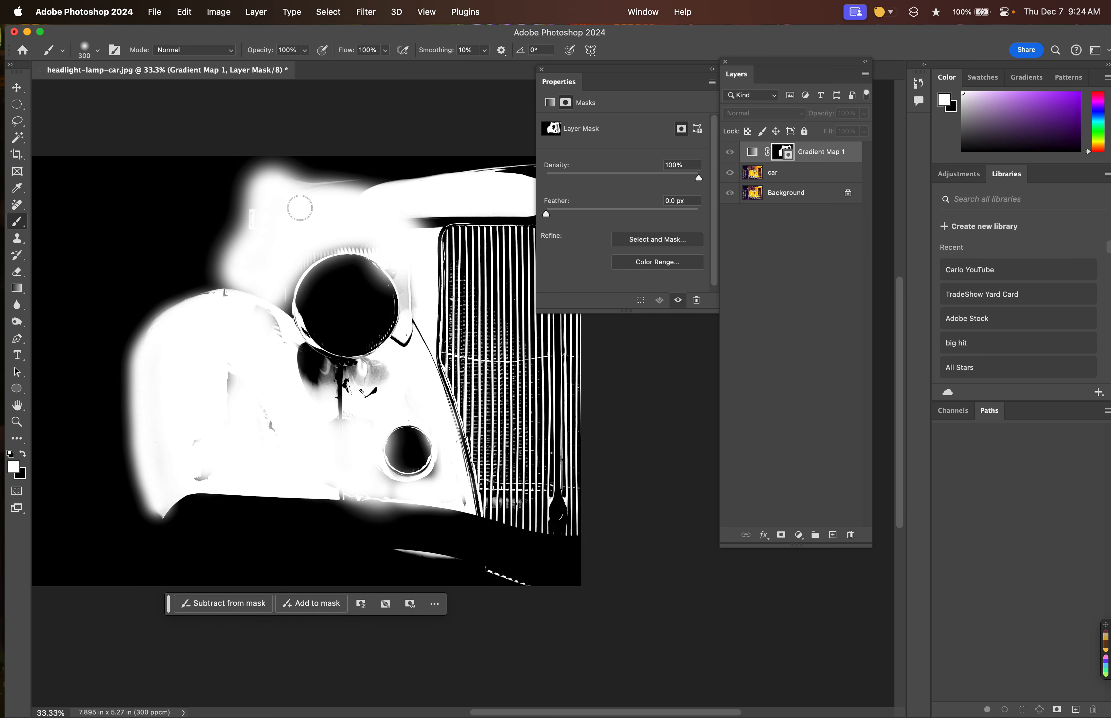
scroll(319, 216, left, 4)
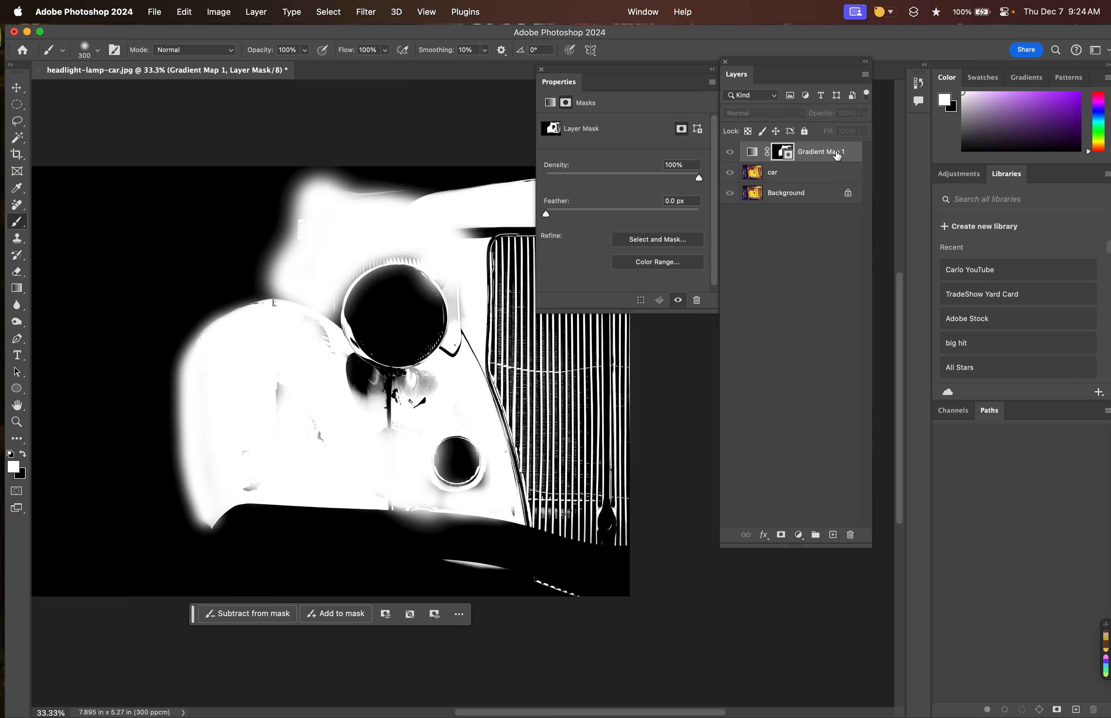
alt+click(731, 153)
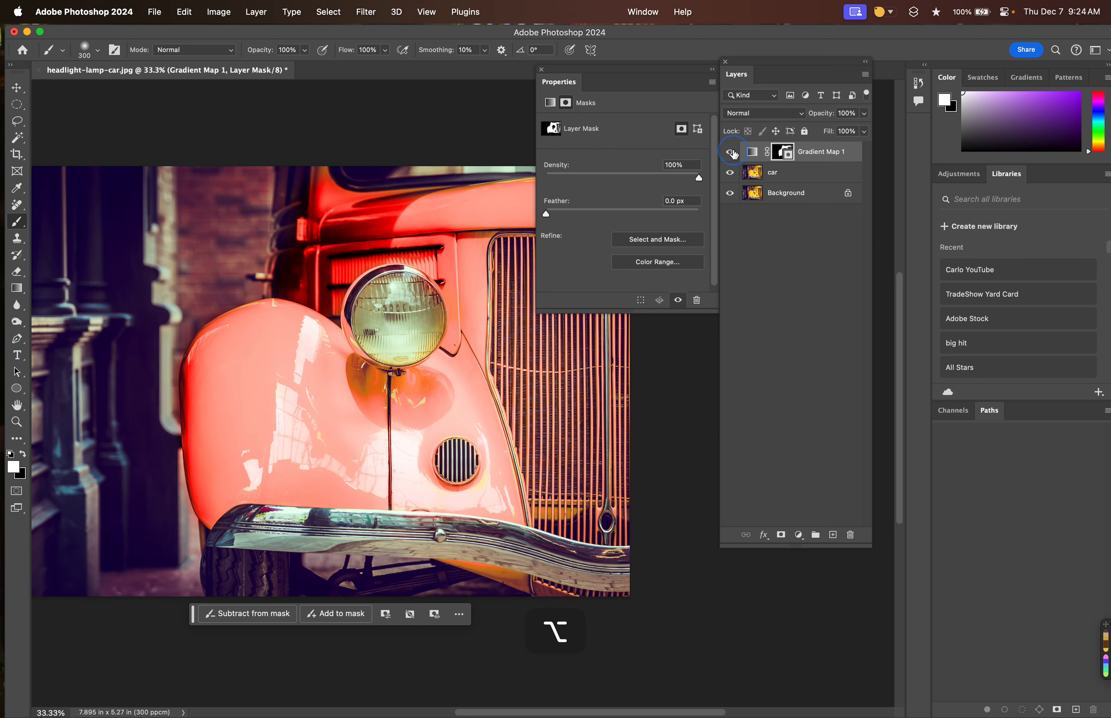
click(731, 155)
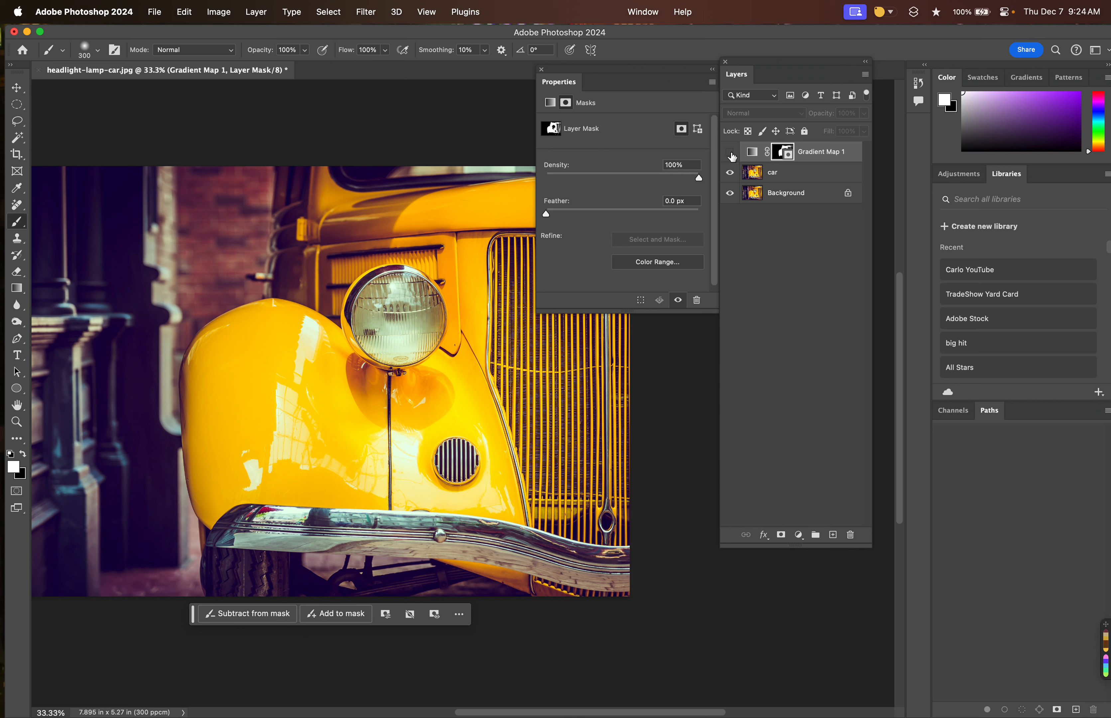
click(731, 153)
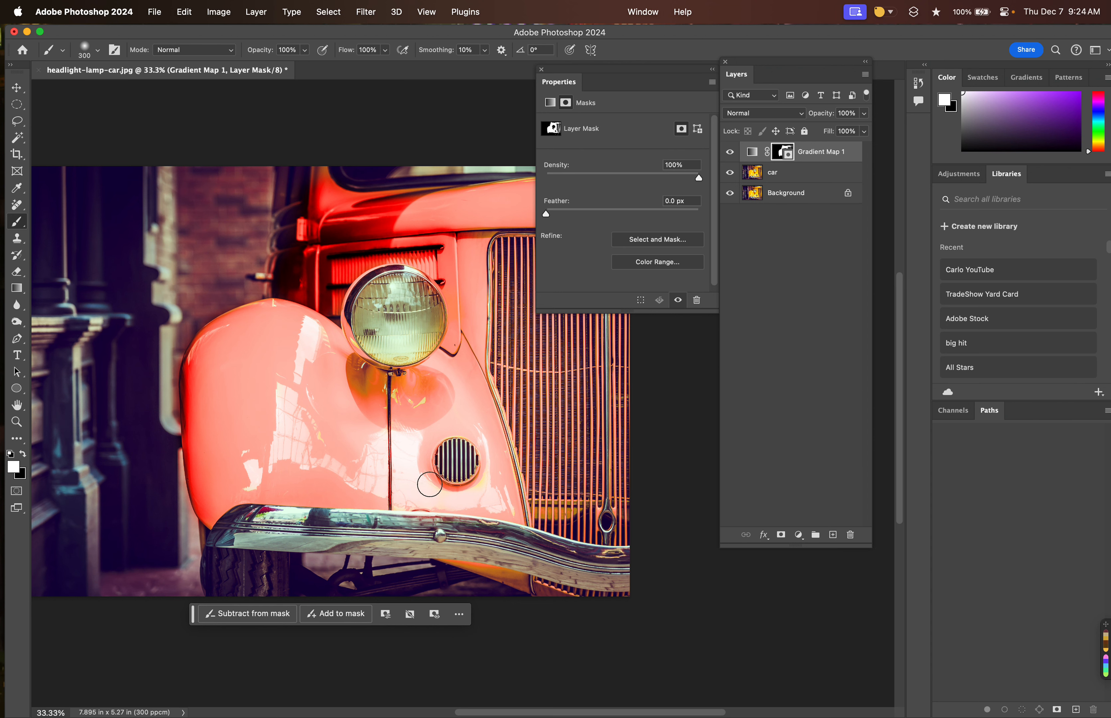
scroll(419, 486, right, 3)
scroll(480, 383, up, 3)
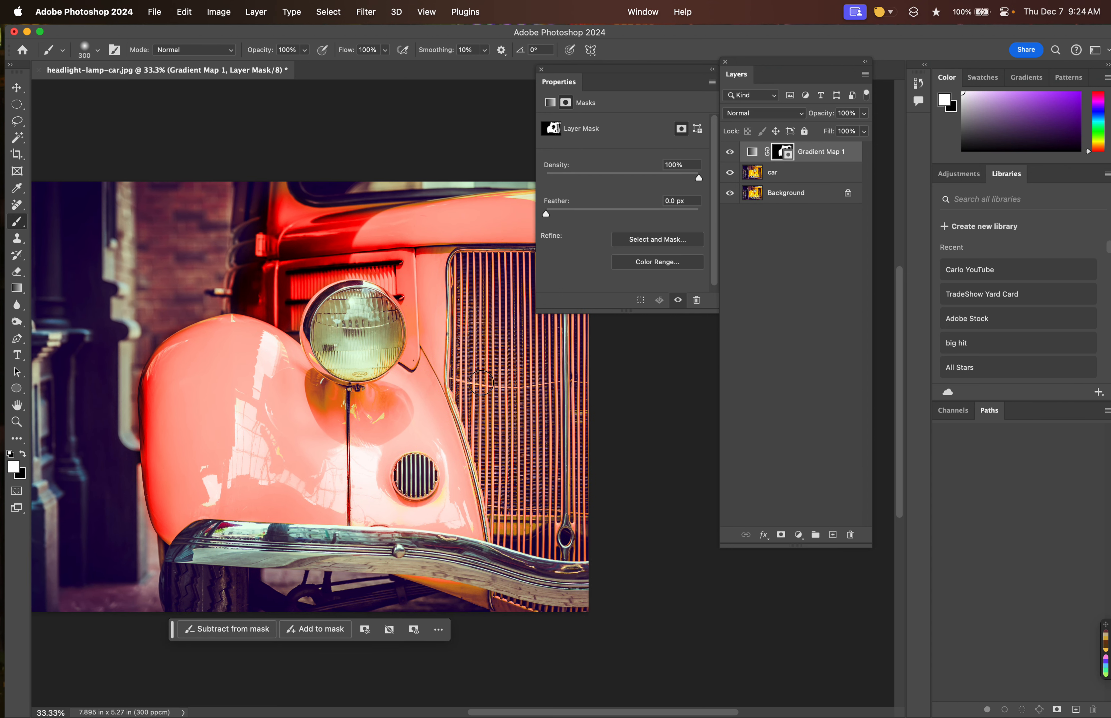
- Move the gradient's red middle stop to location 79 and apply the gradient
click(752, 152)
click(614, 131)
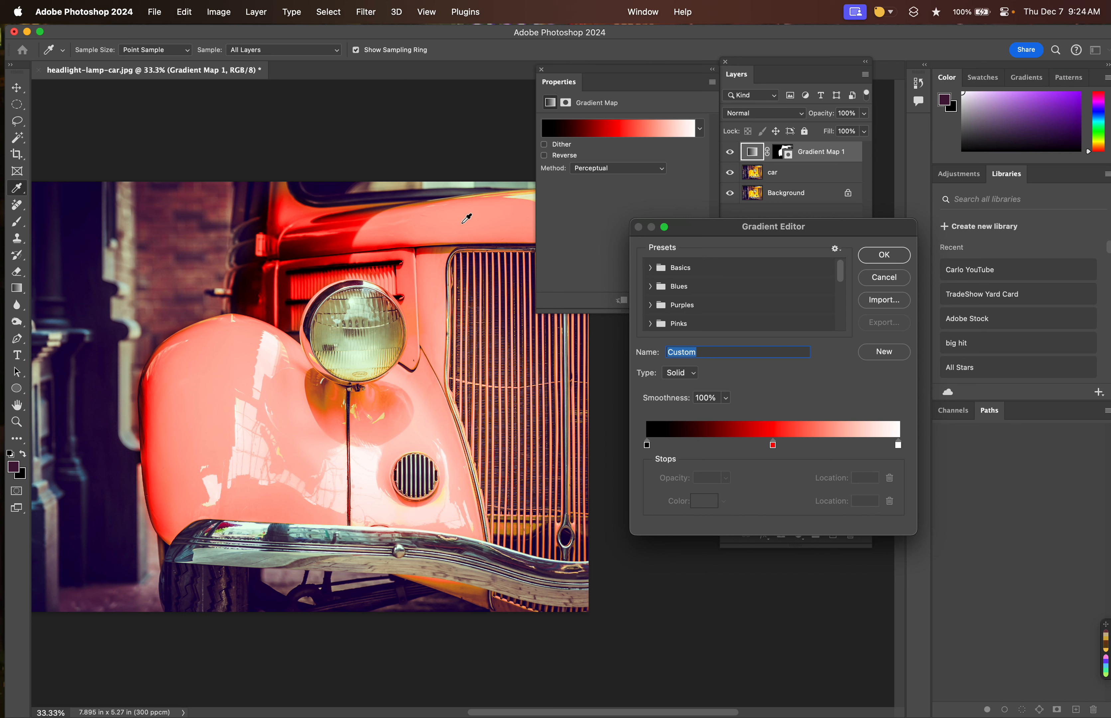
drag(774, 449, 848, 450)
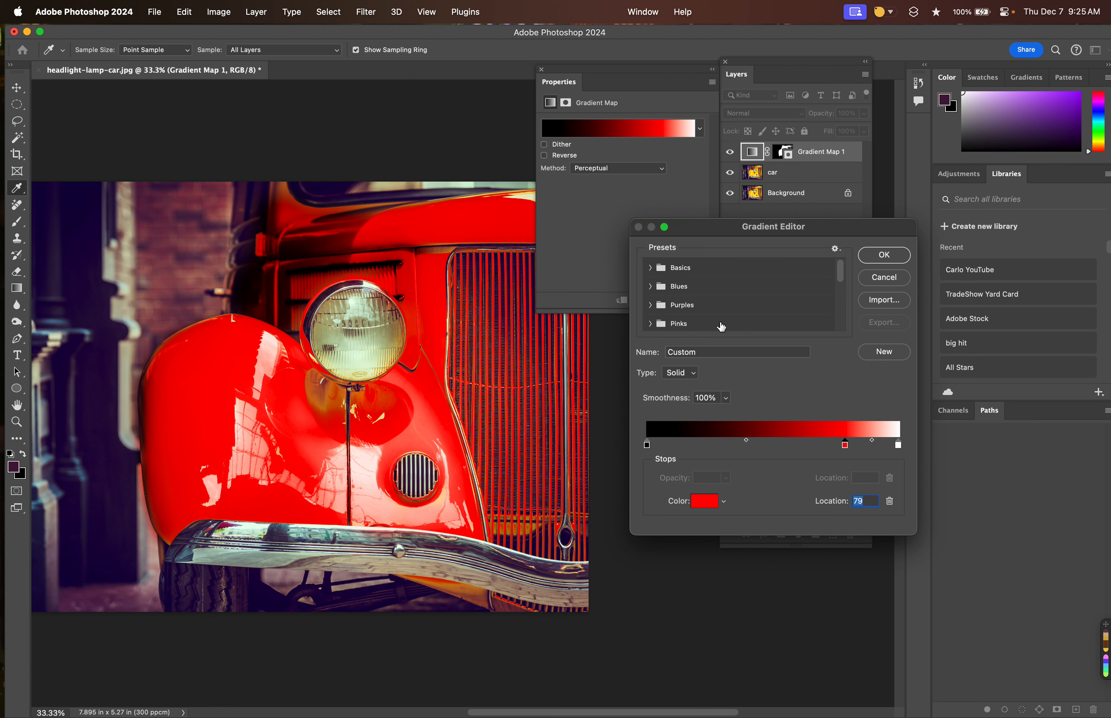
click(884, 255)
key(b)
scroll(513, 255, right, 5)
scroll(514, 255, up, 4)
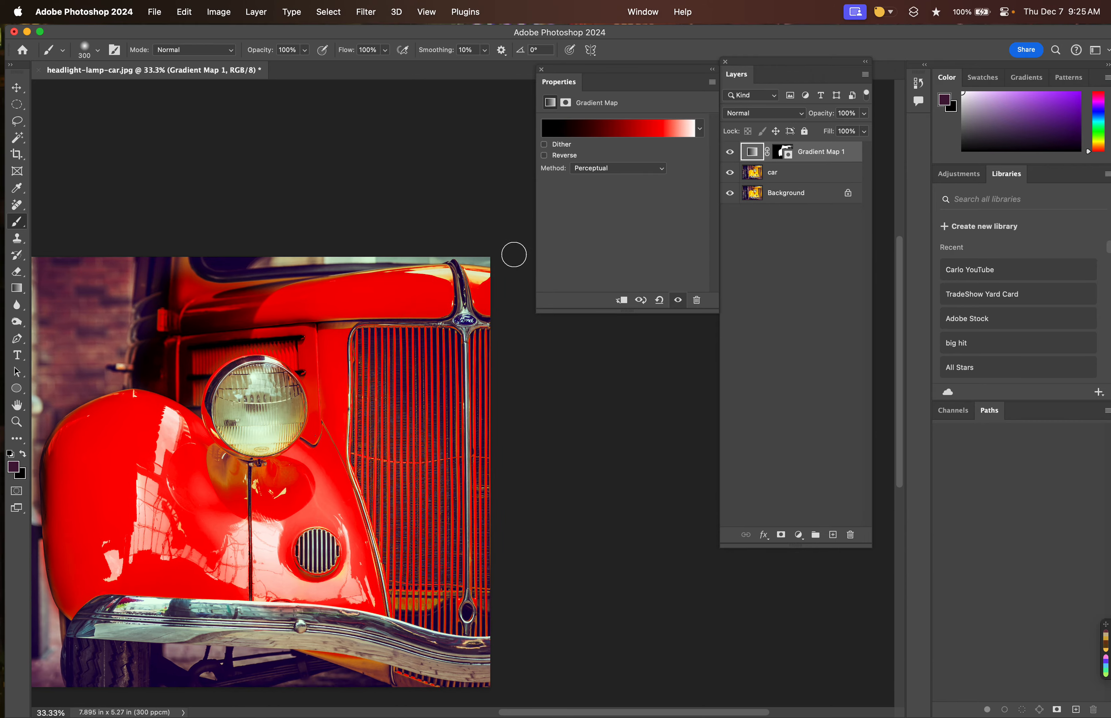
scroll(514, 255, left, 5)
scroll(489, 325, up, 6)
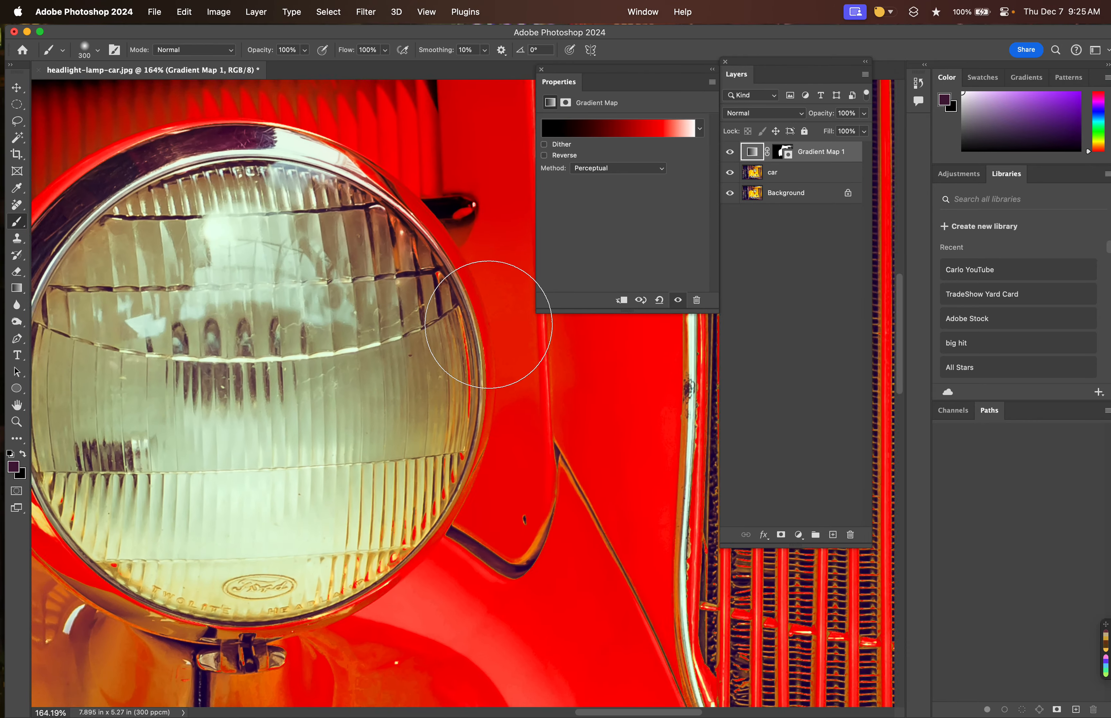
key(bracketleft)
key(bracketleft)
key(bracketleft)
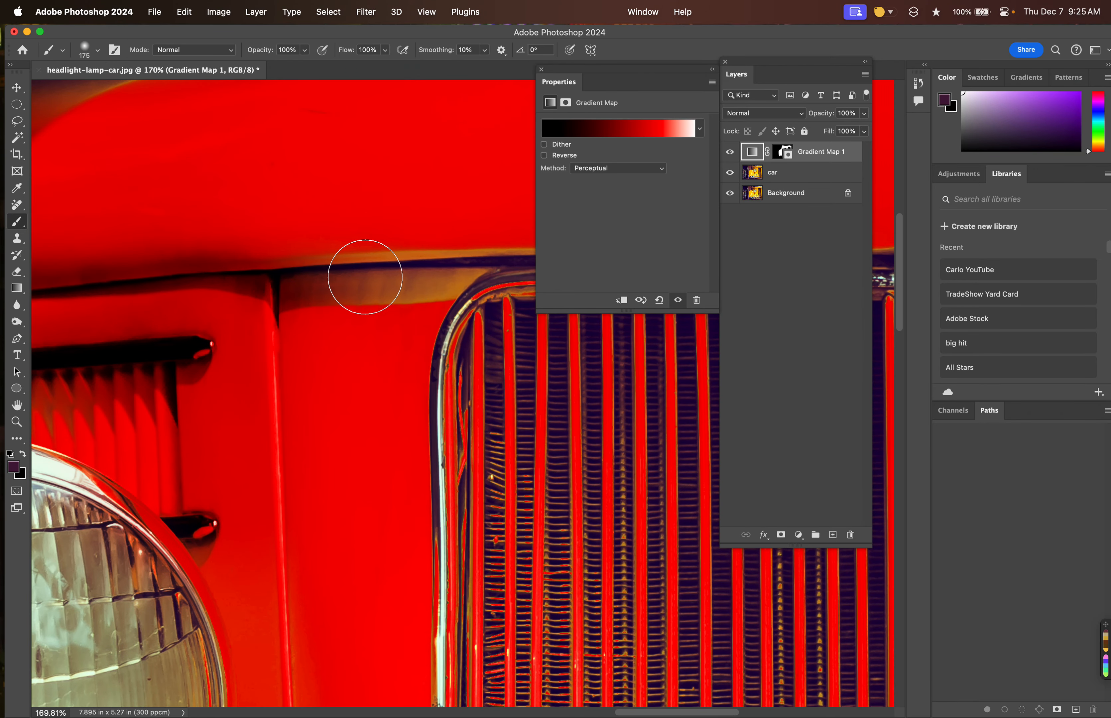
key(super+shift+alt+n)
click(350, 268)
key(super+z)
key(super+z)
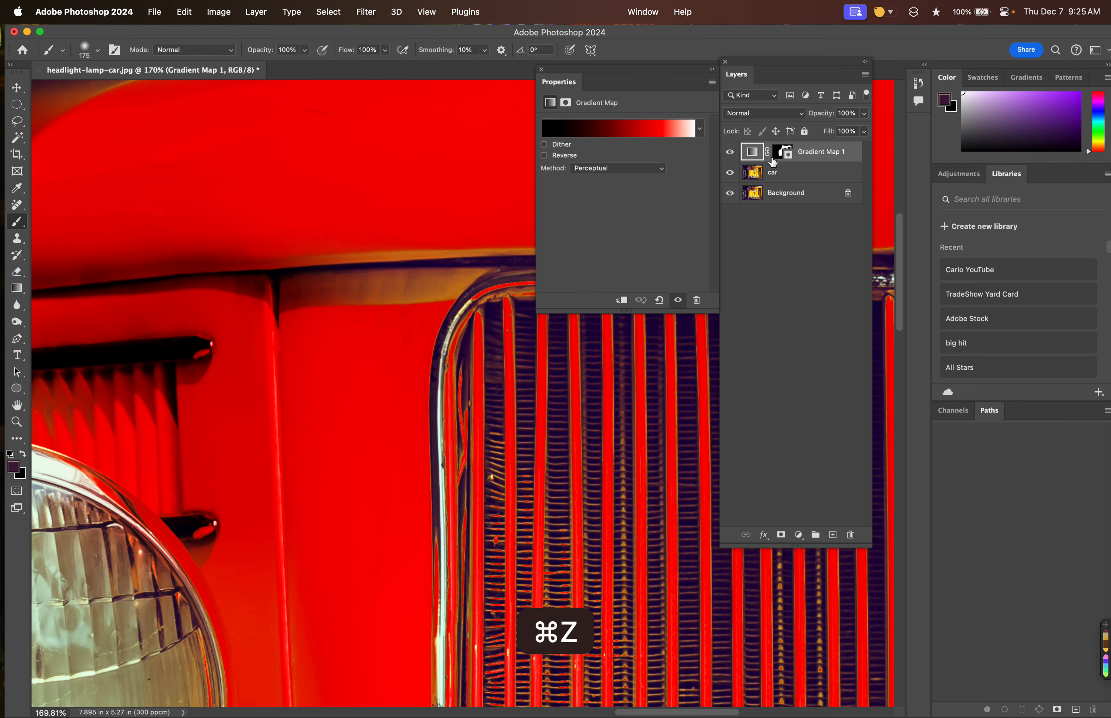
key(super+shift+z)
key(super+shift+z)
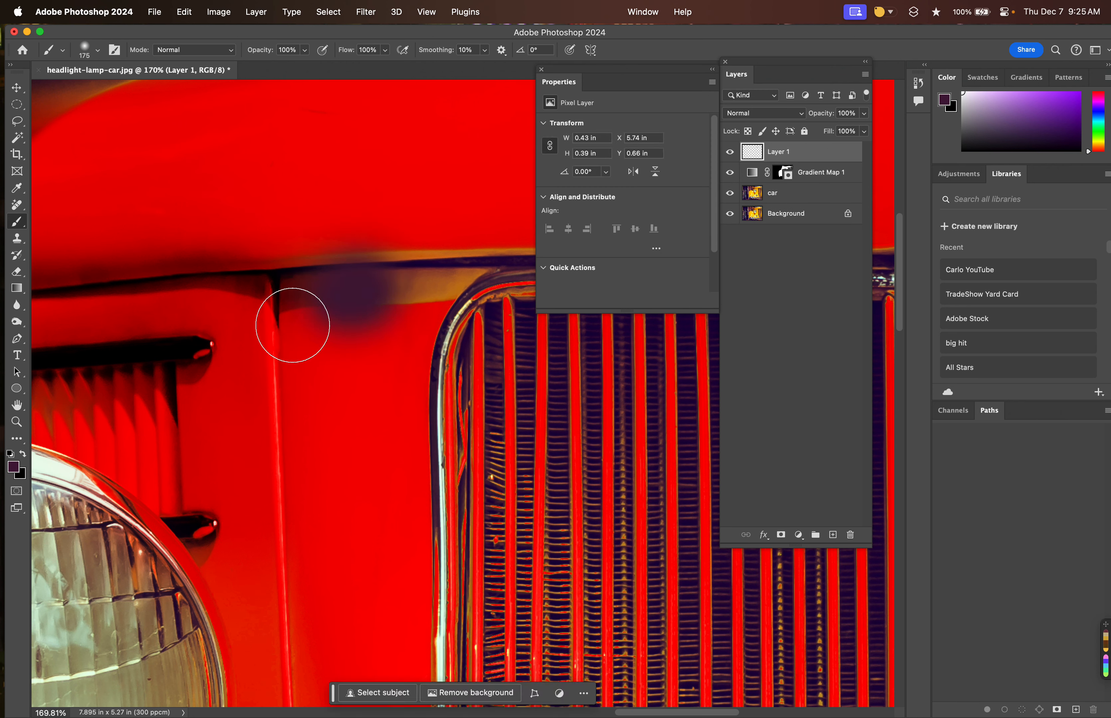
key(super+z)
key(super+z)
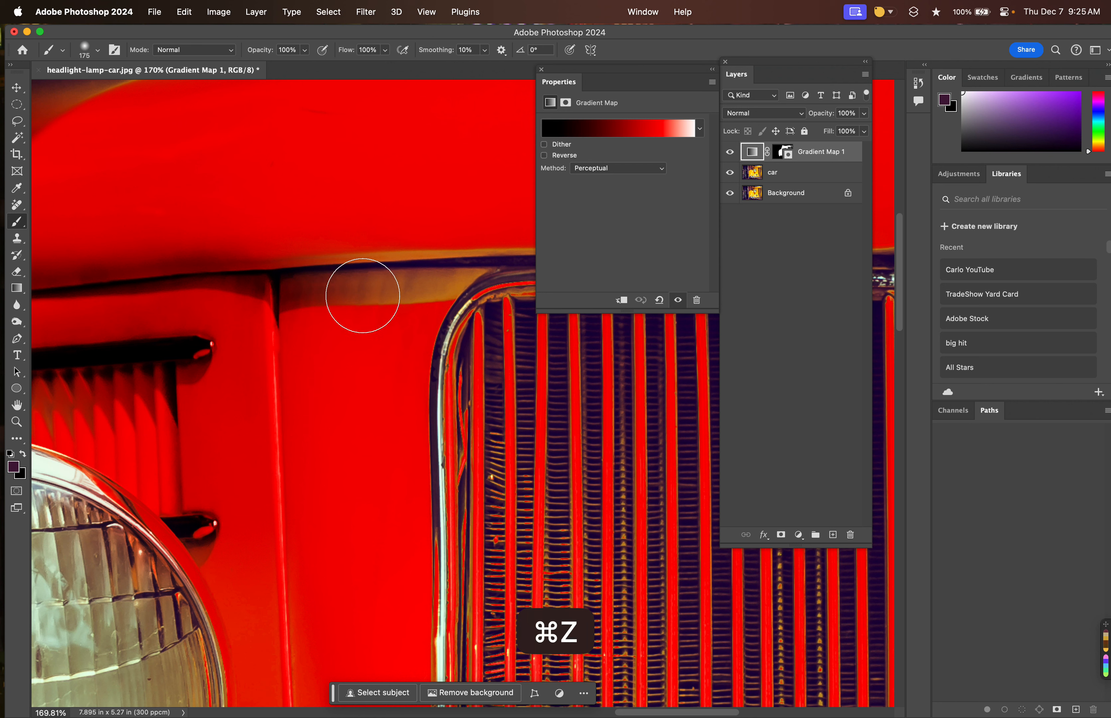
- Select the layer mask and paint white along the hood's edge above the grille with a 175 px brush
click(777, 152)
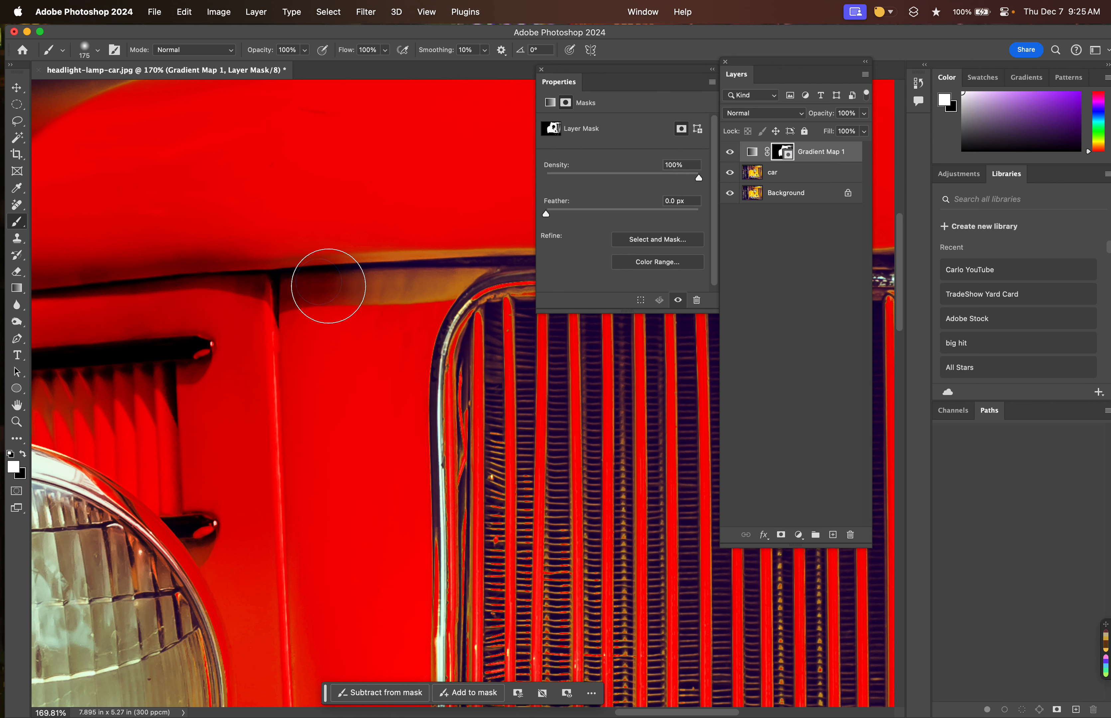
mouse_move(272, 276)
mouse_down()
mouse_move(374, 288)
mouse_move(363, 281)
mouse_move(377, 268)
mouse_move(402, 281)
mouse_move(468, 251)
mouse_up()
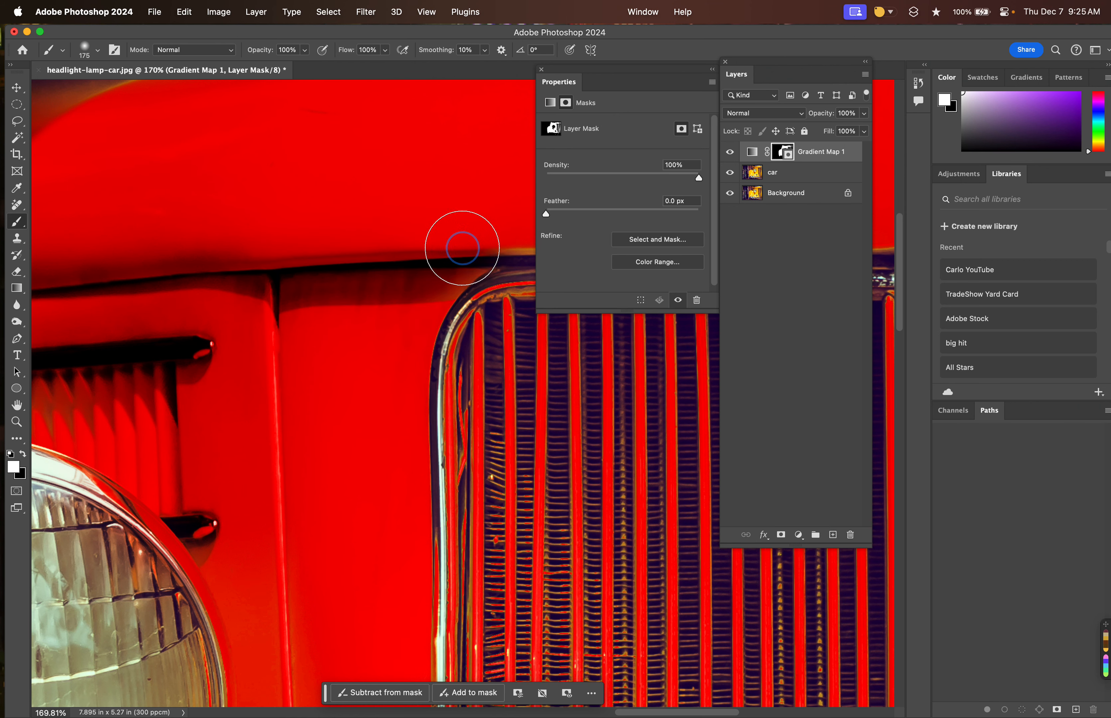
scroll(446, 228, right, 2)
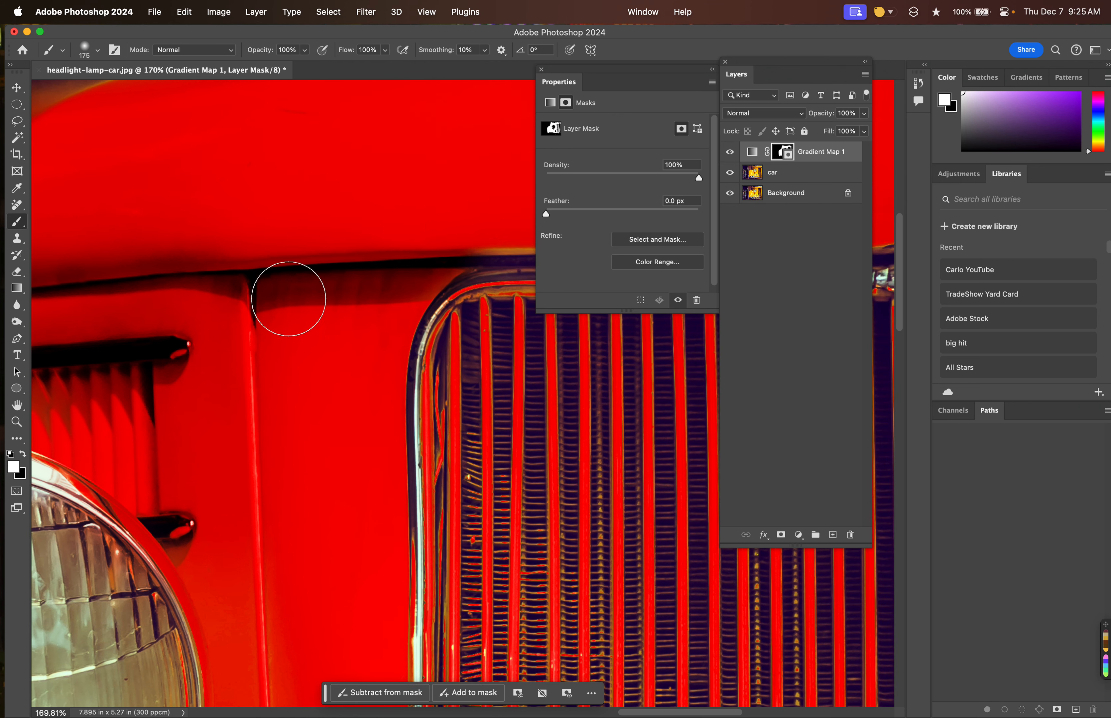
- Try hiding the recolor below the hood seam by painting black, then paint it back in white
key(x)
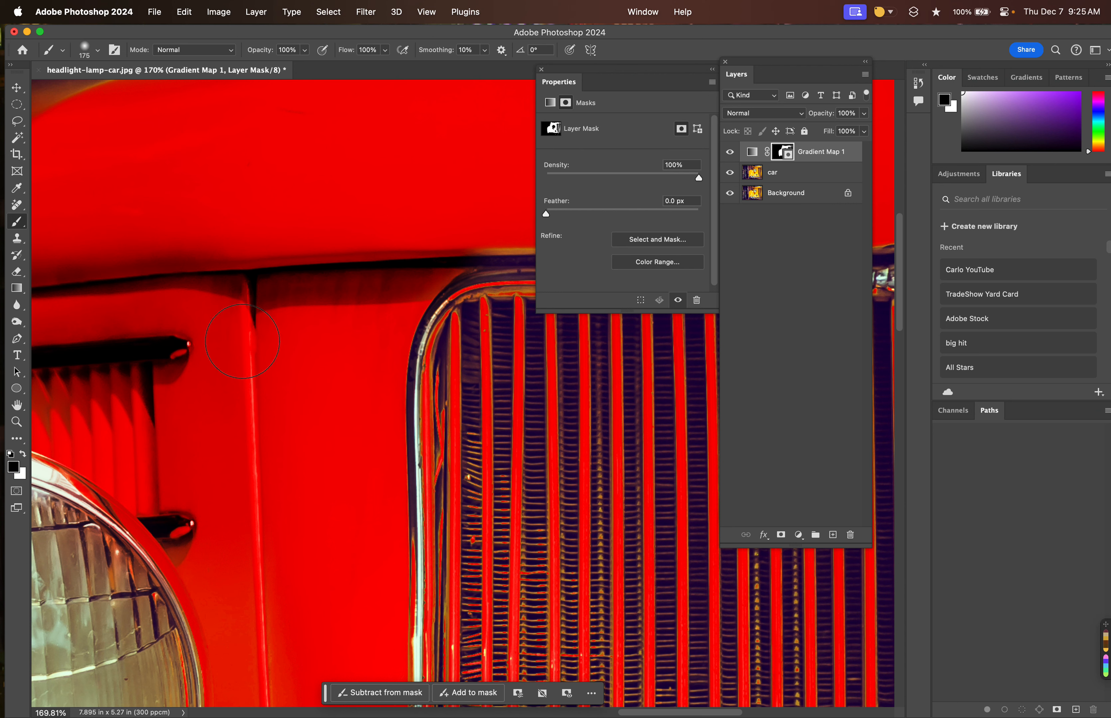
mouse_move(325, 317)
mouse_down()
mouse_move(316, 363)
mouse_move(312, 348)
mouse_move(311, 473)
mouse_move(307, 377)
mouse_up()
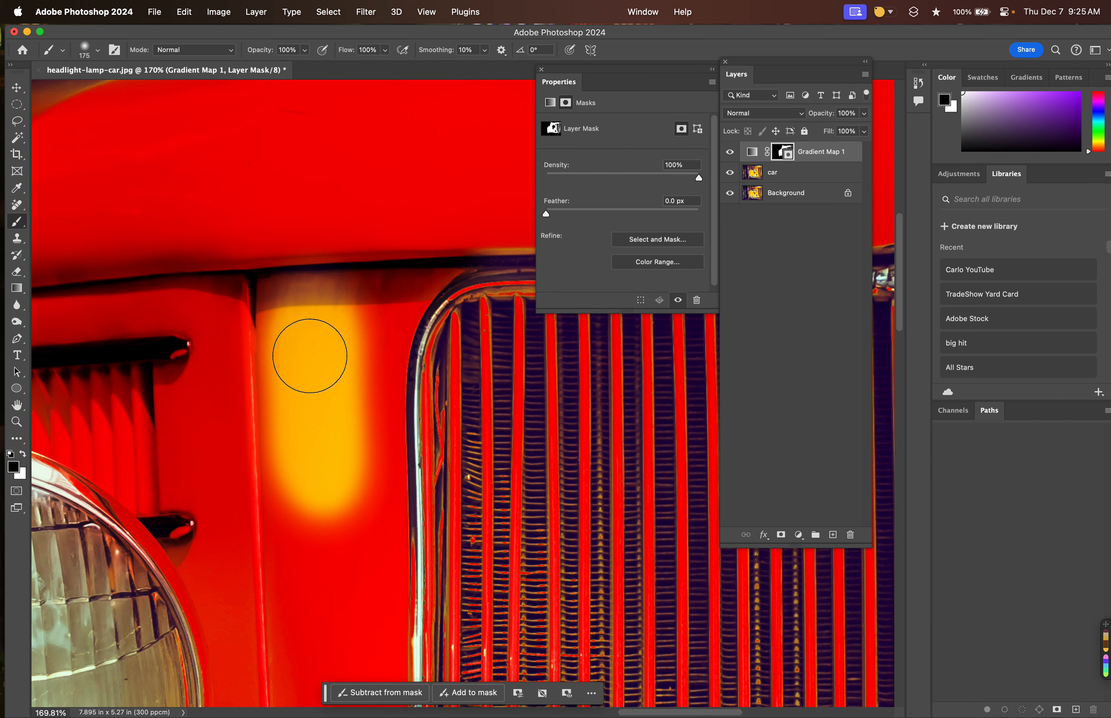
key(x)
mouse_move(301, 384)
mouse_down()
mouse_move(295, 314)
mouse_move(305, 514)
mouse_move(346, 342)
mouse_up()
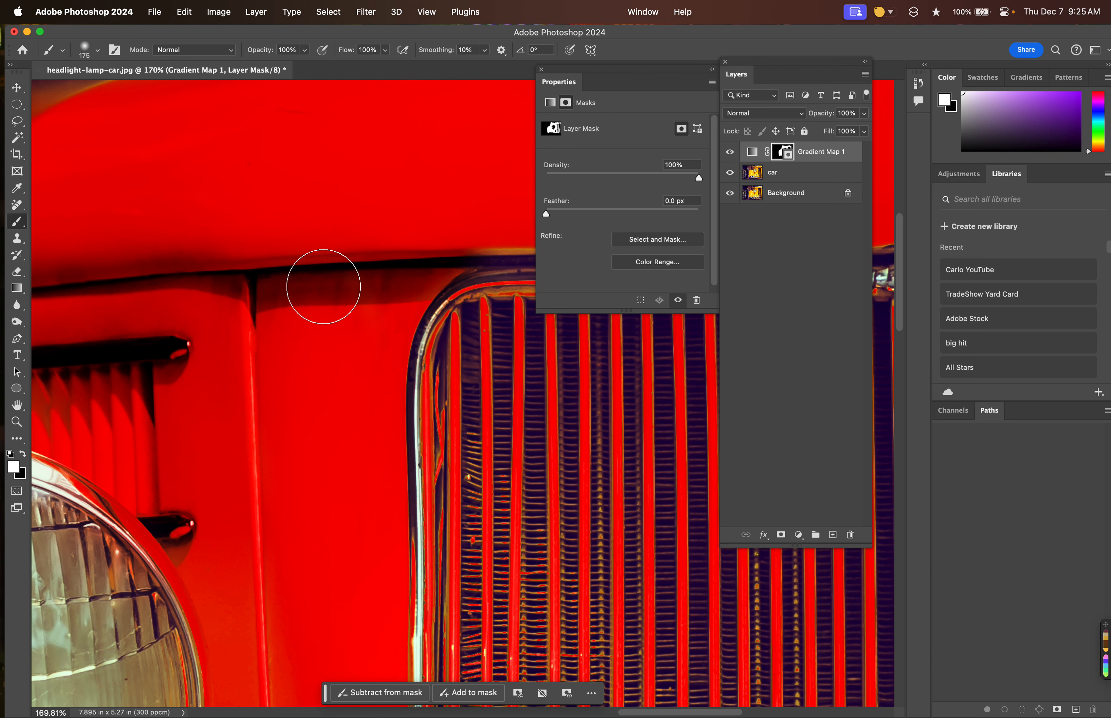
- Paint white on the mask over the shadowed area of the fender below the headlight
scroll(336, 287, right, 5)
scroll(351, 287, right, 4)
scroll(334, 253, left, 8)
scroll(334, 253, down, 2)
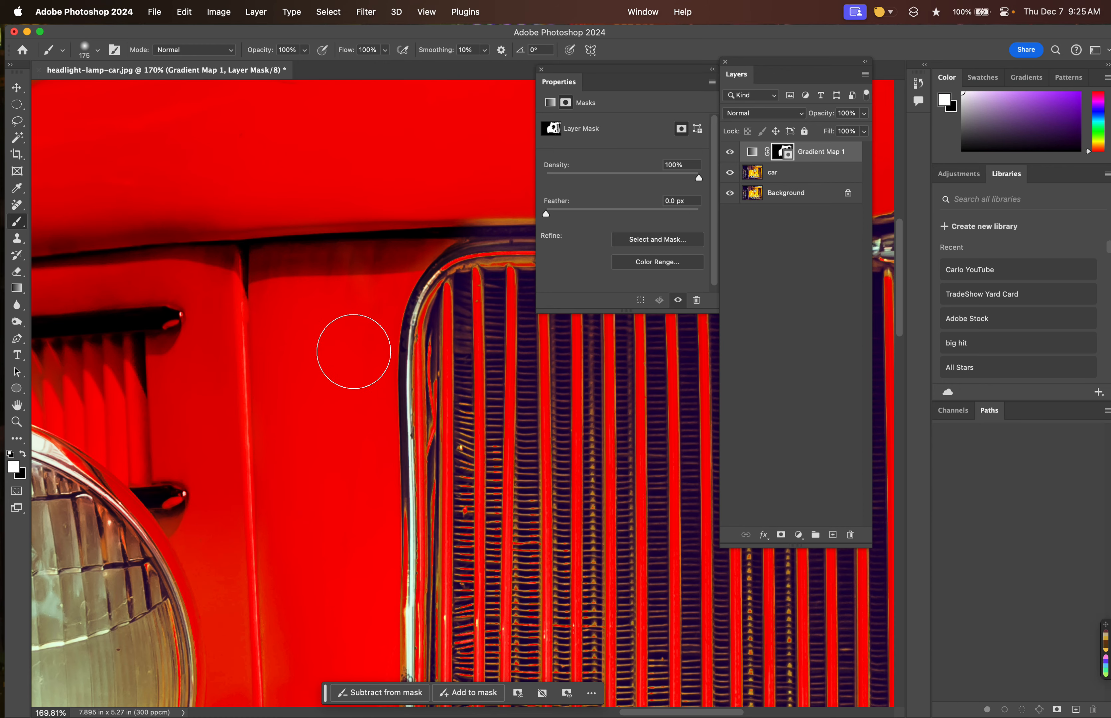
scroll(353, 352, down, 2)
scroll(353, 352, left, 10)
scroll(353, 352, down, 7)
scroll(353, 352, right, 3)
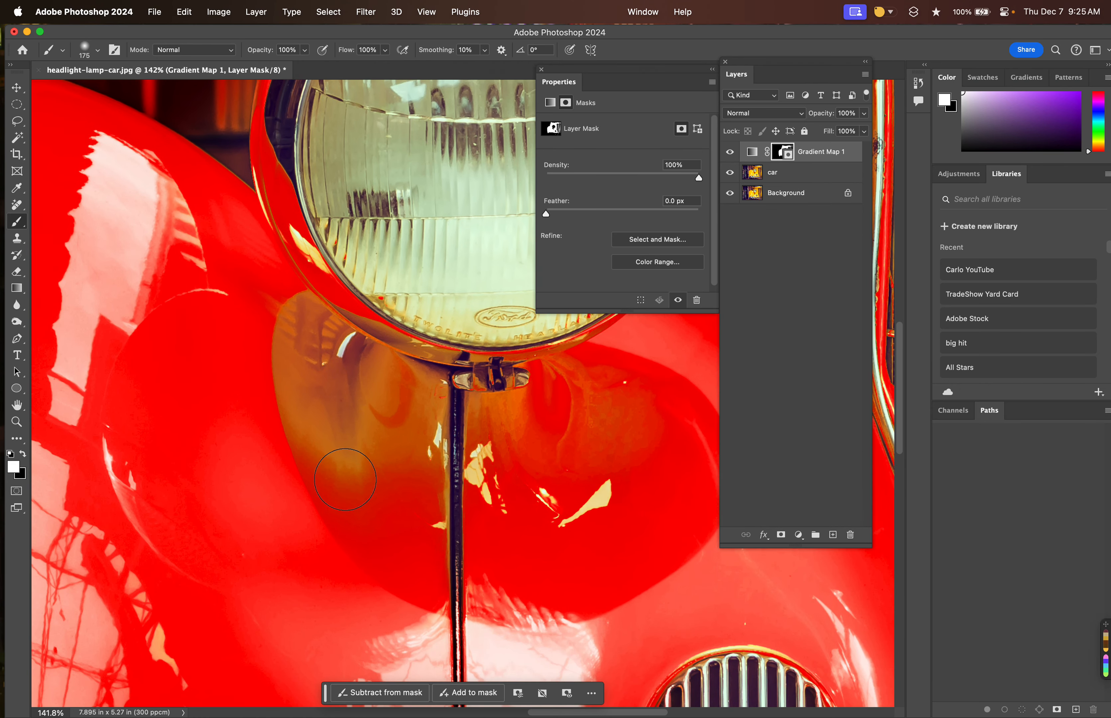
mouse_move(345, 479)
mouse_down()
mouse_move(304, 374)
mouse_move(313, 440)
mouse_move(290, 323)
mouse_move(360, 391)
mouse_move(378, 450)
mouse_up()
- Try painting black on the fender's highlight, then paint white back over the spot
key(x)
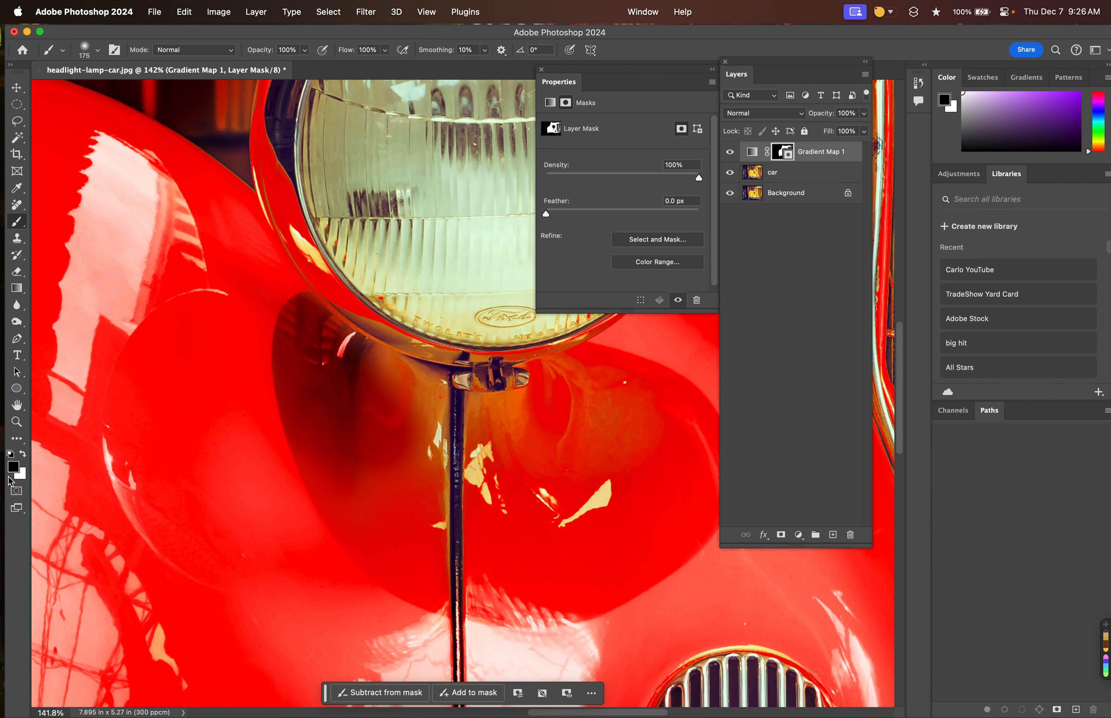
mouse_move(214, 390)
mouse_down()
mouse_move(223, 458)
mouse_move(209, 394)
mouse_move(191, 436)
mouse_move(187, 405)
mouse_move(208, 388)
mouse_move(236, 389)
mouse_move(249, 458)
mouse_move(181, 497)
mouse_move(242, 424)
mouse_move(180, 442)
mouse_up()
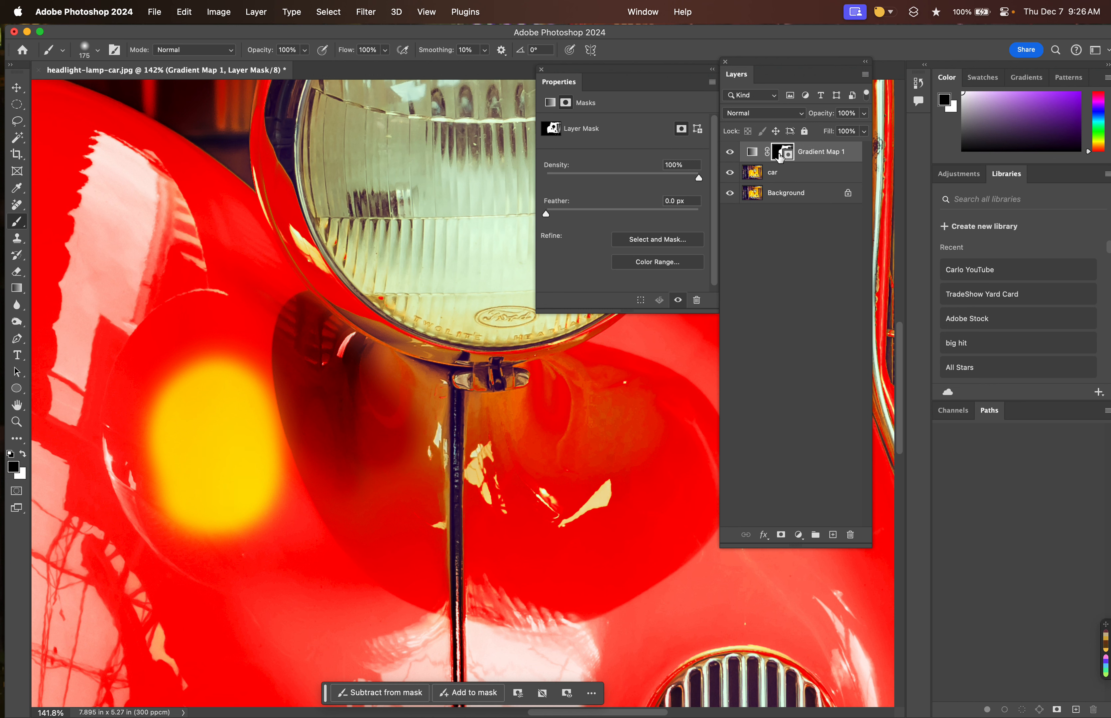
key(x)
mouse_move(240, 390)
mouse_down()
mouse_move(169, 452)
mouse_move(165, 476)
mouse_move(238, 463)
mouse_up()
- Paint white on the mask across the fender under the headlight and along the headlight rim
mouse_move(404, 446)
mouse_down()
mouse_move(410, 392)
mouse_move(429, 487)
mouse_move(424, 542)
mouse_move(413, 396)
mouse_move(534, 412)
mouse_move(391, 366)
mouse_move(339, 332)
mouse_move(407, 367)
mouse_move(527, 390)
mouse_up()
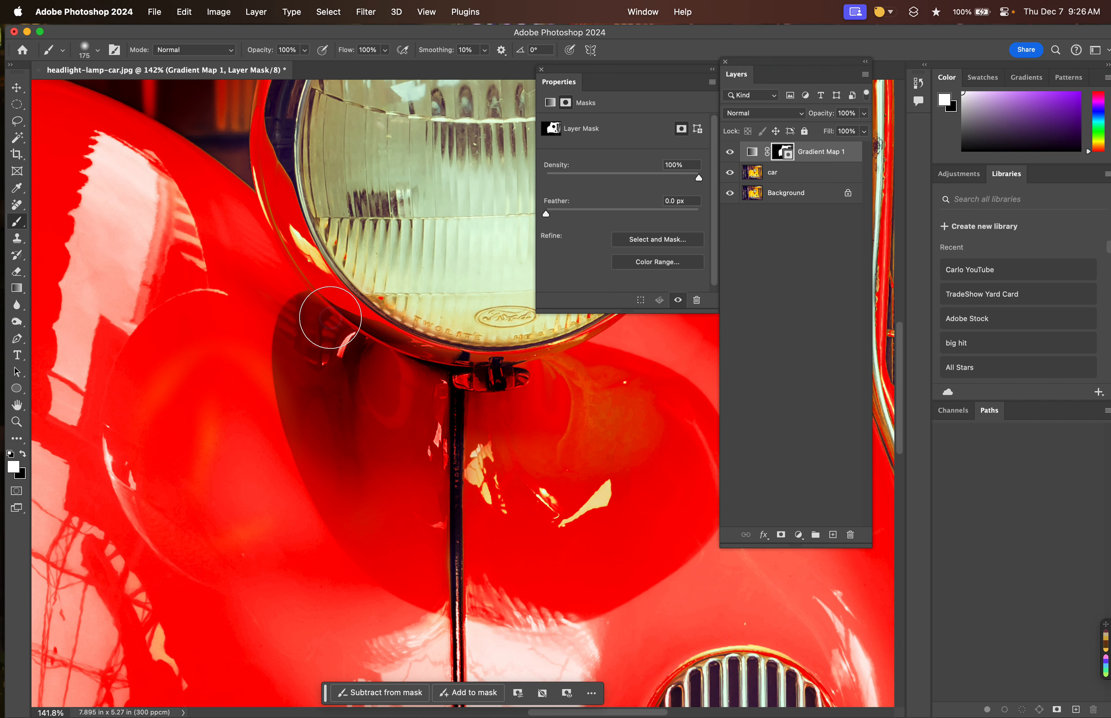
mouse_move(330, 318)
mouse_down()
mouse_move(294, 285)
mouse_move(279, 249)
mouse_move(258, 241)
mouse_up()
scroll(256, 256, down, 10)
scroll(255, 255, left, 5)
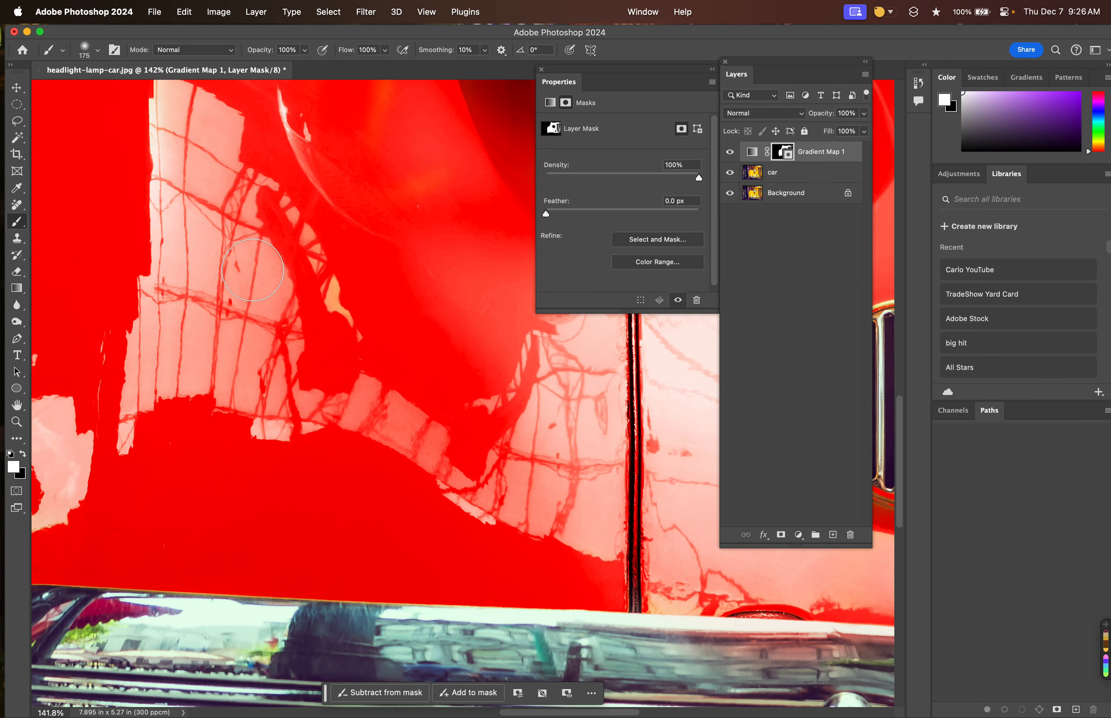
- Paint white on the mask along the fender's lower edge just above the bumper
scroll(377, 387, down, 5)
scroll(376, 387, left, 6)
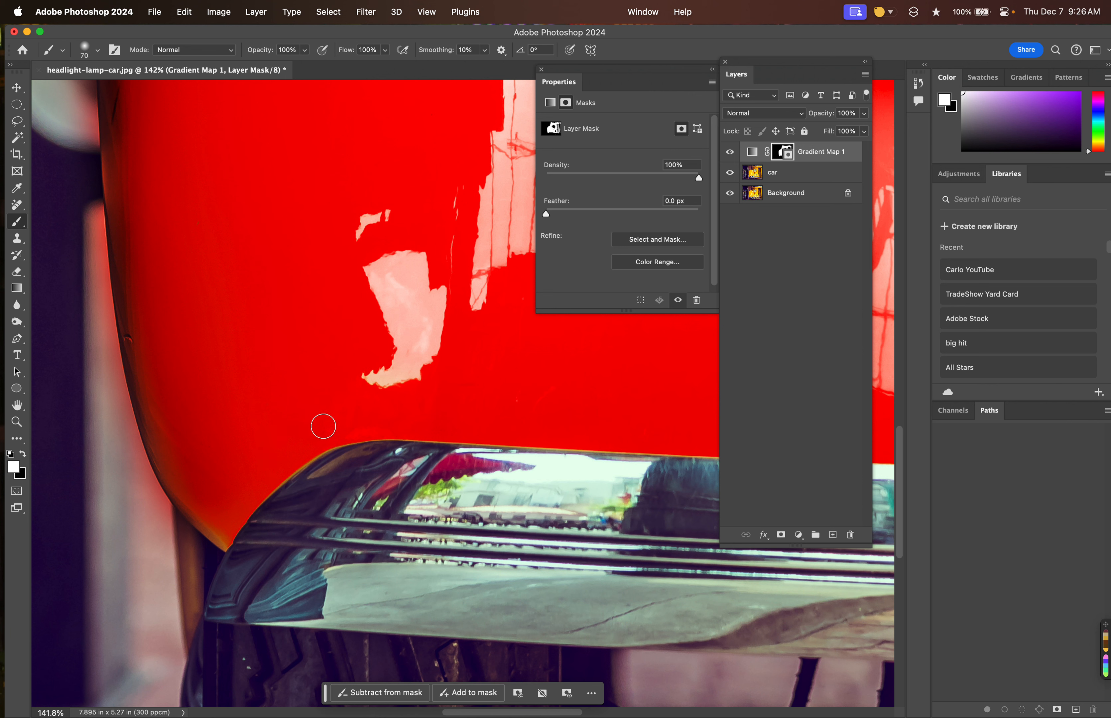
mouse_move(287, 468)
mouse_down()
mouse_move(233, 528)
mouse_move(203, 514)
mouse_move(216, 533)
mouse_move(182, 488)
mouse_move(181, 462)
mouse_up()
- Paint black on the mask along the fender's outer left edge against the background
scroll(269, 389, up, 9)
scroll(269, 390, left, 3)
scroll(269, 389, up, 3)
key(x)
drag(141, 370, 146, 396)
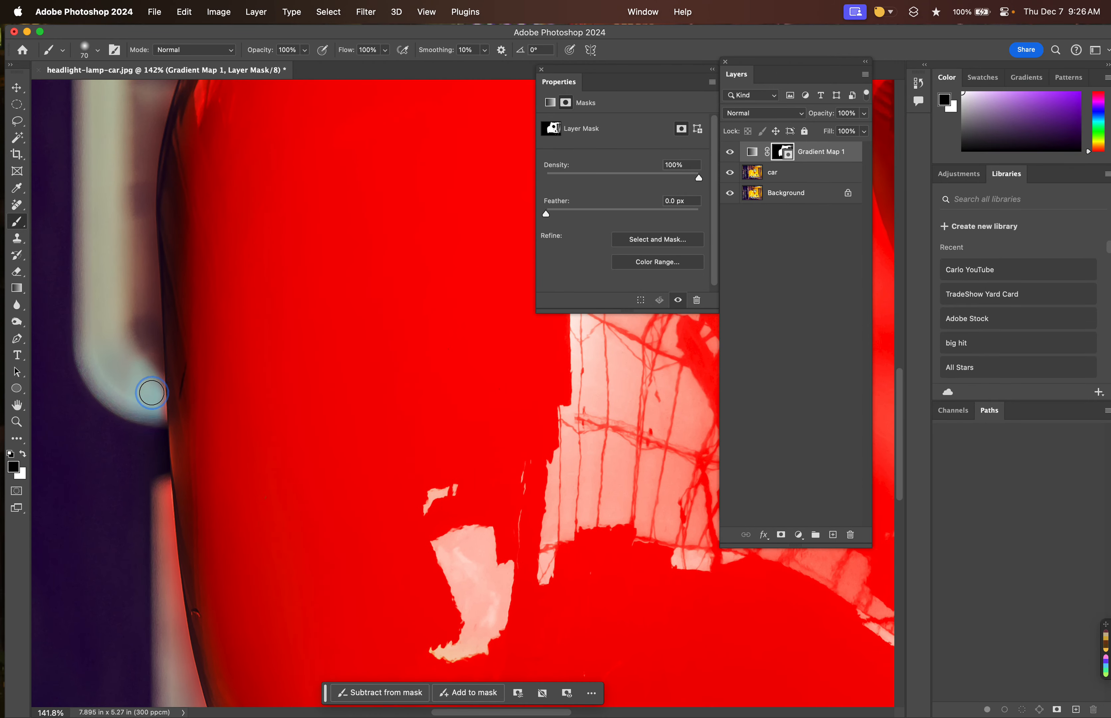
scroll(158, 589, down, 5)
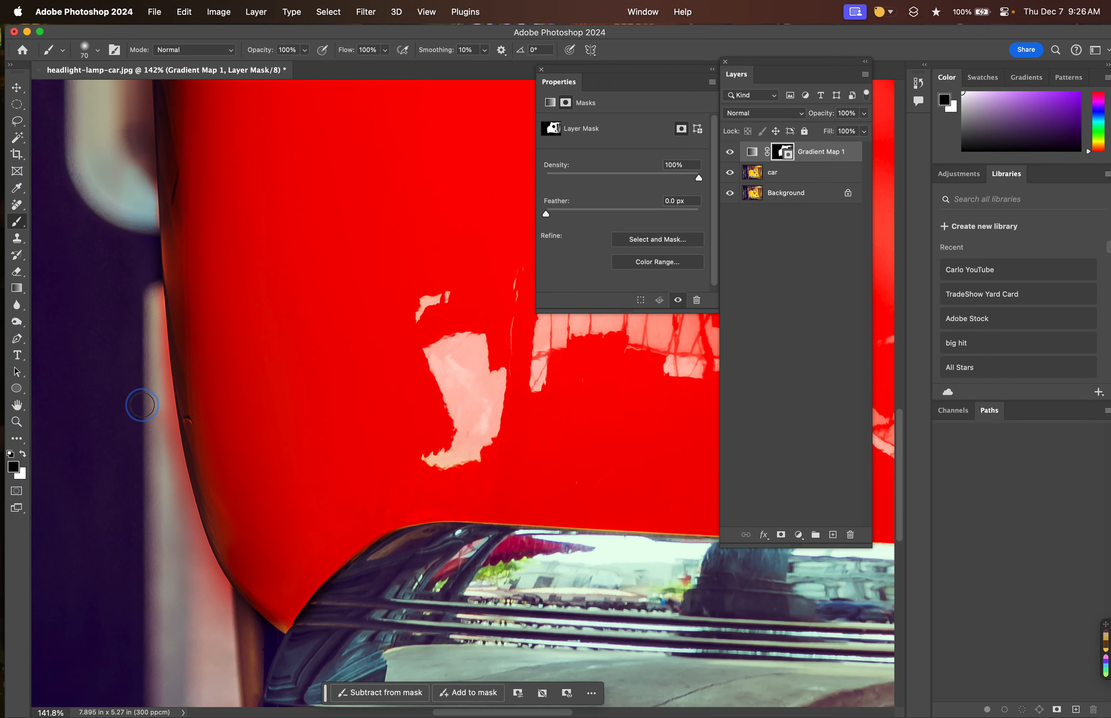
mouse_move(147, 292)
mouse_down()
mouse_move(164, 461)
mouse_move(211, 562)
mouse_move(201, 560)
mouse_up()
- Paint white on the mask over the fender's lower tip beside the bumper
key(x)
mouse_move(211, 513)
mouse_down()
mouse_move(298, 633)
mouse_move(283, 596)
mouse_up()
scroll(291, 457, up, 4)
scroll(291, 457, up, 4)
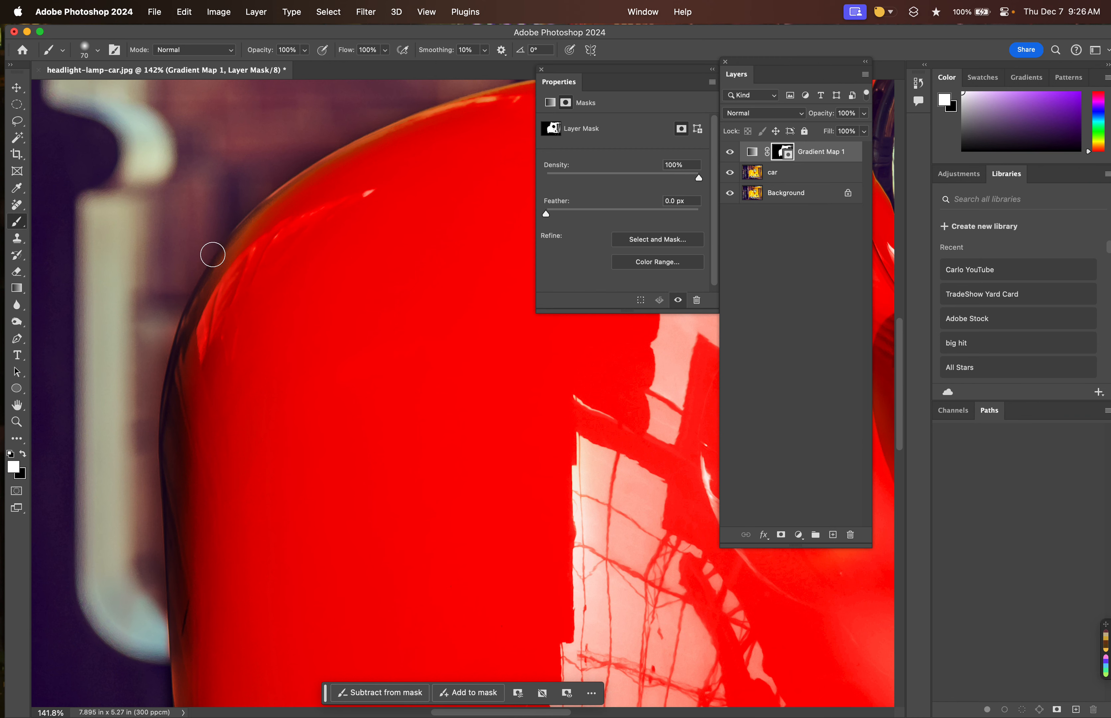
- Paint white on the mask along the fender's upper curved outline
mouse_move(234, 278)
mouse_down()
mouse_move(225, 270)
mouse_move(315, 183)
mouse_move(303, 198)
mouse_up()
scroll(303, 199, up, 3)
scroll(304, 198, right, 2)
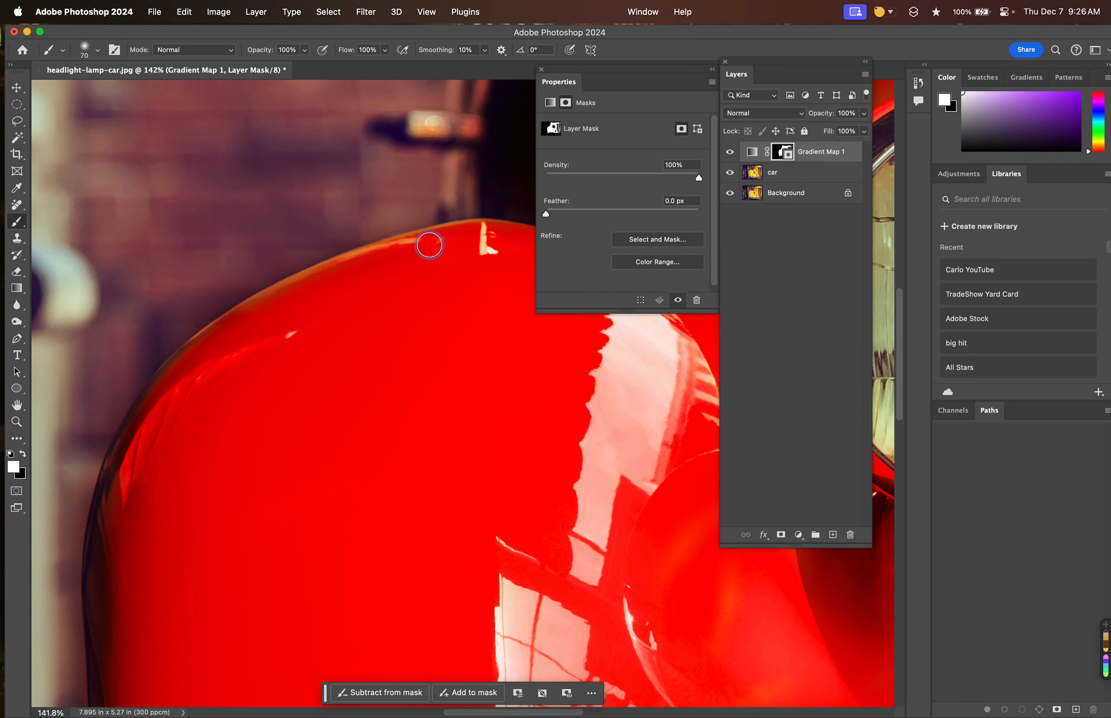
mouse_move(429, 245)
mouse_down()
mouse_move(330, 273)
mouse_move(234, 323)
mouse_move(160, 407)
mouse_move(141, 457)
mouse_up()
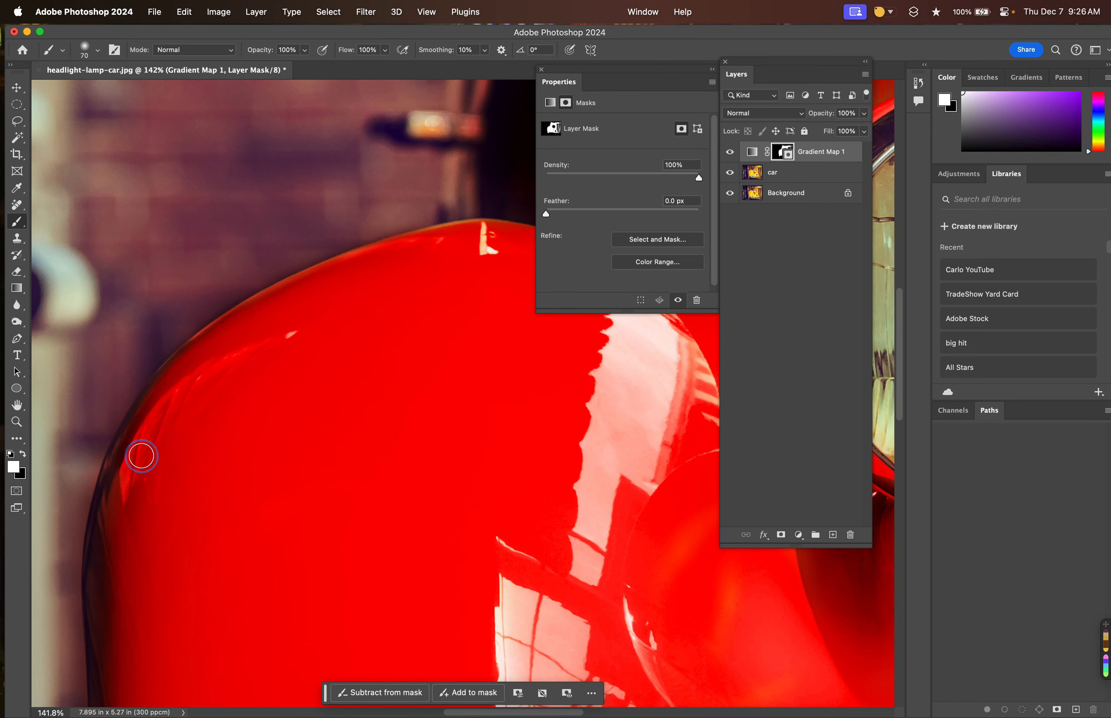
- Paint white on the mask over the body panel between the fender and the headlight
scroll(353, 393, right, 6)
scroll(354, 393, up, 3)
scroll(380, 430, right, 10)
scroll(381, 430, up, 4)
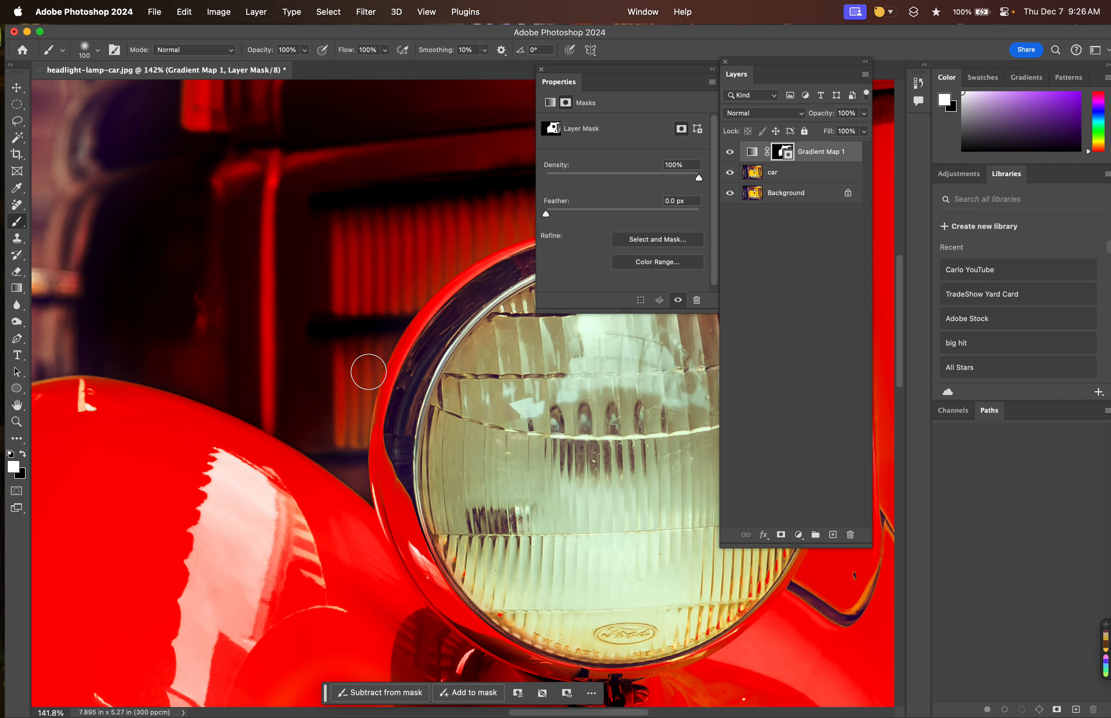
mouse_move(369, 372)
mouse_down()
mouse_move(368, 421)
mouse_move(351, 460)
mouse_move(365, 499)
mouse_move(383, 374)
mouse_move(437, 300)
mouse_up()
scroll(436, 299, left, 8)
scroll(437, 299, up, 5)
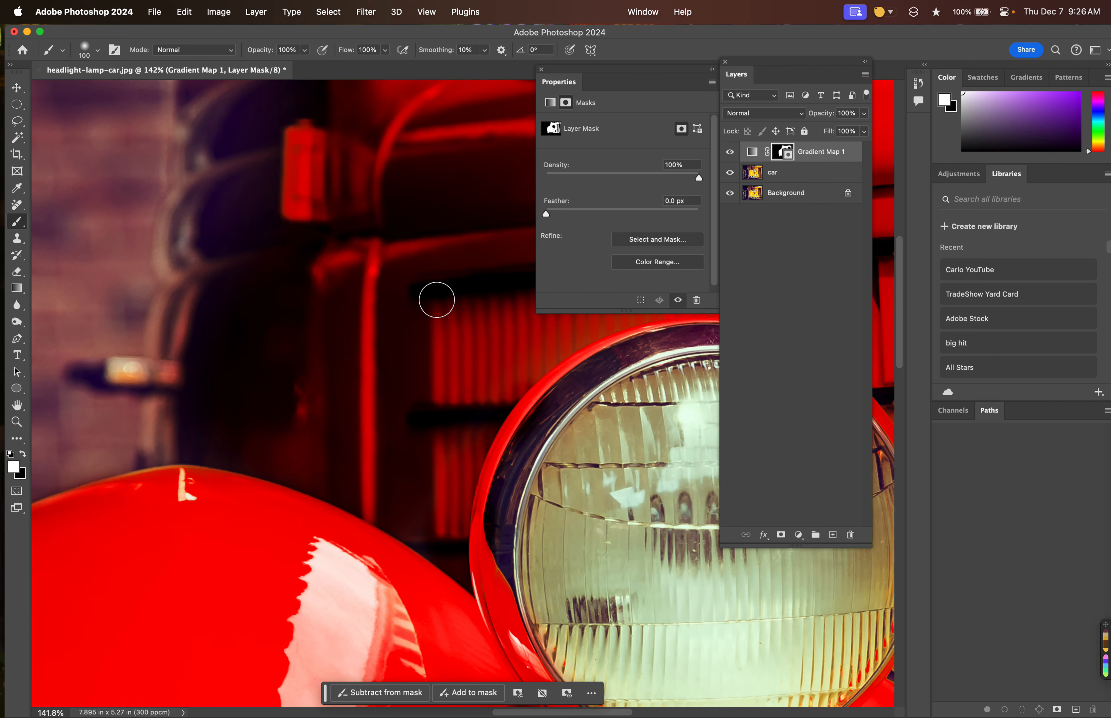
mouse_move(208, 422)
mouse_down()
mouse_move(231, 225)
mouse_move(332, 176)
mouse_move(251, 243)
mouse_move(310, 245)
mouse_move(208, 409)
mouse_move(213, 486)
mouse_move(200, 529)
mouse_move(254, 500)
mouse_up()
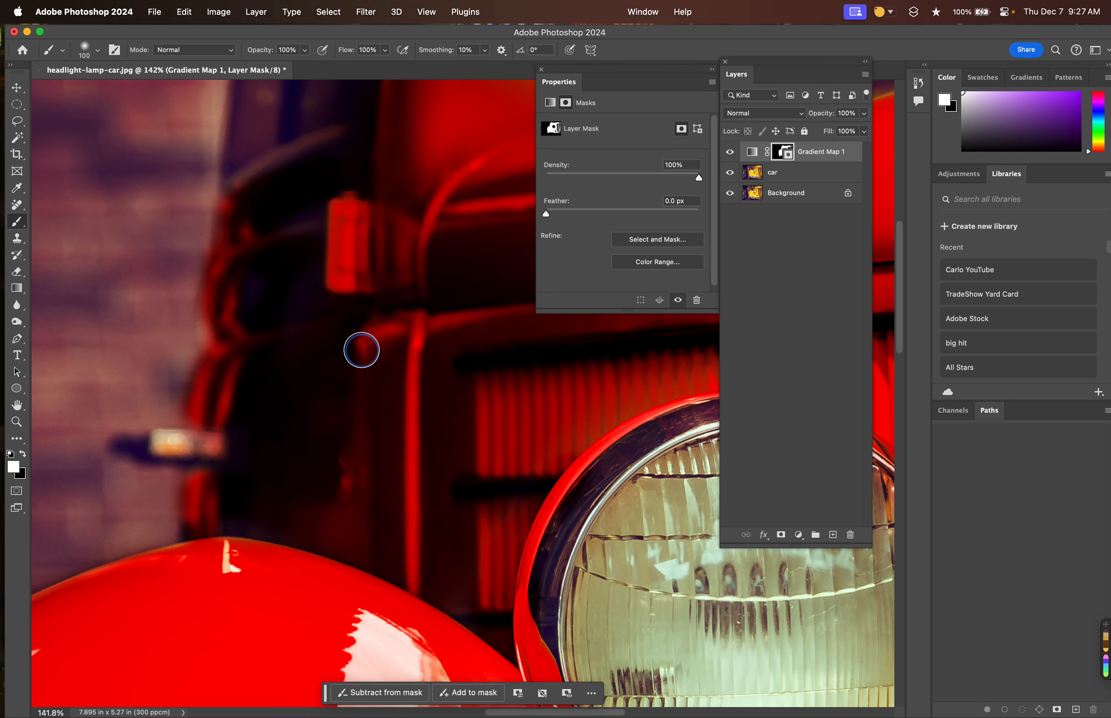
- Paint white on the mask across the hood's side panel above the grille
scroll(256, 389, up, 10)
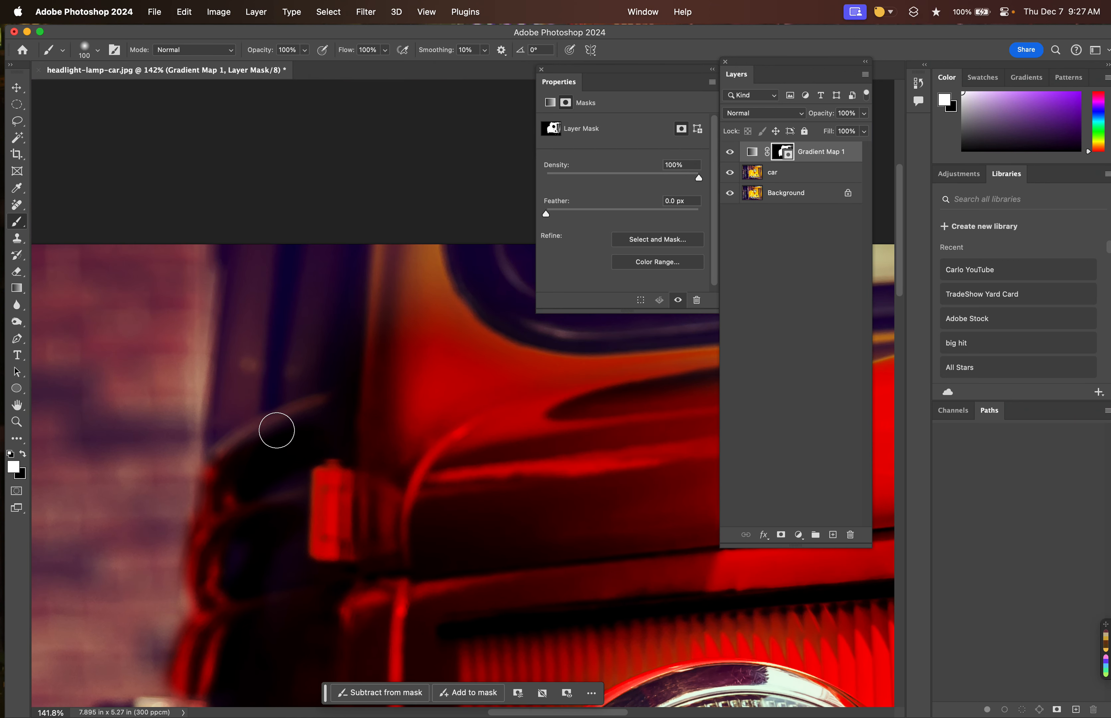
mouse_move(246, 455)
mouse_down()
mouse_move(267, 444)
mouse_move(225, 452)
mouse_move(281, 425)
mouse_move(426, 407)
mouse_move(404, 265)
mouse_move(401, 286)
mouse_move(391, 280)
mouse_move(410, 264)
mouse_move(438, 288)
mouse_move(429, 262)
mouse_up()
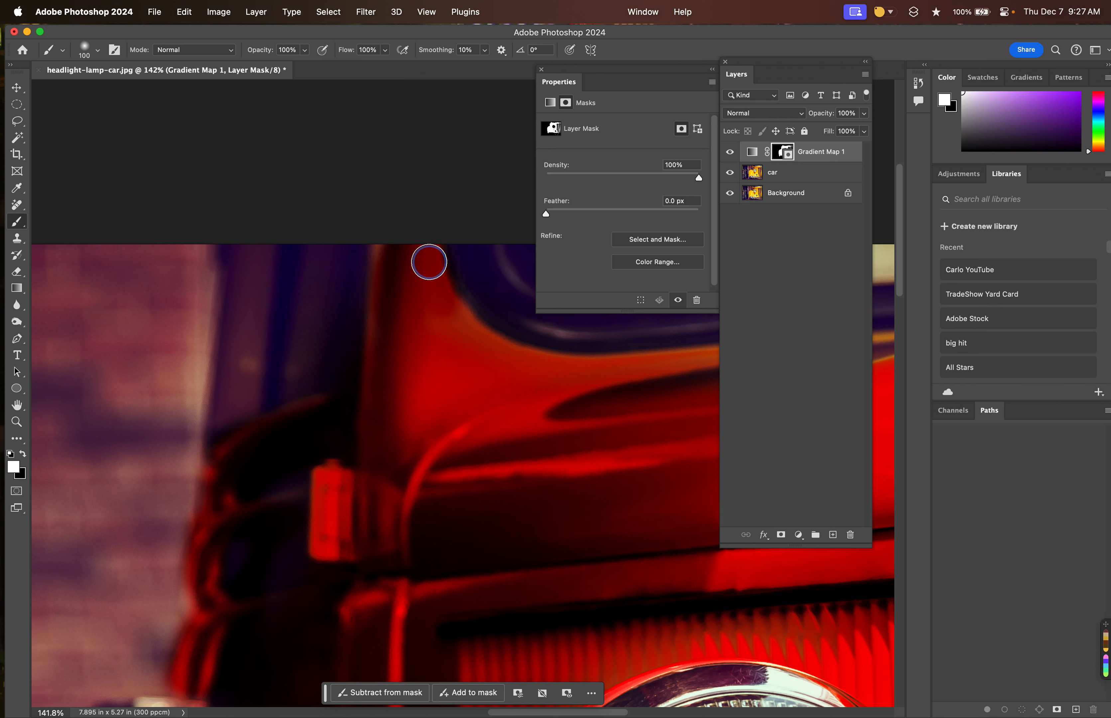
right_click(475, 401)
click(409, 415)
- Paint white on the mask along the hood's side and lower edge toward the grille
scroll(447, 424, right, 18)
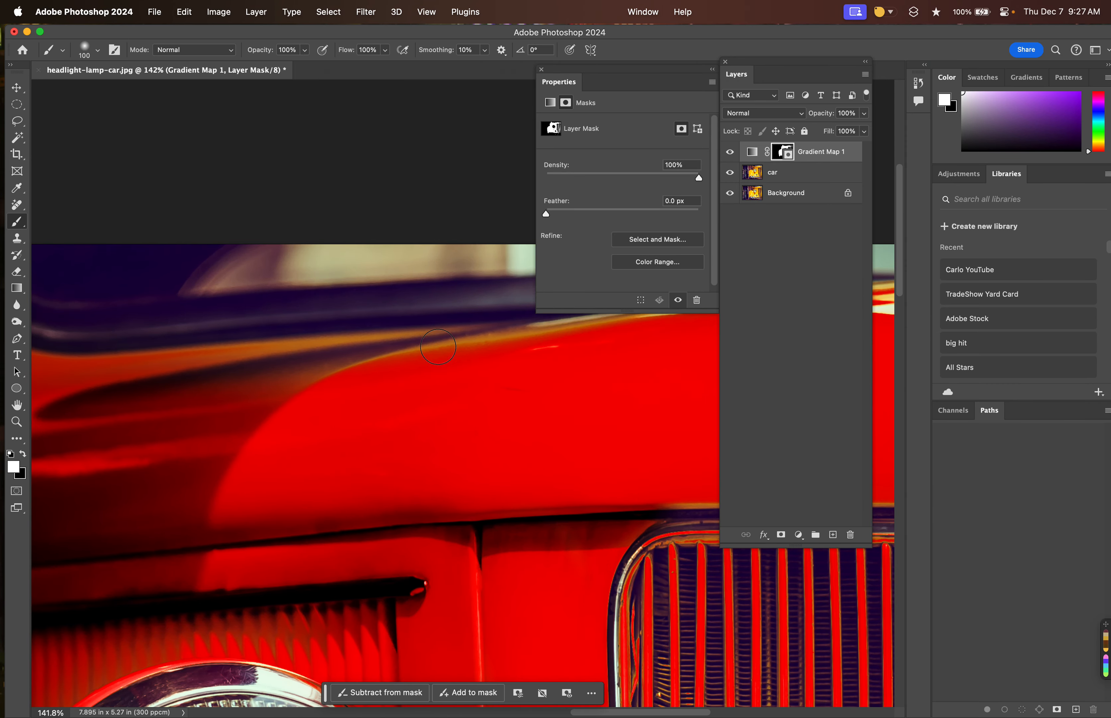
mouse_move(438, 347)
mouse_down()
mouse_move(270, 349)
mouse_move(223, 363)
mouse_move(403, 370)
mouse_up()
scroll(373, 380, left, 7)
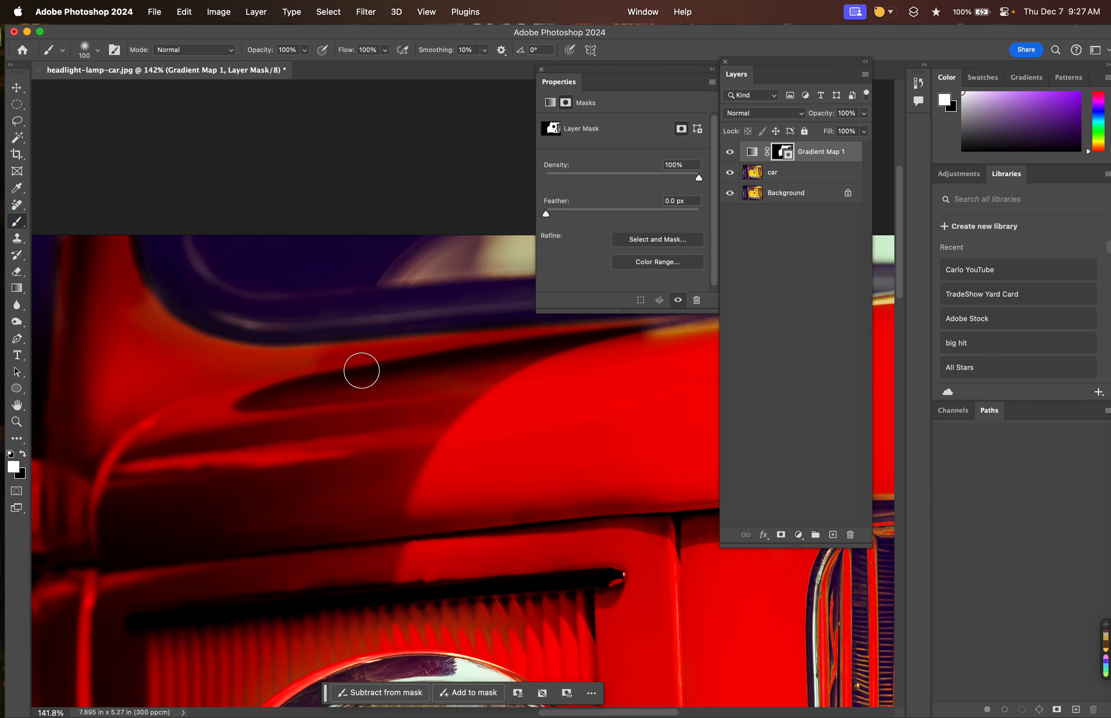
scroll(276, 377, right, 14)
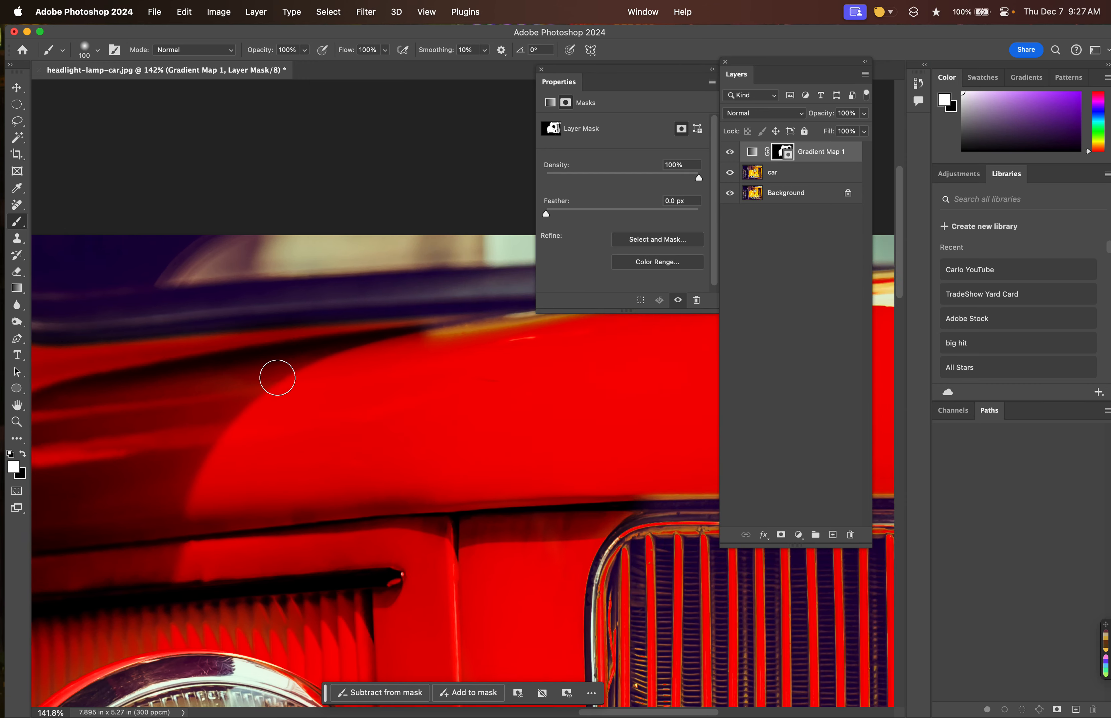
mouse_move(282, 352)
mouse_down()
mouse_move(308, 341)
mouse_move(261, 337)
mouse_move(391, 322)
mouse_up()
scroll(392, 323, right, 6)
drag(247, 347, 397, 320)
scroll(397, 320, right, 8)
mouse_move(171, 351)
mouse_down()
mouse_move(503, 348)
mouse_move(474, 348)
mouse_move(498, 398)
mouse_move(463, 328)
mouse_move(389, 335)
mouse_move(390, 350)
mouse_move(489, 413)
mouse_up()
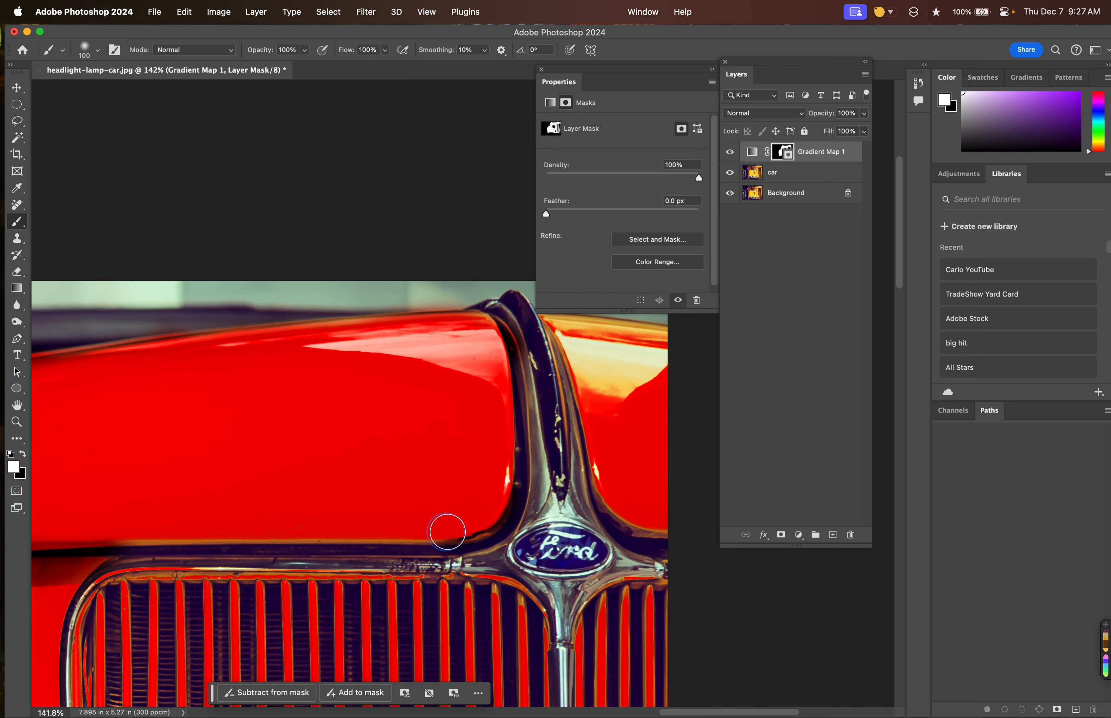
- Paint black on the mask over the chrome hood ornament and the background above the hood
scroll(446, 527, left, 8)
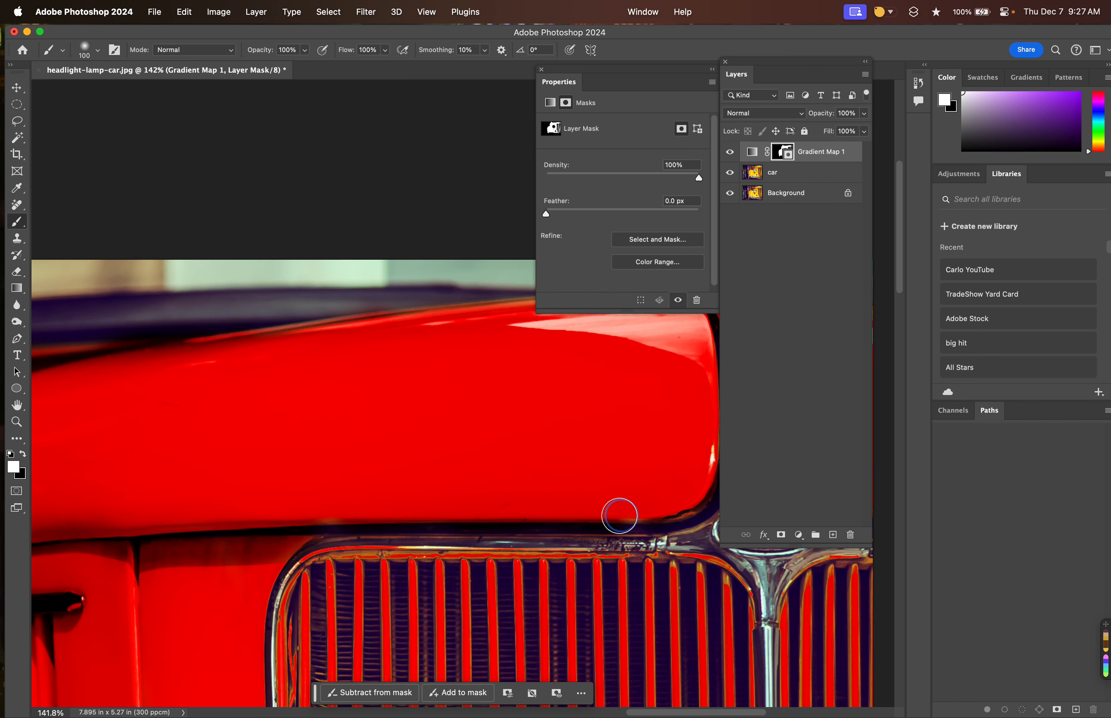
scroll(620, 516, right, 10)
scroll(609, 363, right, 5)
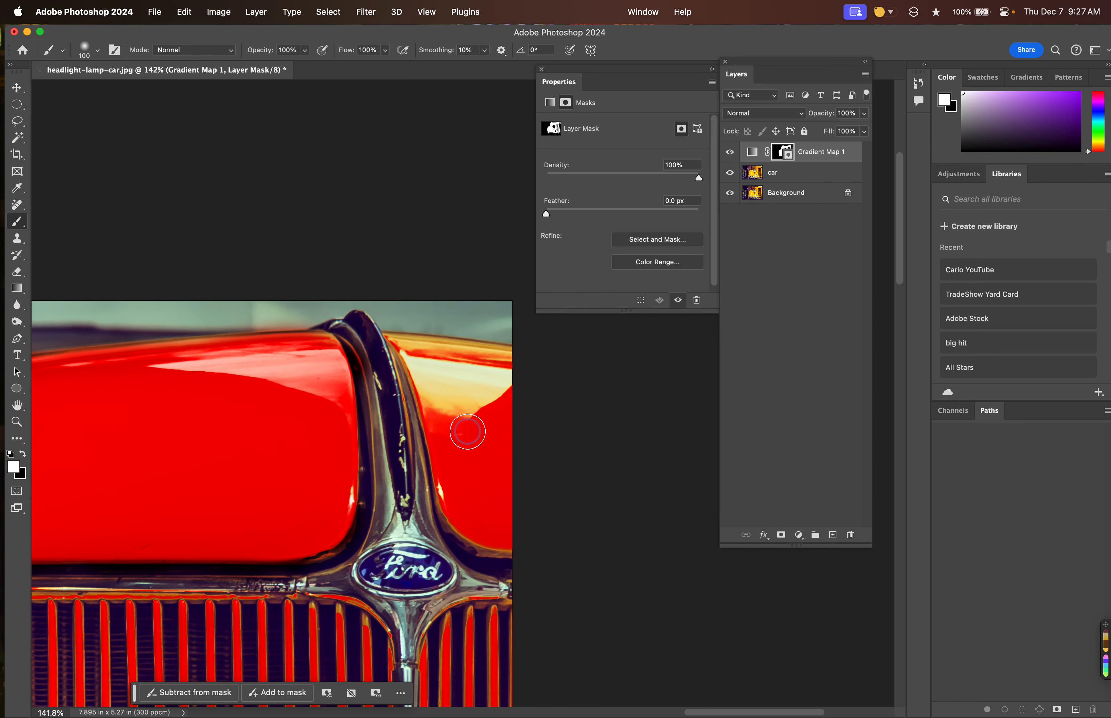
mouse_move(466, 433)
mouse_down()
mouse_move(464, 390)
mouse_move(417, 352)
mouse_move(436, 407)
mouse_move(408, 352)
mouse_move(447, 352)
mouse_move(477, 407)
mouse_move(510, 382)
mouse_move(501, 359)
mouse_move(393, 341)
mouse_up()
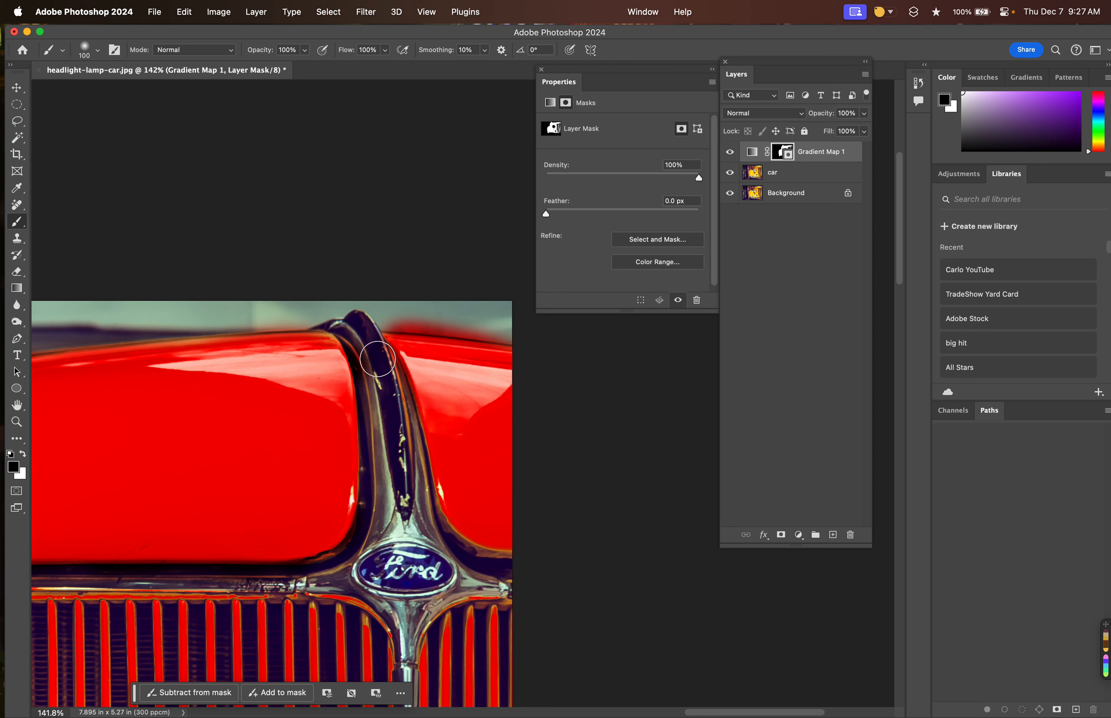
drag(414, 312, 509, 323)
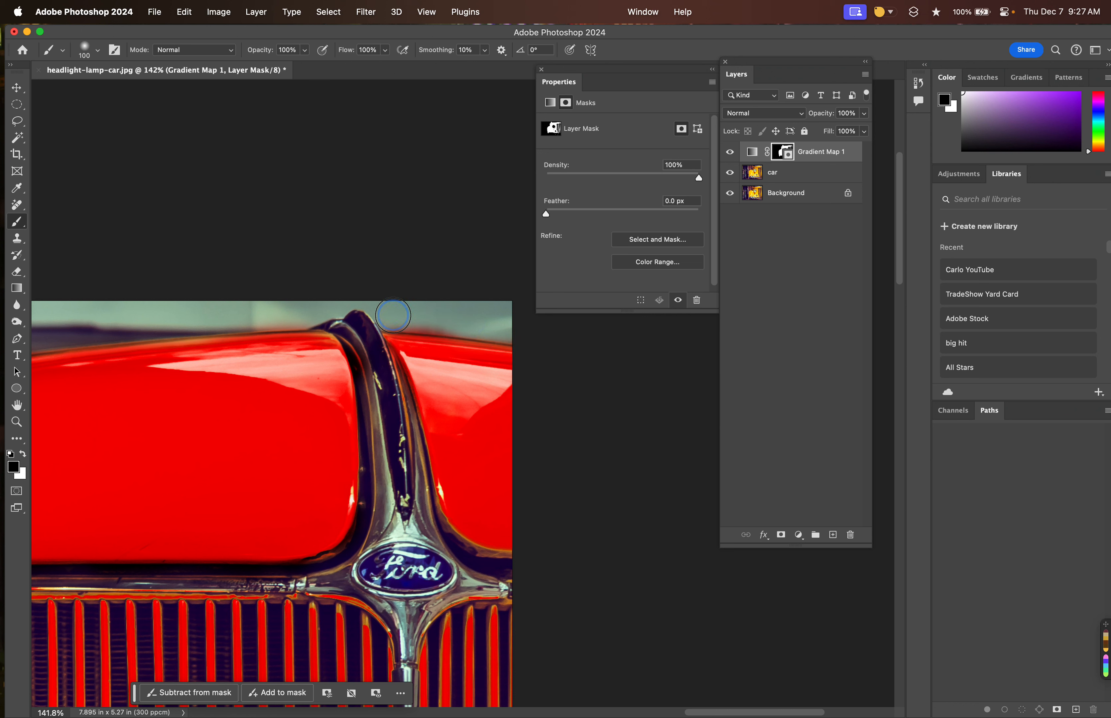
drag(393, 316, 510, 328)
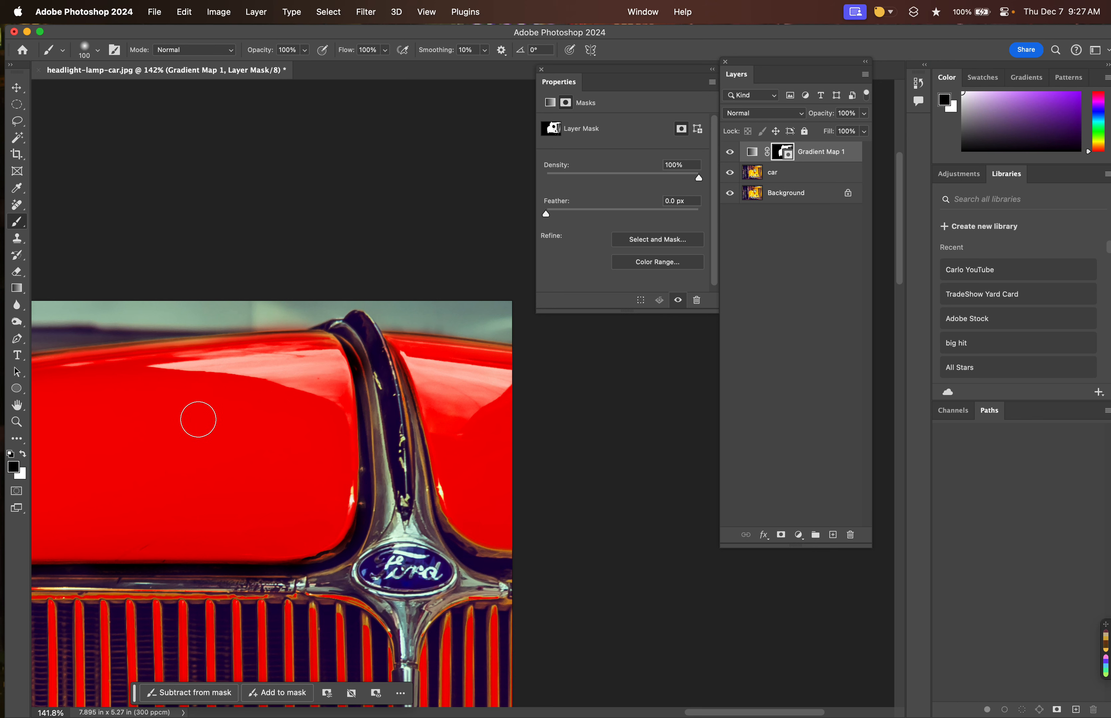
- Paint white on the mask across the hood top left of the ornament
key(x)
mouse_move(315, 361)
mouse_down()
mouse_move(329, 386)
mouse_move(323, 353)
mouse_move(304, 347)
mouse_move(124, 366)
mouse_up()
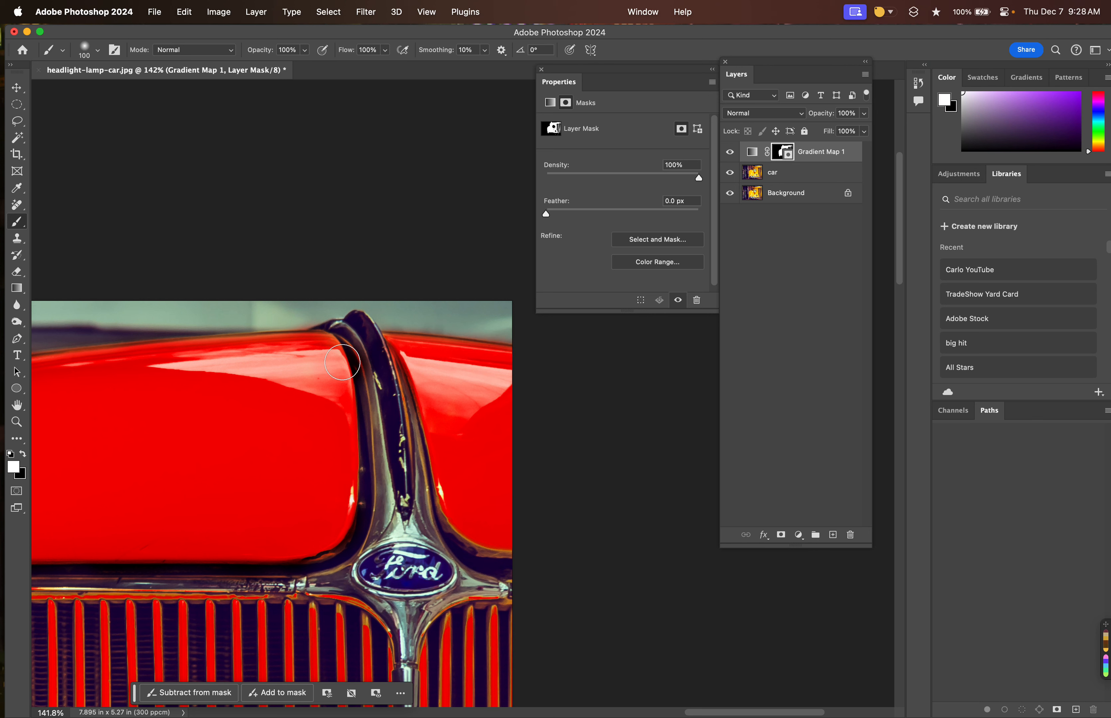
click(98, 51)
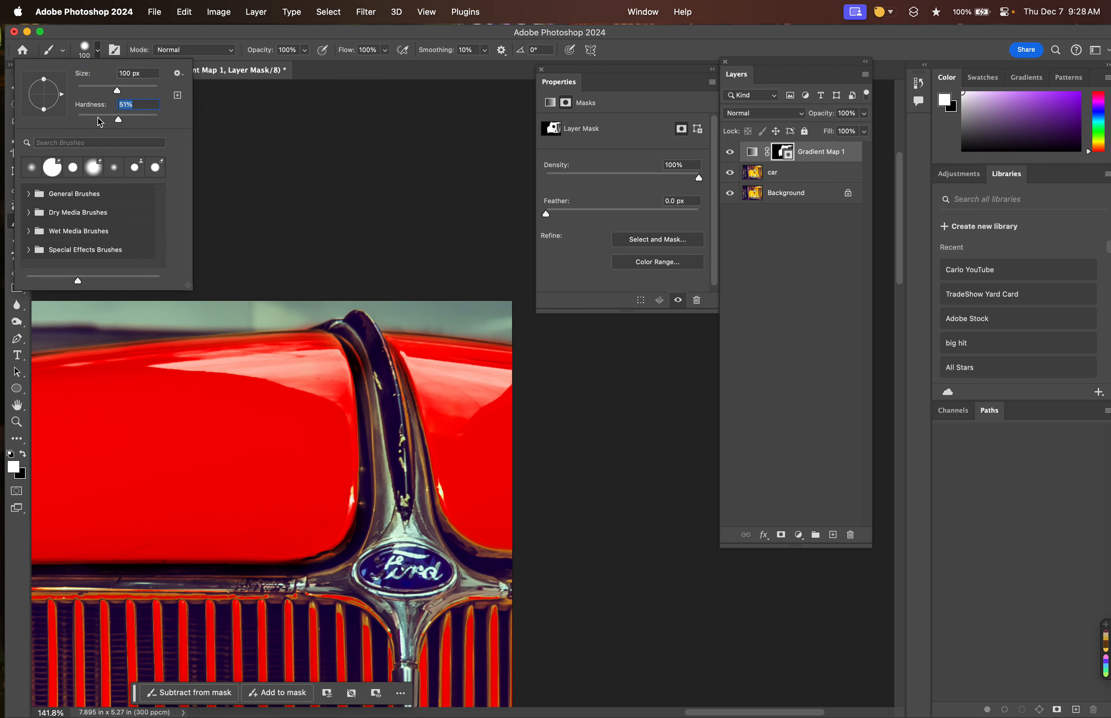
click(271, 136)
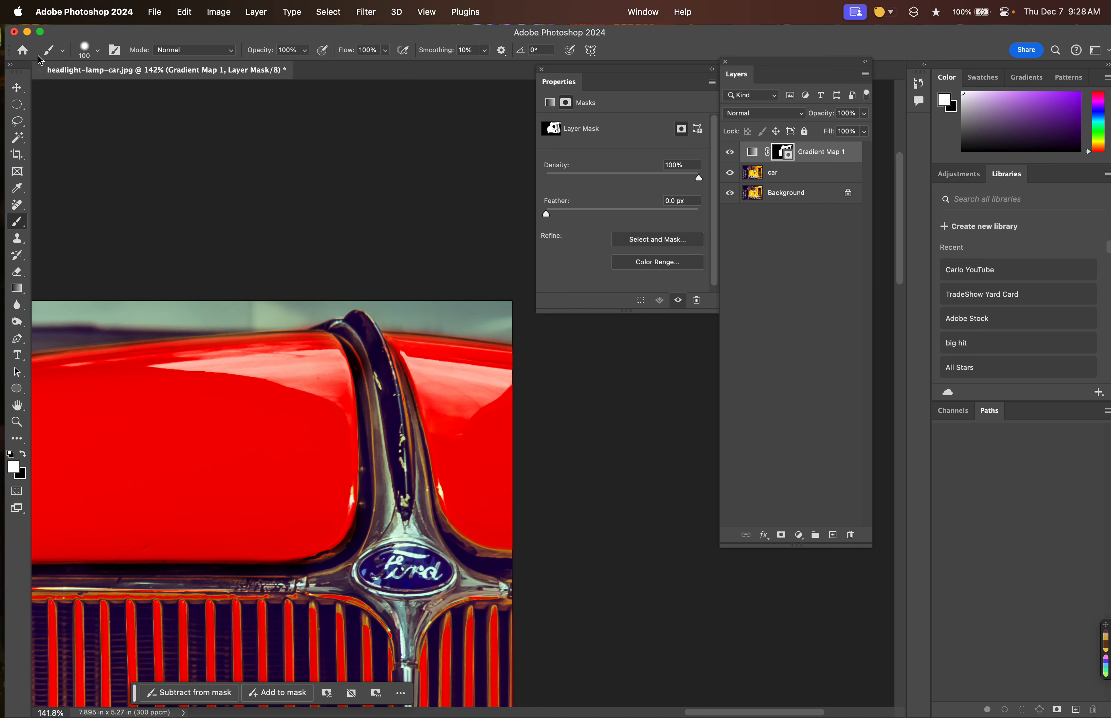
click(426, 11)
mouse_move(642, 12)
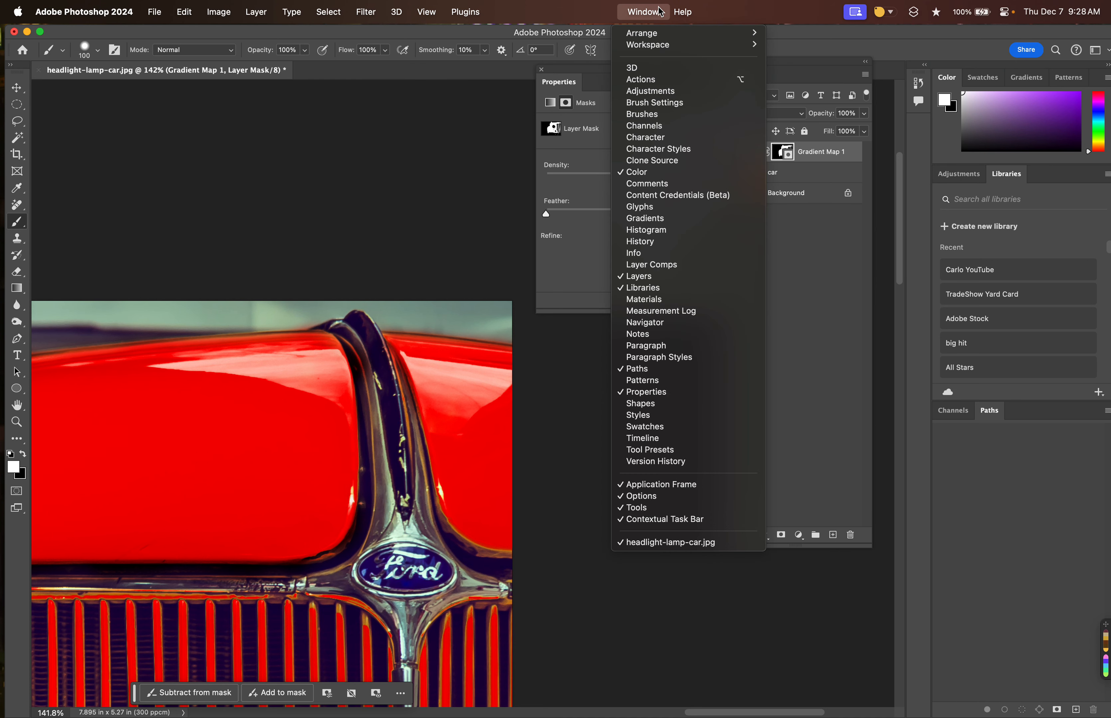
mouse_move(661, 46)
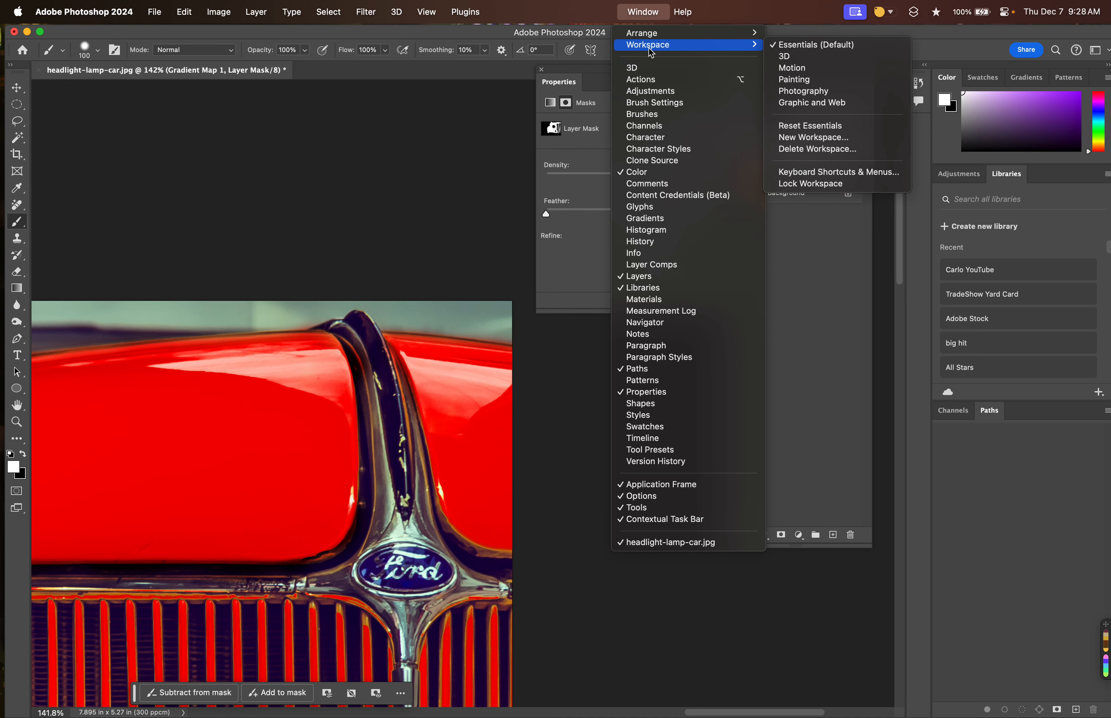
click(799, 57)
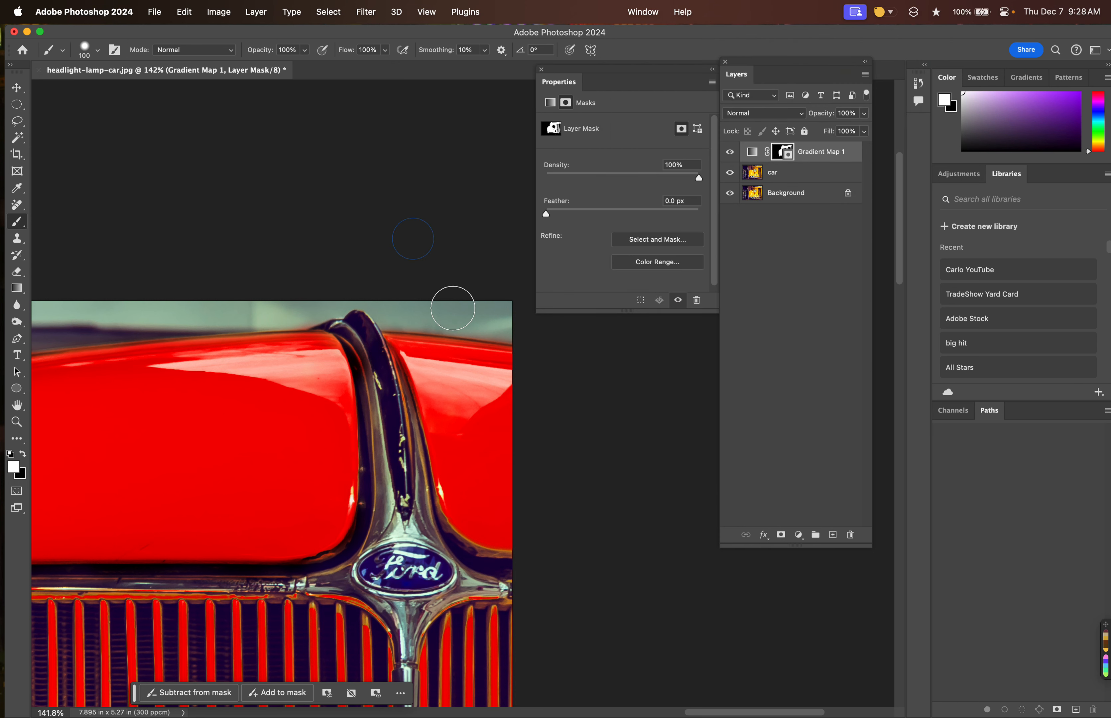
- Paint white on the mask along the grille's top frame below the ornament
scroll(474, 445, down, 5)
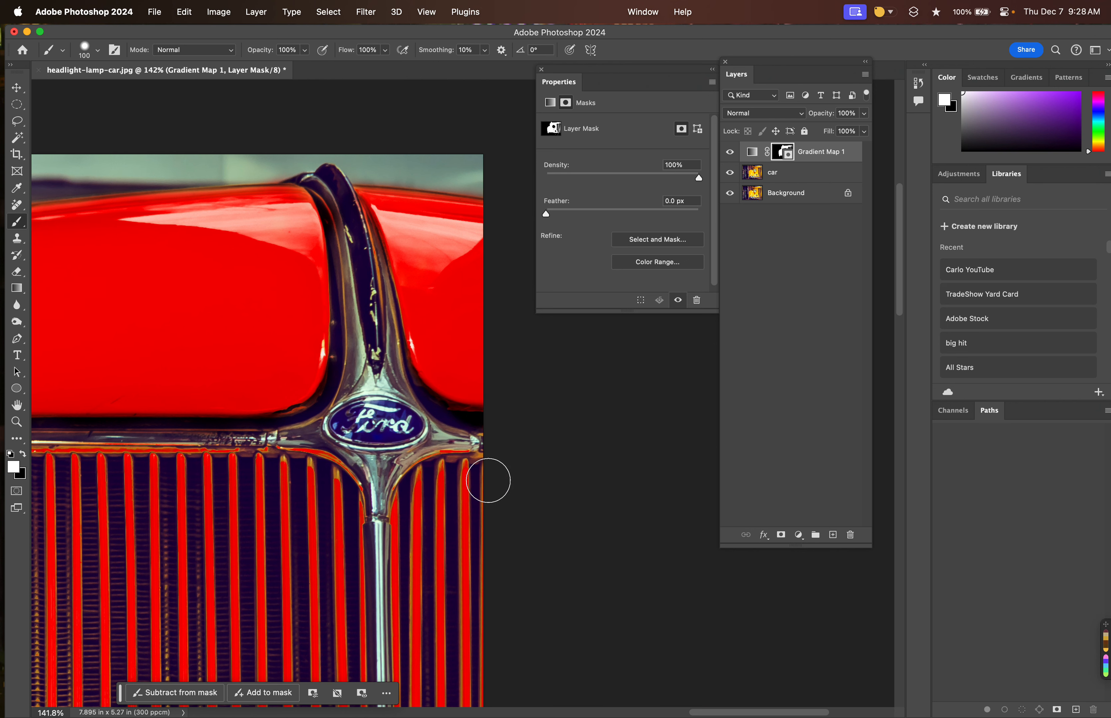
mouse_move(488, 481)
mouse_down()
mouse_move(471, 471)
mouse_move(412, 519)
mouse_move(420, 551)
mouse_up()
scroll(426, 542, down, 5)
mouse_move(435, 436)
mouse_down()
mouse_move(431, 395)
mouse_move(434, 476)
mouse_move(412, 345)
mouse_move(420, 291)
mouse_move(438, 275)
mouse_move(479, 367)
mouse_move(484, 511)
mouse_move(454, 555)
mouse_move(435, 537)
mouse_move(438, 576)
mouse_move(461, 529)
mouse_move(461, 611)
mouse_move(434, 462)
mouse_move(434, 628)
mouse_move(453, 495)
mouse_move(474, 577)
mouse_move(445, 319)
mouse_move(464, 341)
mouse_move(475, 443)
mouse_move(463, 407)
mouse_move(463, 516)
mouse_move(452, 483)
mouse_move(448, 528)
mouse_move(474, 553)
mouse_move(374, 542)
mouse_move(351, 568)
mouse_move(379, 541)
mouse_move(403, 543)
mouse_move(296, 572)
mouse_move(362, 559)
mouse_up()
- Paint white on the mask along the grille's left frame beside the fender
scroll(484, 521, down, 5)
scroll(442, 583, down, 2)
scroll(456, 605, down, 3)
scroll(473, 578, down, 5)
scroll(474, 442, down, 3)
mouse_move(307, 587)
mouse_down()
mouse_move(285, 557)
mouse_move(200, 265)
mouse_move(201, 220)
mouse_up()
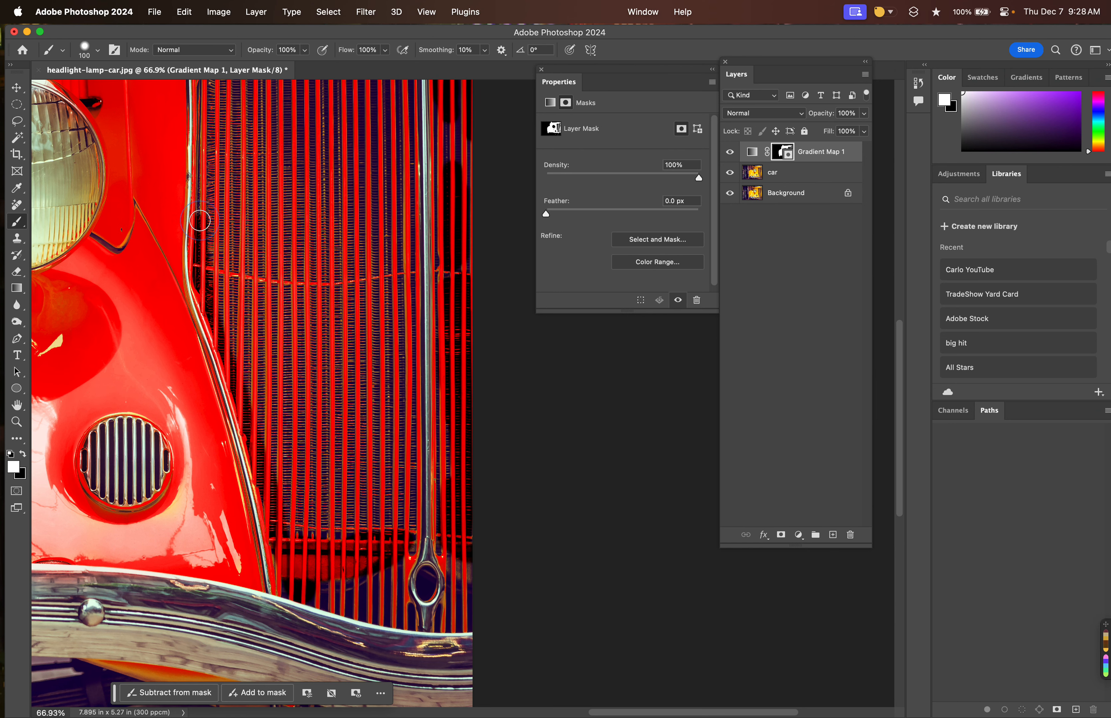
- Try painting white down the grille with a 200 px brush, then undo the stroke
scroll(226, 252, up, 4)
mouse_move(198, 342)
mouse_down()
mouse_move(202, 192)
mouse_move(194, 211)
mouse_move(215, 161)
mouse_move(303, 166)
mouse_move(271, 153)
mouse_move(341, 154)
mouse_move(306, 150)
mouse_move(257, 149)
mouse_move(405, 168)
mouse_move(389, 230)
mouse_move(316, 272)
mouse_move(285, 221)
mouse_move(246, 198)
mouse_move(226, 216)
mouse_move(242, 267)
mouse_move(374, 429)
mouse_move(280, 346)
mouse_move(226, 363)
mouse_move(230, 441)
mouse_move(294, 445)
mouse_move(251, 447)
mouse_move(236, 403)
mouse_move(237, 312)
mouse_move(217, 291)
mouse_move(245, 454)
mouse_move(231, 451)
mouse_move(273, 561)
mouse_move(293, 416)
mouse_move(316, 546)
mouse_move(326, 330)
mouse_move(426, 434)
mouse_move(396, 402)
mouse_move(349, 442)
mouse_move(360, 444)
mouse_move(351, 403)
mouse_move(386, 392)
mouse_move(391, 435)
mouse_move(364, 614)
mouse_move(305, 572)
mouse_move(360, 585)
mouse_up()
key(bracketright)
scroll(329, 444, down, 3)
key(super+z)
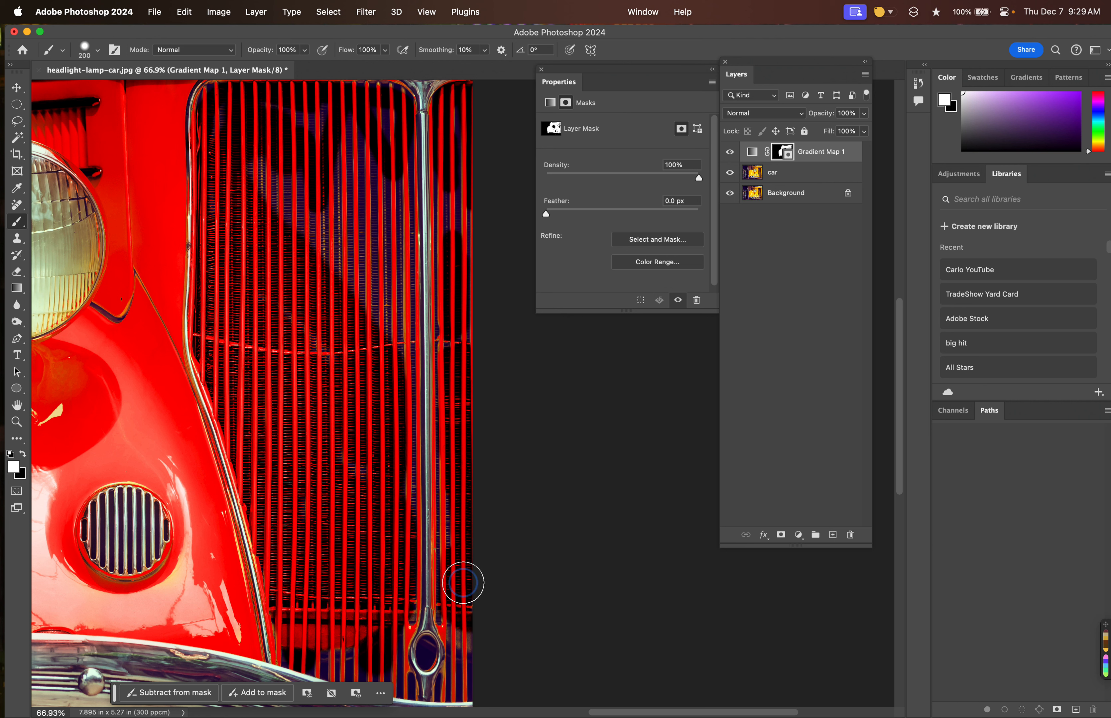
- Paint white on the mask over the grille's right bars and upper grille with a 400 px brush
mouse_move(463, 583)
mouse_down()
mouse_move(451, 540)
mouse_move(455, 568)
mouse_move(457, 245)
mouse_up()
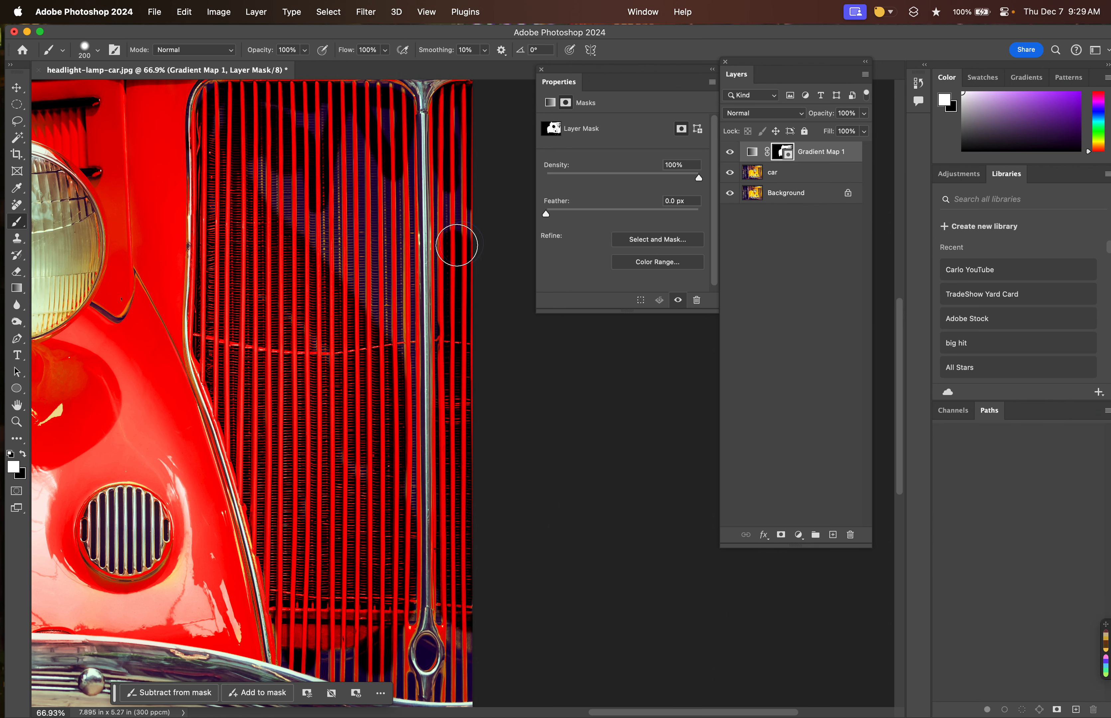
scroll(337, 149, up, 5)
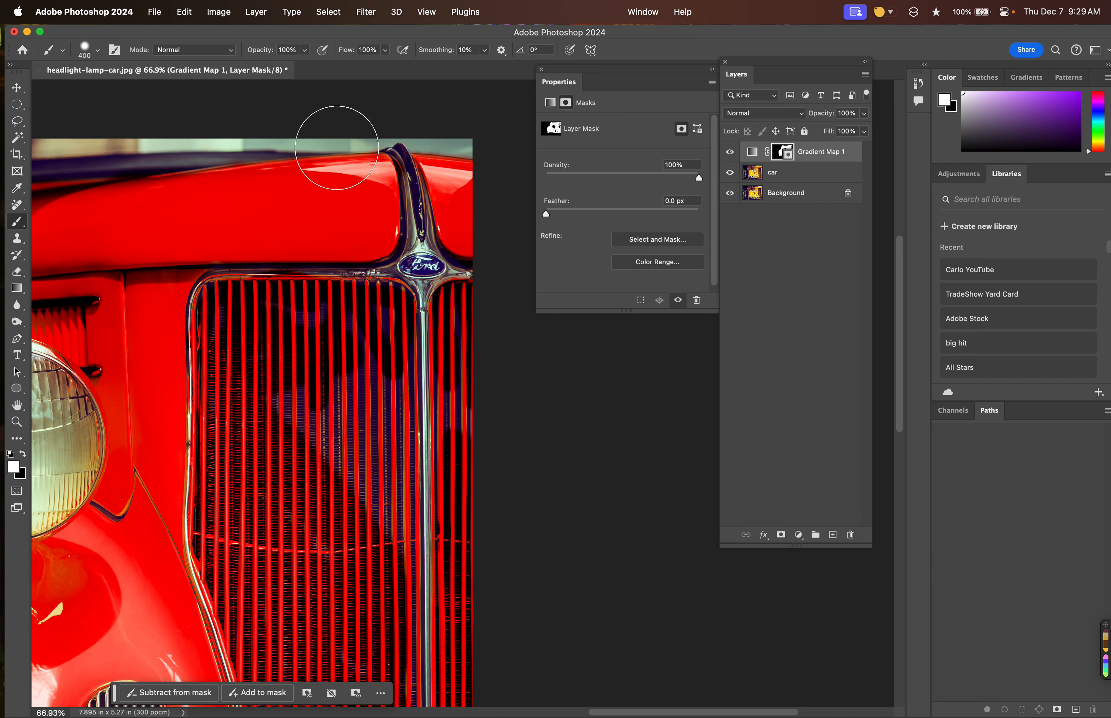
mouse_move(297, 364)
mouse_down()
mouse_move(349, 368)
mouse_move(337, 493)
mouse_move(365, 383)
mouse_move(372, 451)
mouse_move(317, 392)
mouse_move(266, 423)
mouse_move(231, 317)
mouse_move(374, 327)
mouse_move(371, 312)
mouse_move(367, 347)
mouse_up()
- Try painting white across the grille beside the headlight, then undo the stroke
scroll(354, 372, left, 6)
scroll(355, 372, down, 3)
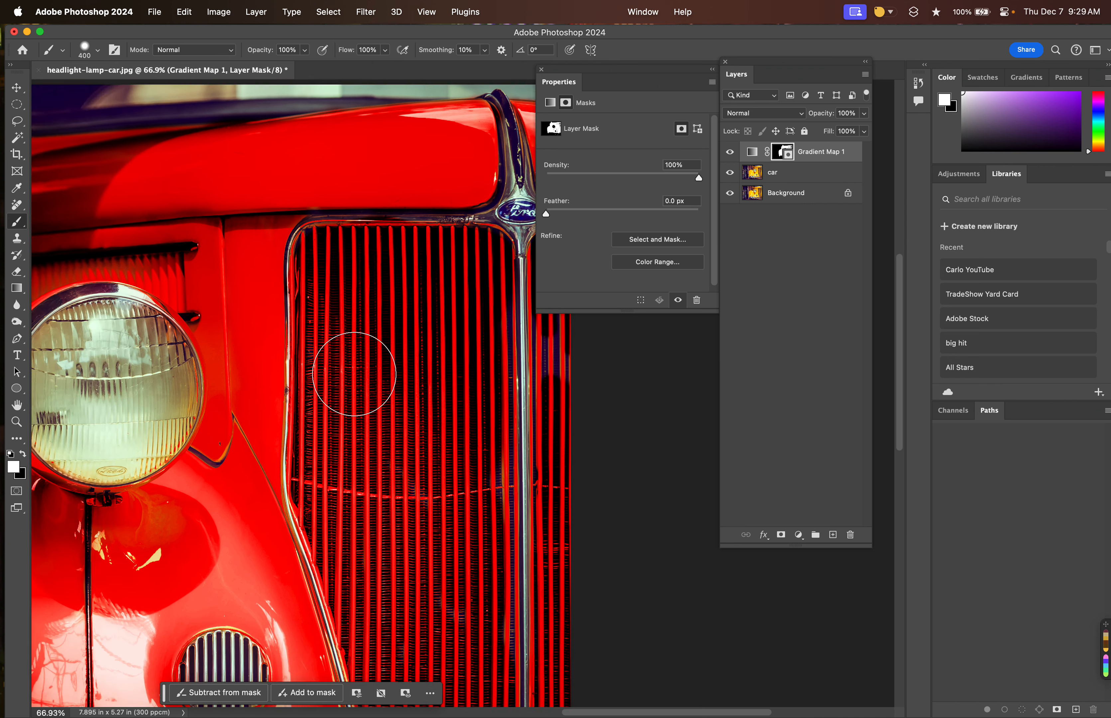
mouse_move(300, 484)
mouse_down()
mouse_move(224, 501)
mouse_move(171, 370)
mouse_move(184, 286)
mouse_move(264, 262)
mouse_move(291, 320)
mouse_move(231, 378)
mouse_move(202, 377)
mouse_up()
key(super+z)
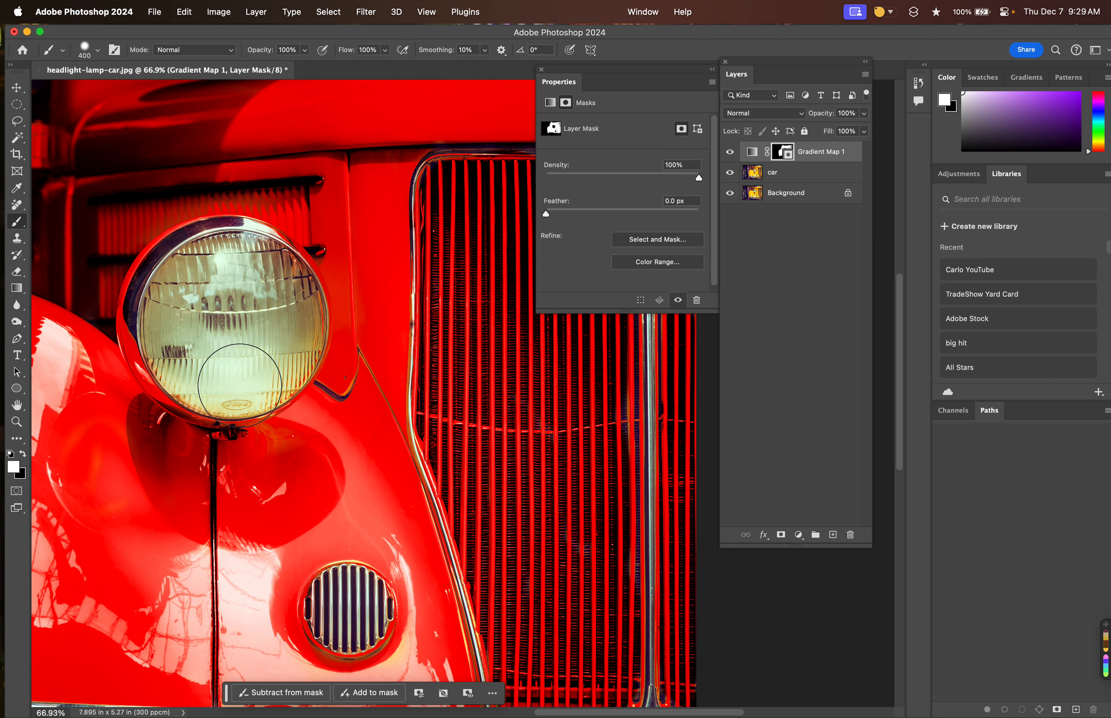
- Paint black on the mask across the headlight lens
mouse_move(306, 465)
mouse_down()
mouse_move(231, 468)
mouse_move(303, 438)
mouse_up()
key(x)
mouse_move(282, 346)
mouse_down()
mouse_move(243, 371)
mouse_move(203, 351)
mouse_up()
key(super+minus)
key(super+minus)
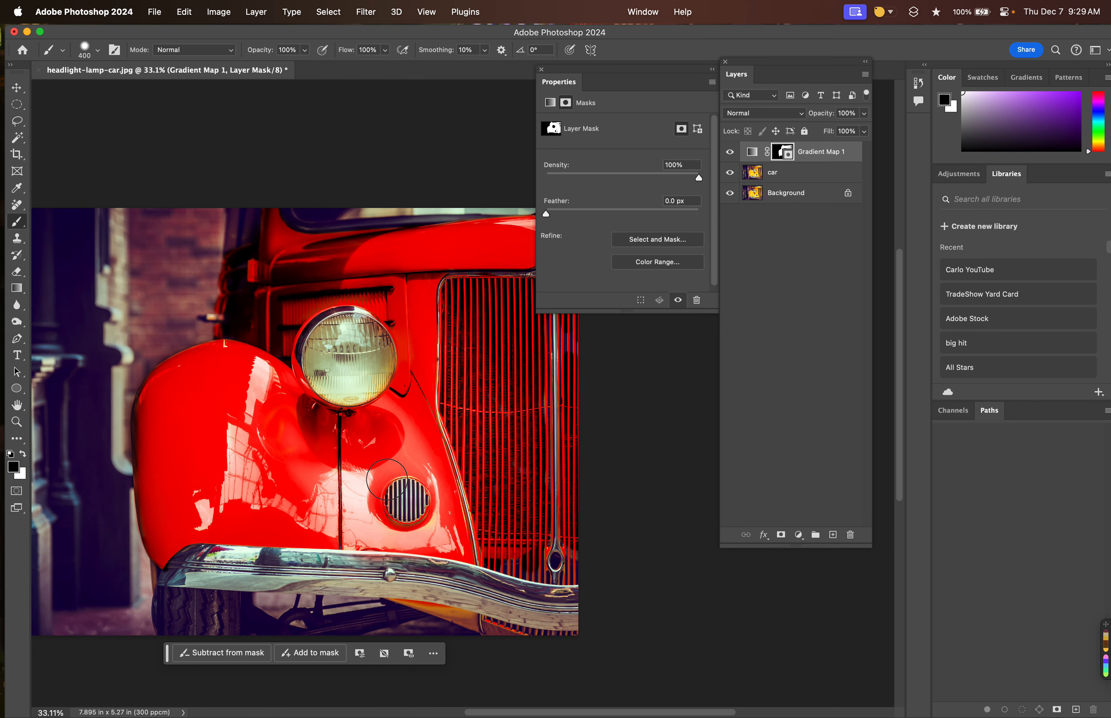
scroll(451, 438, down, 5)
scroll(450, 371, up, 5)
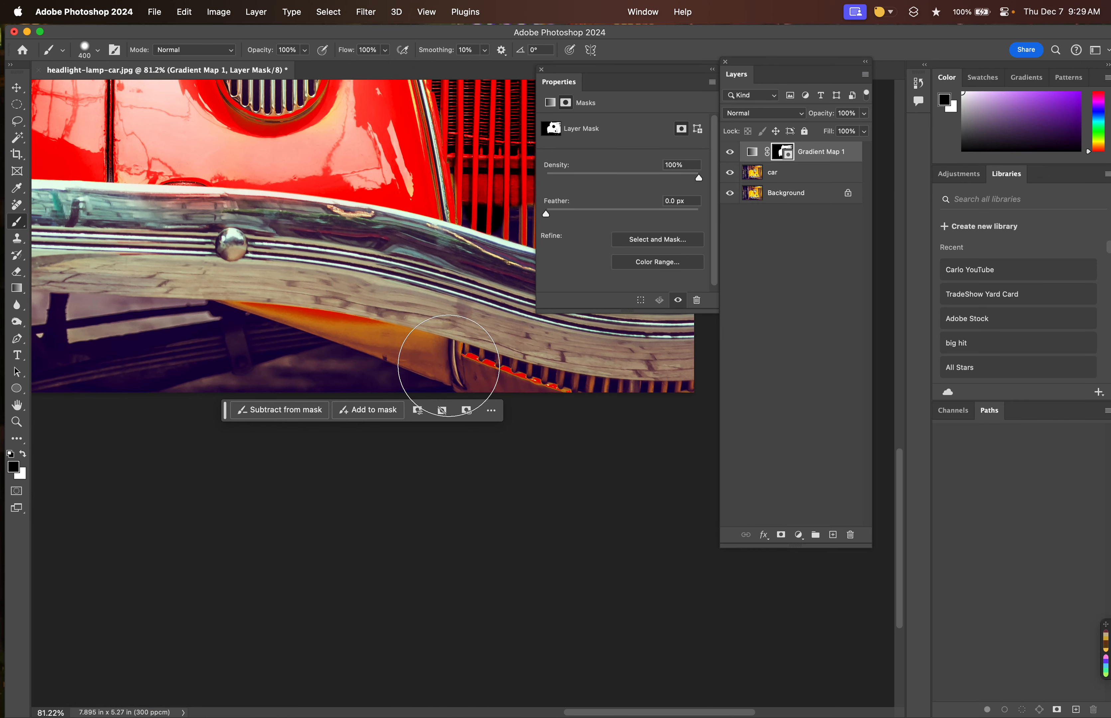
- Paint white on the mask along the red body just beneath the bumper's left side
key(bracketleft)
key(bracketleft)
key(bracketleft)
key(bracketleft)
key(bracketleft)
key(bracketright)
key(bracketright)
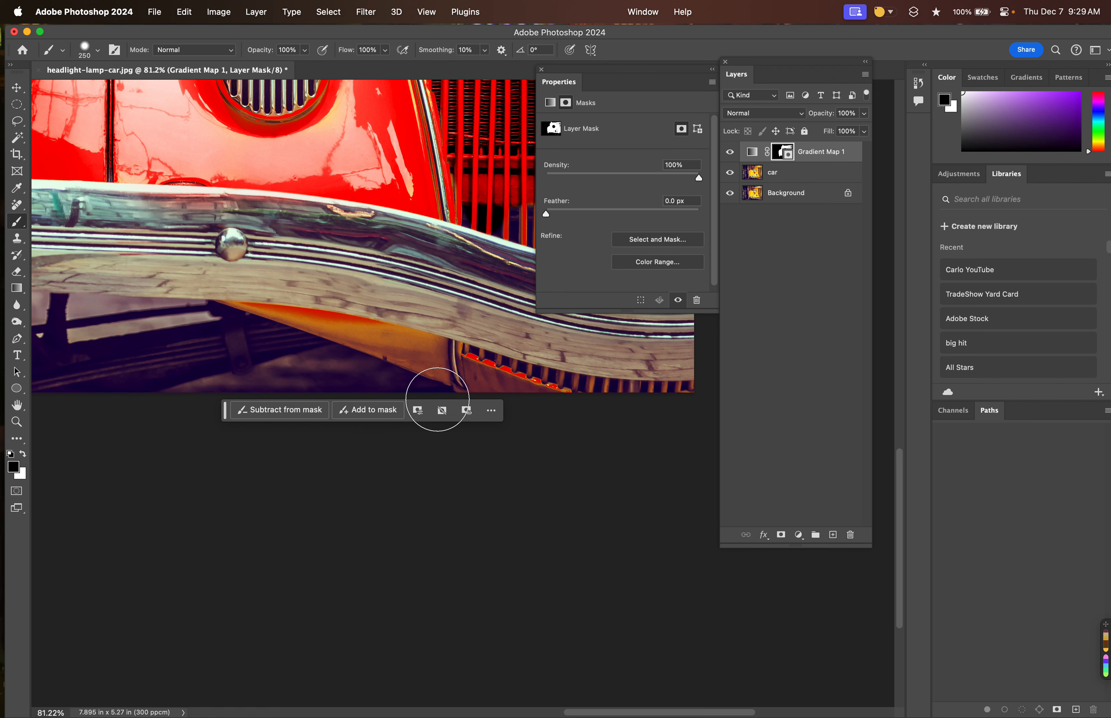
key(bracketleft)
key(bracketright)
key(bracketright)
key(bracketright)
key(bracketright)
key(bracketright)
key(bracketright)
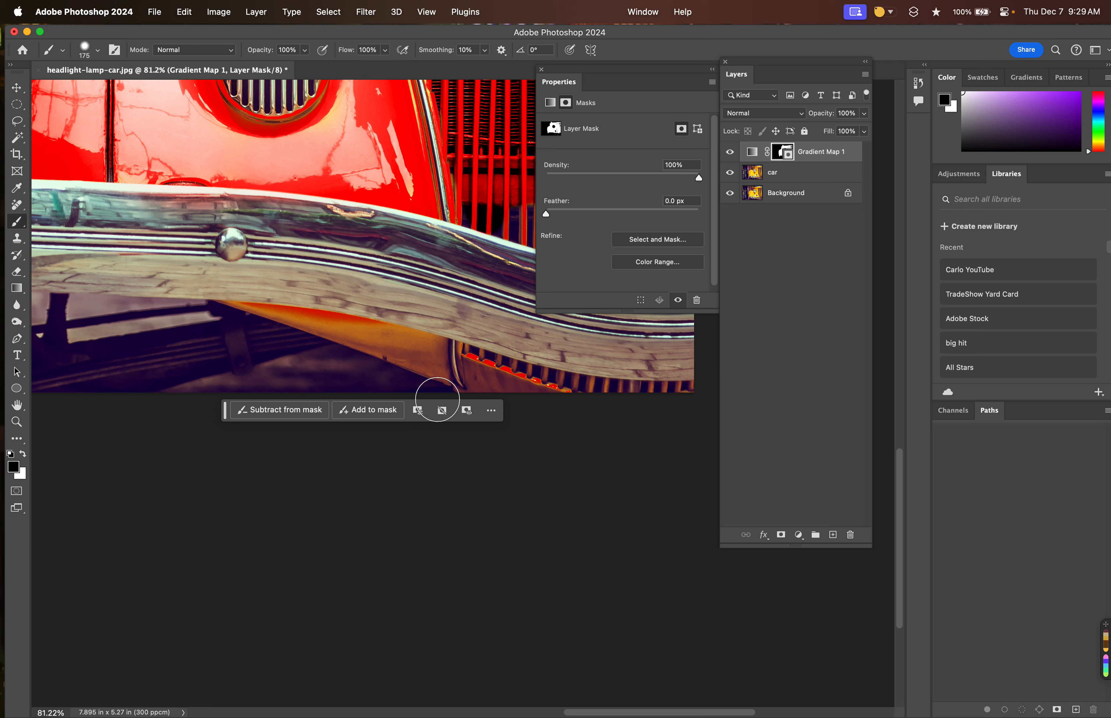
key(bracketleft)
- Paint white on the mask along the lower grille bars beneath the bumper with an 80 px brush
key(bracketleft)
key(bracketleft)
key(bracketleft)
key(bracketleft)
key(bracketleft)
key(bracketleft)
key(bracketleft)
key(bracketleft)
key(bracketleft)
key(bracketleft)
key(bracketleft)
key(bracketleft)
key(bracketright)
key(bracketright)
key(bracketright)
key(bracketright)
key(x)
mouse_move(432, 357)
mouse_down()
mouse_move(358, 331)
mouse_move(446, 375)
mouse_move(389, 341)
mouse_move(283, 315)
mouse_move(350, 340)
mouse_move(223, 303)
mouse_move(244, 291)
mouse_move(199, 290)
mouse_up()
key(bracketleft)
key(bracketleft)
key(x)
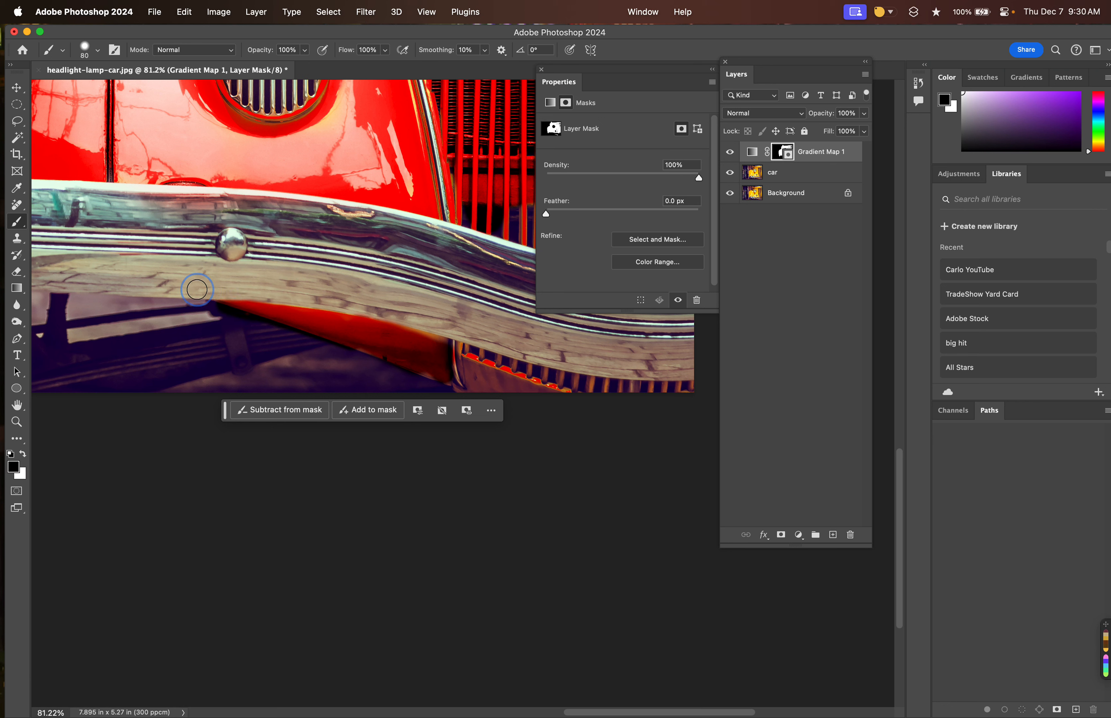
key(x)
mouse_move(448, 363)
mouse_down()
mouse_move(431, 369)
mouse_move(421, 346)
mouse_move(539, 392)
mouse_move(467, 376)
mouse_move(565, 386)
mouse_move(469, 367)
mouse_move(523, 372)
mouse_move(590, 397)
mouse_move(491, 401)
mouse_move(457, 384)
mouse_move(449, 352)
mouse_move(684, 391)
mouse_up()
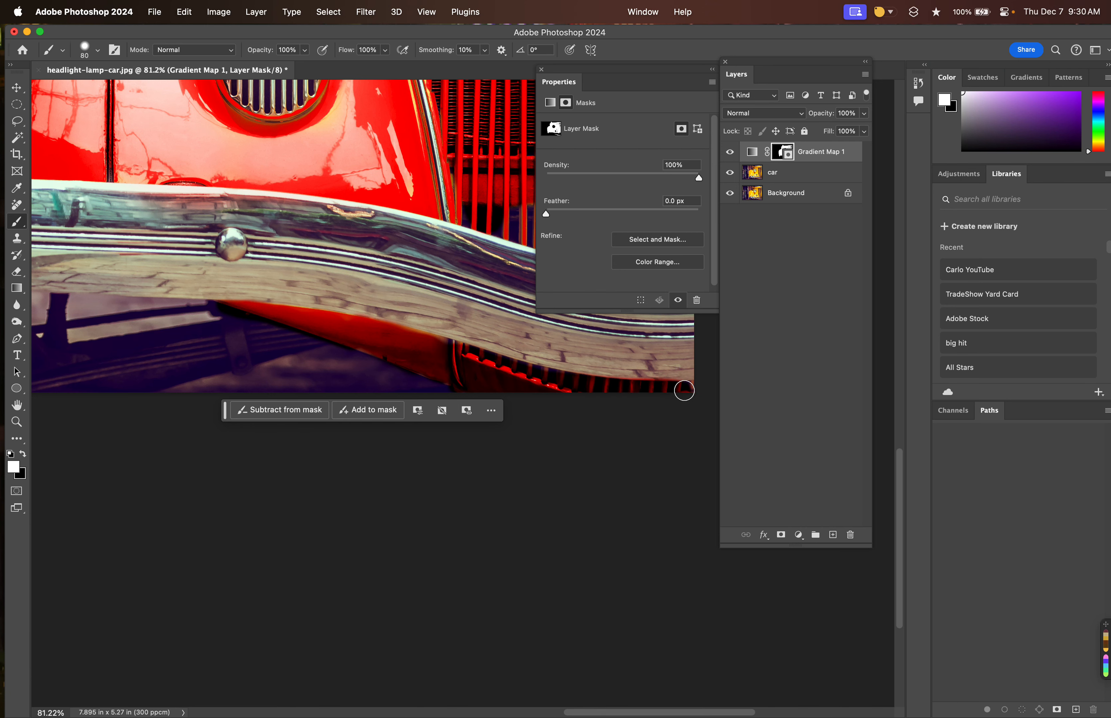
key(x)
- Paint white on the mask over the fender area around the round side grille
scroll(616, 368, left, 10)
scroll(616, 368, up, 3)
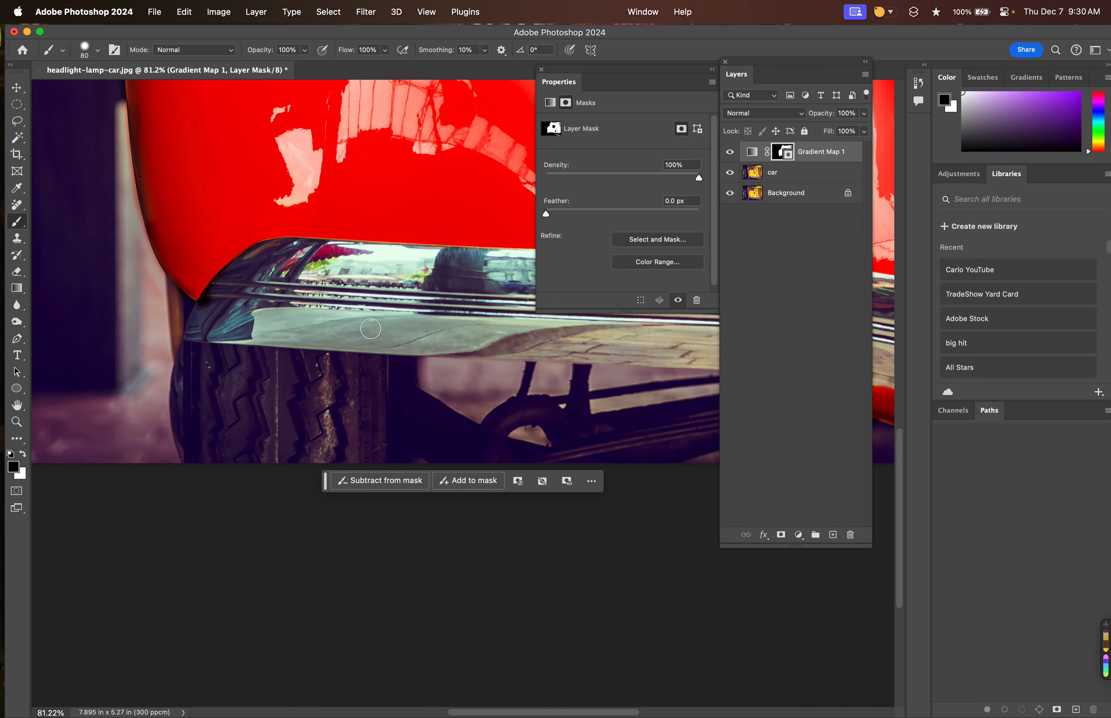
scroll(371, 329, up, 10)
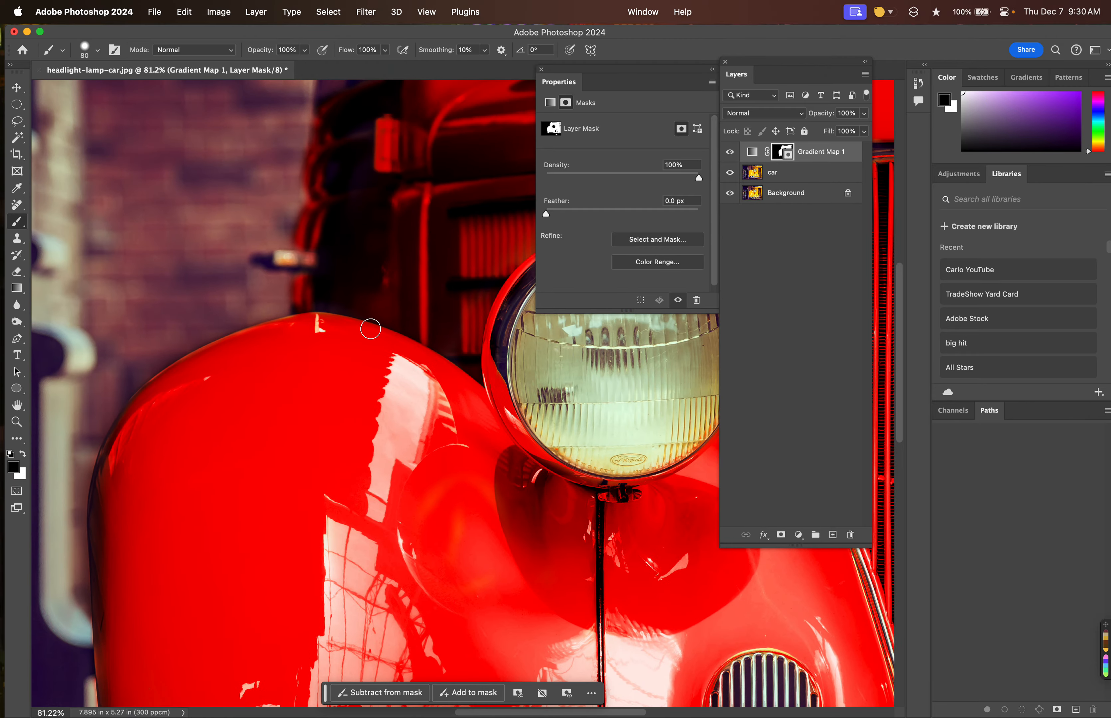
scroll(369, 355, right, 4)
scroll(365, 366, down, 6)
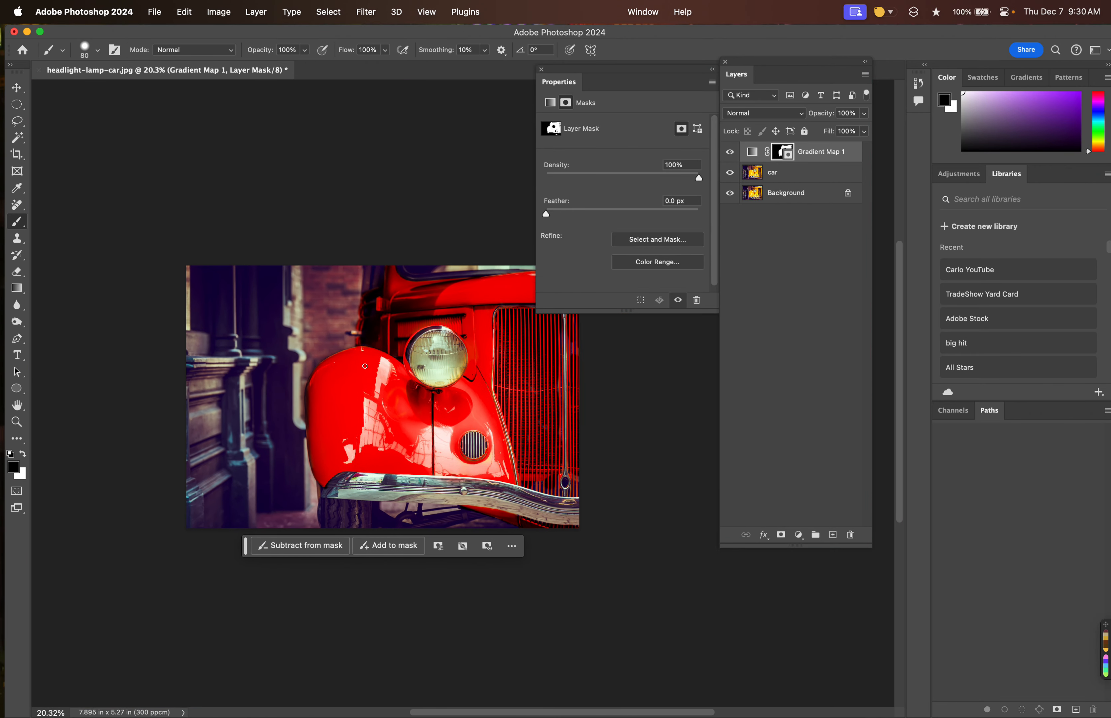
scroll(502, 411, down, 3)
scroll(502, 411, right, 6)
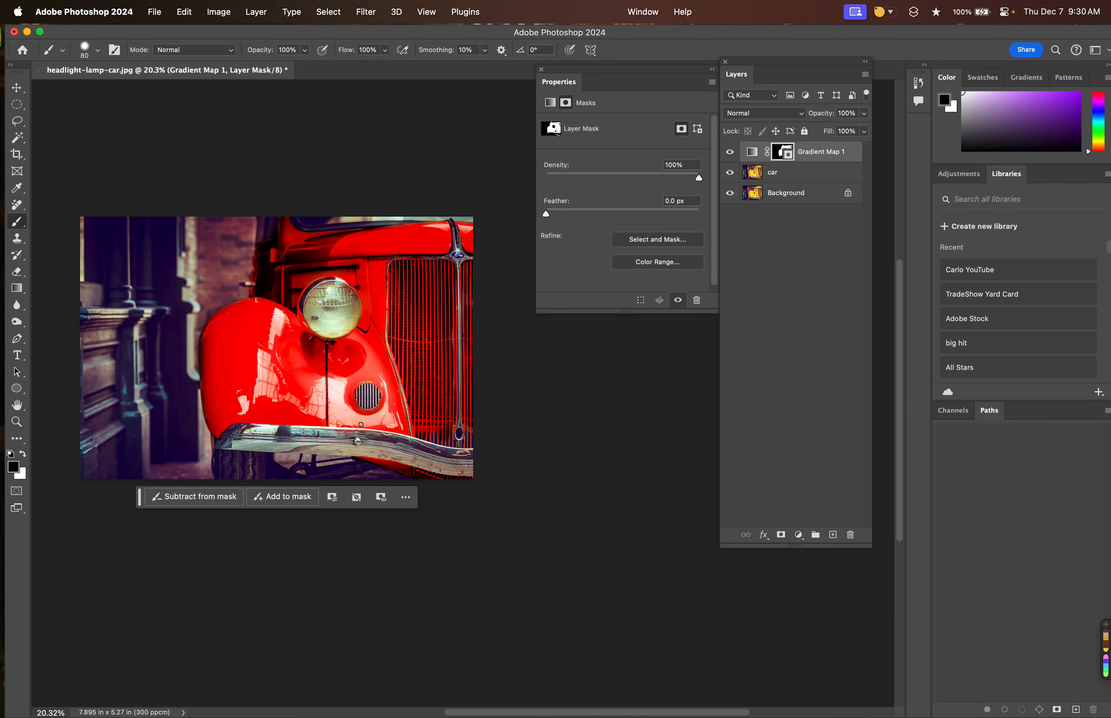
scroll(361, 425, up, 2)
scroll(361, 424, up, 5)
scroll(361, 425, left, 3)
key(x)
mouse_move(393, 311)
mouse_down()
mouse_move(365, 376)
mouse_move(334, 390)
mouse_up()
drag(404, 403, 437, 342)
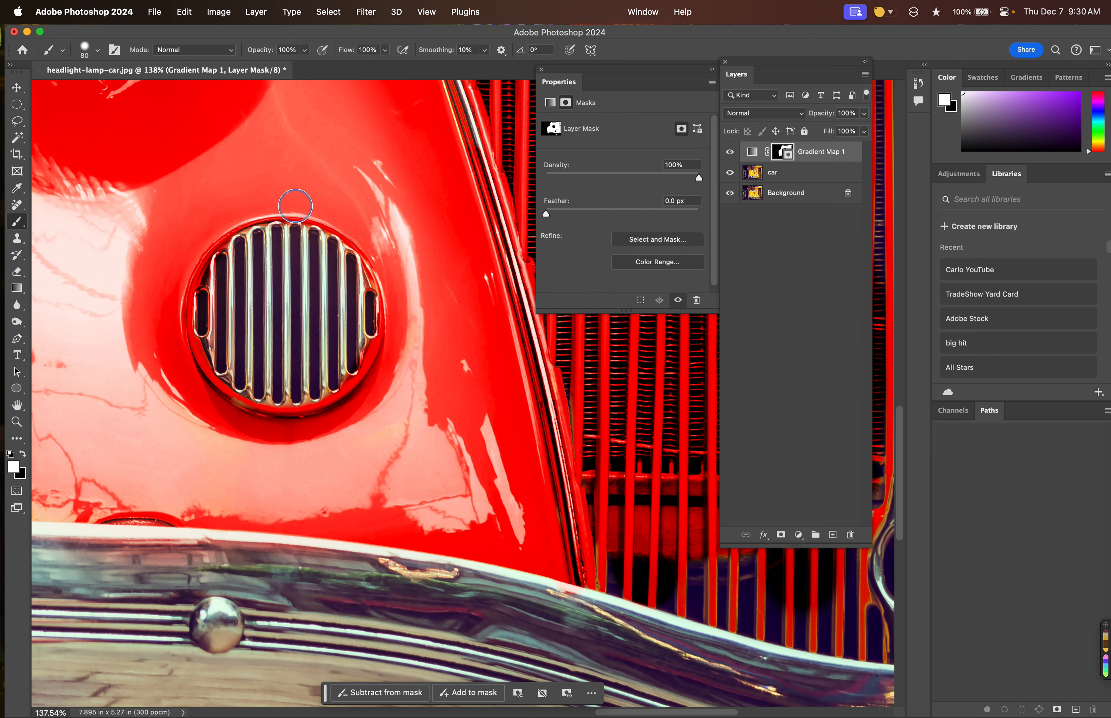
- Paint white on the mask along the fender edge beside the grille and across the grille's top frame
scroll(427, 313, up, 3)
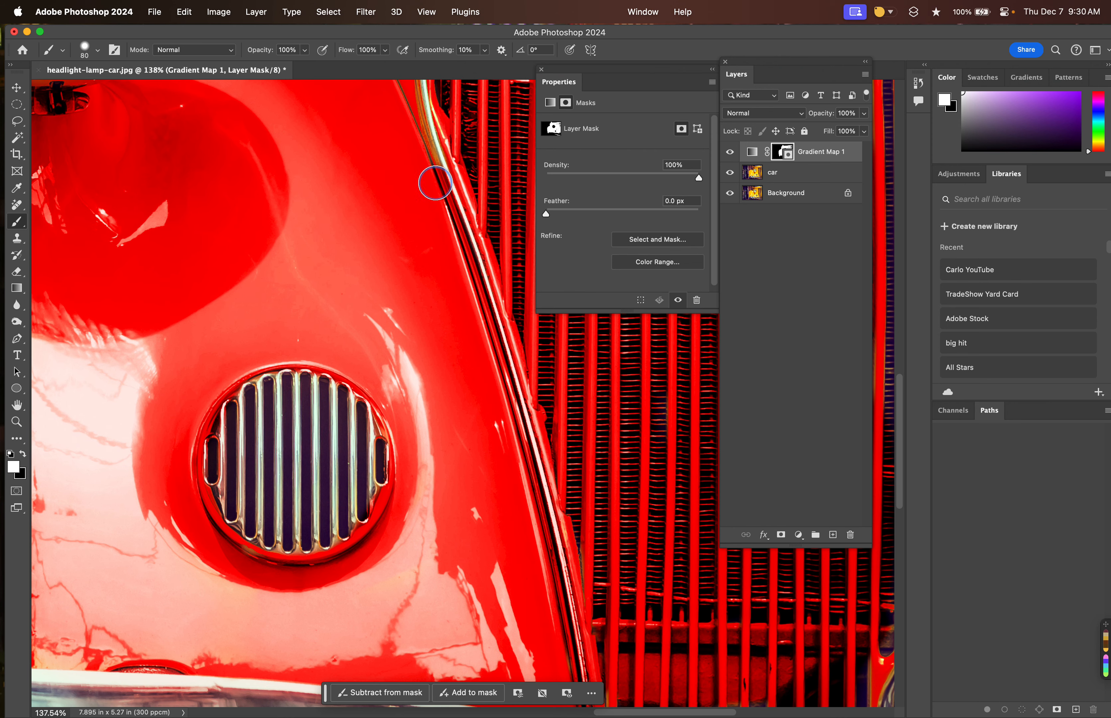
scroll(435, 183, up, 5)
mouse_move(464, 638)
mouse_down()
mouse_move(442, 515)
mouse_move(447, 212)
mouse_up()
scroll(447, 211, up, 4)
mouse_move(440, 419)
mouse_down()
mouse_move(462, 177)
mouse_move(434, 180)
mouse_up()
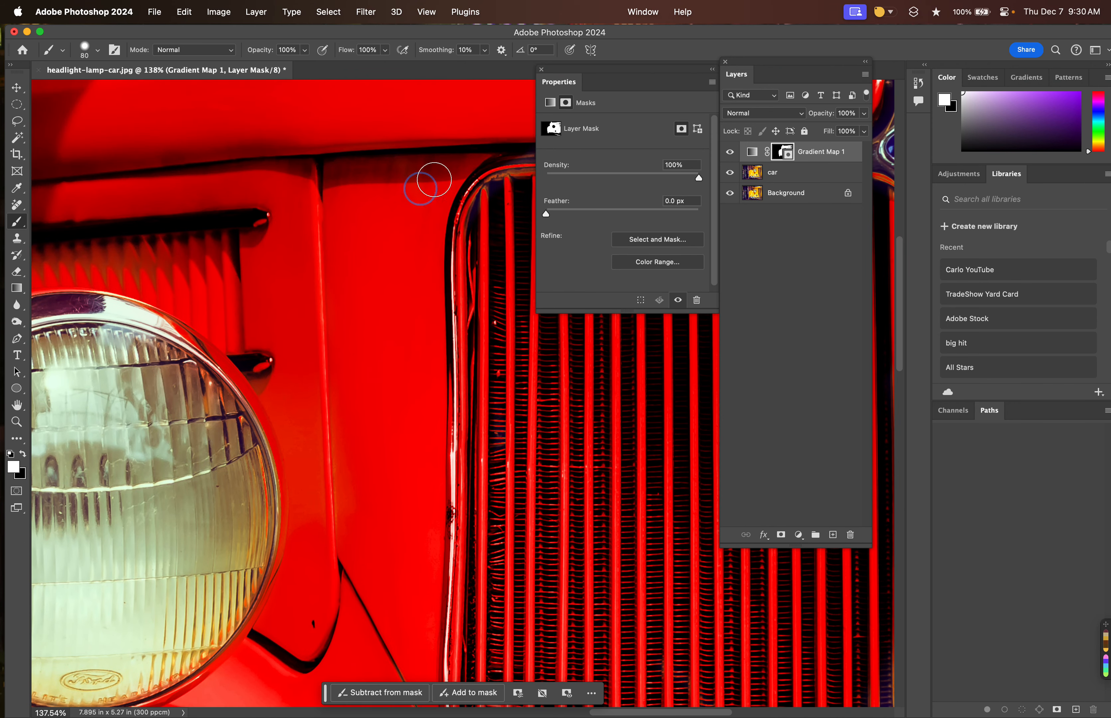
scroll(387, 221, right, 4)
drag(278, 180, 424, 182)
scroll(424, 182, right, 5)
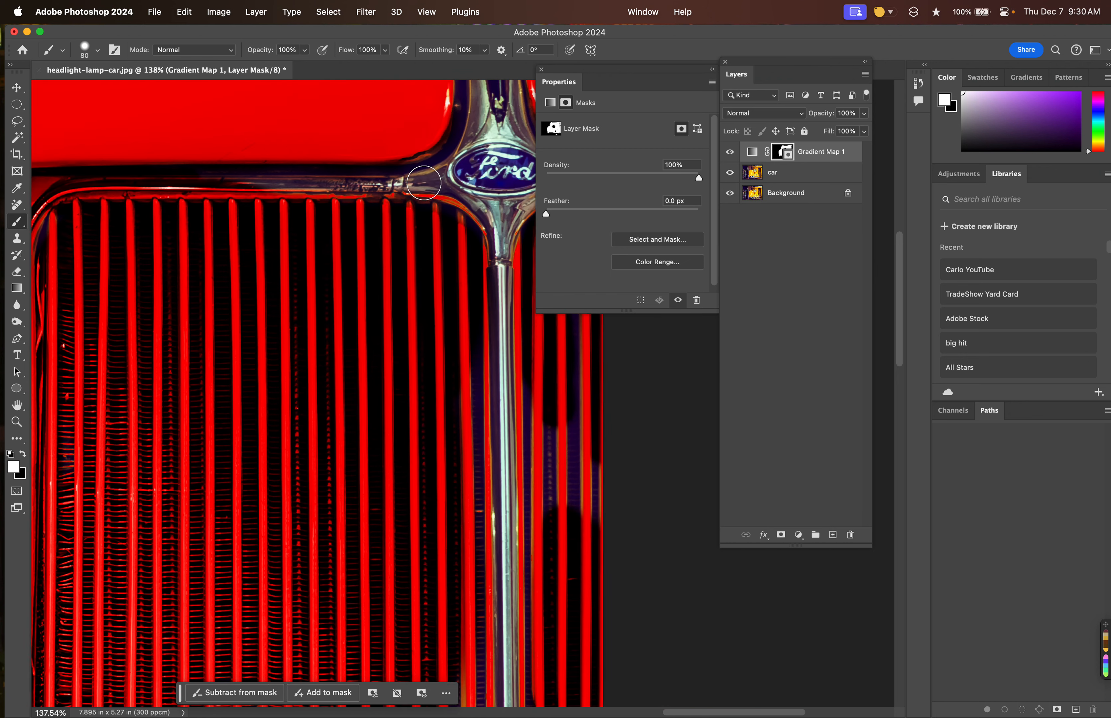
scroll(423, 182, right, 3)
drag(322, 191, 162, 183)
scroll(425, 182, left, 5)
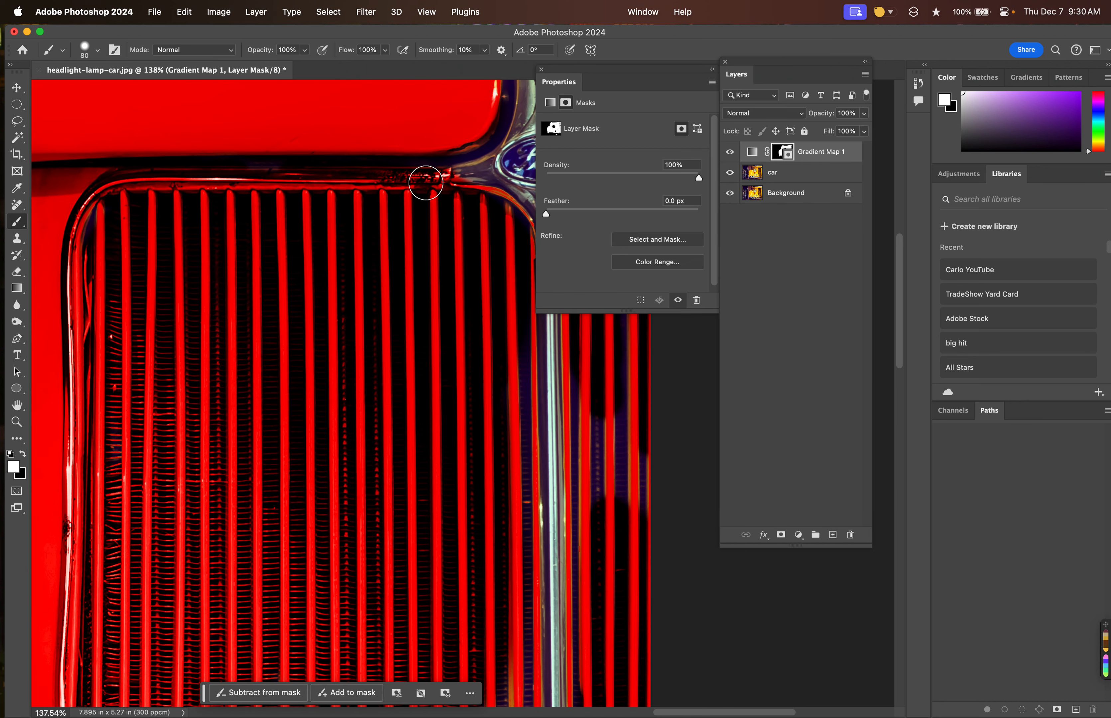
- Paint black on the mask with a 45 px brush over the chrome beside the Ford emblem
key(bracketleft)
key(bracketleft)
key(bracketleft)
key(bracketleft)
key(x)
mouse_move(448, 179)
mouse_down()
mouse_move(130, 176)
mouse_move(137, 193)
mouse_move(128, 189)
mouse_move(406, 190)
mouse_move(116, 194)
mouse_move(441, 174)
mouse_move(477, 178)
mouse_move(455, 185)
mouse_move(503, 223)
mouse_up()
key(x)
- Open the Gradient Map's gradient for editing and move the red colour stop to location 69
scroll(513, 230, right, 5)
scroll(490, 384, down, 2)
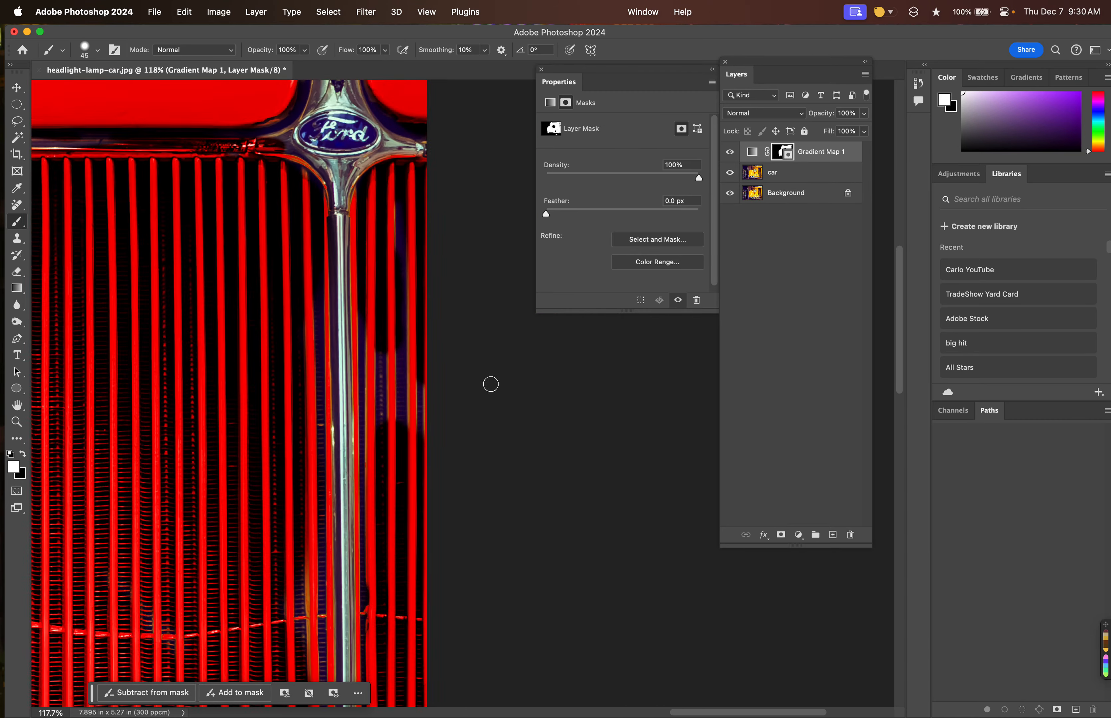
scroll(491, 385, down, 8)
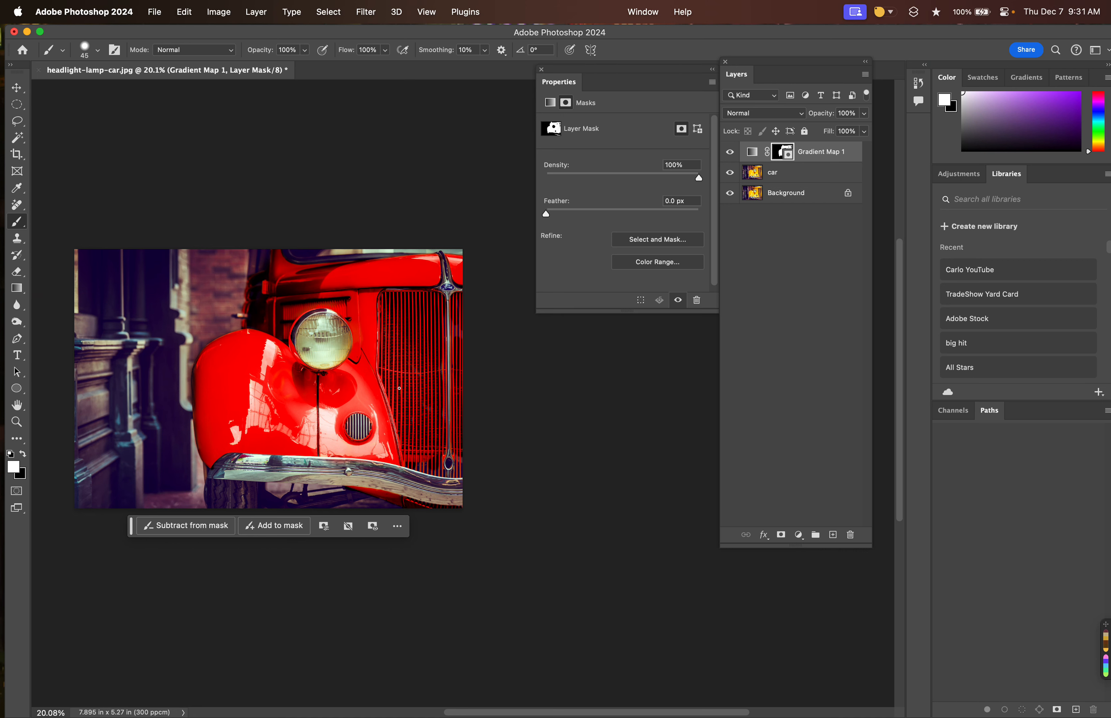
scroll(399, 388, up, 3)
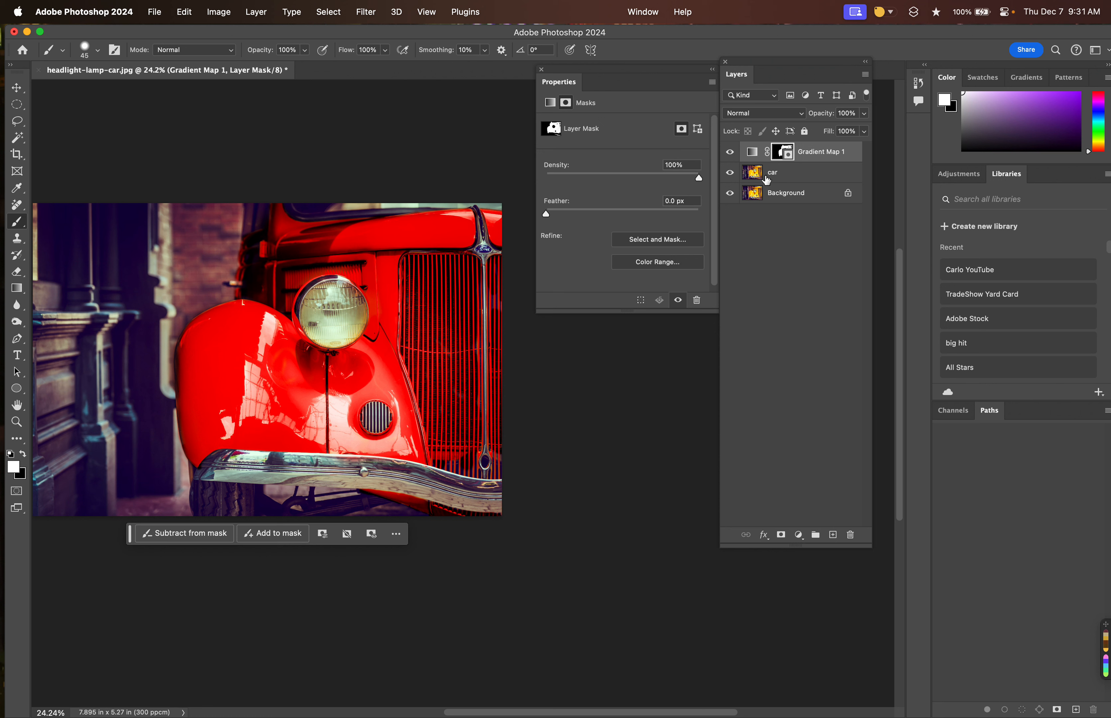
click(753, 154)
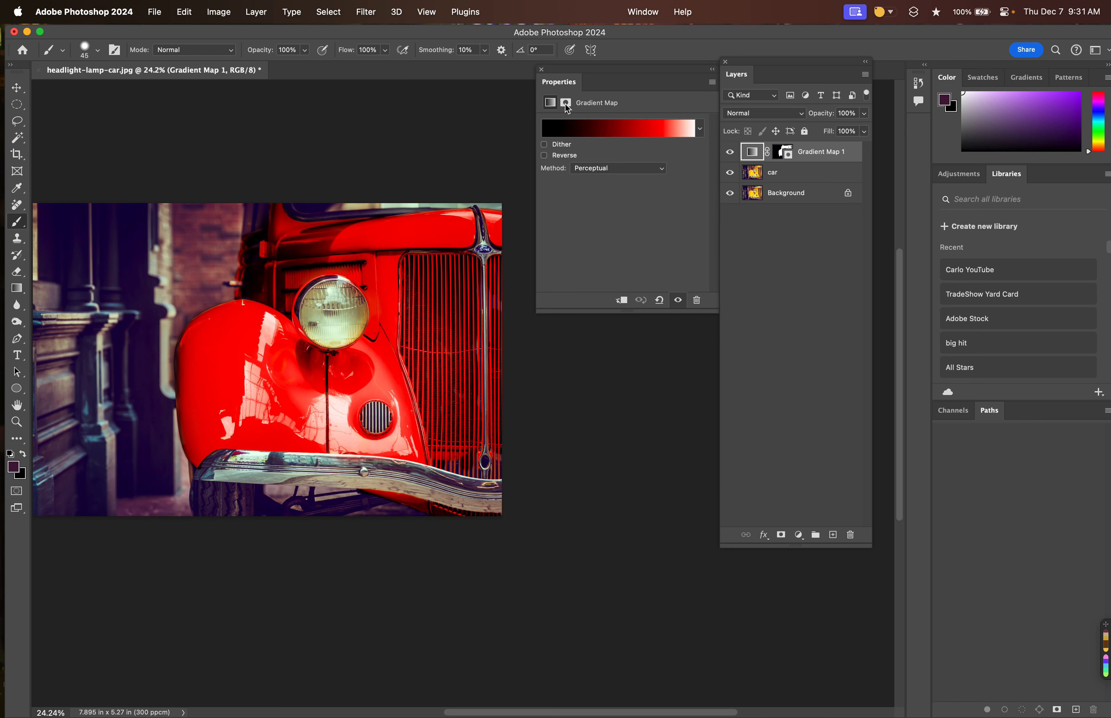
click(625, 127)
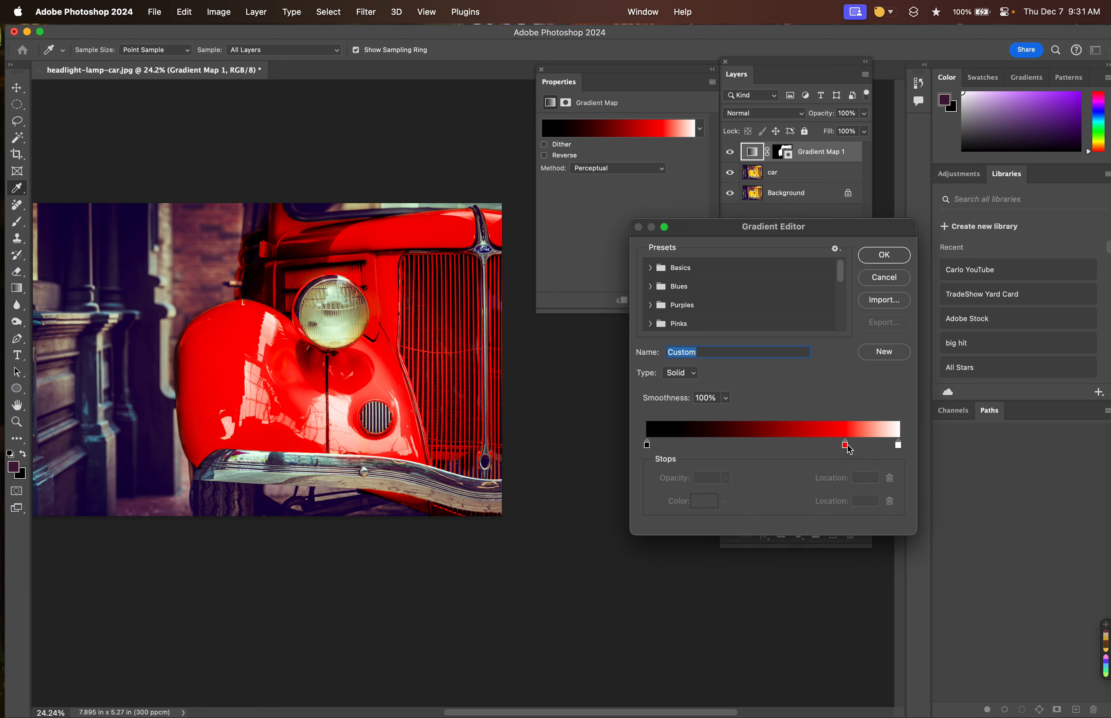
drag(848, 449, 824, 449)
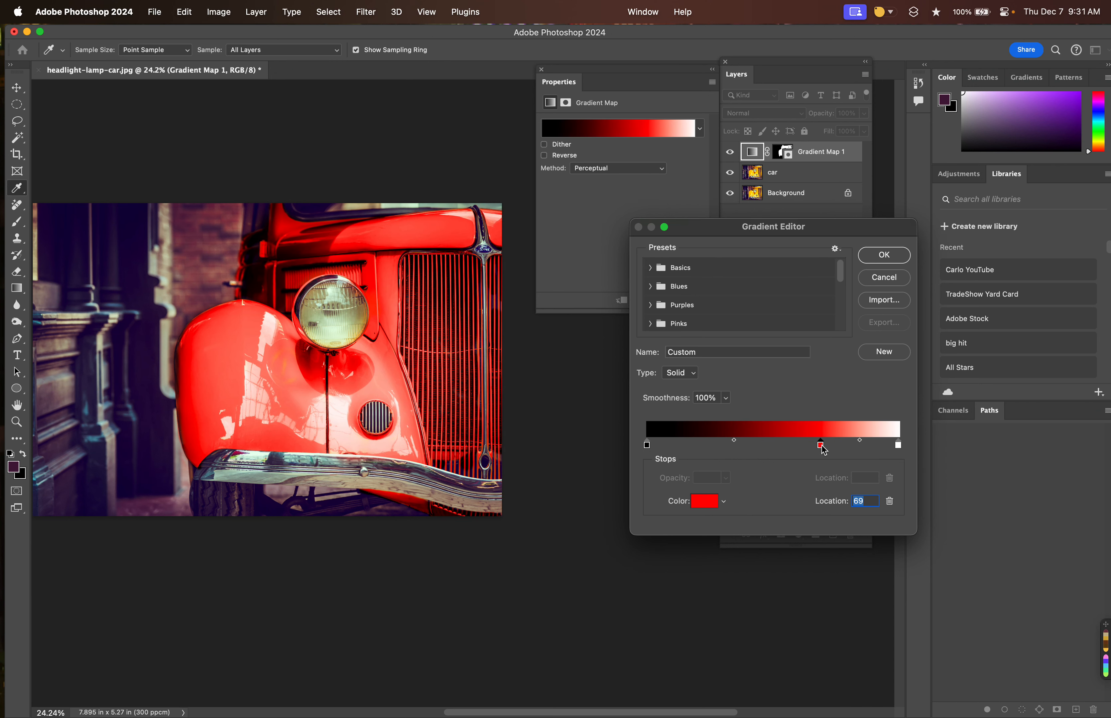
- Recolour that stop in the colour picker, settling on dark green 0a5d16, and confirm both dialogs
double_click(821, 445)
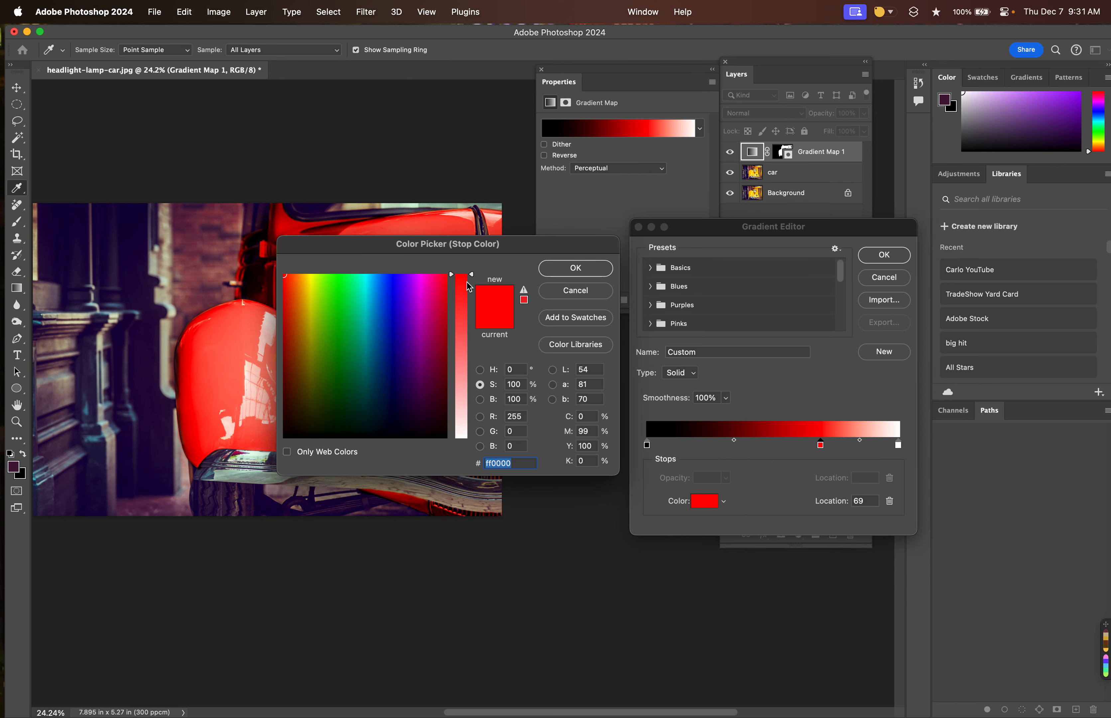
drag(456, 247, 697, 189)
mouse_move(667, 252)
mouse_down()
mouse_move(603, 230)
mouse_move(528, 260)
mouse_up()
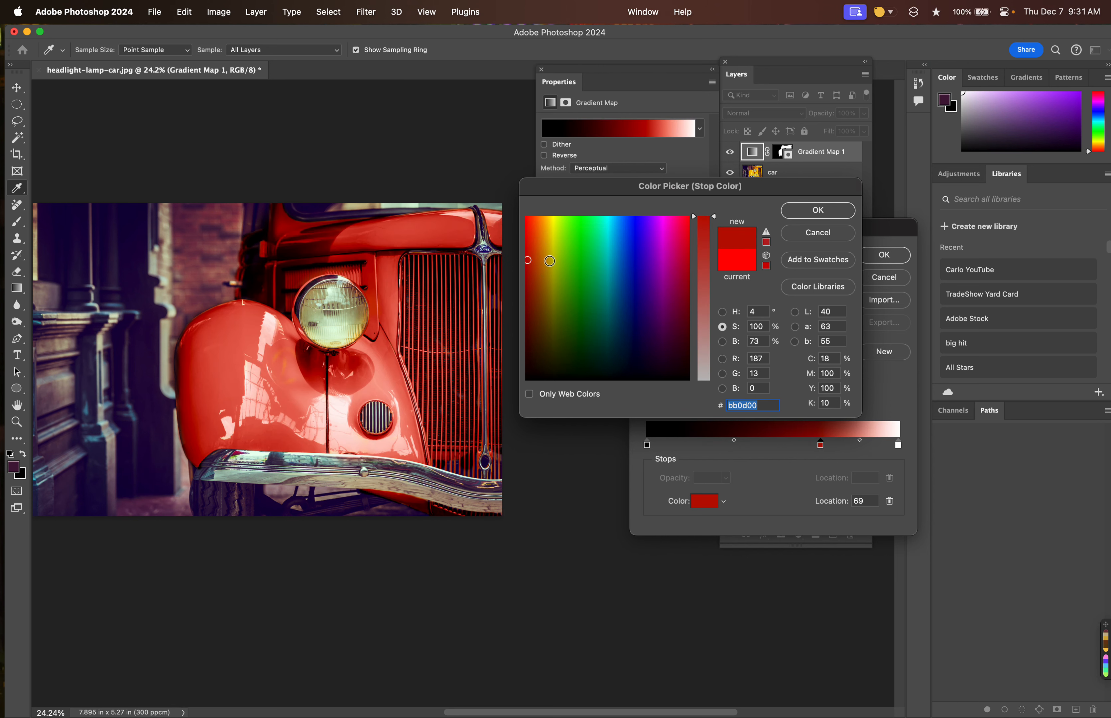
drag(528, 261, 526, 284)
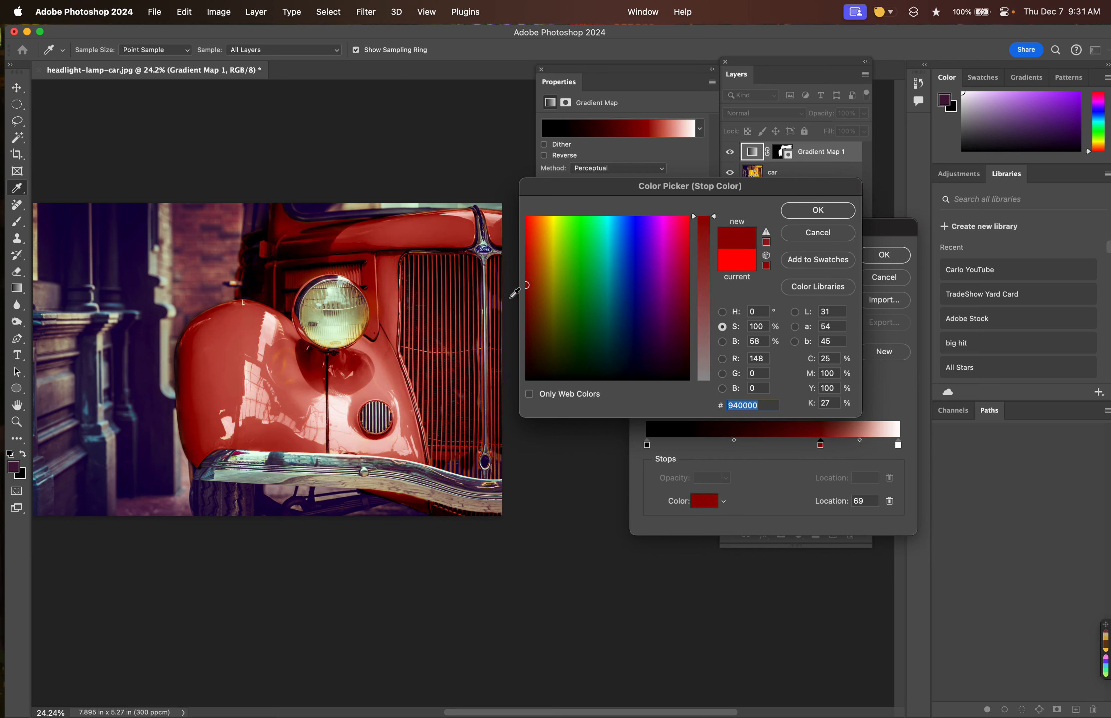
click(530, 271)
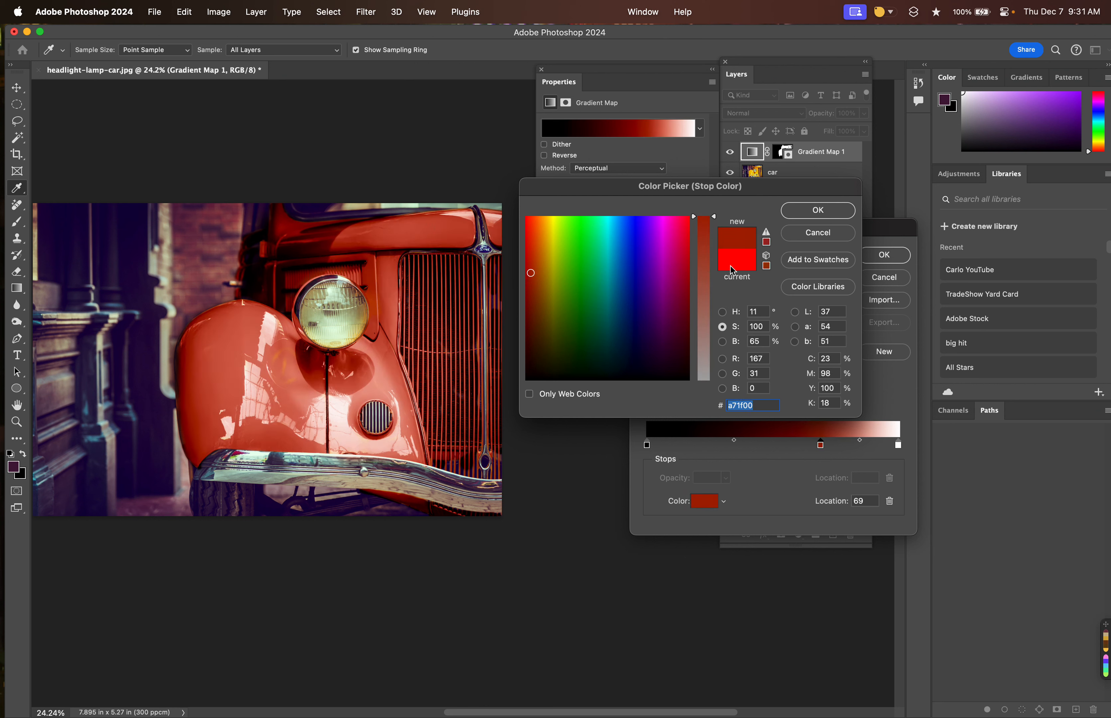
mouse_move(714, 217)
mouse_down()
mouse_move(716, 260)
mouse_move(715, 241)
mouse_up()
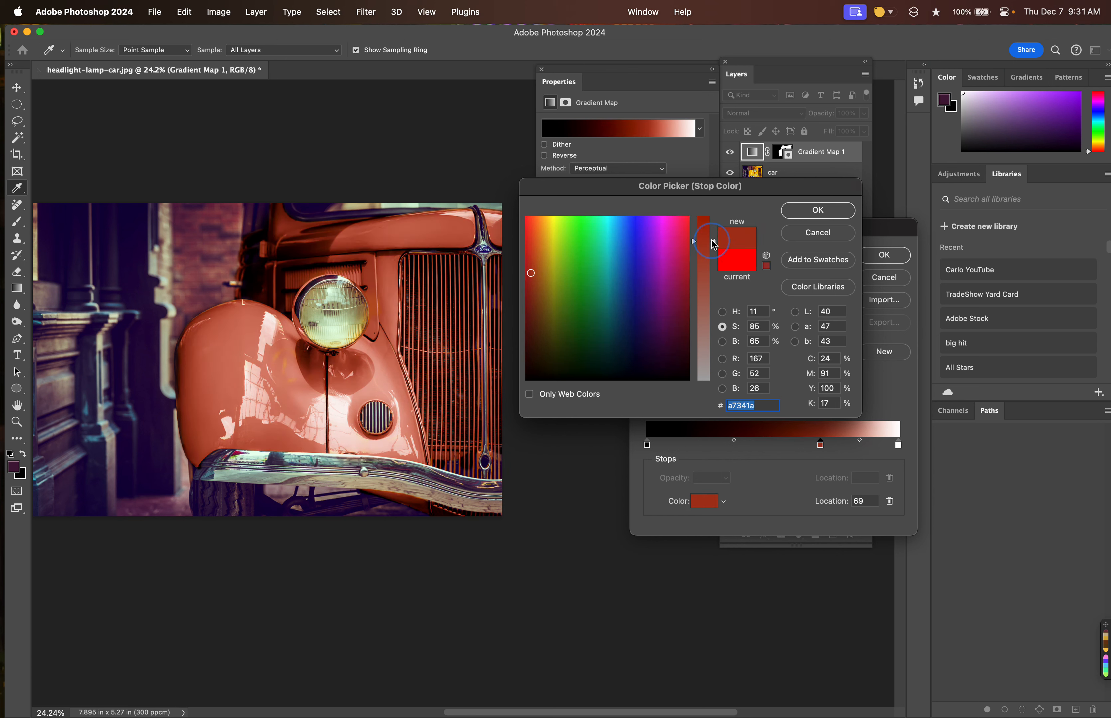
click(604, 264)
click(617, 263)
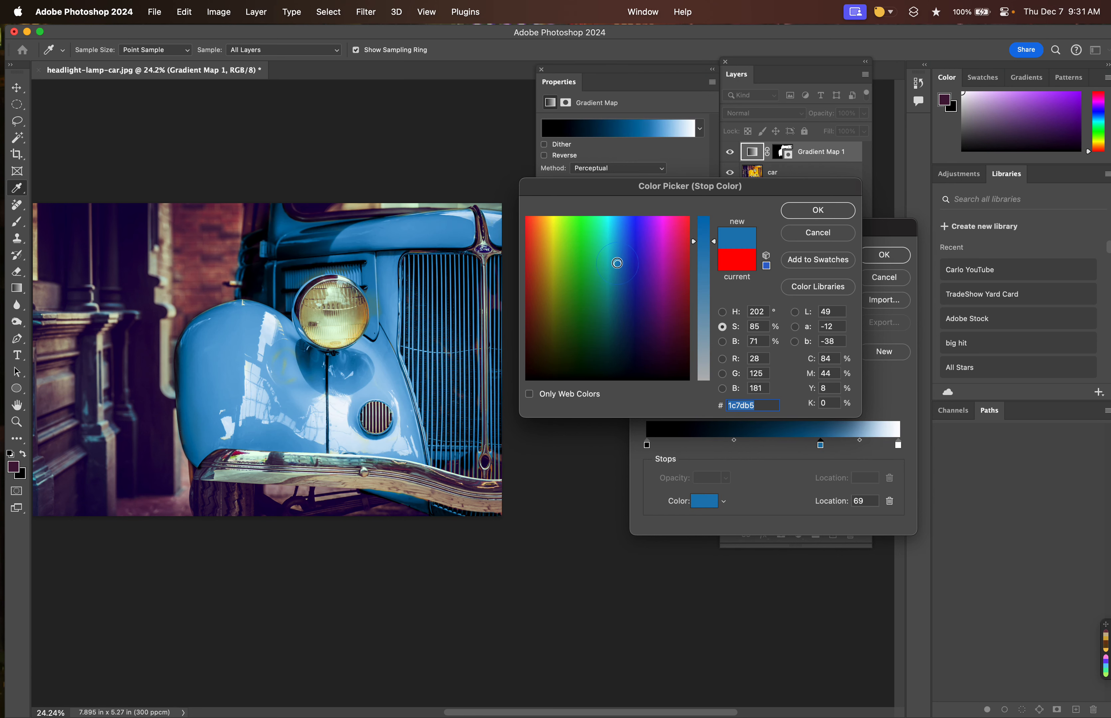
mouse_move(622, 245)
mouse_down()
mouse_move(686, 230)
mouse_move(645, 273)
mouse_up()
click(601, 280)
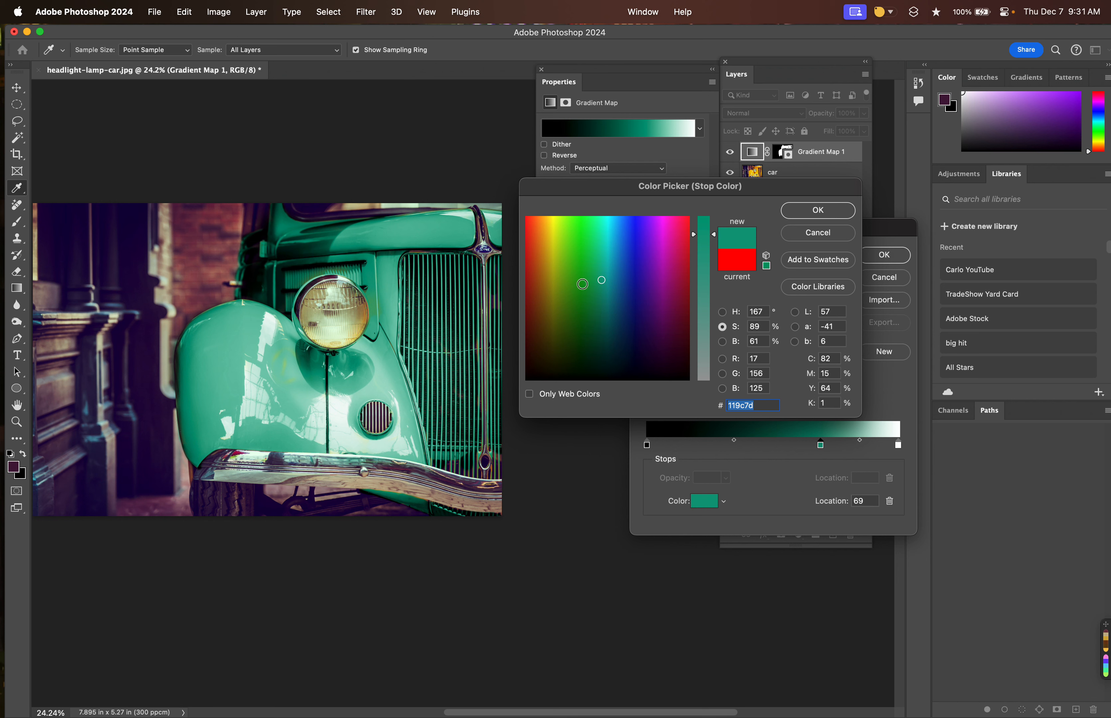
click(575, 259)
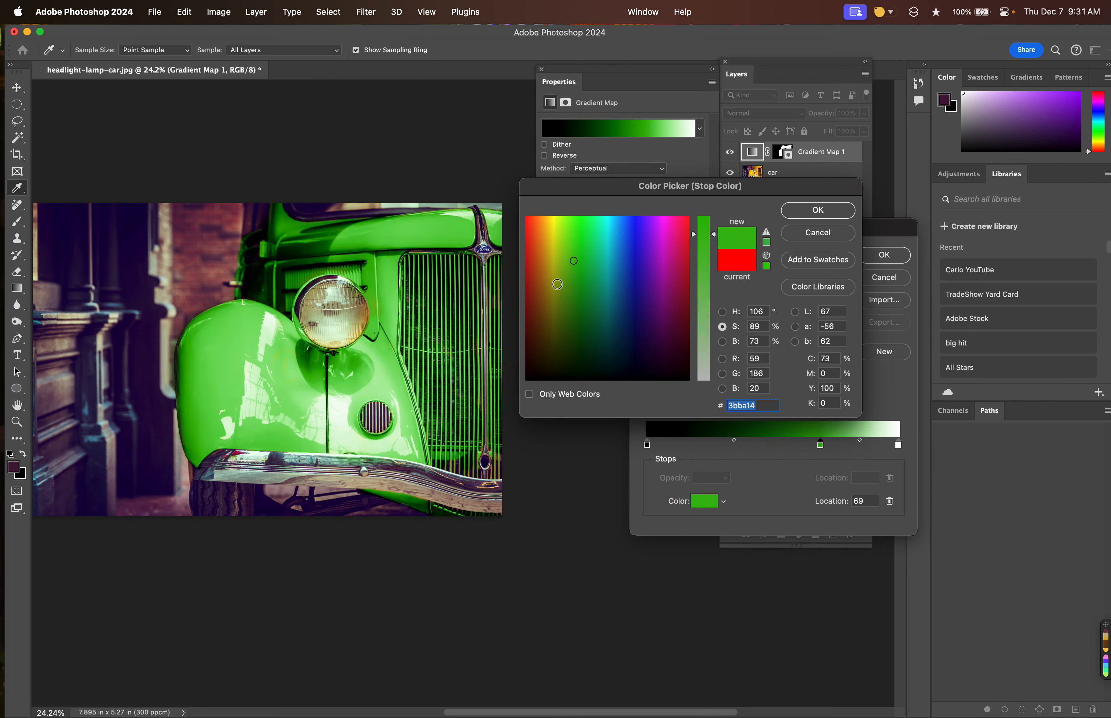
click(537, 243)
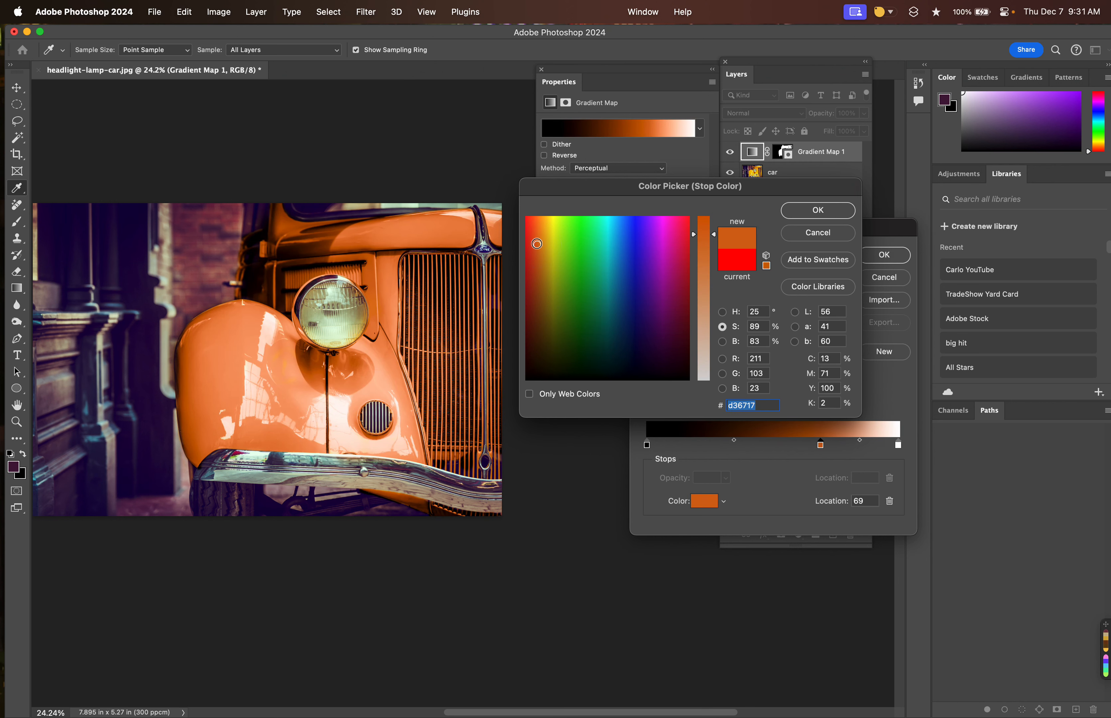
click(579, 237)
click(582, 283)
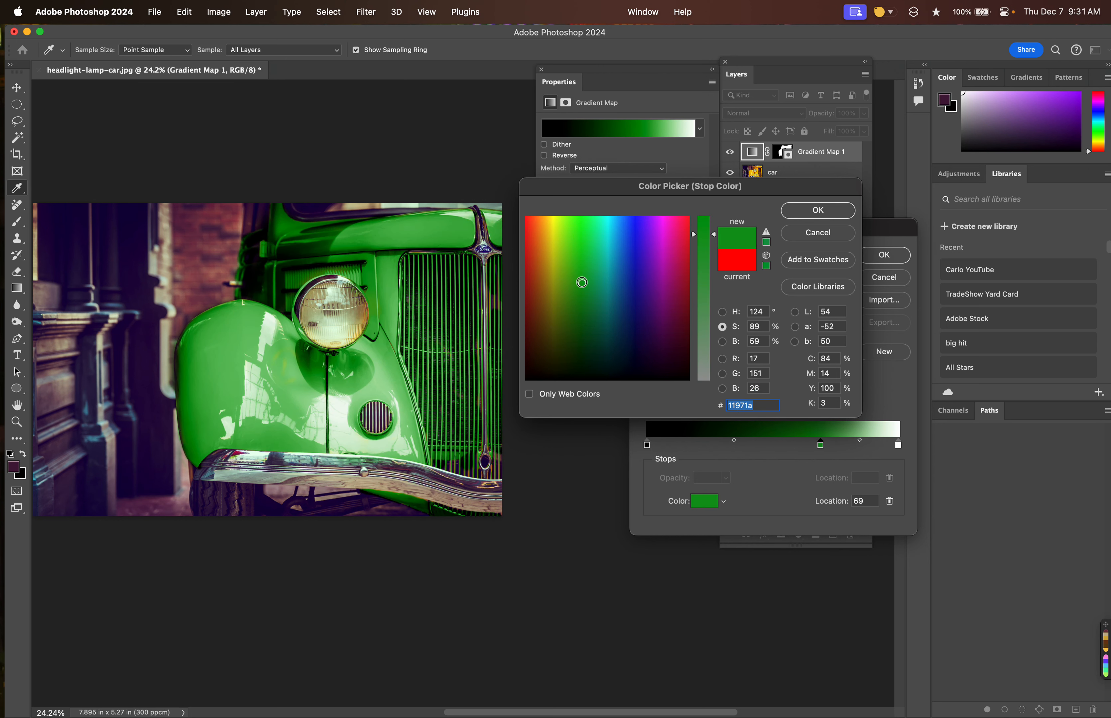
click(583, 319)
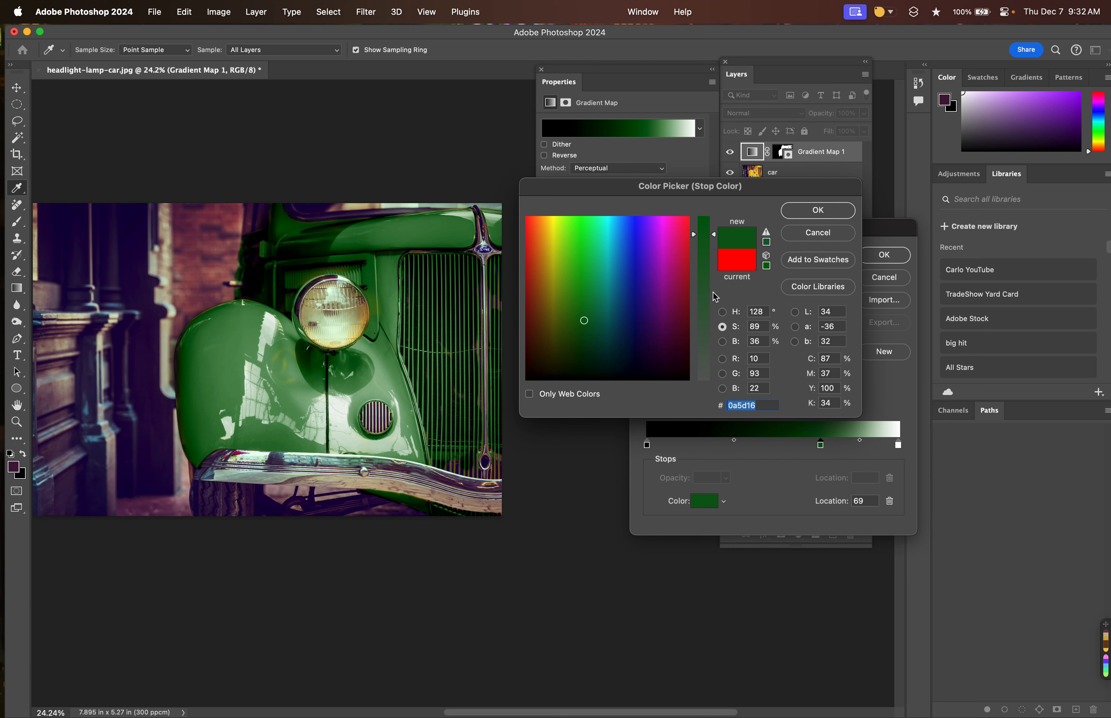
click(818, 210)
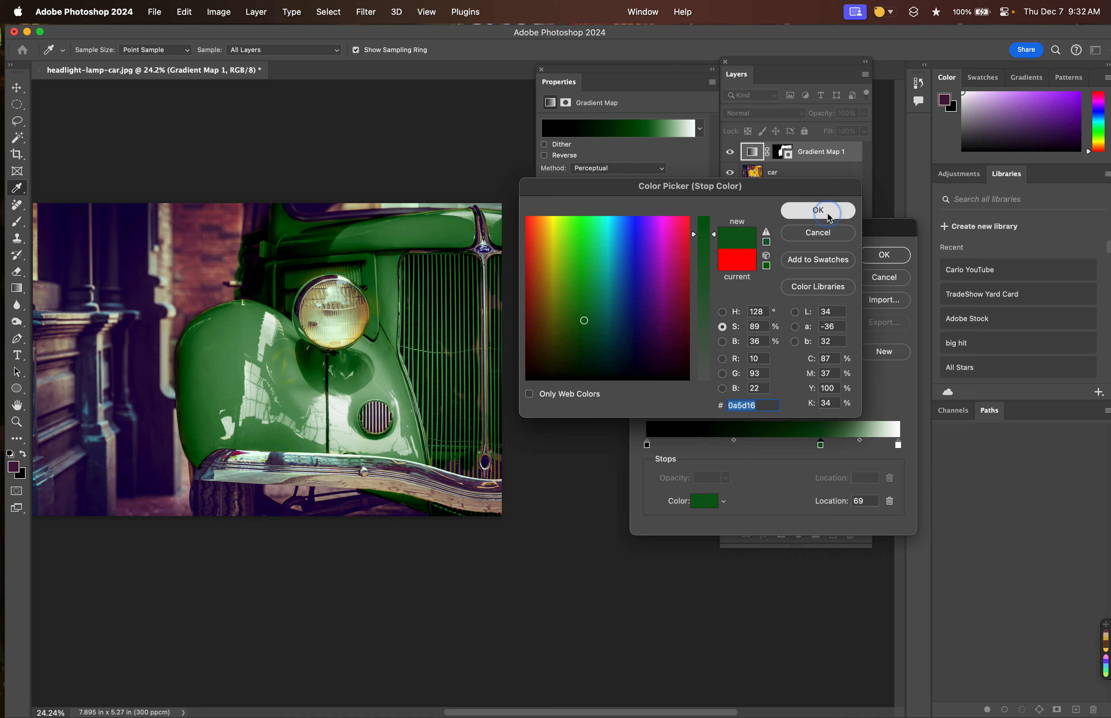
click(885, 254)
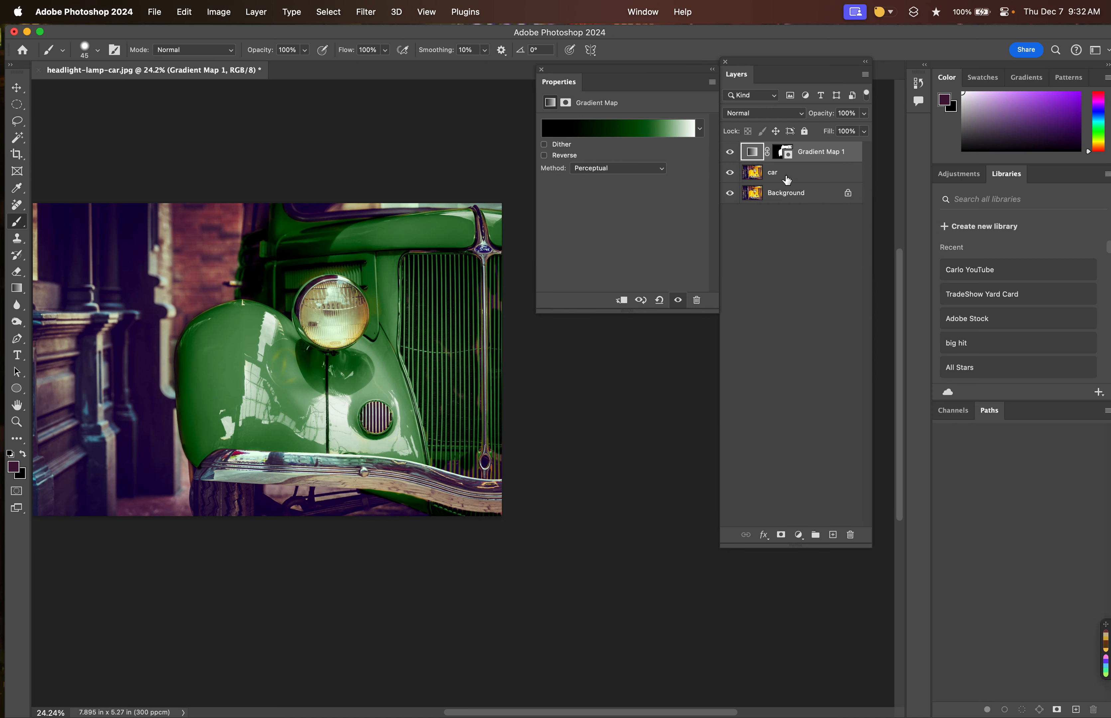
- Hide the Gradient Map and add a Hue/Saturation adjustment layer above the car layer
click(729, 153)
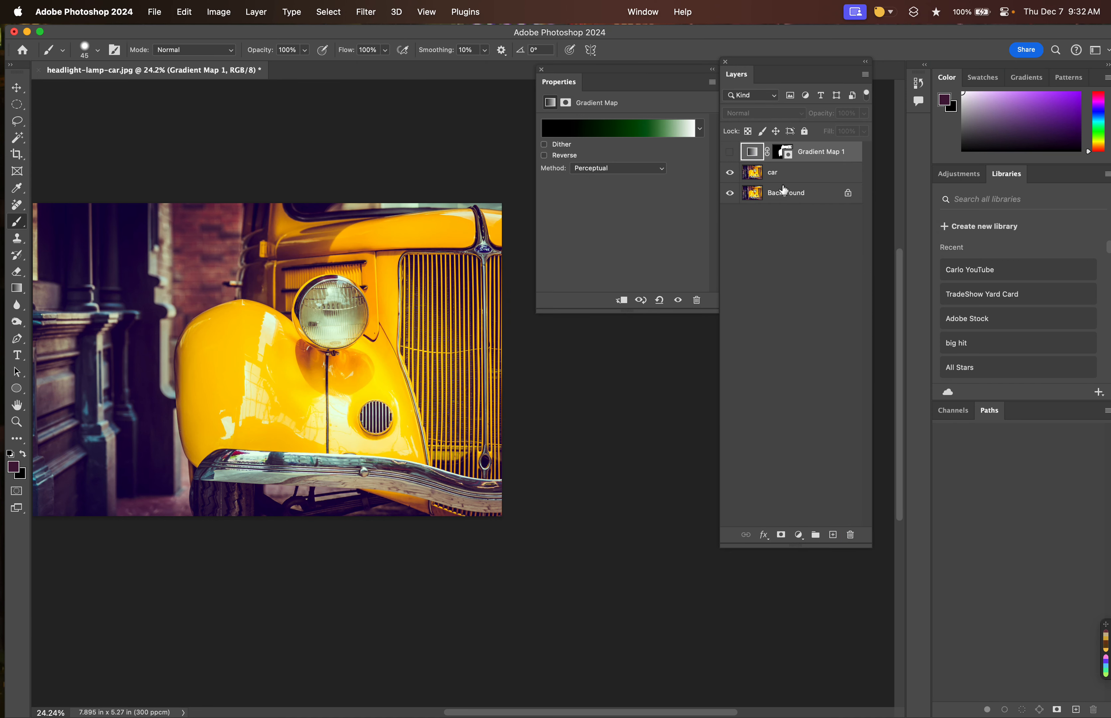
click(788, 180)
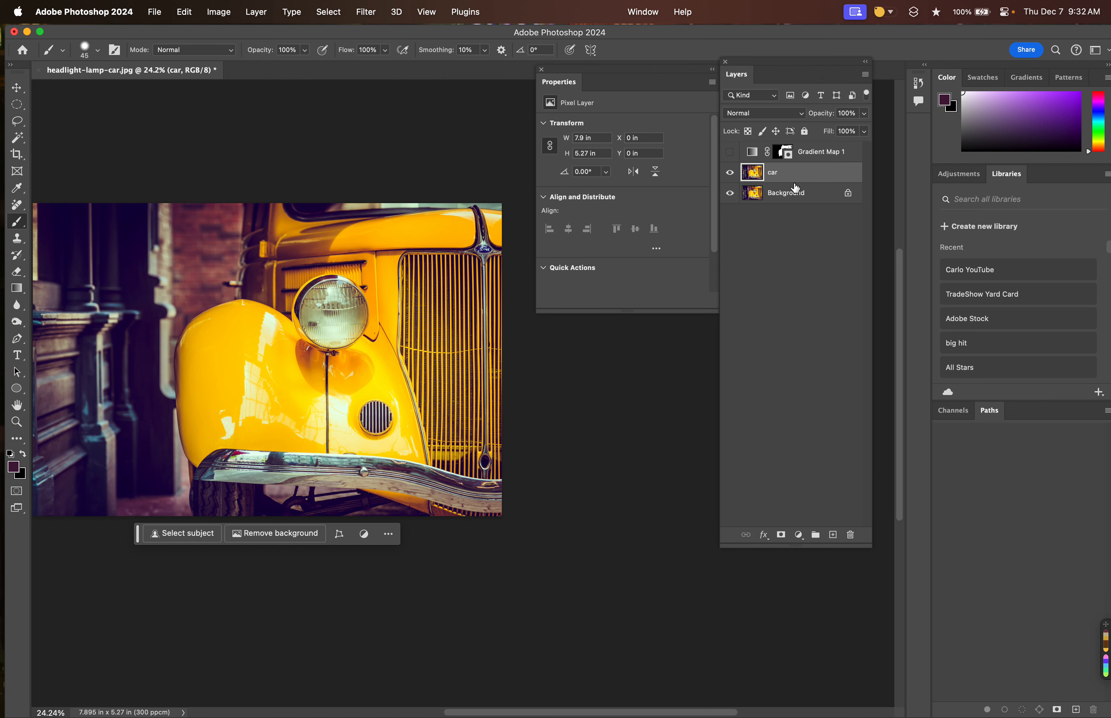
click(799, 535)
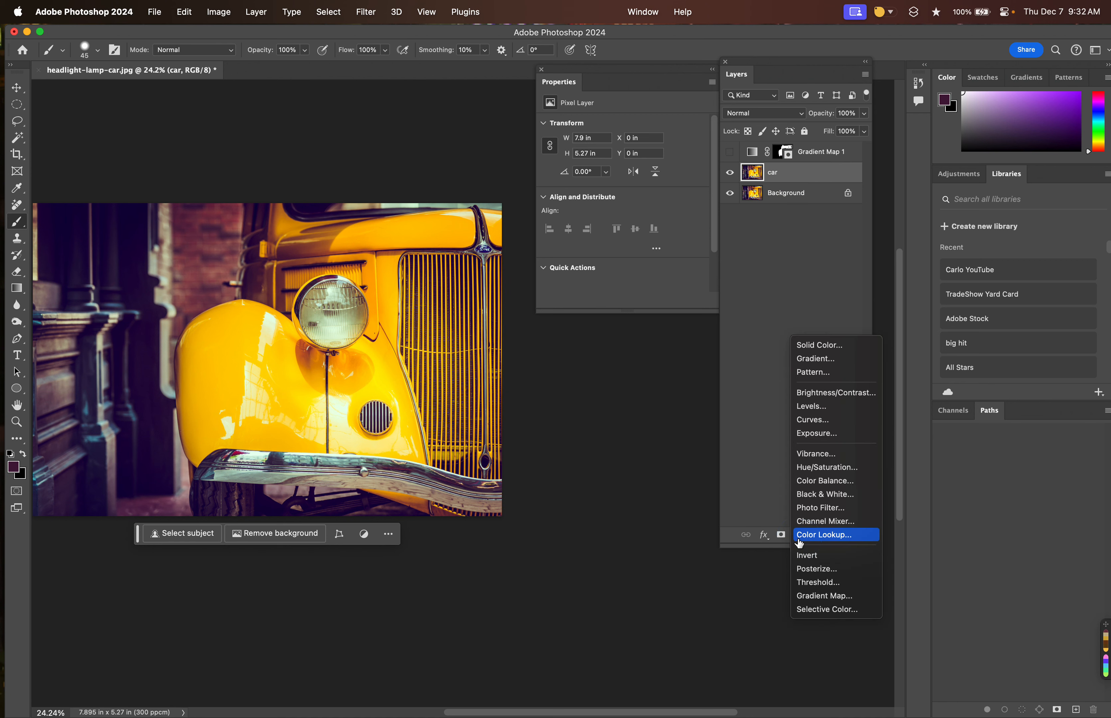
click(759, 506)
click(764, 535)
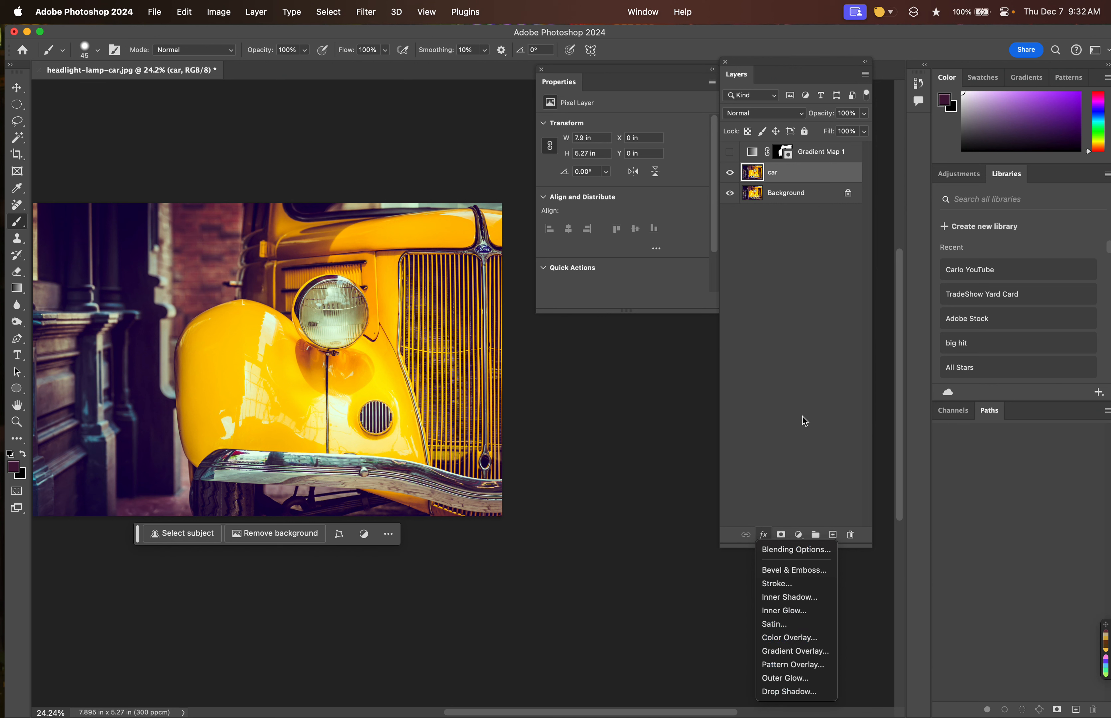
click(789, 477)
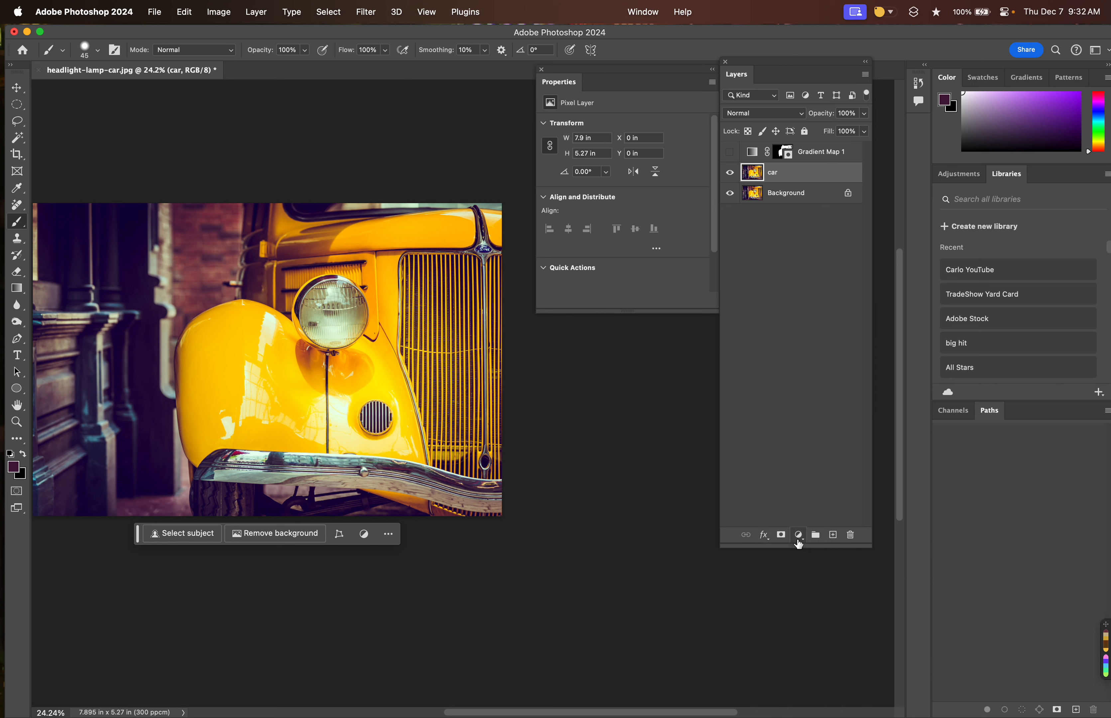
click(764, 534)
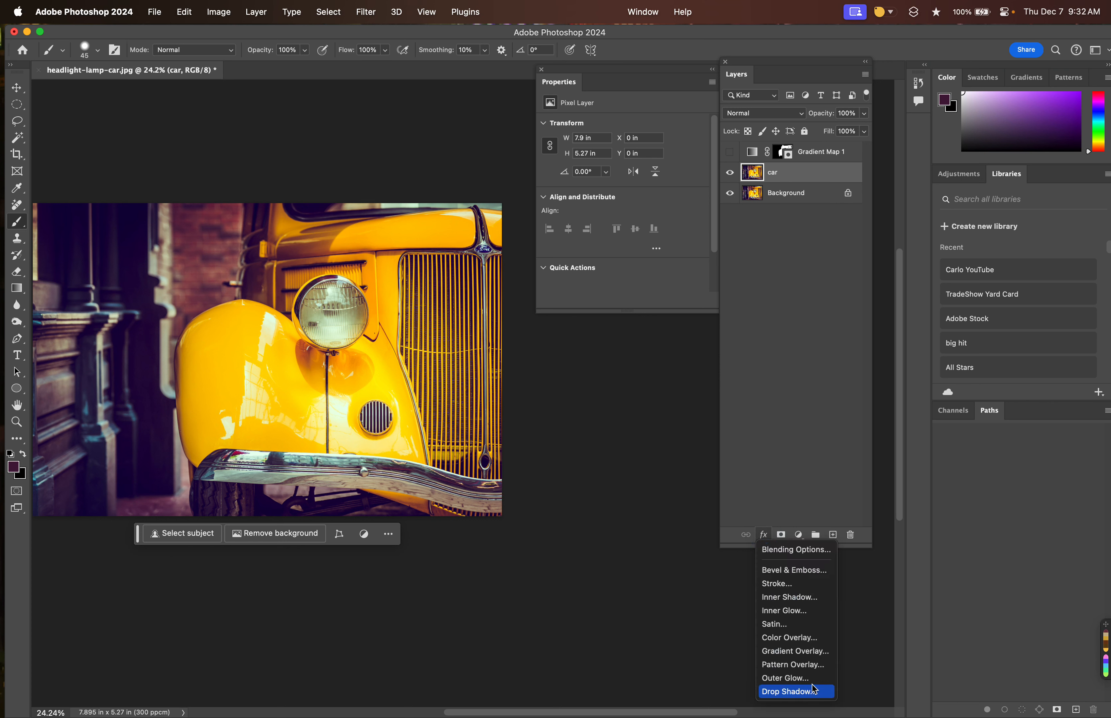
click(806, 512)
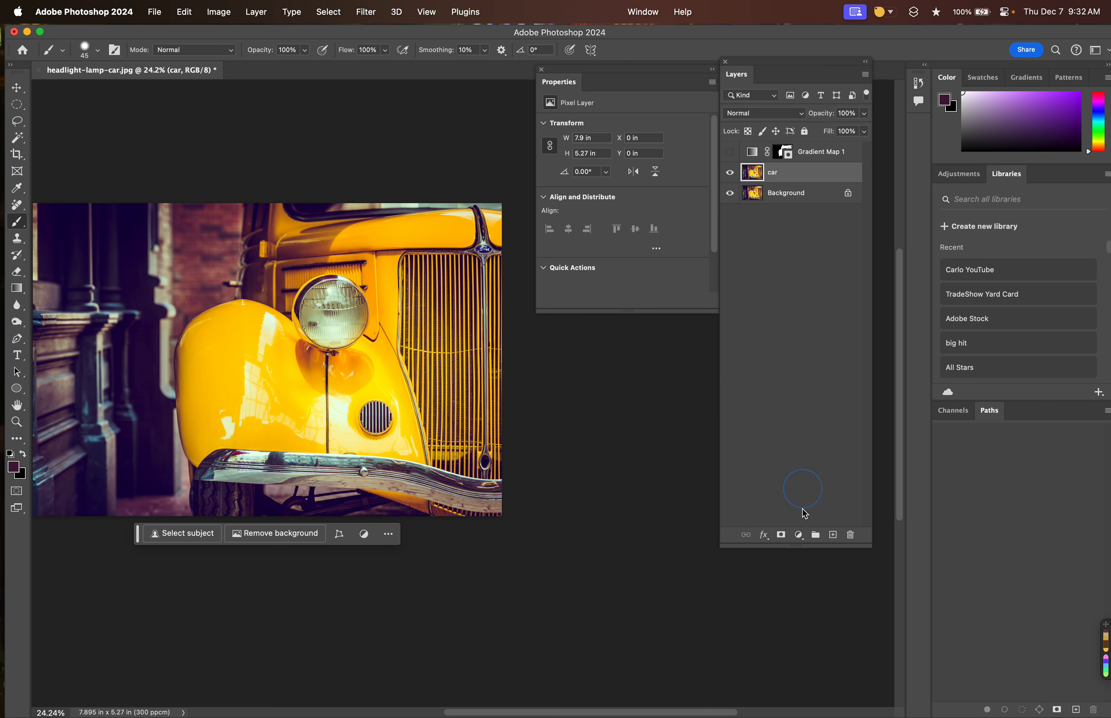
click(798, 535)
click(752, 488)
click(799, 535)
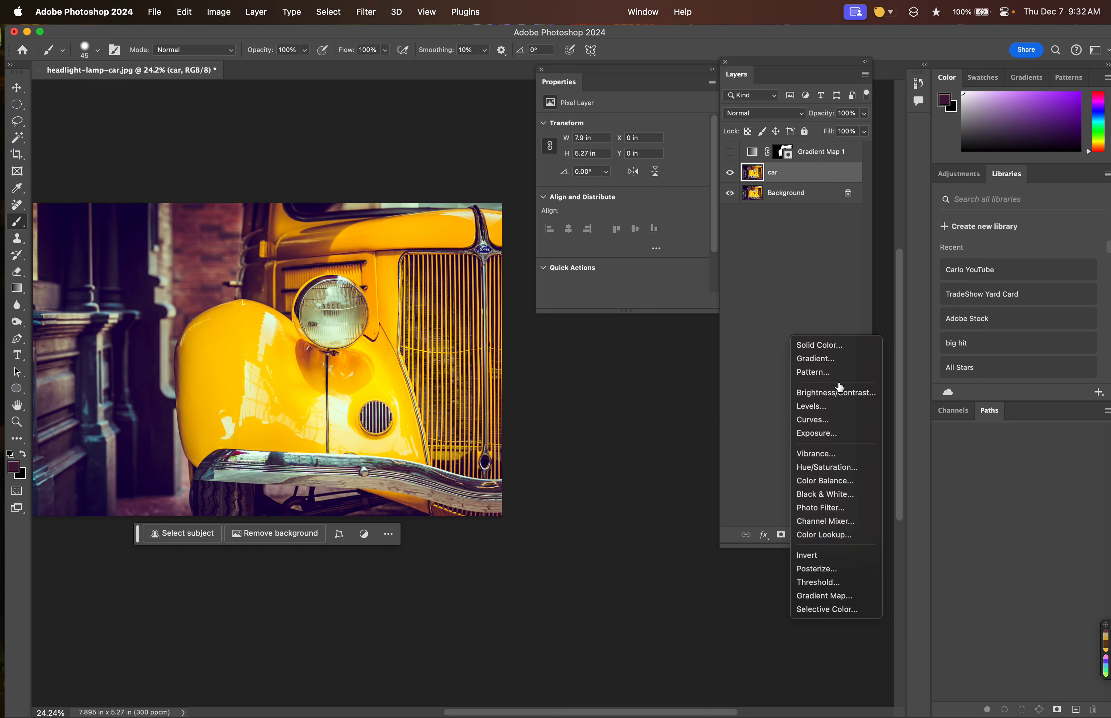
click(838, 467)
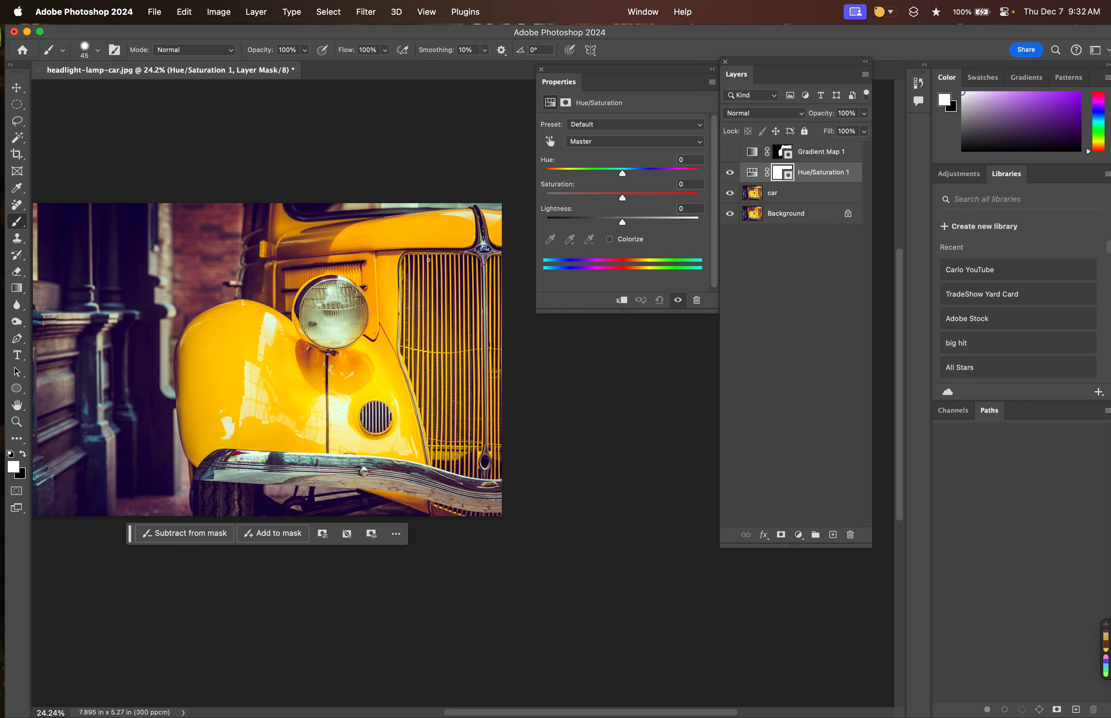
- Target the Yellows range and set hue to +100, lightness to -34 and adjust saturation
click(598, 146)
click(598, 170)
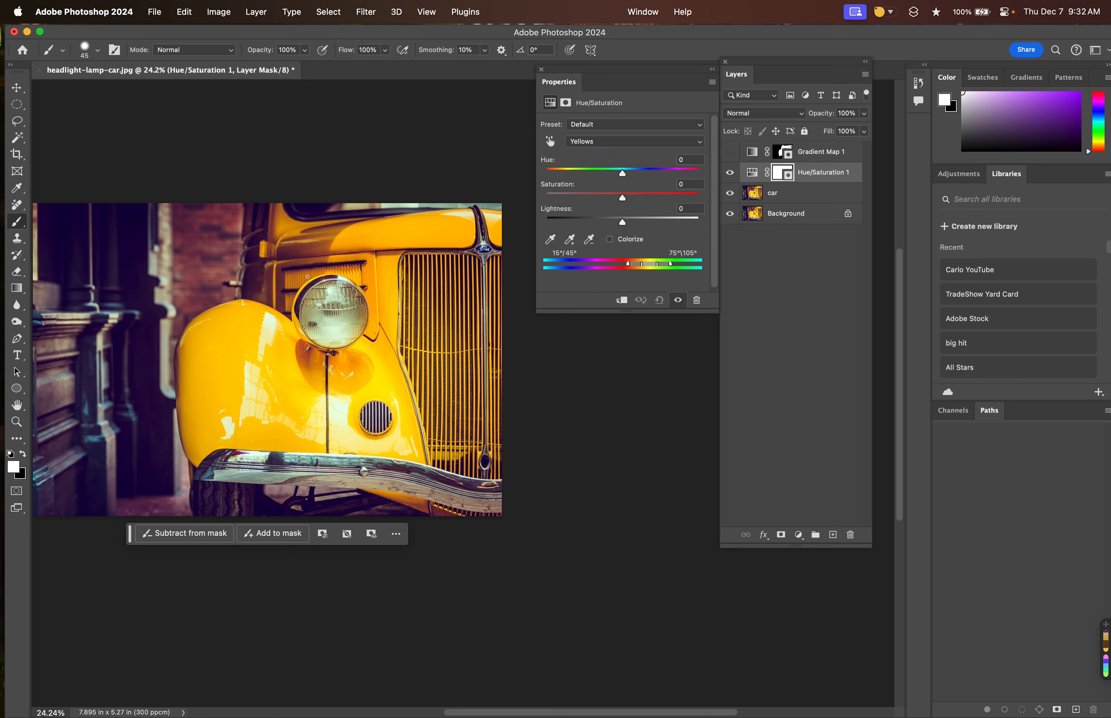
mouse_move(624, 178)
mouse_down()
mouse_move(572, 178)
mouse_move(606, 179)
mouse_up()
drag(654, 177, 624, 202)
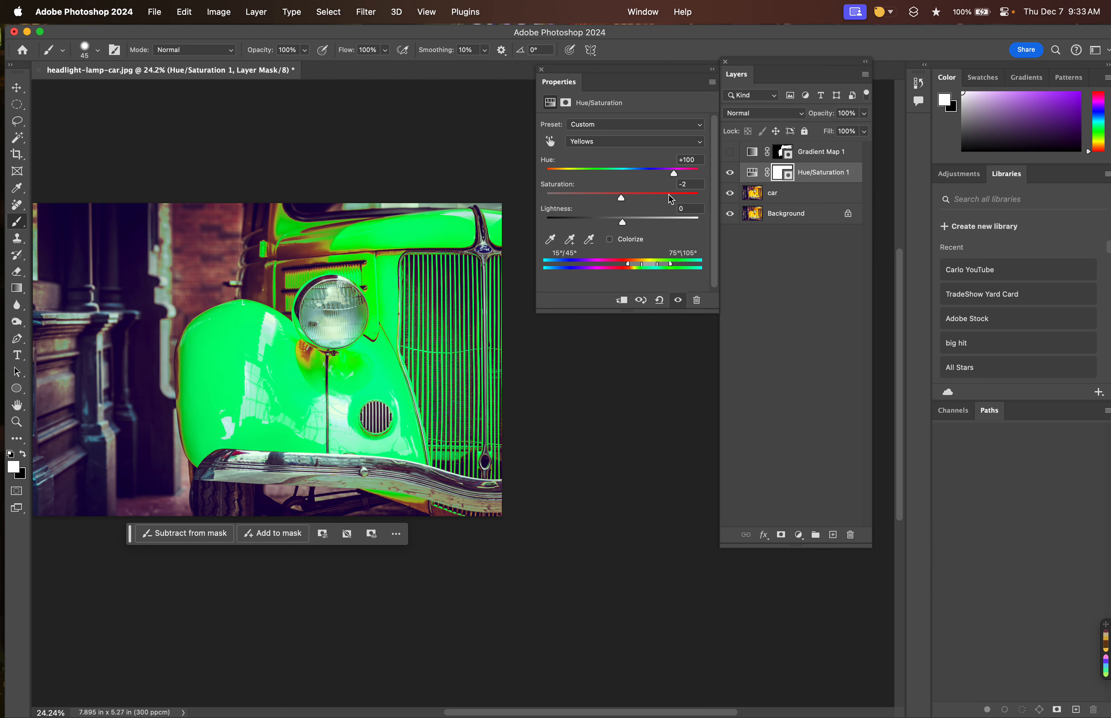
drag(628, 230, 598, 233)
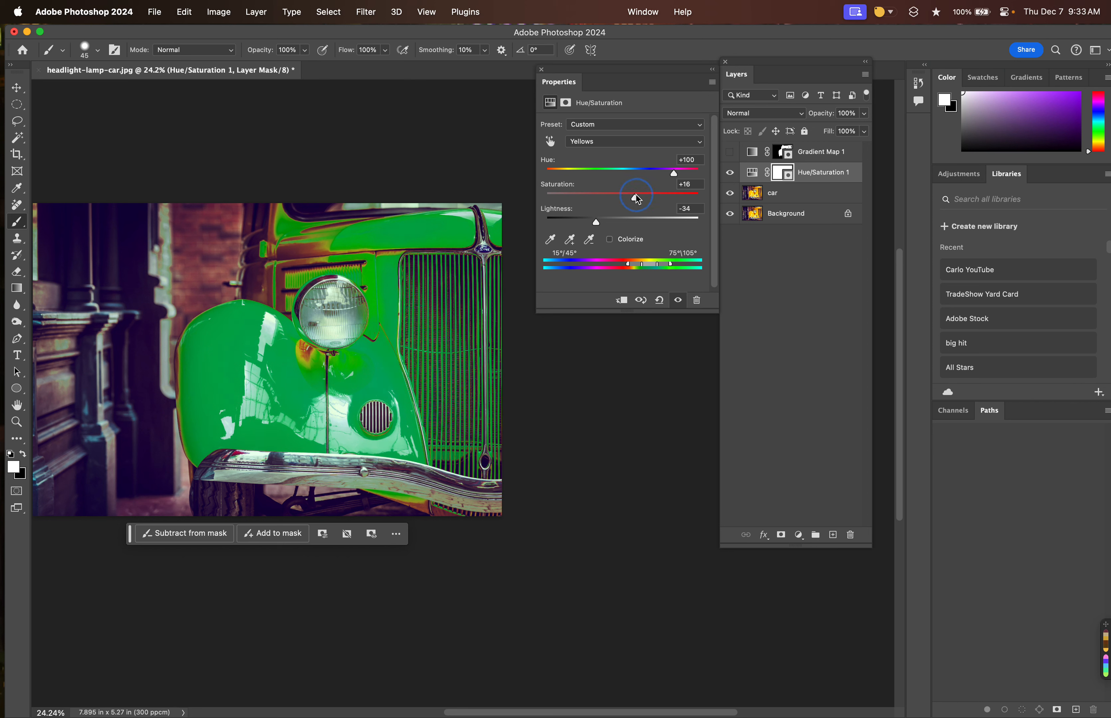
drag(624, 200, 654, 178)
- Delete the Hue/Saturation layer and show the Gradient Map layer again
click(749, 174)
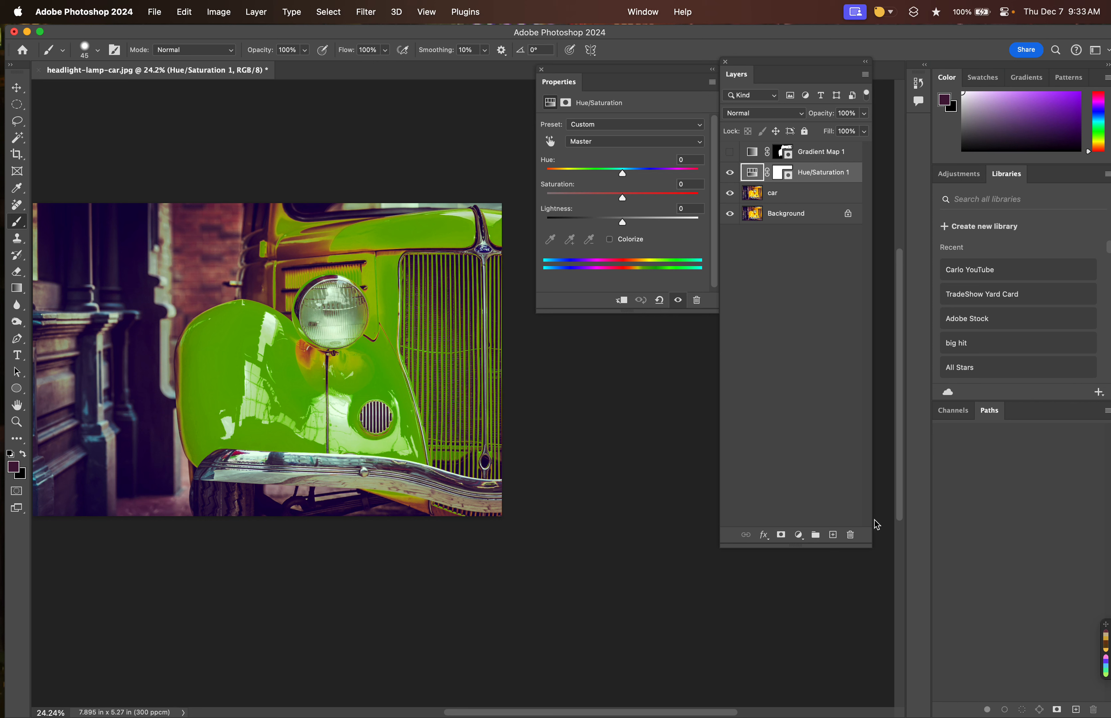
click(853, 537)
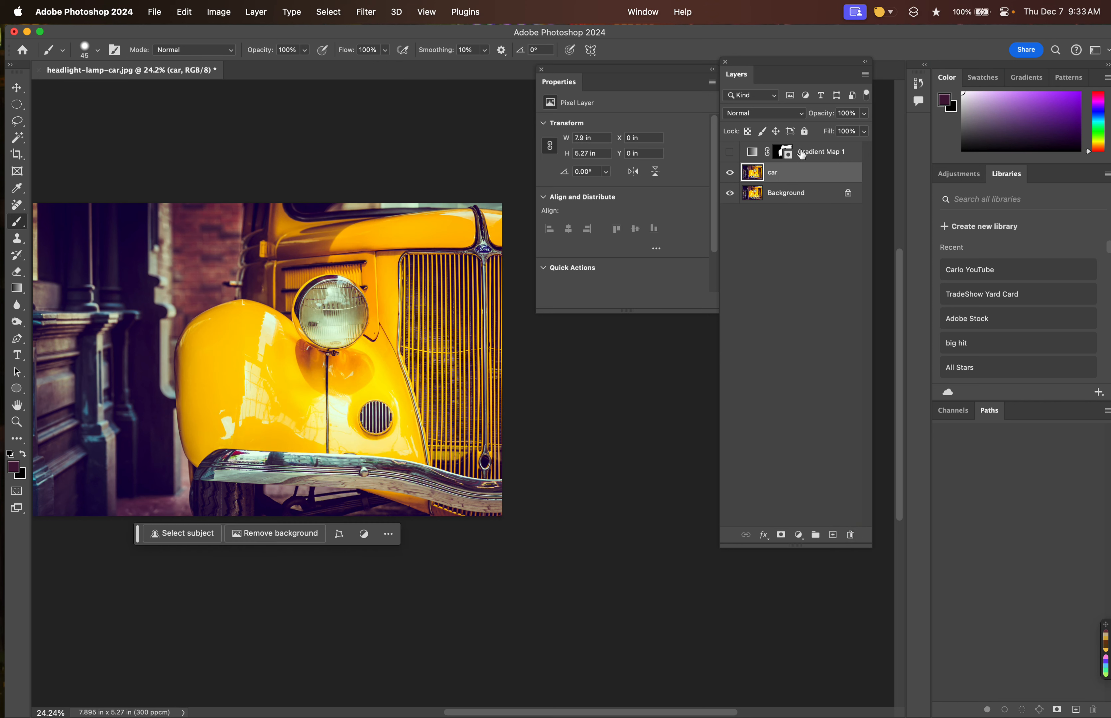
click(730, 152)
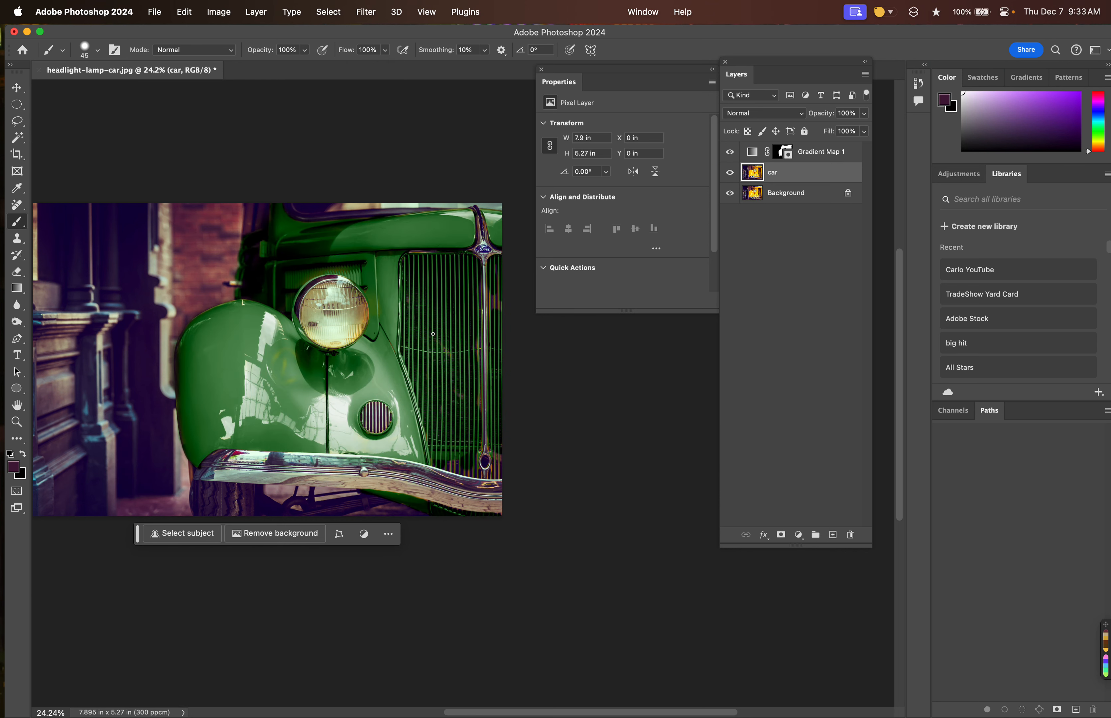
- Select the Gradient Map mask, reset to white, enlarge the brush to 125 px and paint over the fender below the headlight
scroll(433, 333, left, 5)
scroll(433, 334, up, 3)
scroll(463, 471, up, 5)
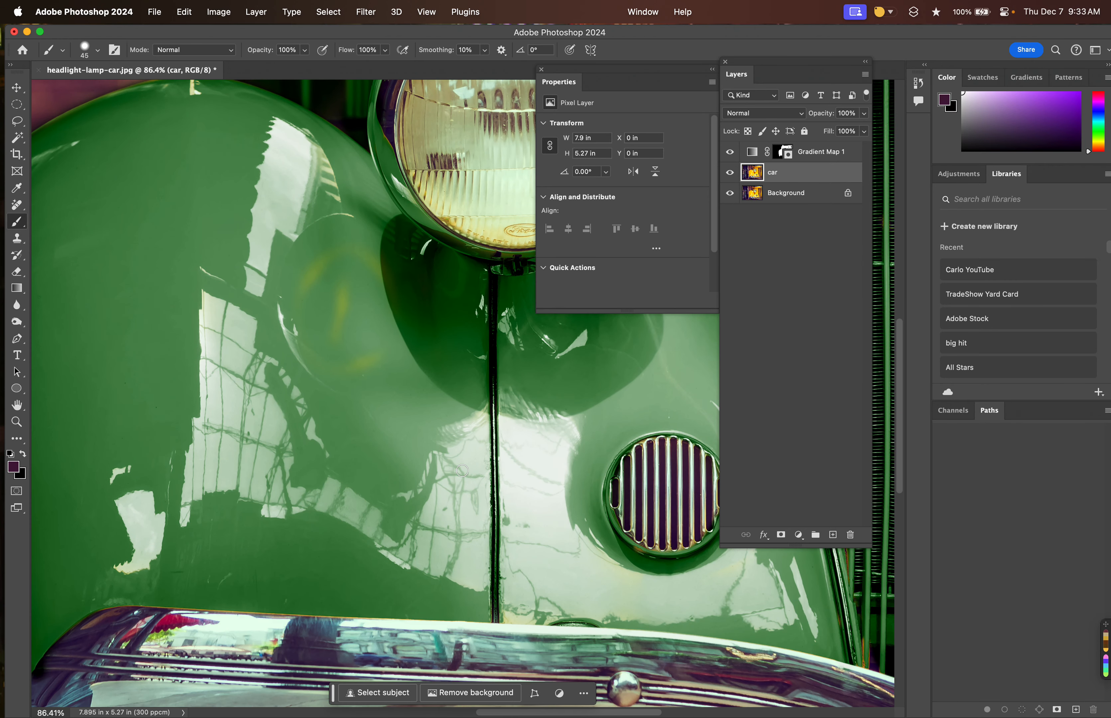
click(784, 152)
key(d)
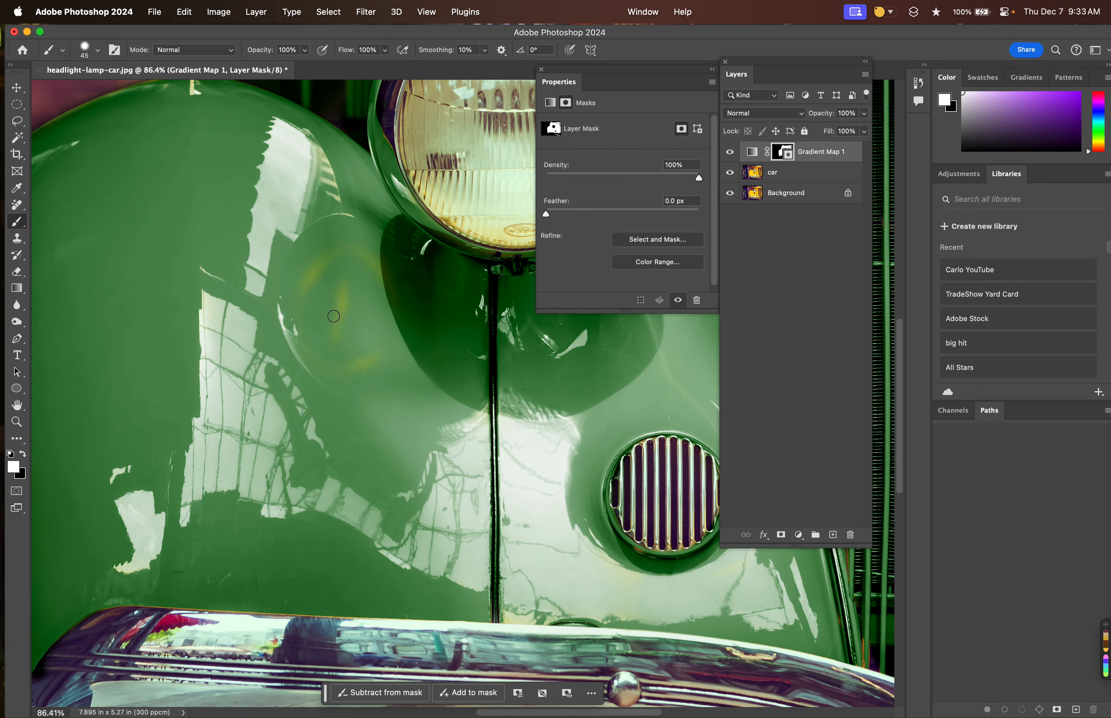
key(bracketright)
key(bracketright)
key(bracketright)
key(bracketright)
key(bracketright)
key(bracketright)
key(bracketright)
mouse_move(341, 309)
mouse_down()
mouse_move(312, 295)
mouse_move(317, 355)
mouse_move(338, 338)
mouse_move(364, 268)
mouse_move(365, 365)
mouse_move(340, 356)
mouse_move(322, 263)
mouse_up()
- Paint white on the mask along the fender edge by the grille and across the grille below the Ford emblem
scroll(337, 298, left, 5)
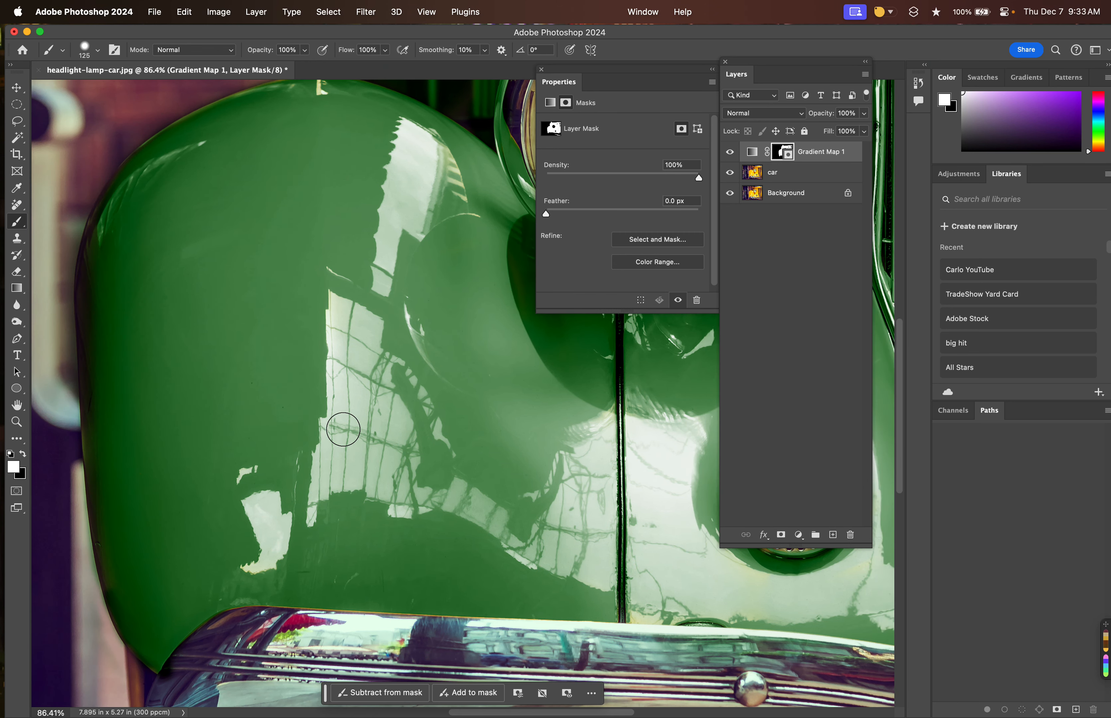
scroll(343, 430, up, 5)
scroll(344, 430, right, 5)
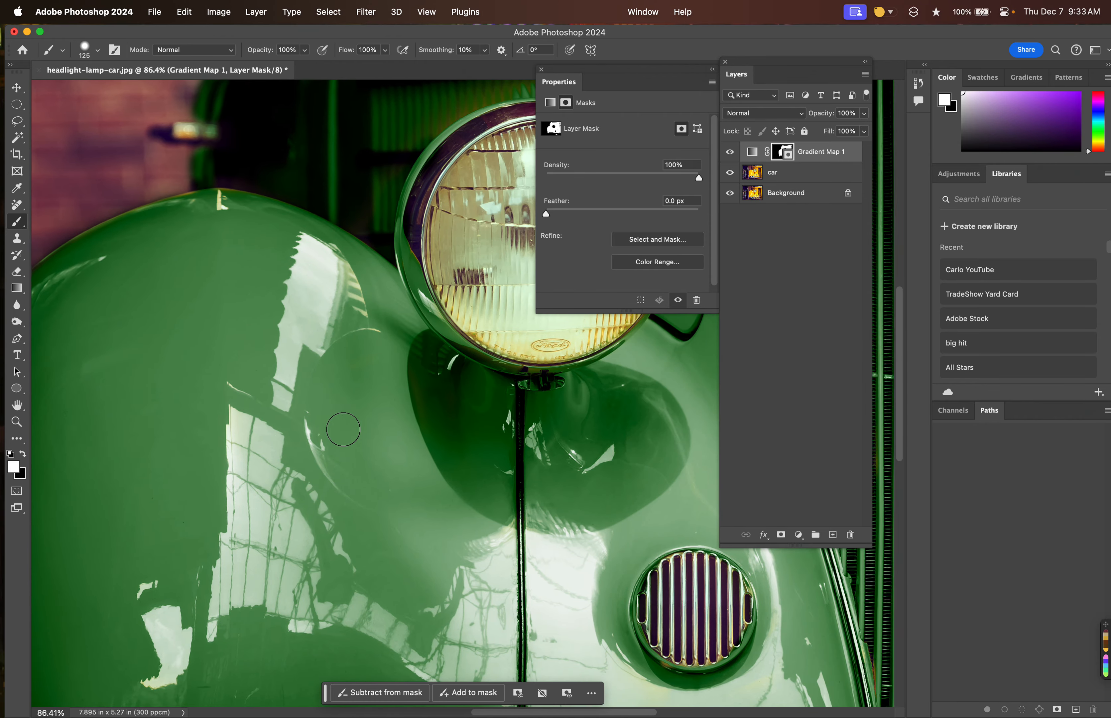
scroll(343, 430, right, 10)
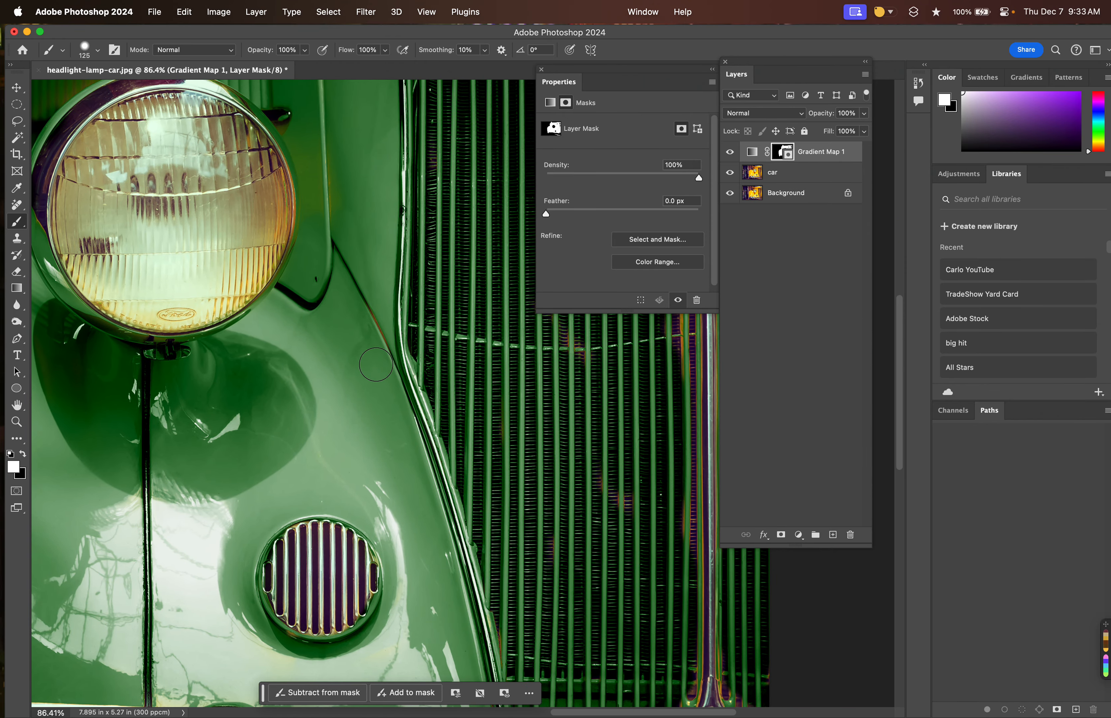
scroll(384, 409, down, 8)
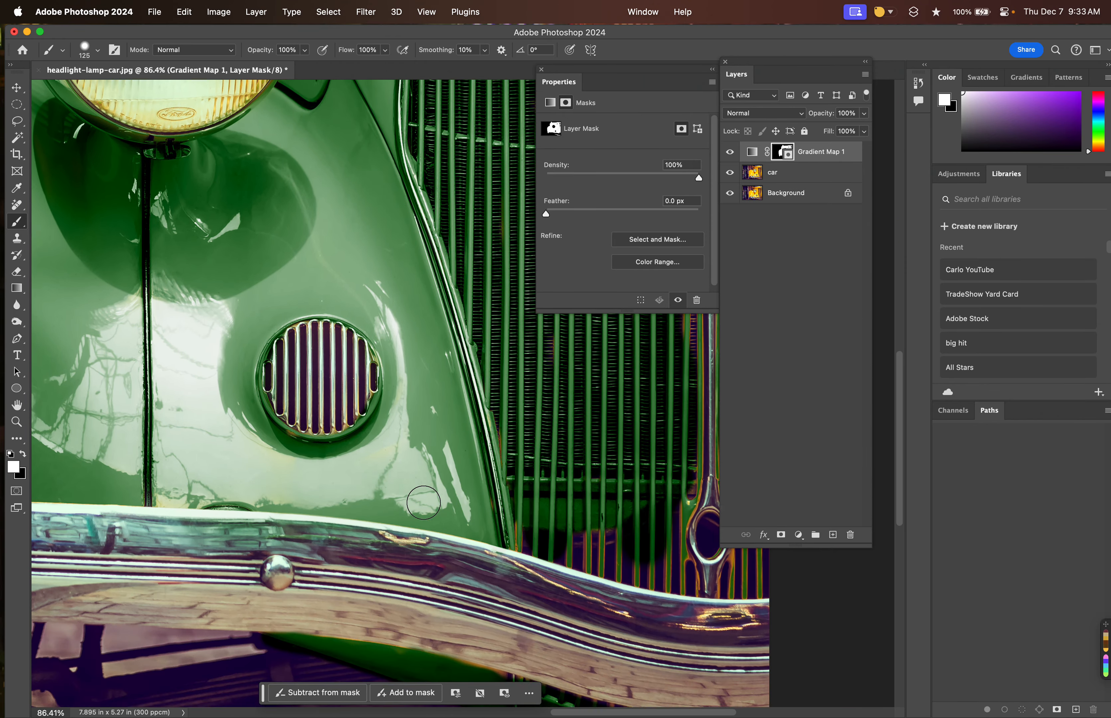
scroll(499, 519, right, 5)
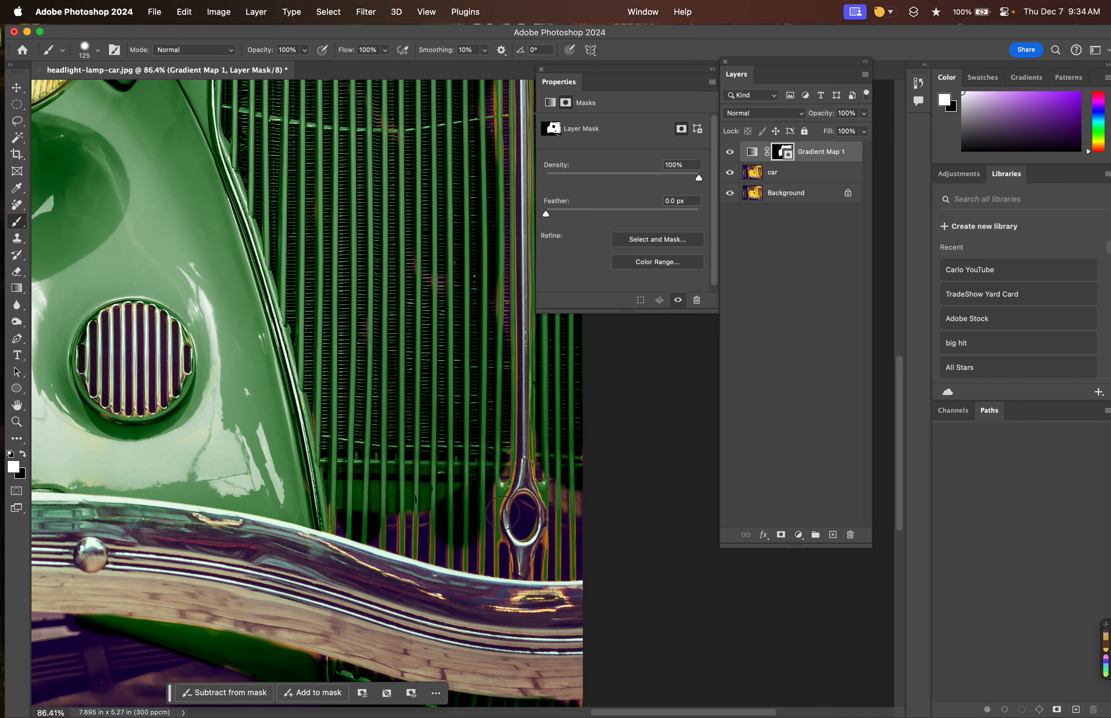
mouse_move(475, 519)
mouse_down()
mouse_move(460, 553)
mouse_move(393, 528)
mouse_move(355, 530)
mouse_move(331, 504)
mouse_move(521, 562)
mouse_move(556, 556)
mouse_move(566, 513)
mouse_move(574, 554)
mouse_move(556, 569)
mouse_move(500, 559)
mouse_move(502, 479)
mouse_move(486, 532)
mouse_move(497, 492)
mouse_move(536, 460)
mouse_move(554, 486)
mouse_move(530, 413)
mouse_up()
scroll(531, 414, up, 3)
mouse_move(486, 517)
mouse_down()
mouse_move(488, 307)
mouse_move(472, 393)
mouse_move(488, 230)
mouse_up()
scroll(488, 231, up, 6)
mouse_move(466, 491)
mouse_down()
mouse_move(467, 282)
mouse_move(450, 560)
mouse_move(479, 537)
mouse_move(504, 362)
mouse_move(537, 374)
mouse_move(492, 319)
mouse_move(489, 333)
mouse_move(488, 305)
mouse_up()
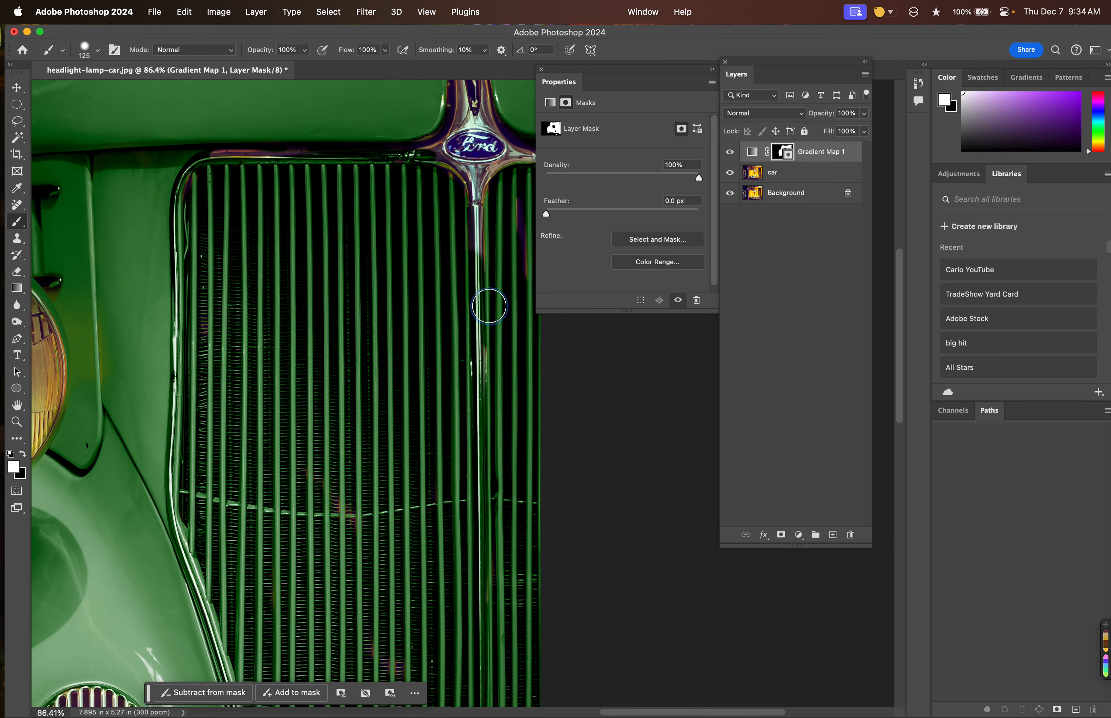
scroll(481, 294, right, 5)
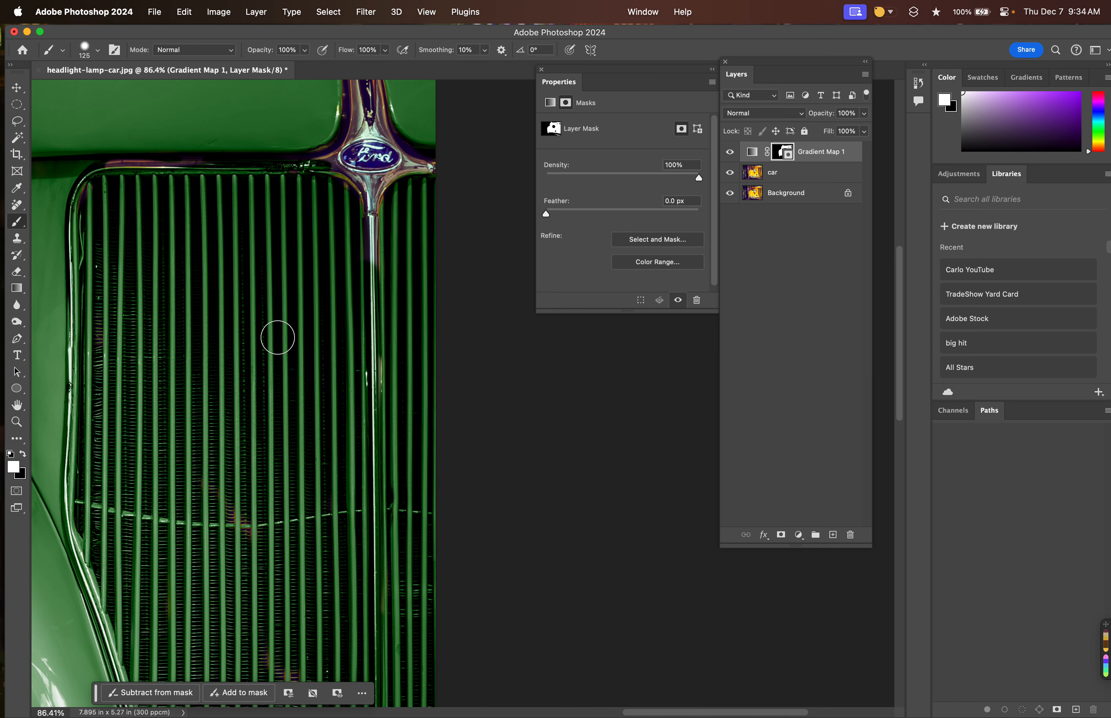
scroll(273, 334, left, 5)
mouse_move(263, 188)
mouse_down()
mouse_move(243, 169)
mouse_move(423, 225)
mouse_up()
scroll(412, 436, down, 10)
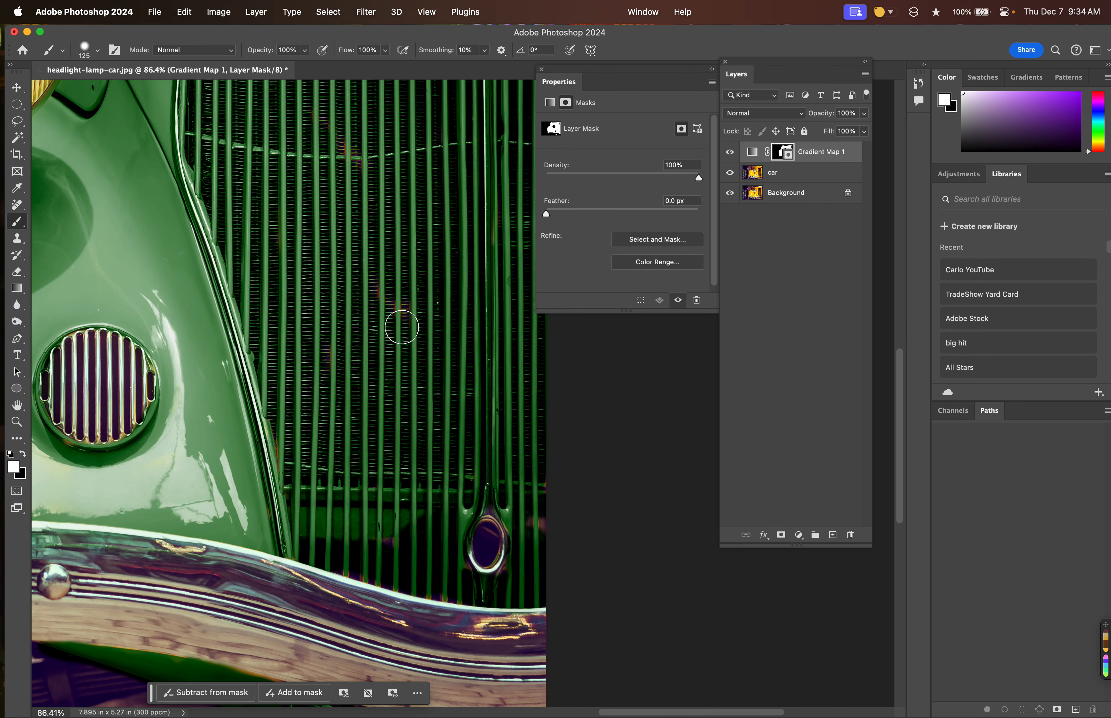
scroll(345, 355, down, 2)
scroll(345, 354, left, 1)
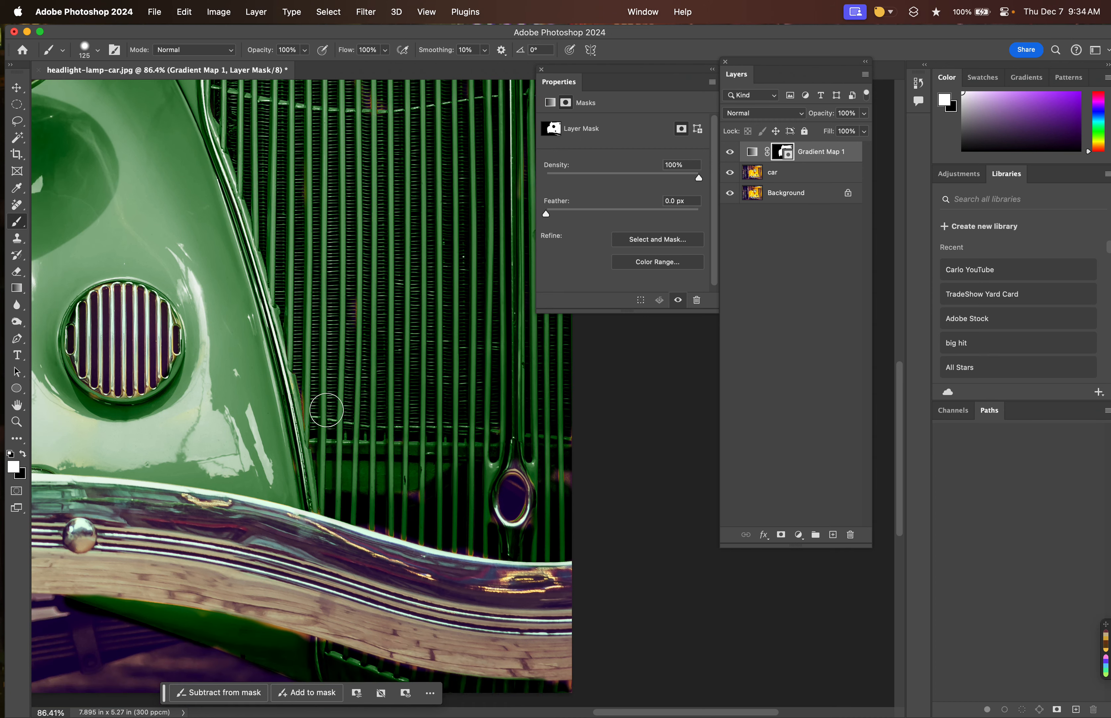
scroll(375, 319, down, 5)
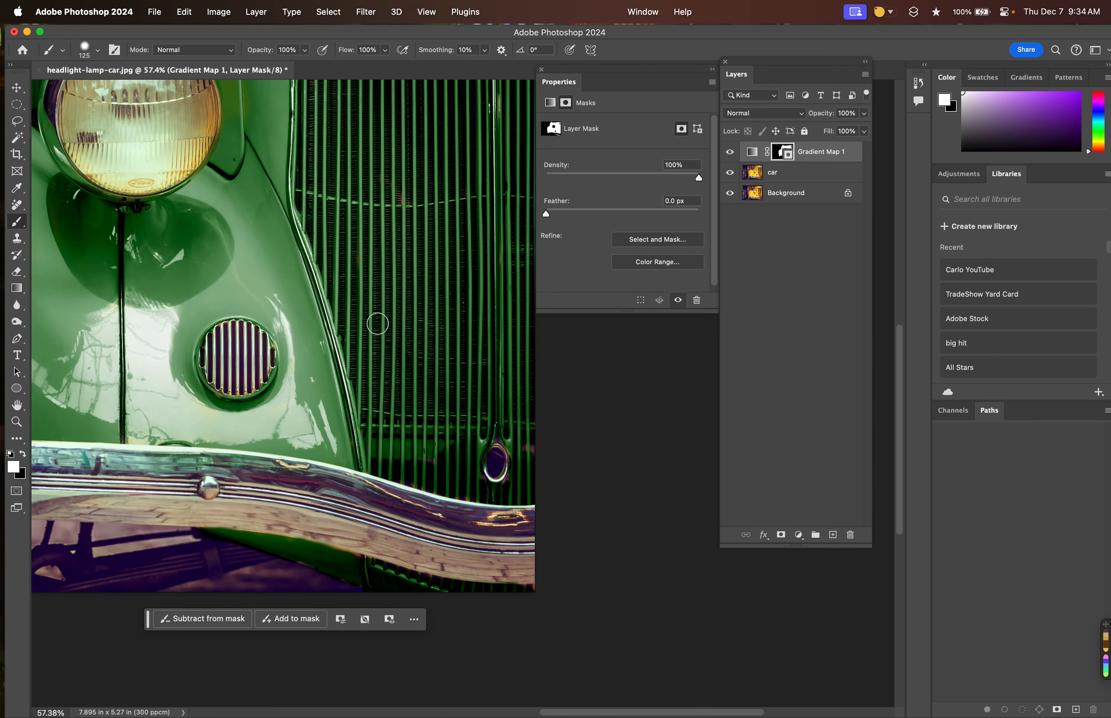
scroll(394, 321, up, 6)
scroll(394, 321, left, 4)
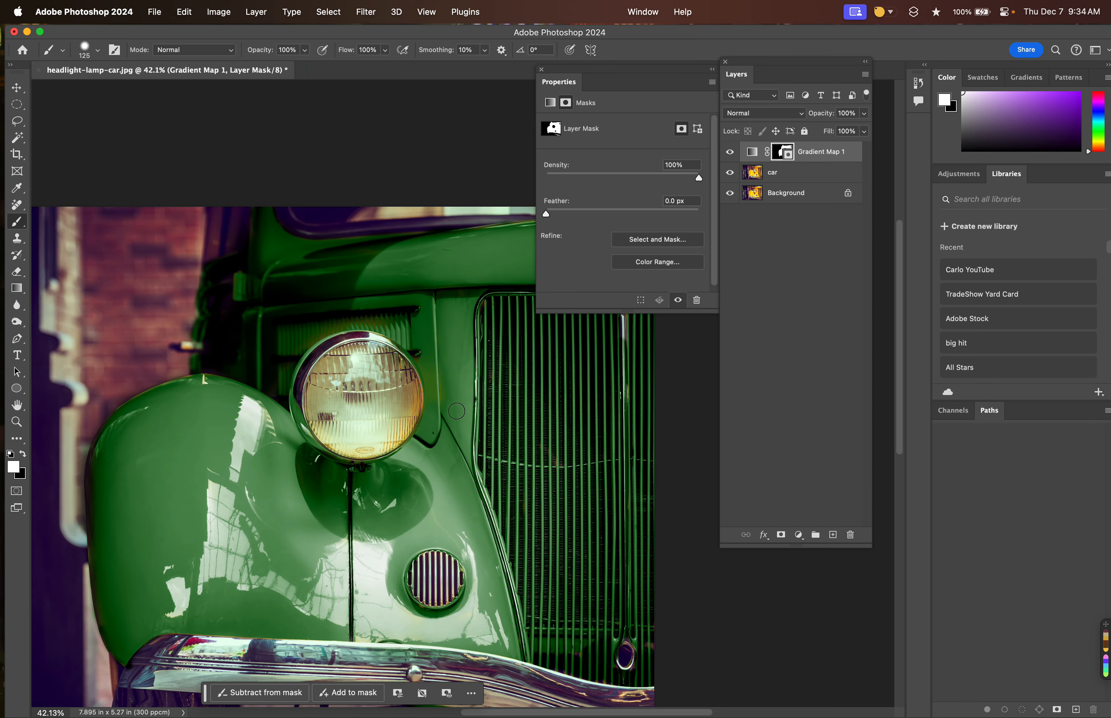
scroll(456, 411, down, 3)
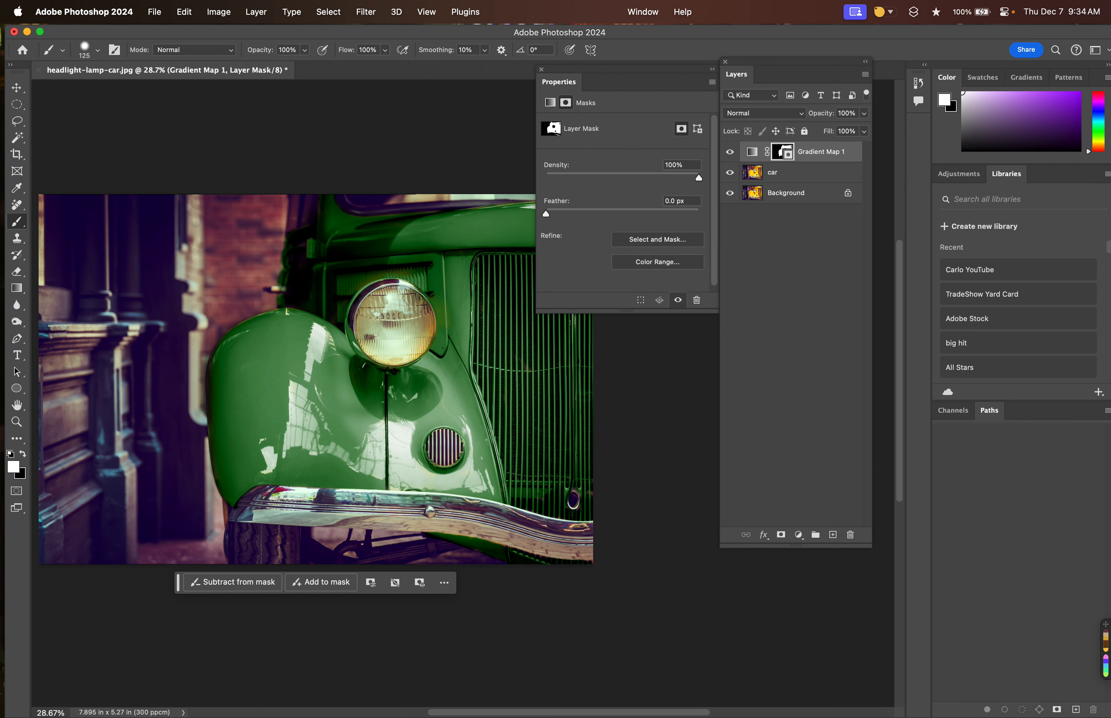
- Switch to Finder and preview headlights-new-red-car-car-dealership.jpg from Downloads, then close the preview
key(super+Tab)
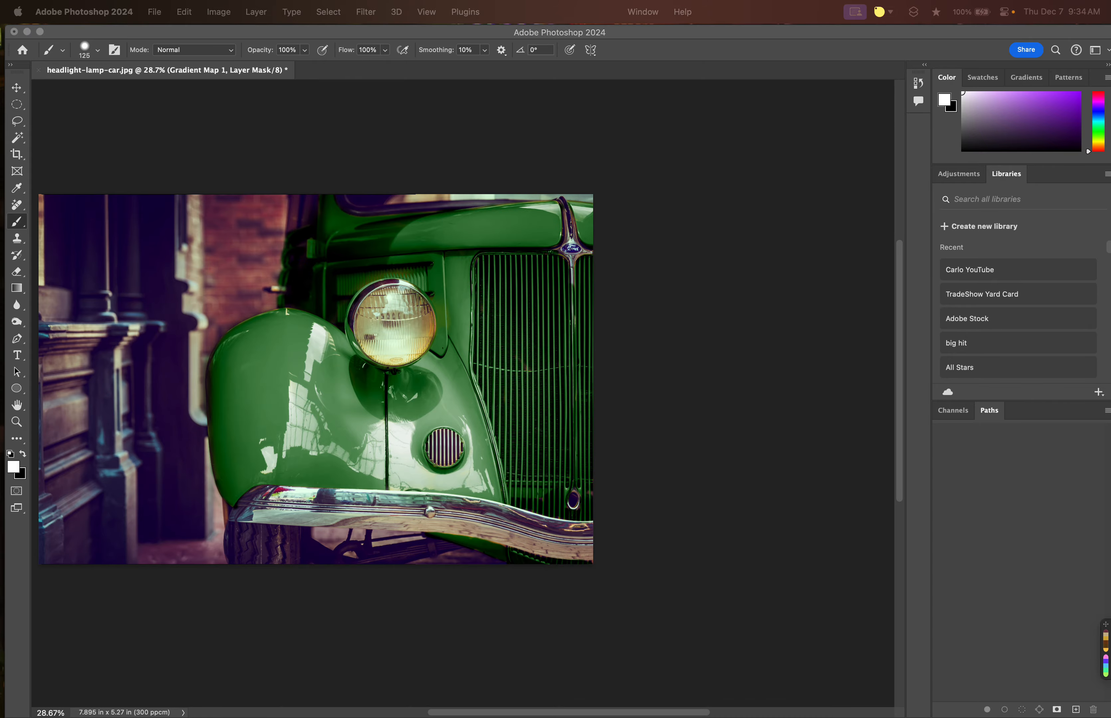
key(super+Tab)
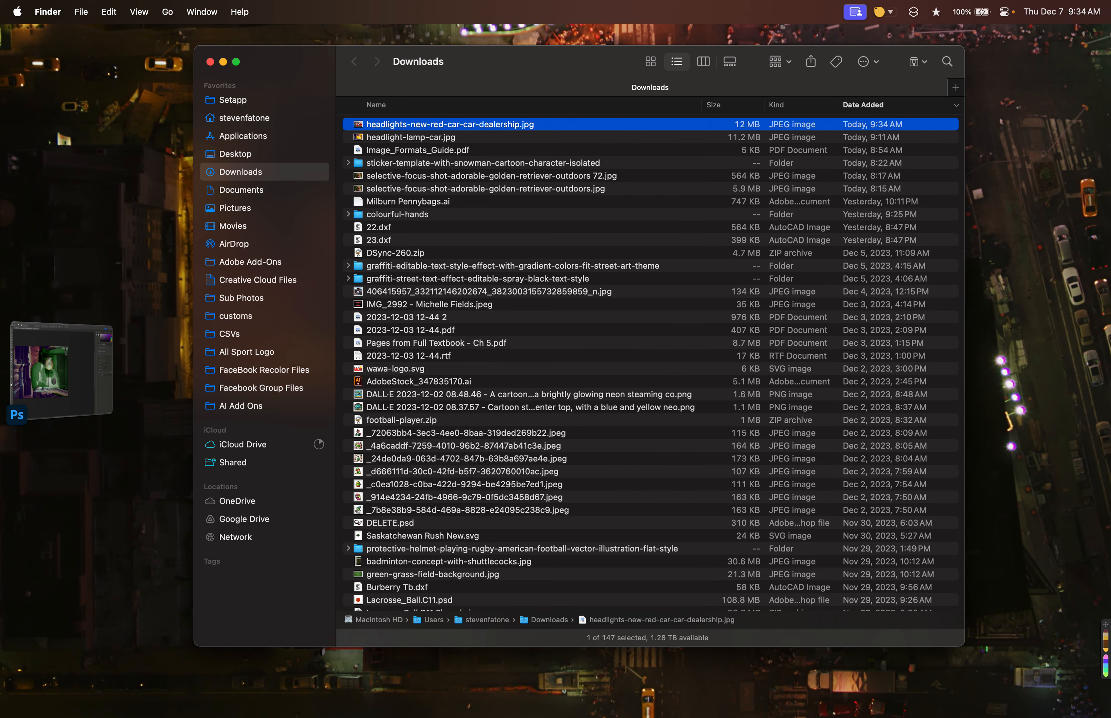
double_click(498, 125)
key(super+w)
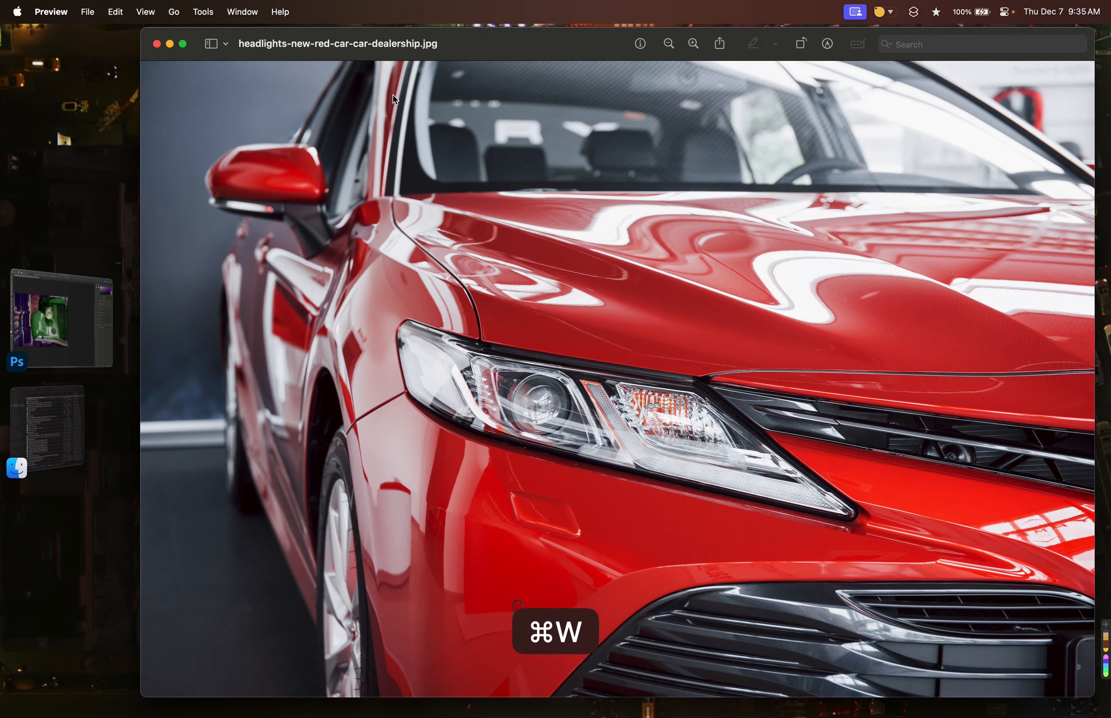
- Open headlights-new-red-car-car-dealership.jpg in Photoshop and return to the headlight-lamp-car document
click(45, 424)
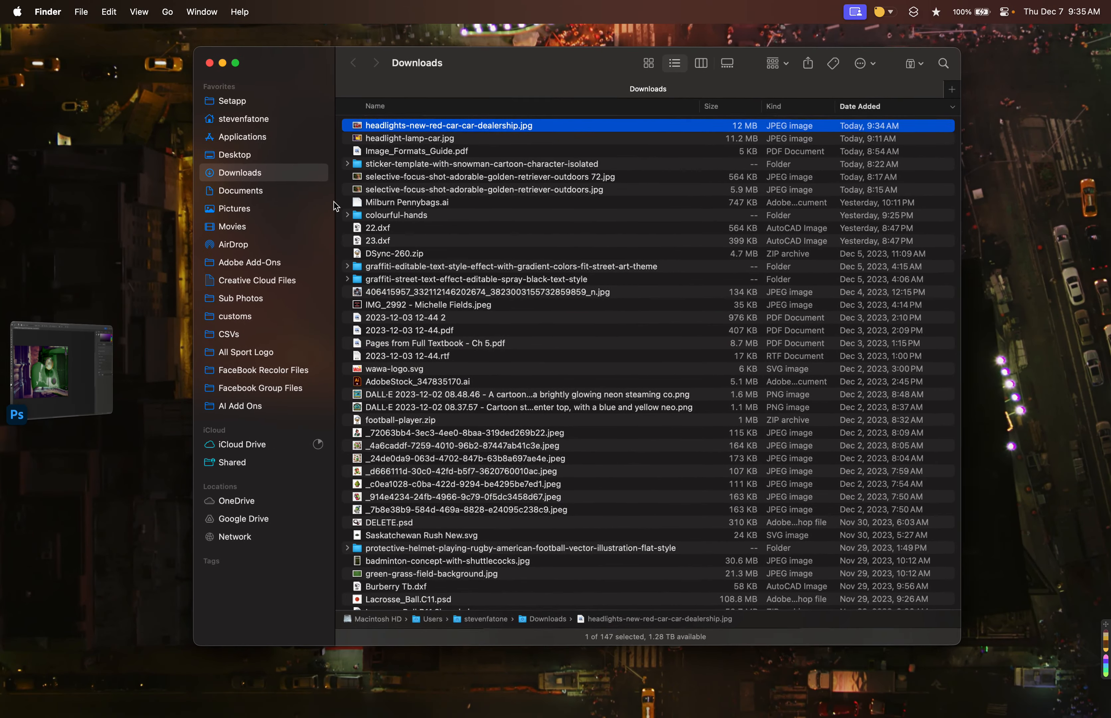
drag(462, 714, 545, 692)
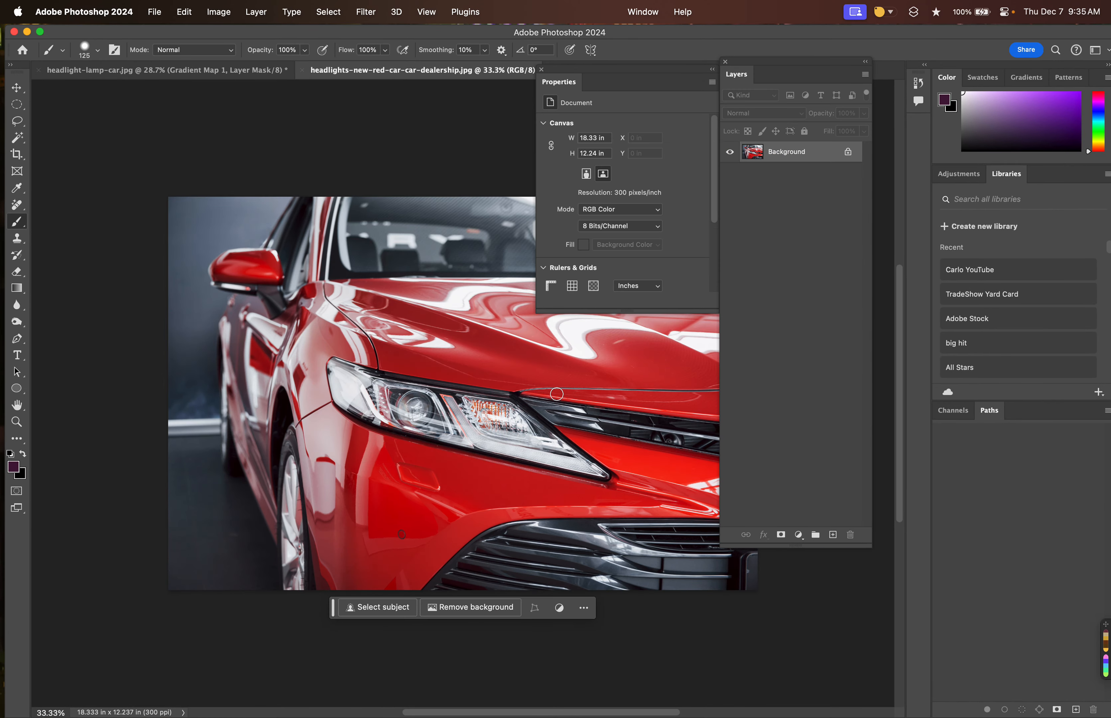
drag(587, 72, 729, 222)
click(227, 81)
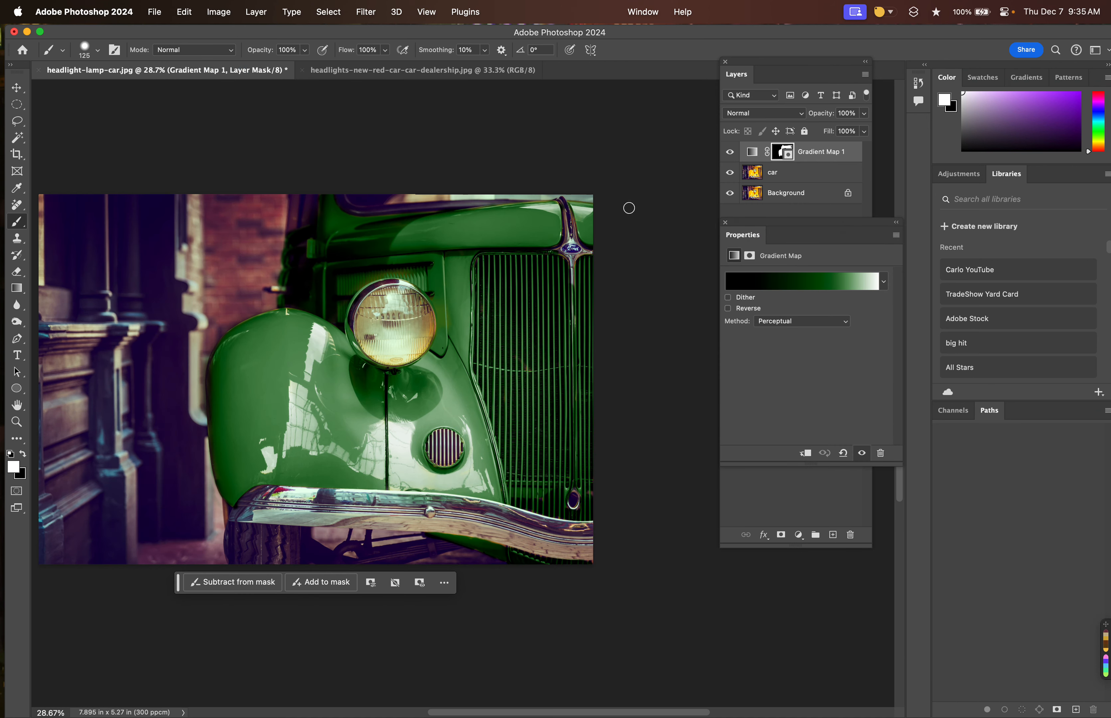
- Move the Properties panel out of its dock beside the Layers panel in the headlight-lamp-car document
click(422, 70)
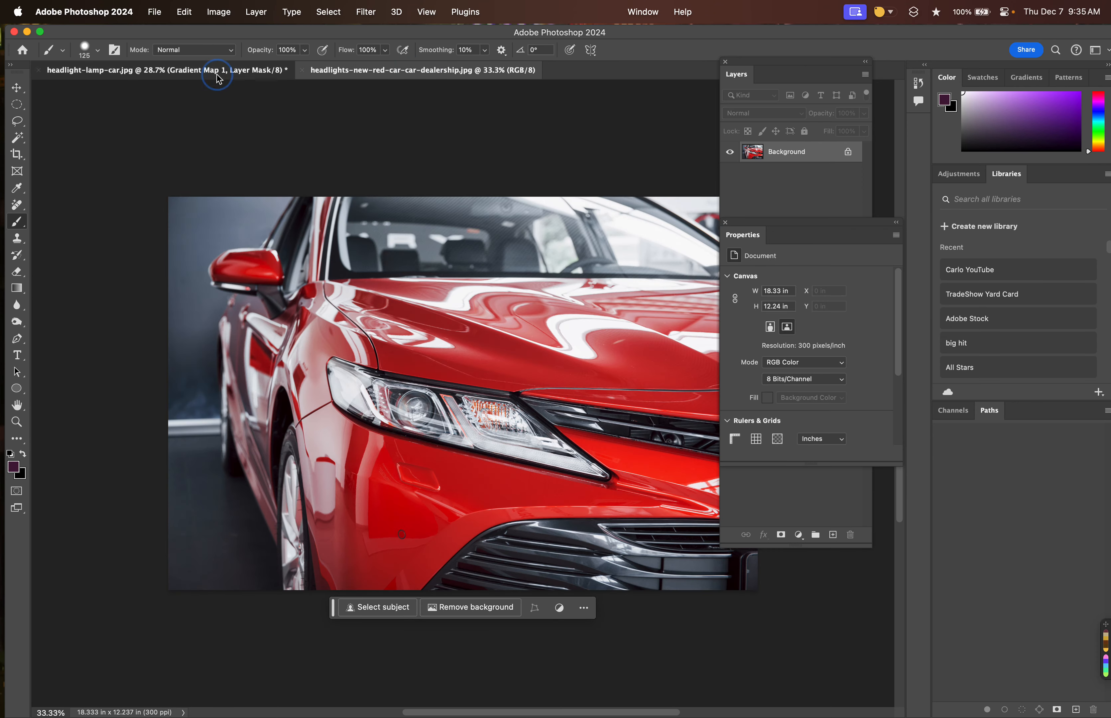
click(235, 73)
drag(799, 225, 740, 370)
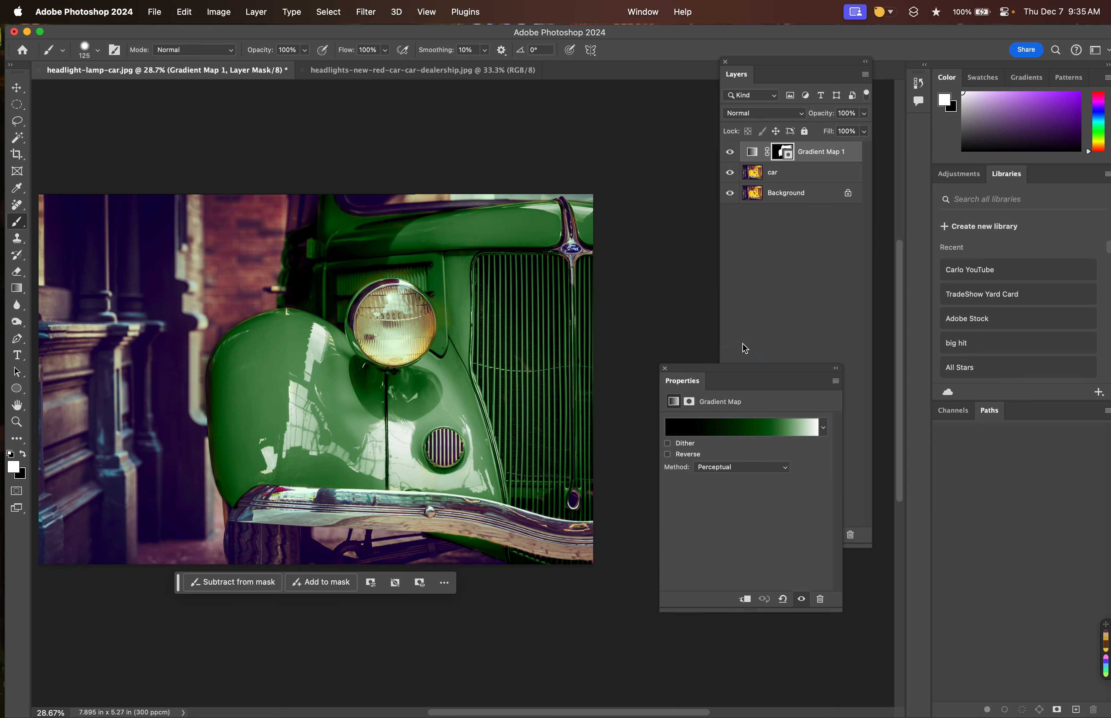
- Copy the Gradient Map 1 adjustment layer with its mask into the red car document, then compare both documents
click(754, 154)
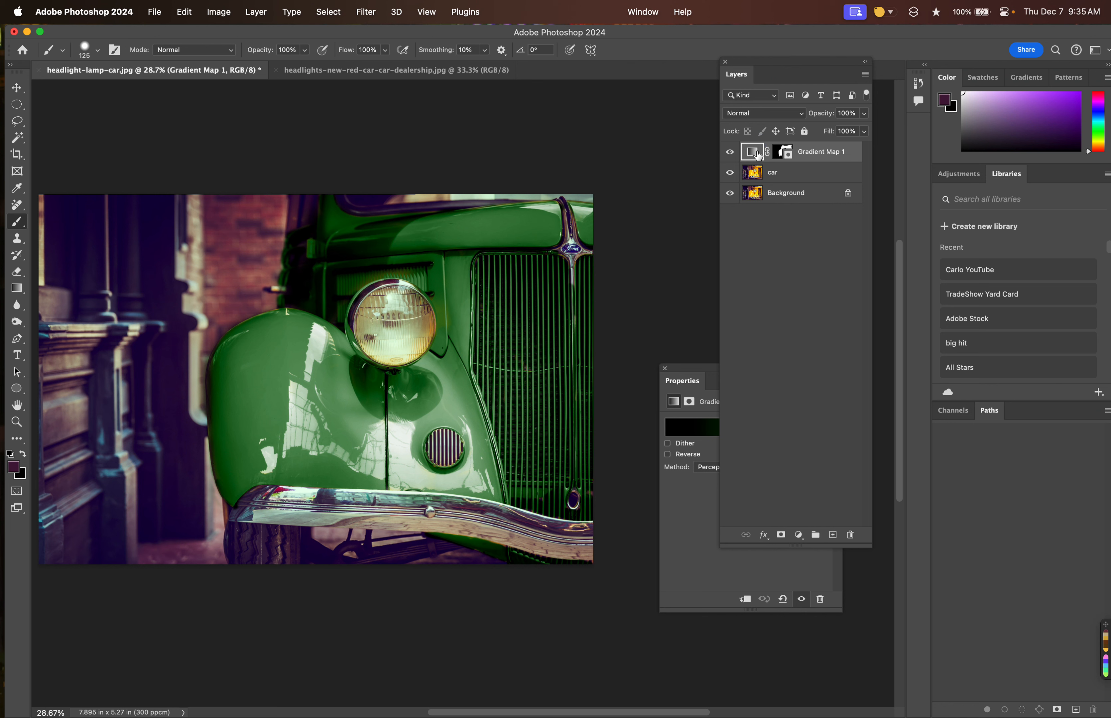
drag(821, 152, 443, 303)
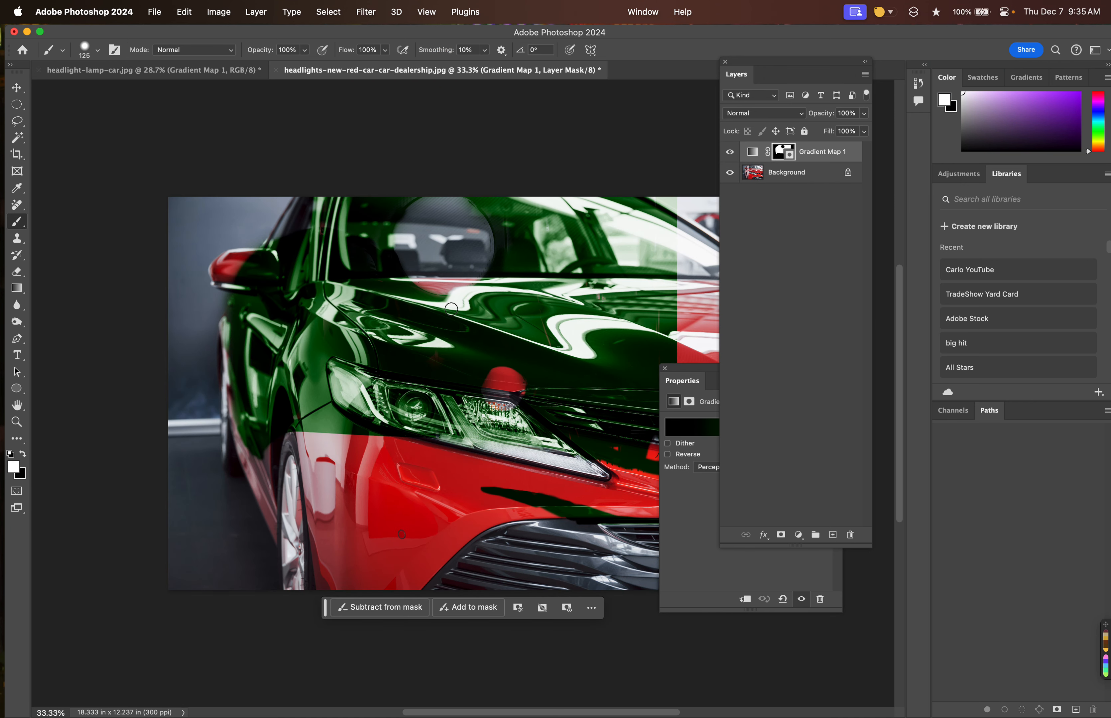
scroll(496, 374, up, 3)
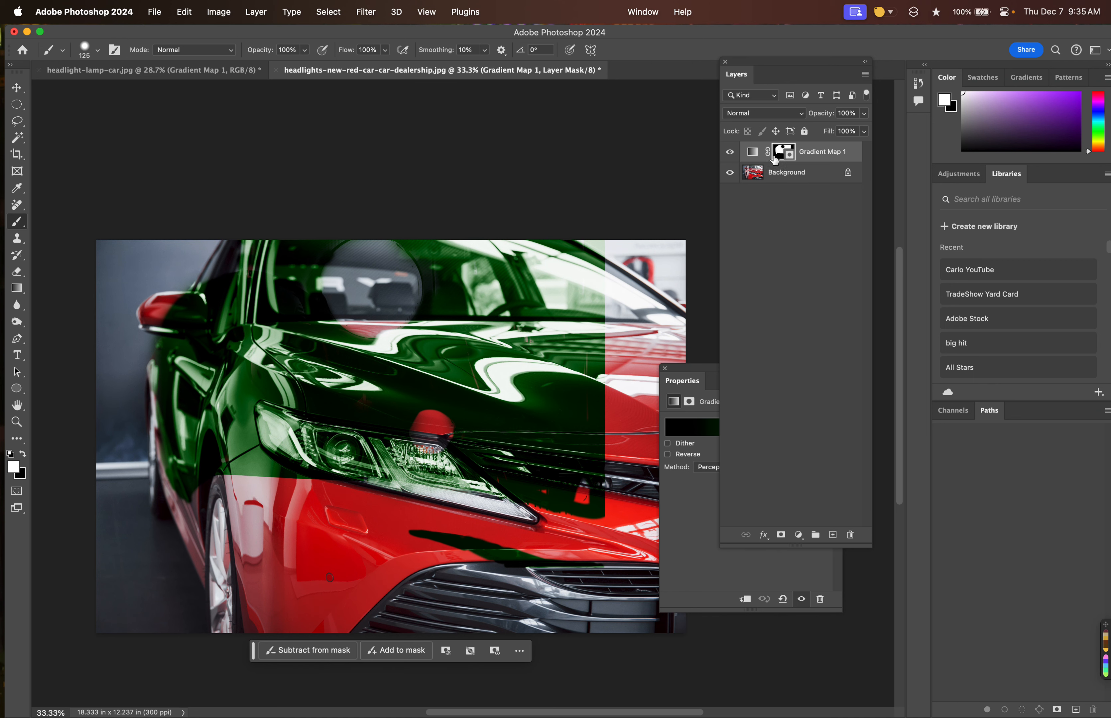
click(187, 70)
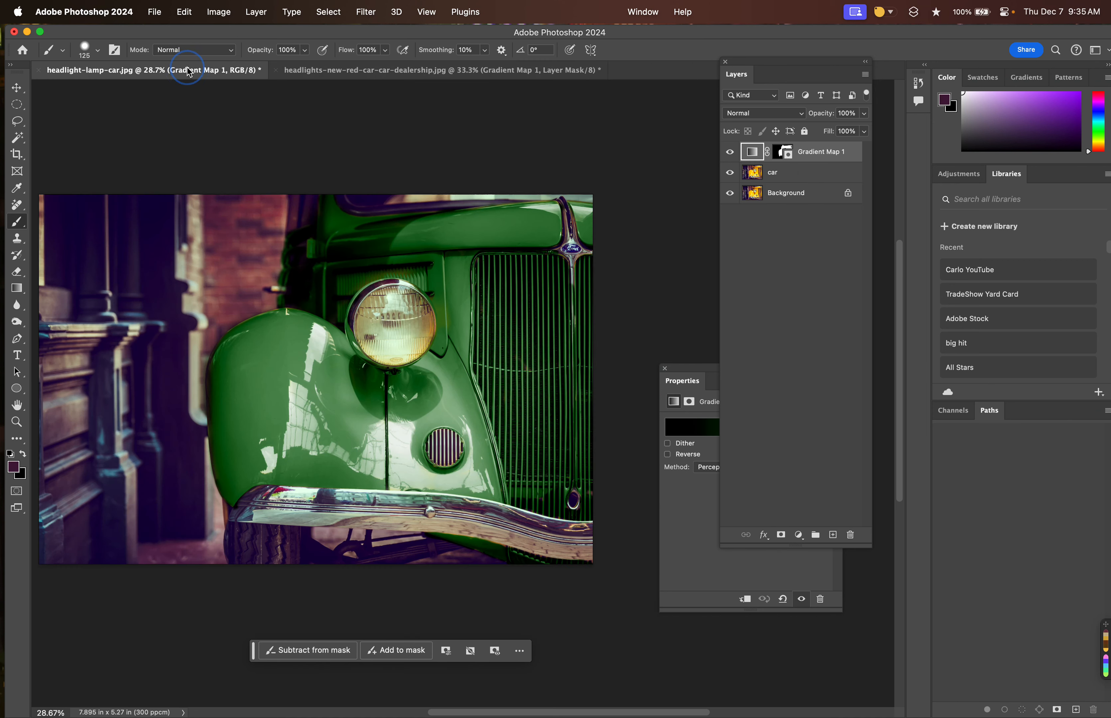
click(511, 77)
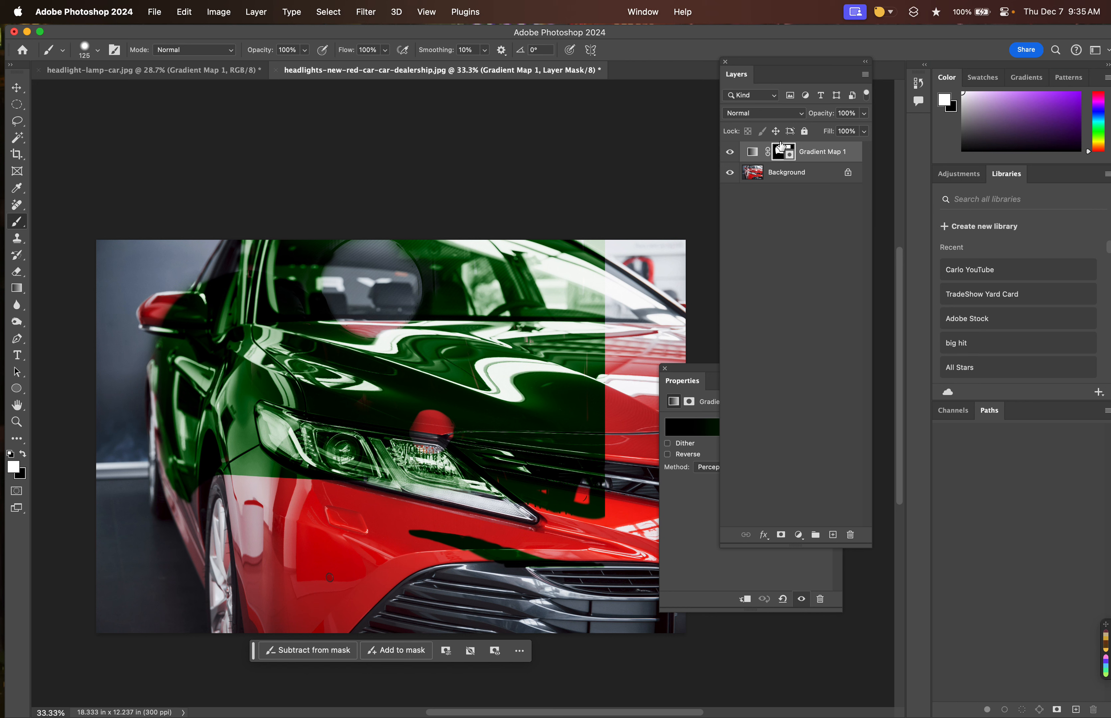
- Fill the Gradient Map 1 layer mask with black in the red car document
click(785, 161)
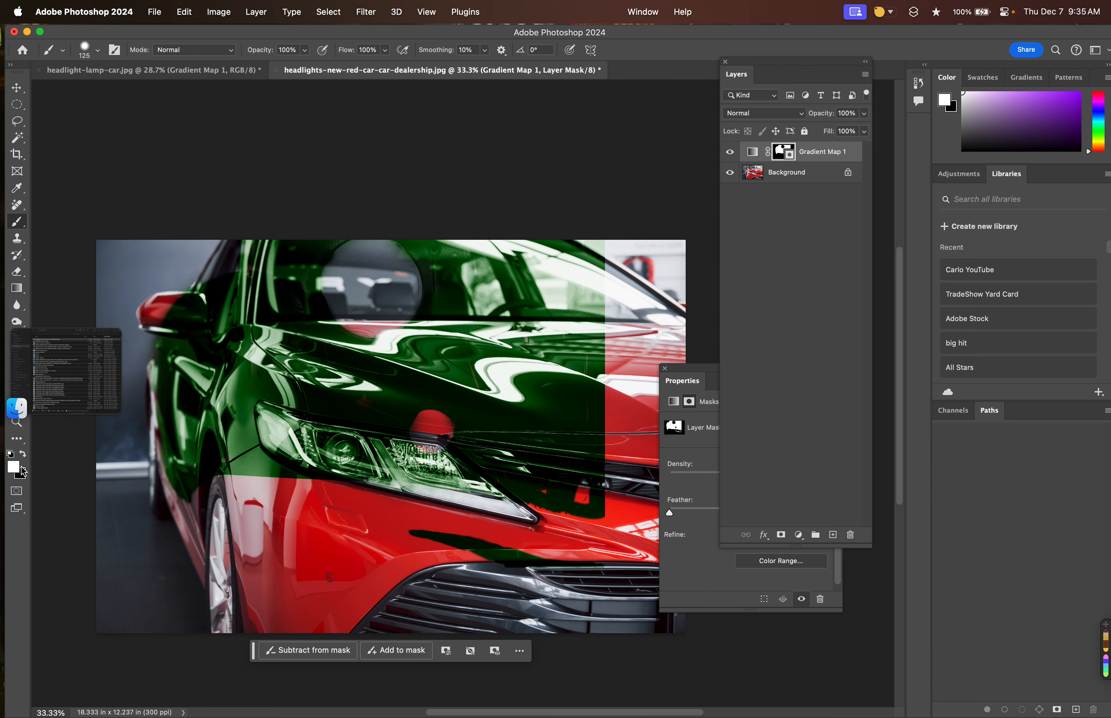
key(x)
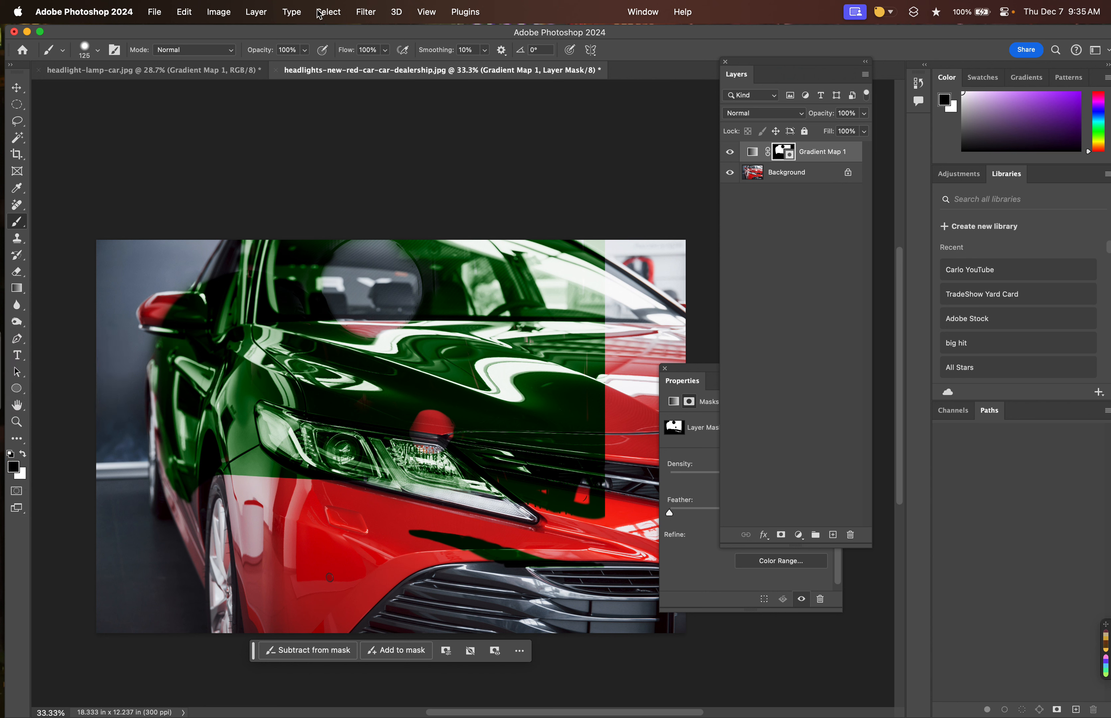
click(325, 13)
mouse_move(228, 18)
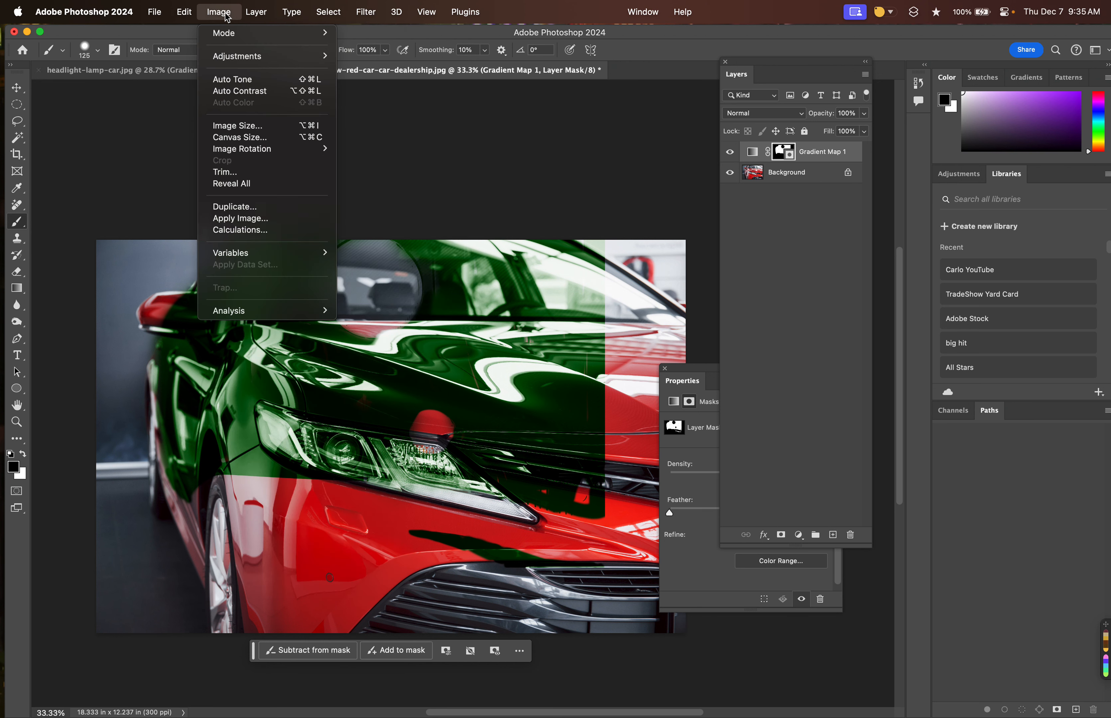
mouse_move(184, 14)
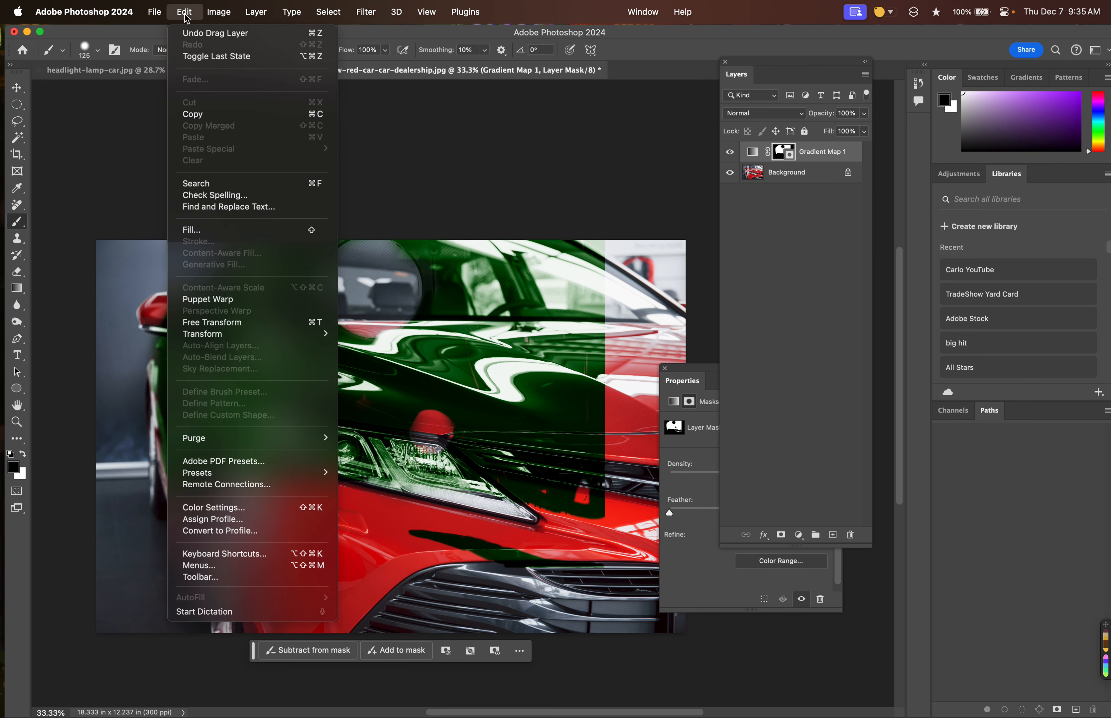
click(242, 230)
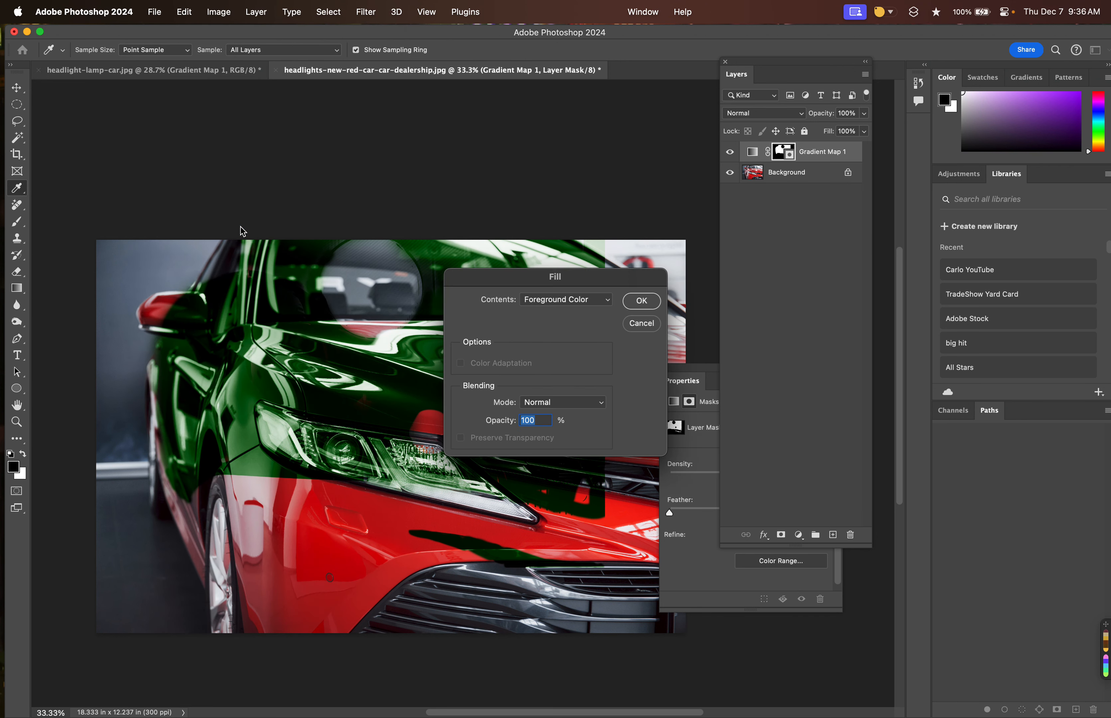
click(652, 308)
key(b)
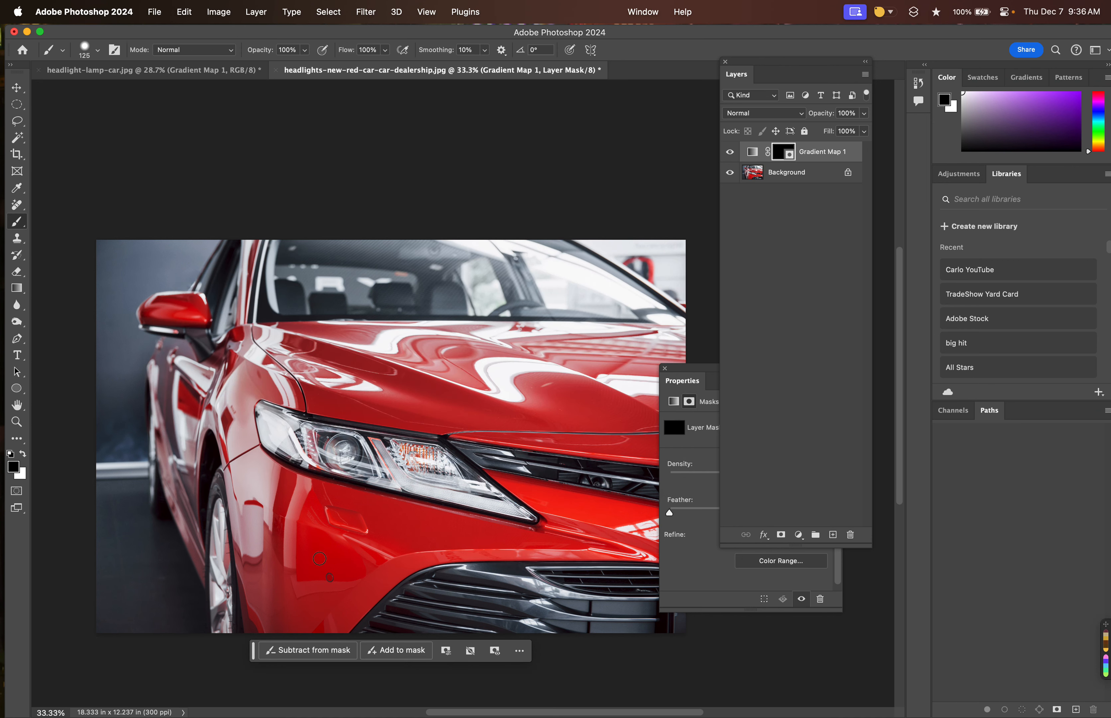
- Open Color Range on the Background layer and sample the red body paint, adding several more red shades
scroll(453, 352, down, 1)
scroll(453, 352, right, 1)
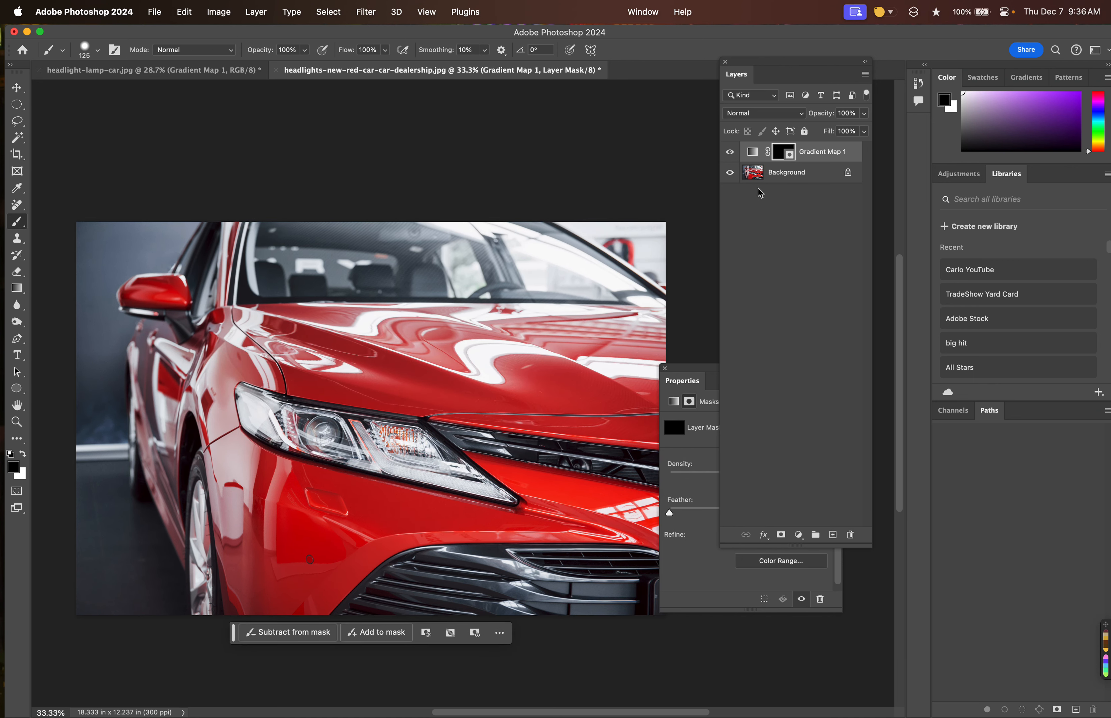
click(783, 175)
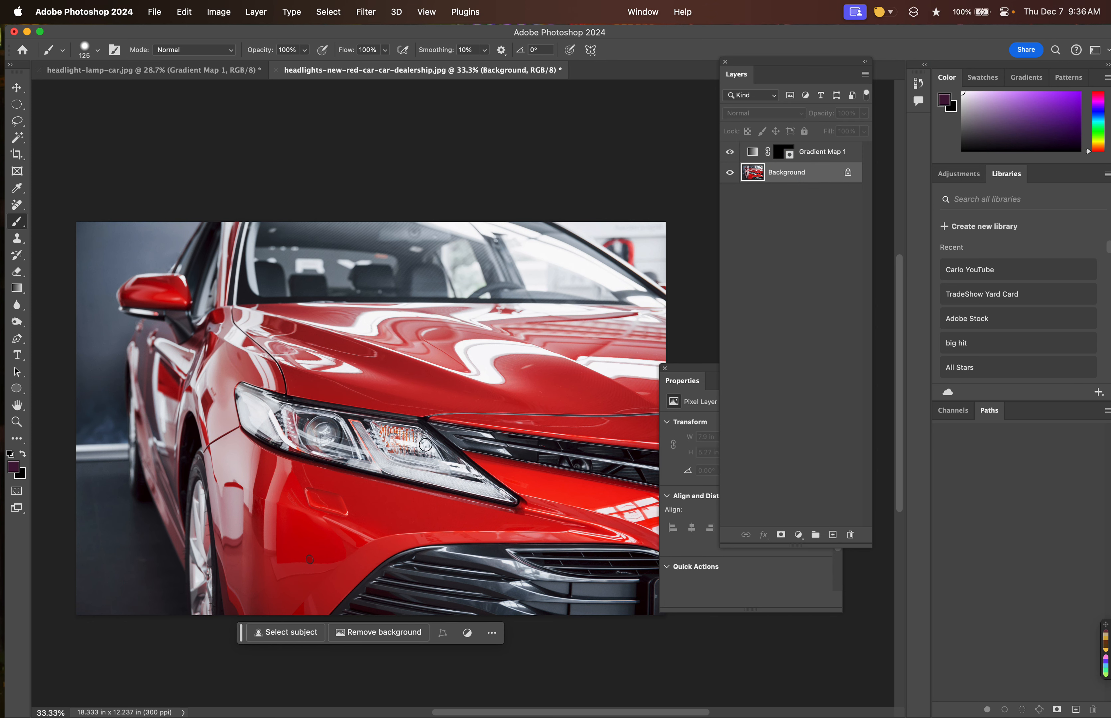
scroll(480, 377, down, 1)
scroll(480, 377, right, 2)
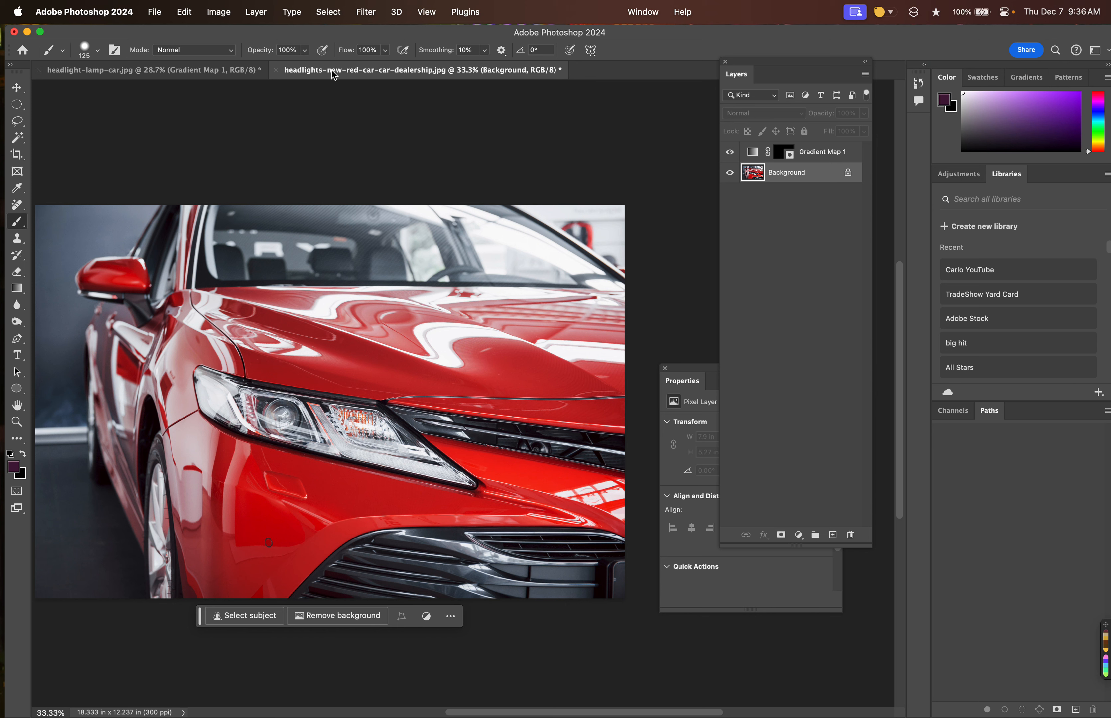
click(328, 12)
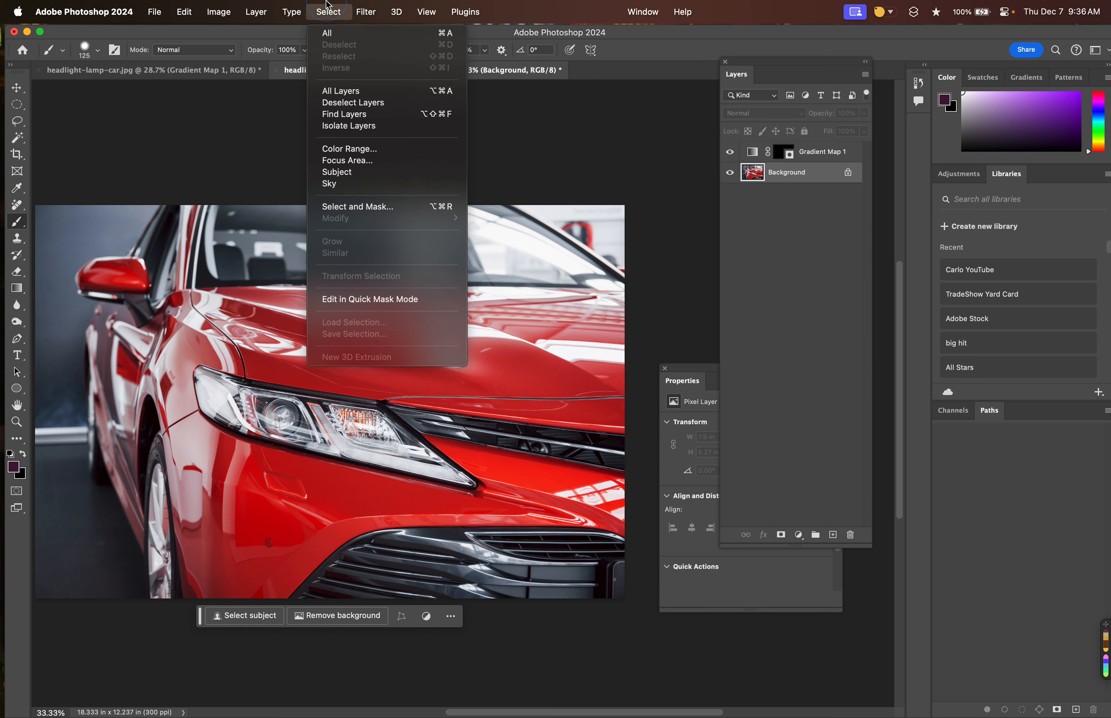
click(363, 148)
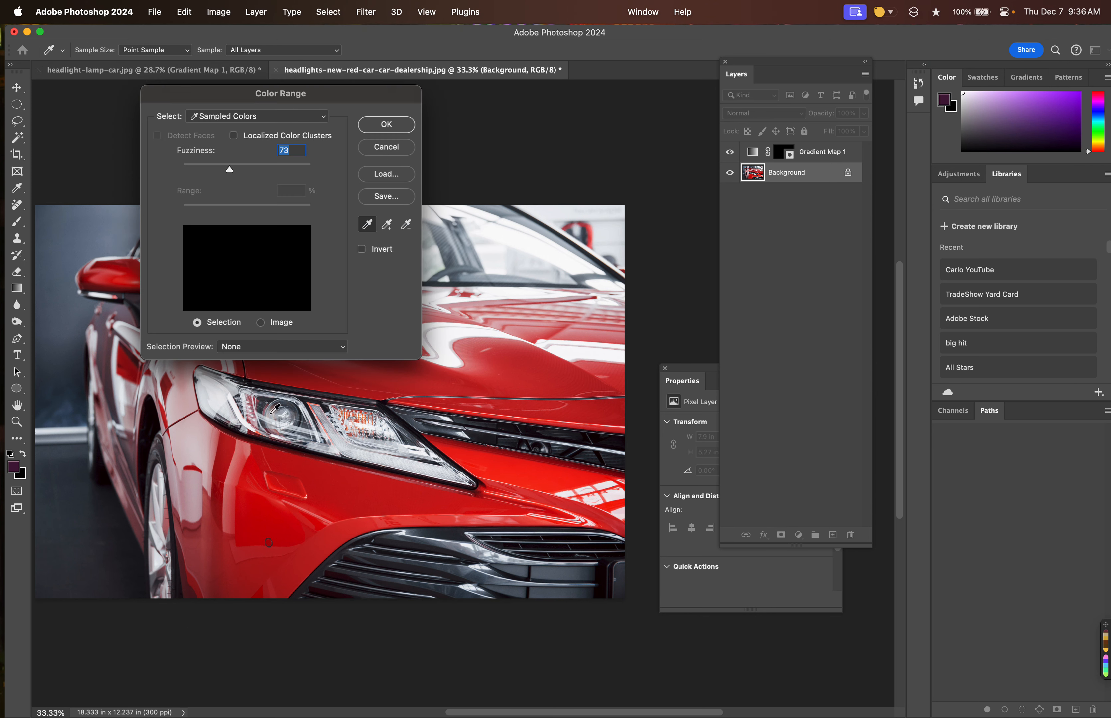
click(264, 508)
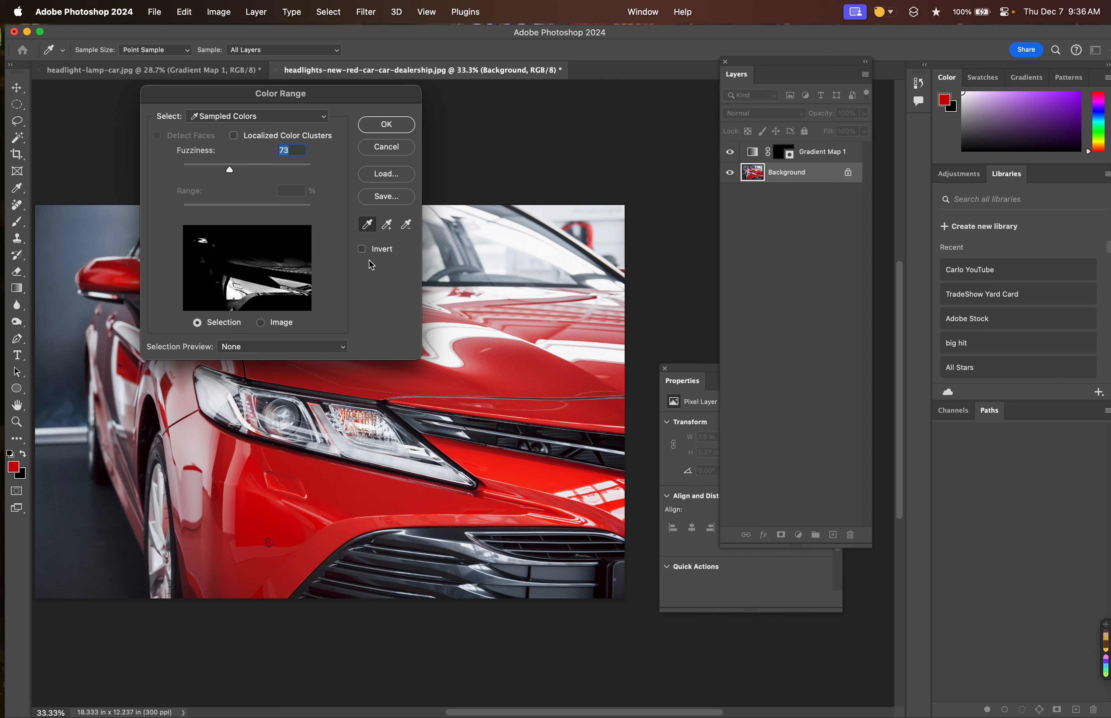
click(390, 227)
click(370, 494)
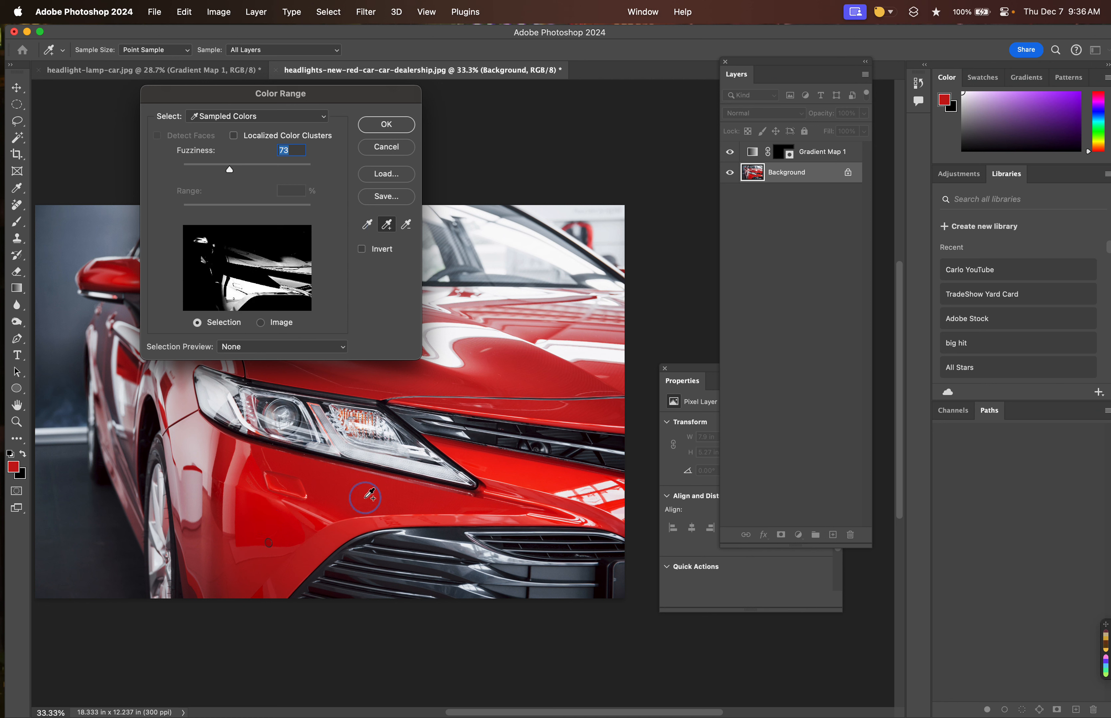
click(490, 349)
click(538, 334)
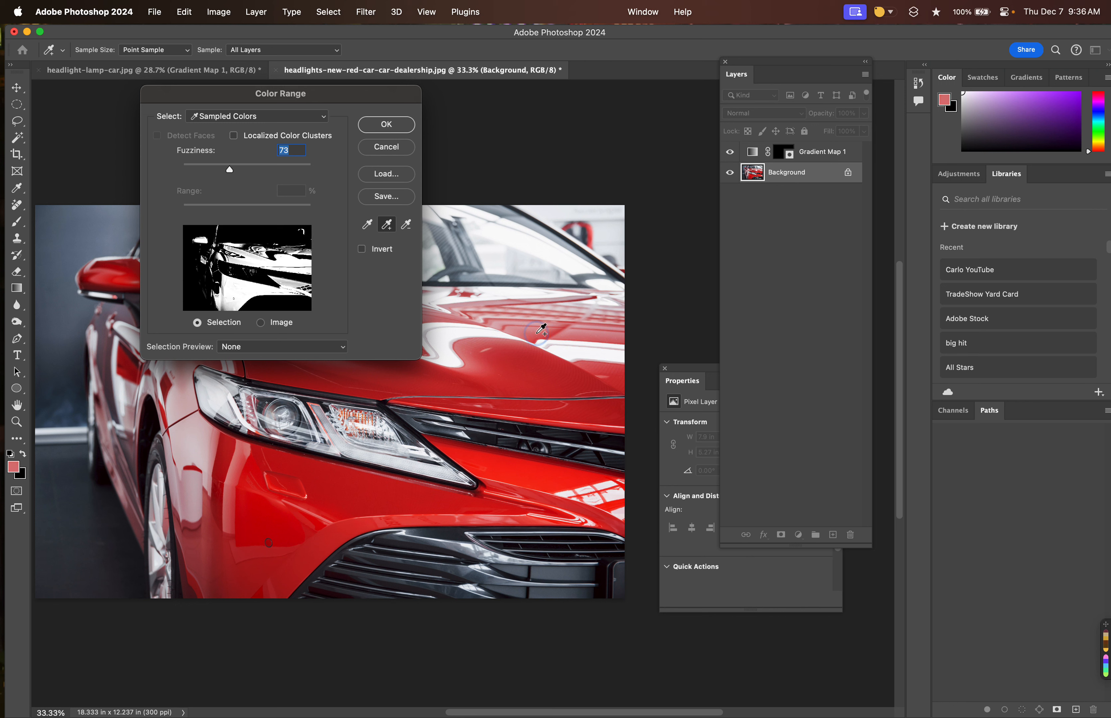
click(201, 549)
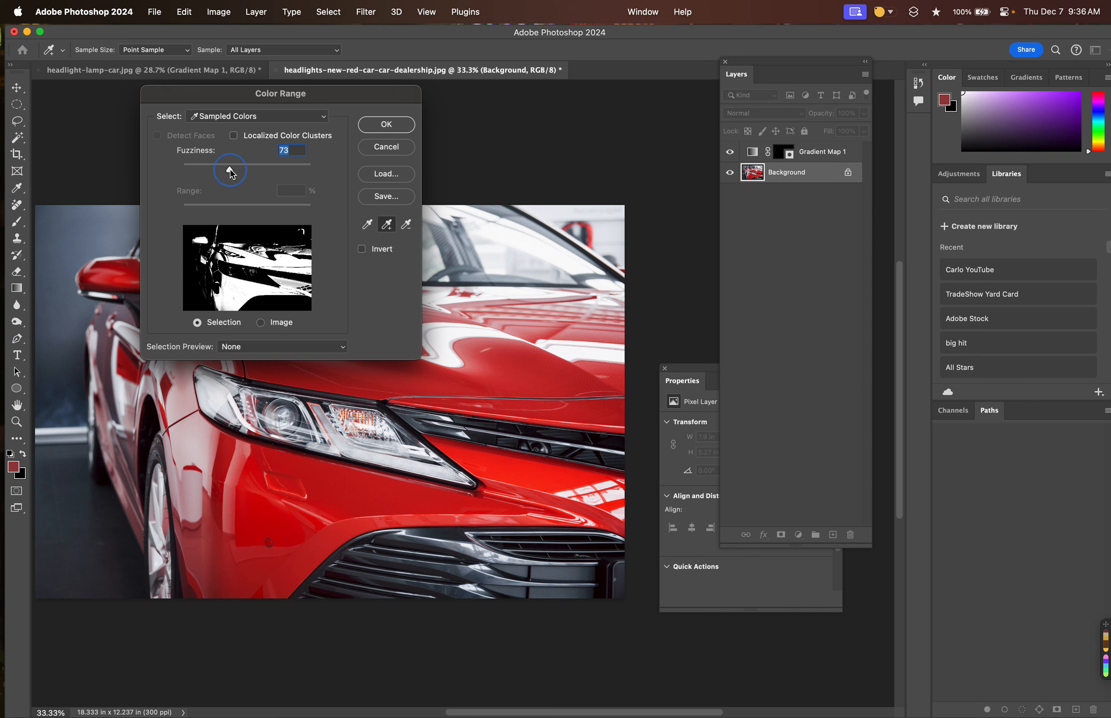
- Set the Color Range fuzziness to 140 and apply the selection
drag(230, 170, 260, 170)
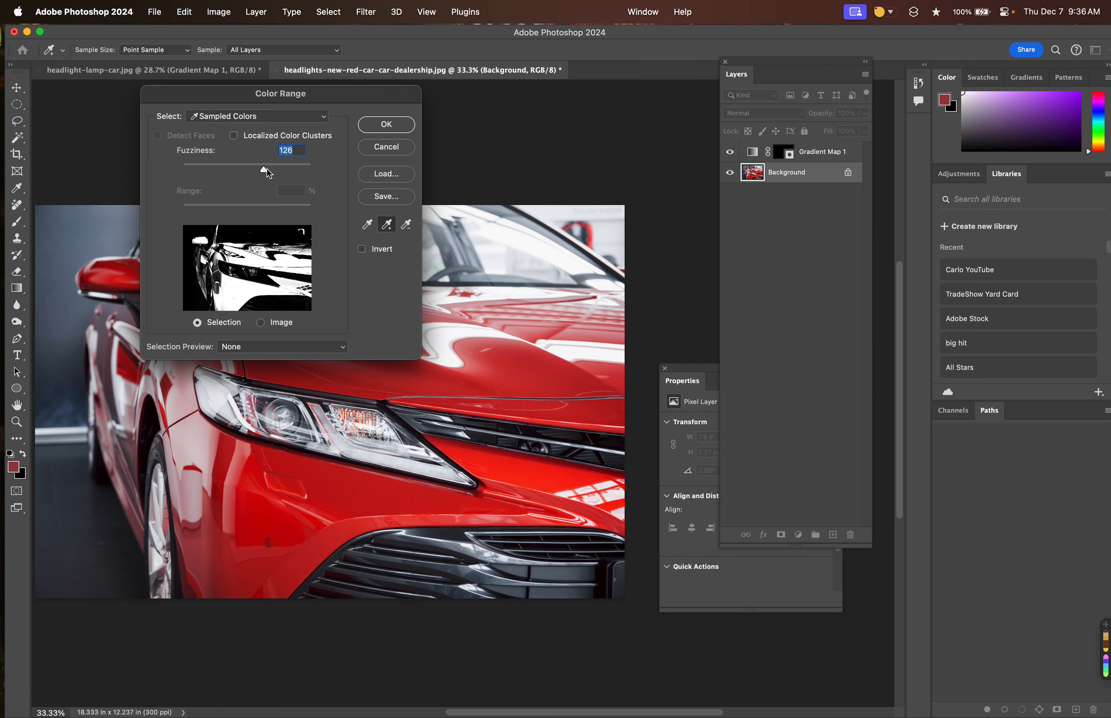
drag(268, 169, 273, 169)
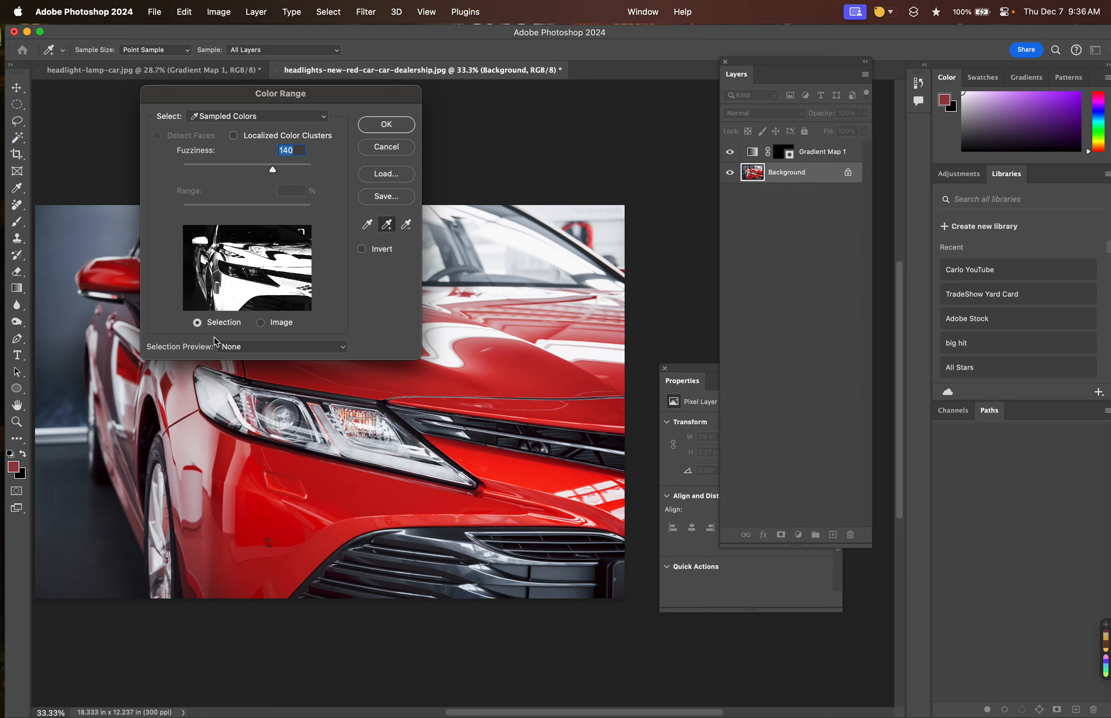
click(387, 125)
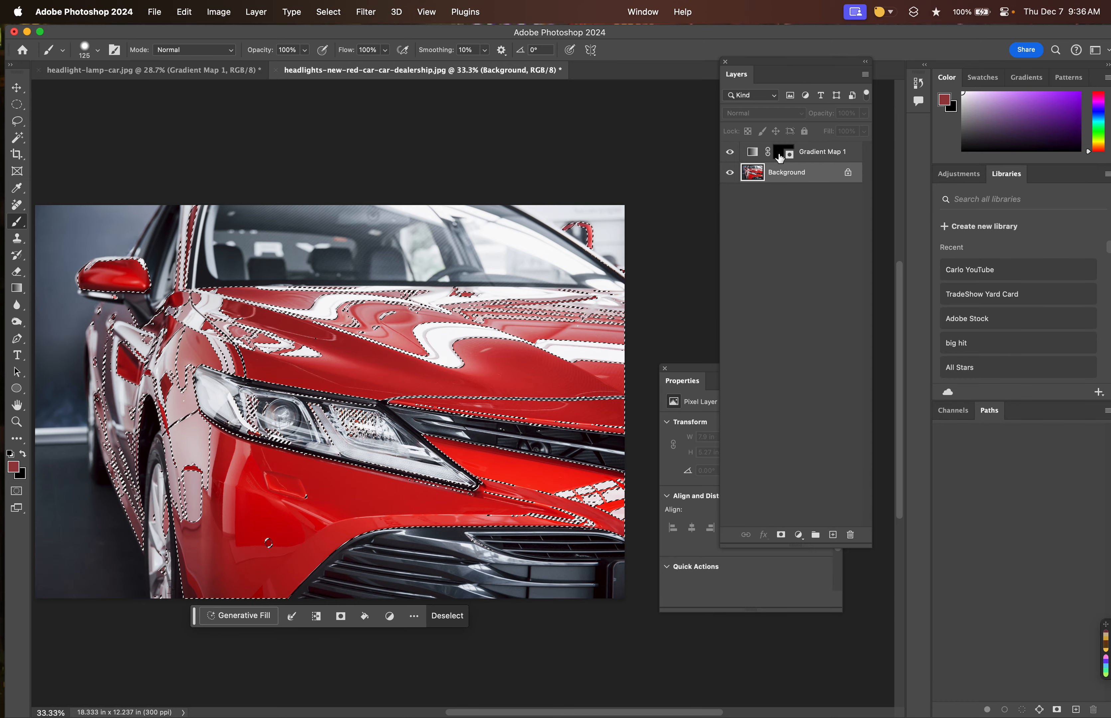
- Fill the selection with white on the Gradient Map 1 layer mask, then deselect
click(780, 159)
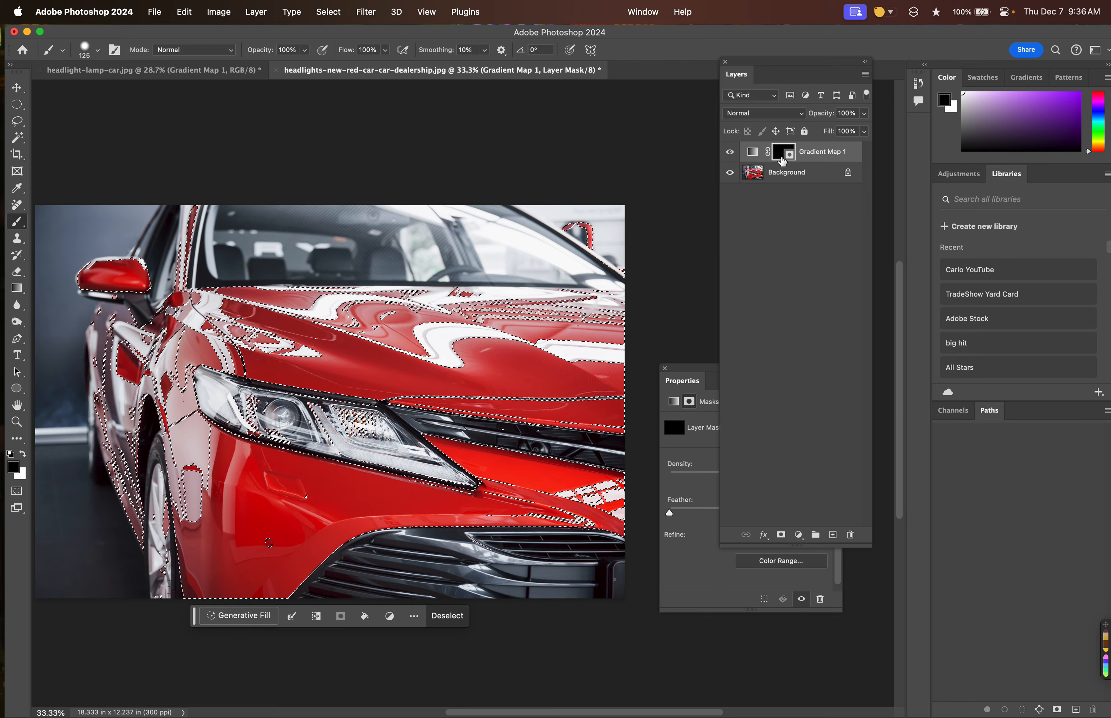
click(23, 453)
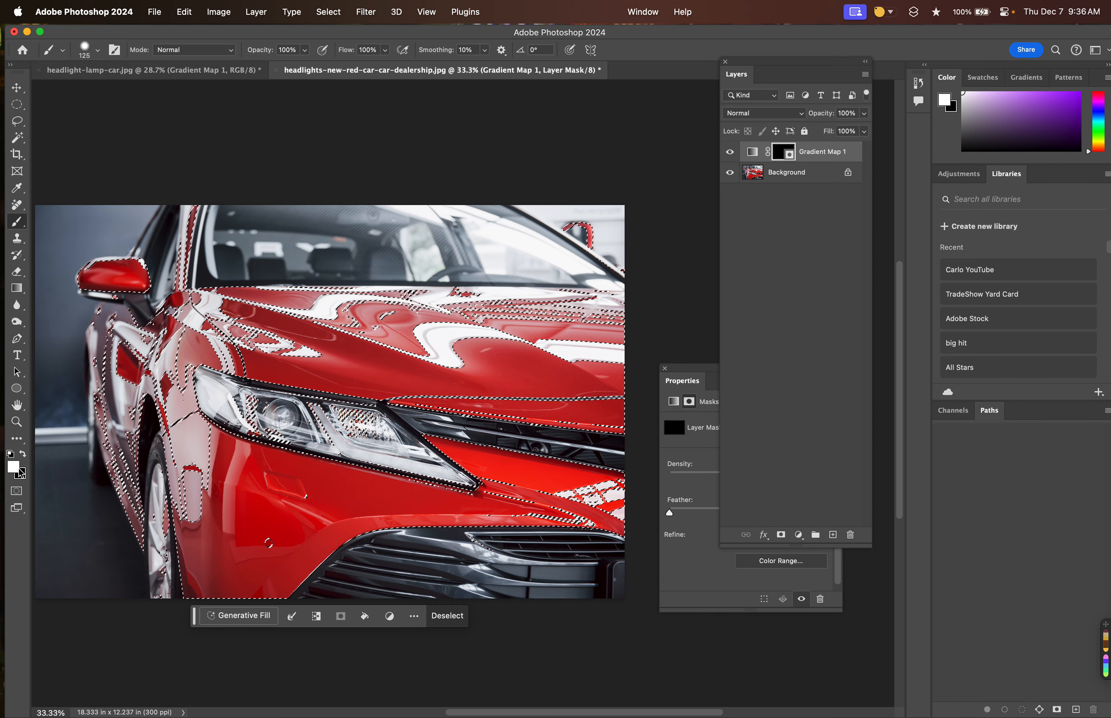
click(185, 13)
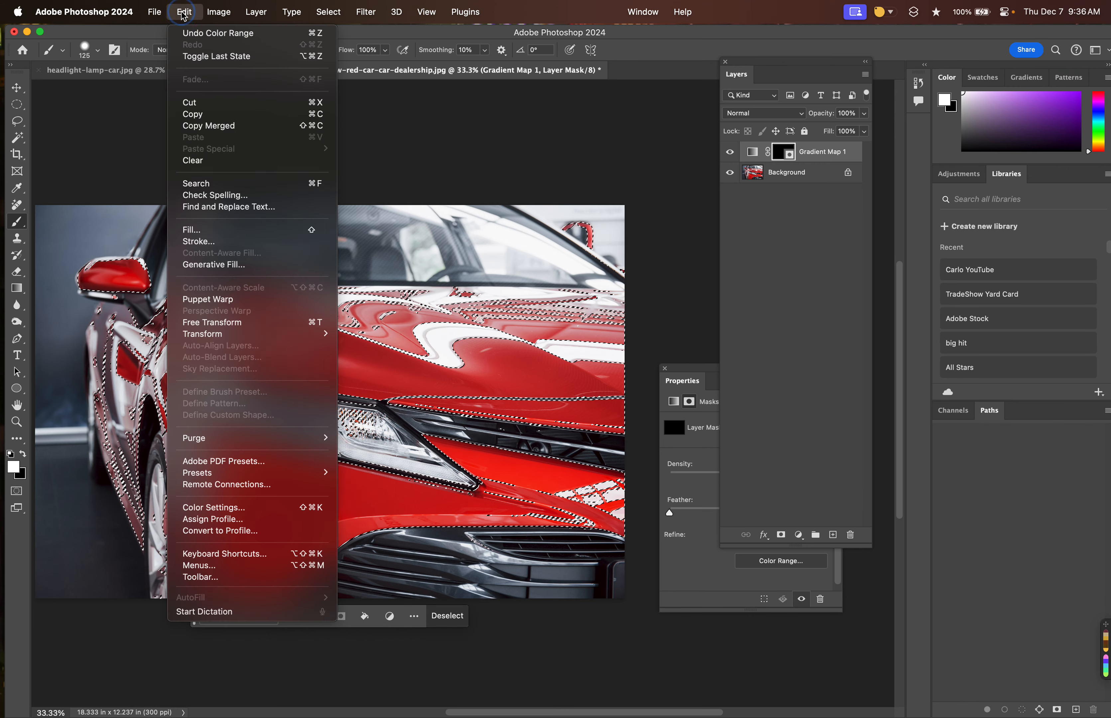
click(218, 230)
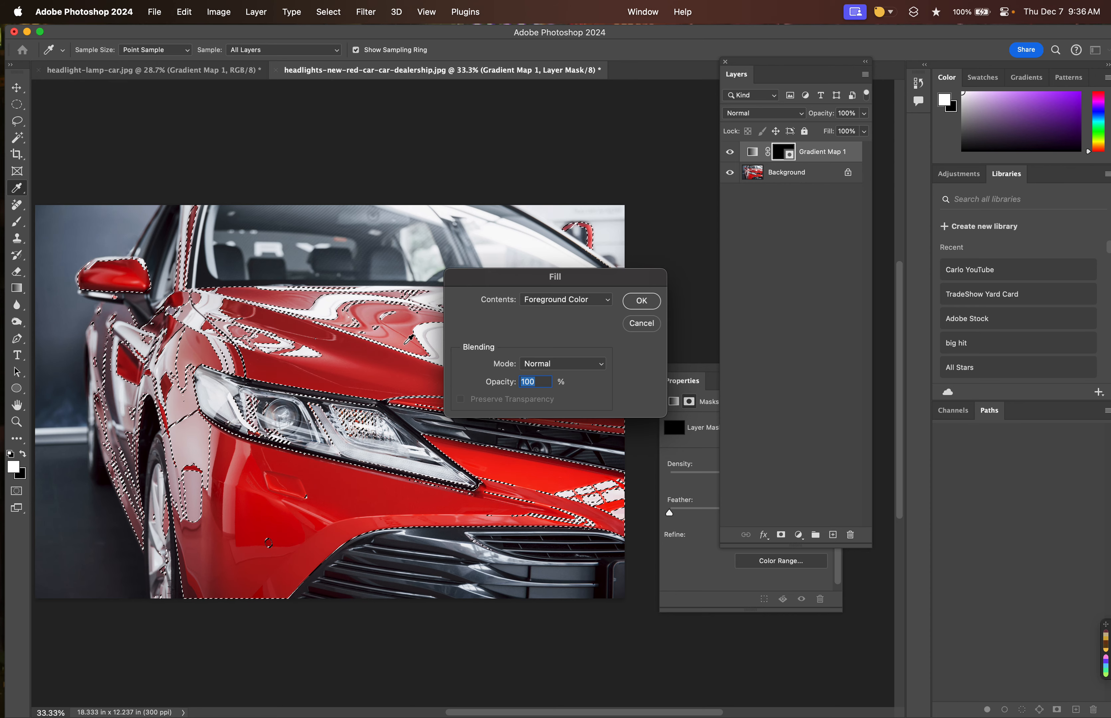
click(652, 304)
key(b)
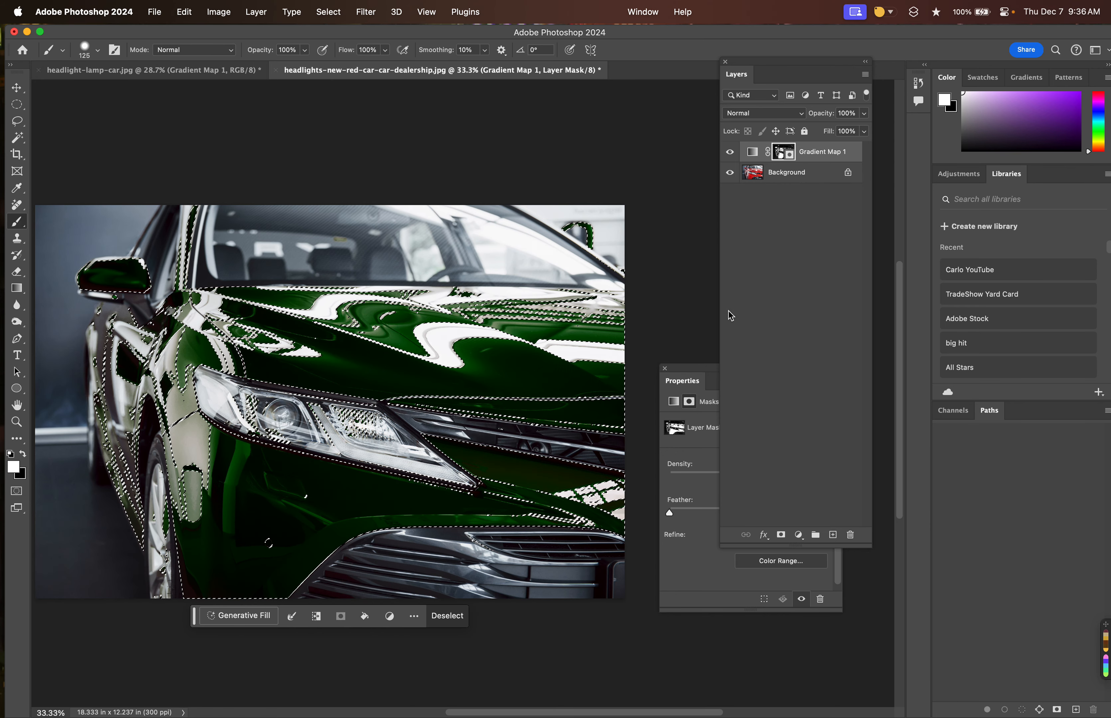
key(cmd+d)
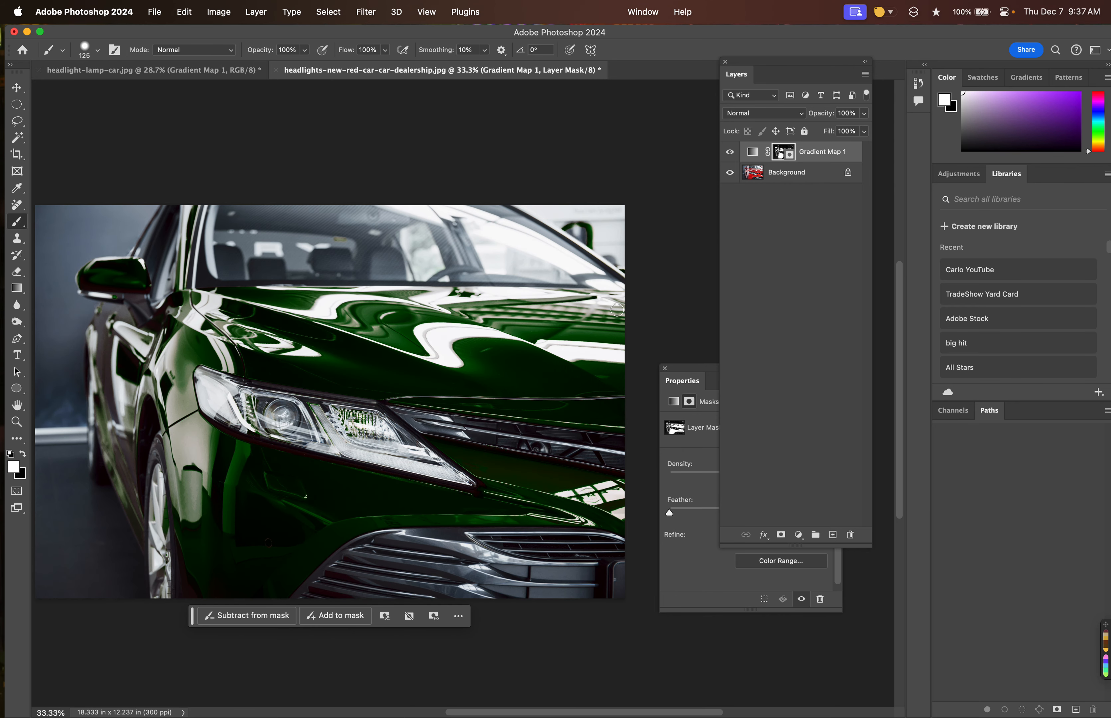
- Switch between the two documents to compare the recolored cars
click(154, 70)
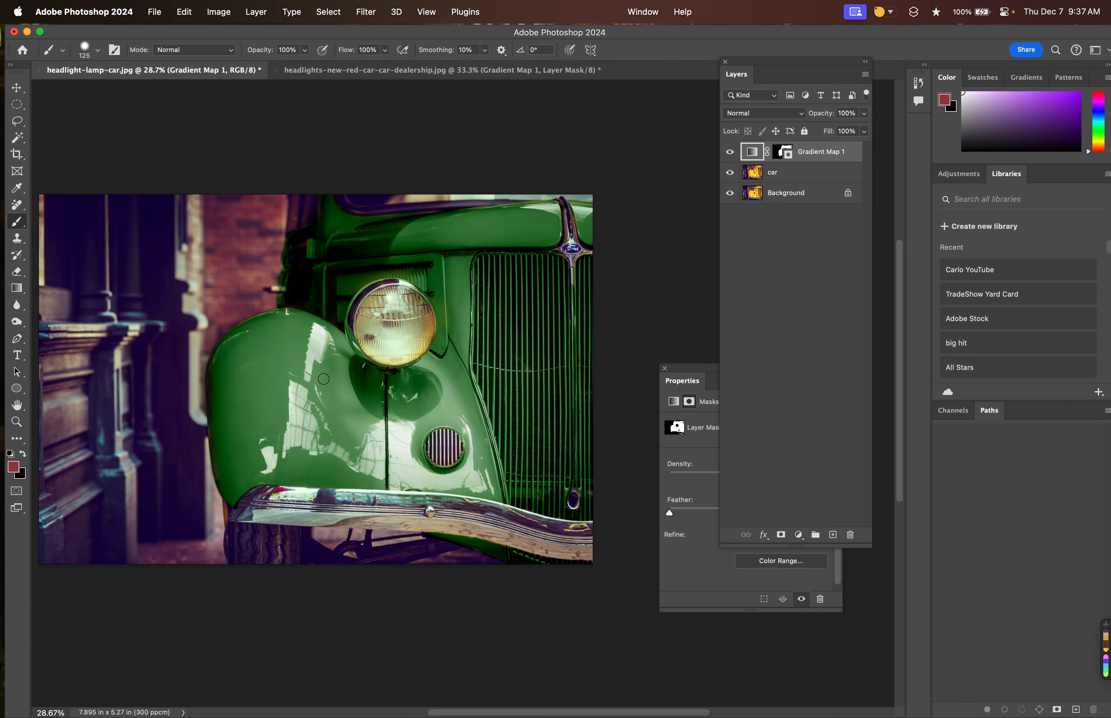
click(418, 70)
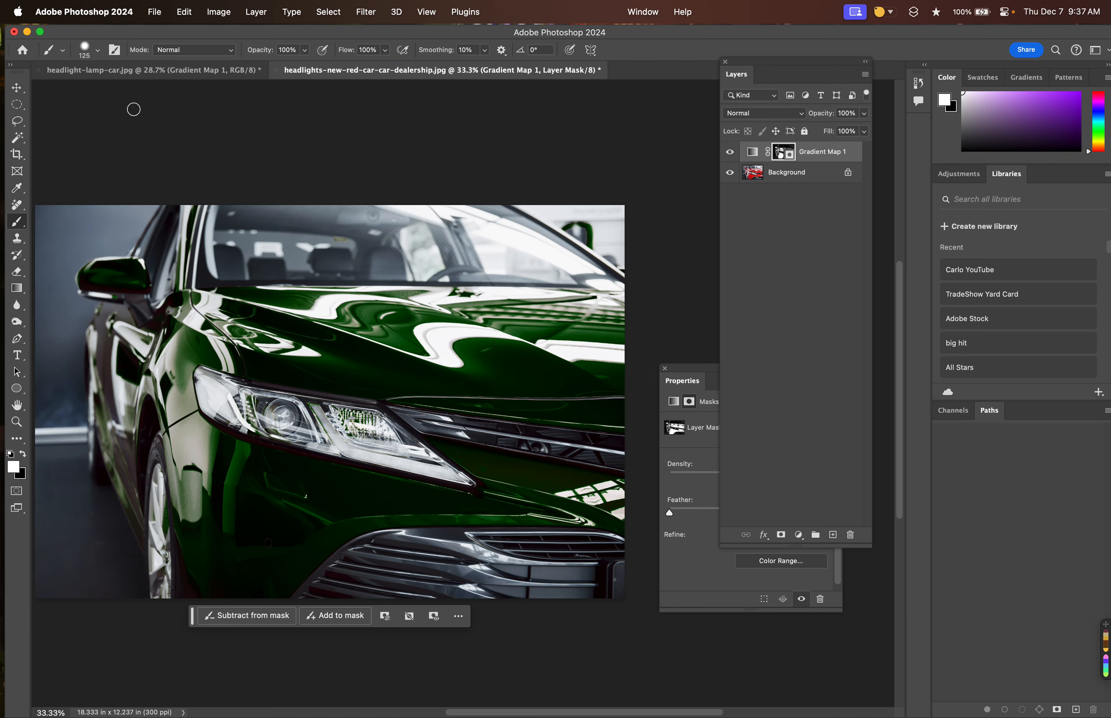
click(122, 74)
click(345, 71)
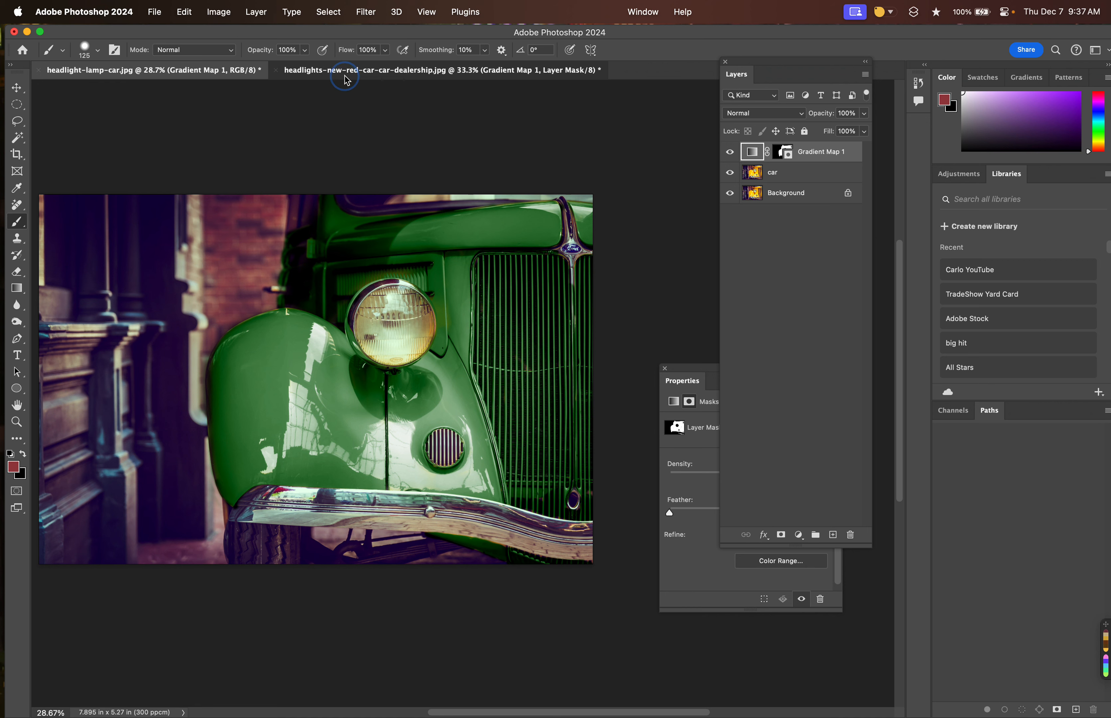
- Move the gradient map's green color stop to location 53 in the Gradient Editor
click(746, 155)
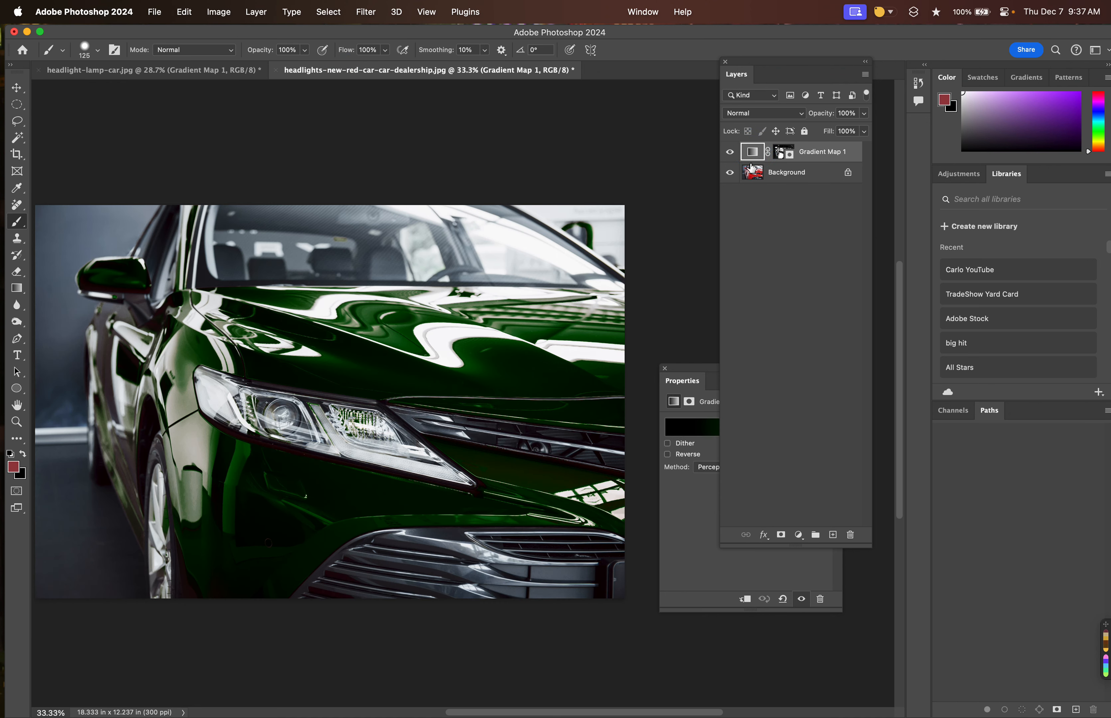
click(695, 426)
drag(821, 445, 782, 454)
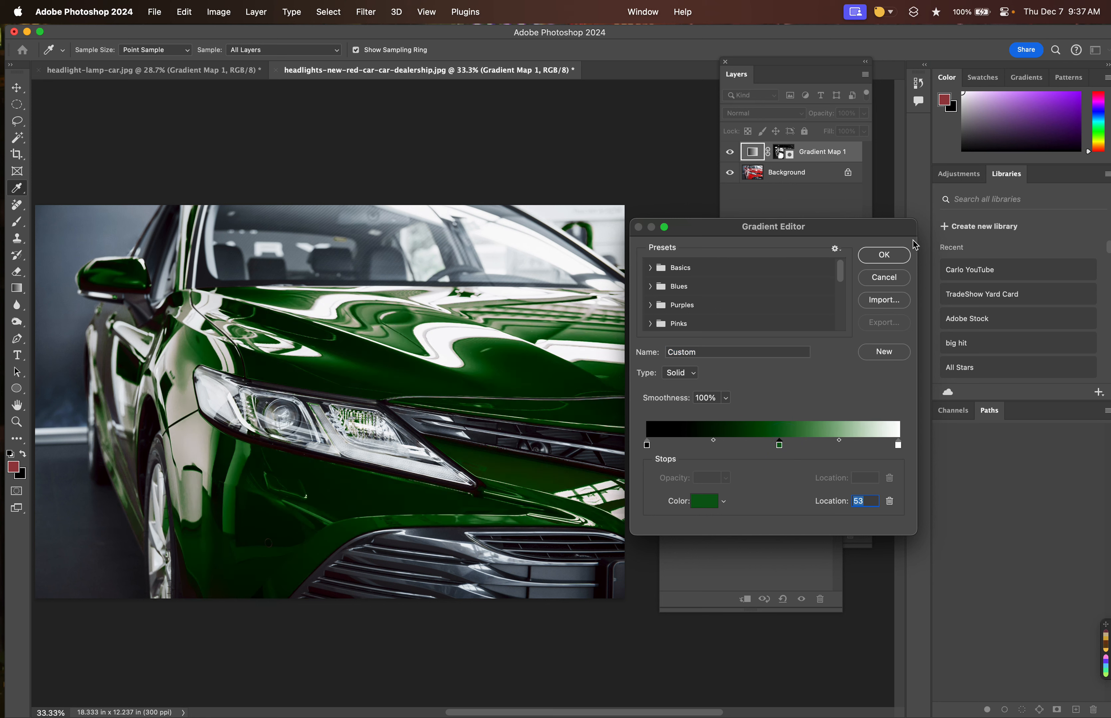
click(884, 255)
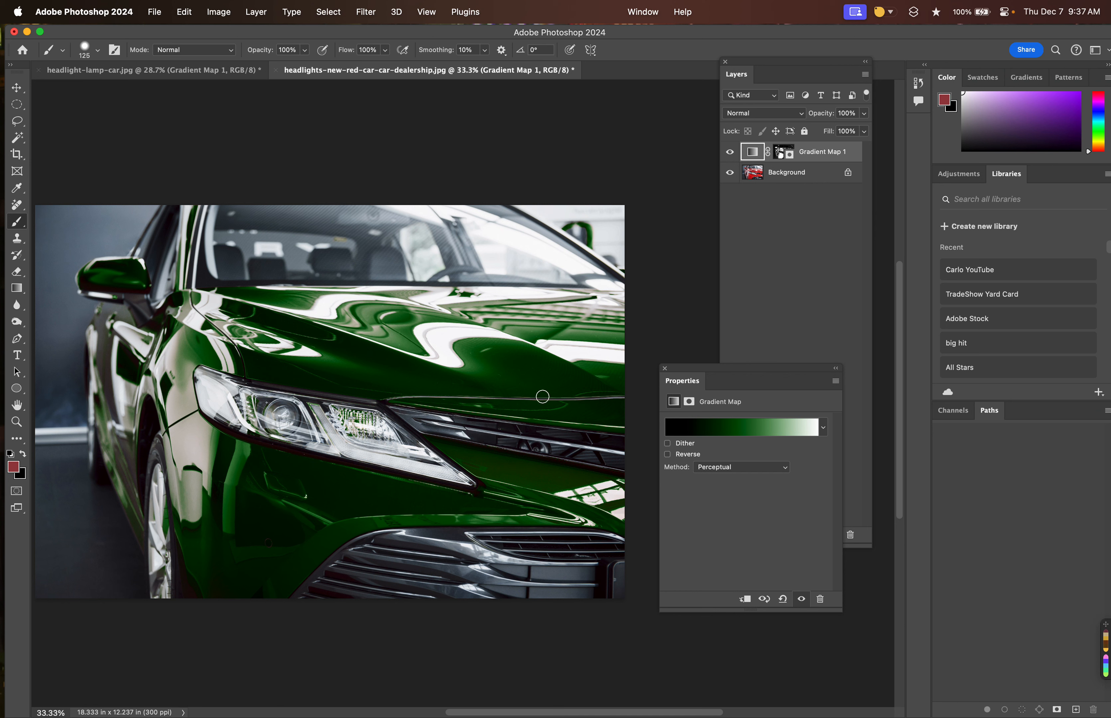
- Toggle the Gradient Map 1 layer's visibility to compare the recolored and original red car
click(588, 224)
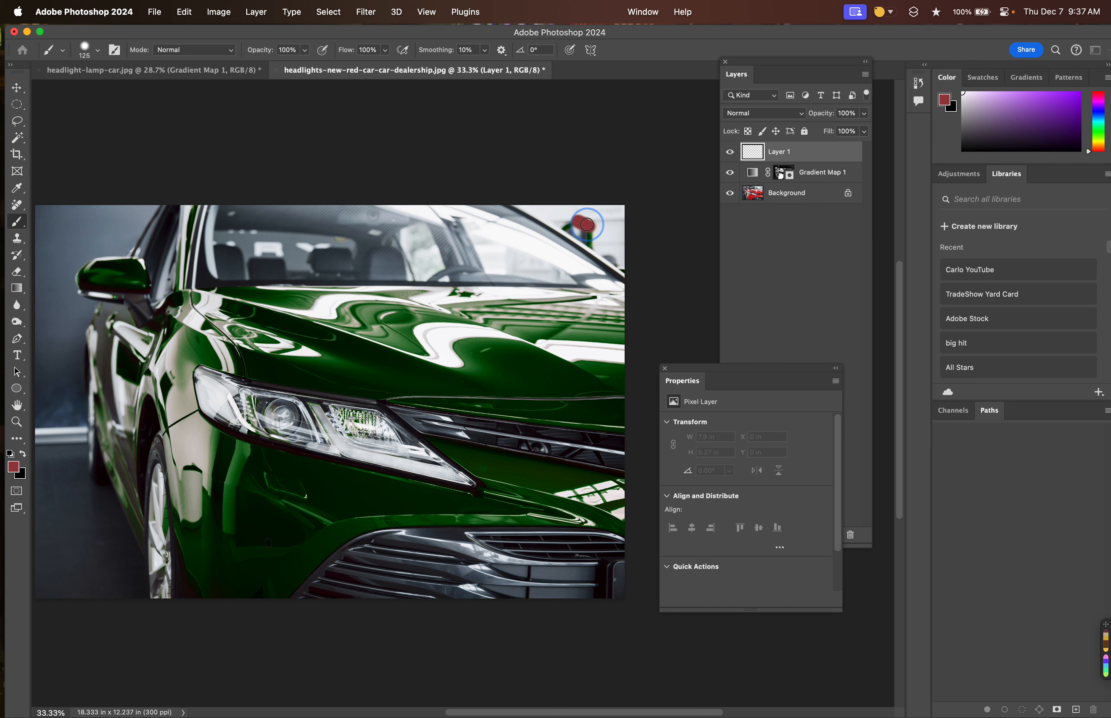
key(super+z)
click(782, 146)
click(730, 152)
click(730, 151)
click(778, 153)
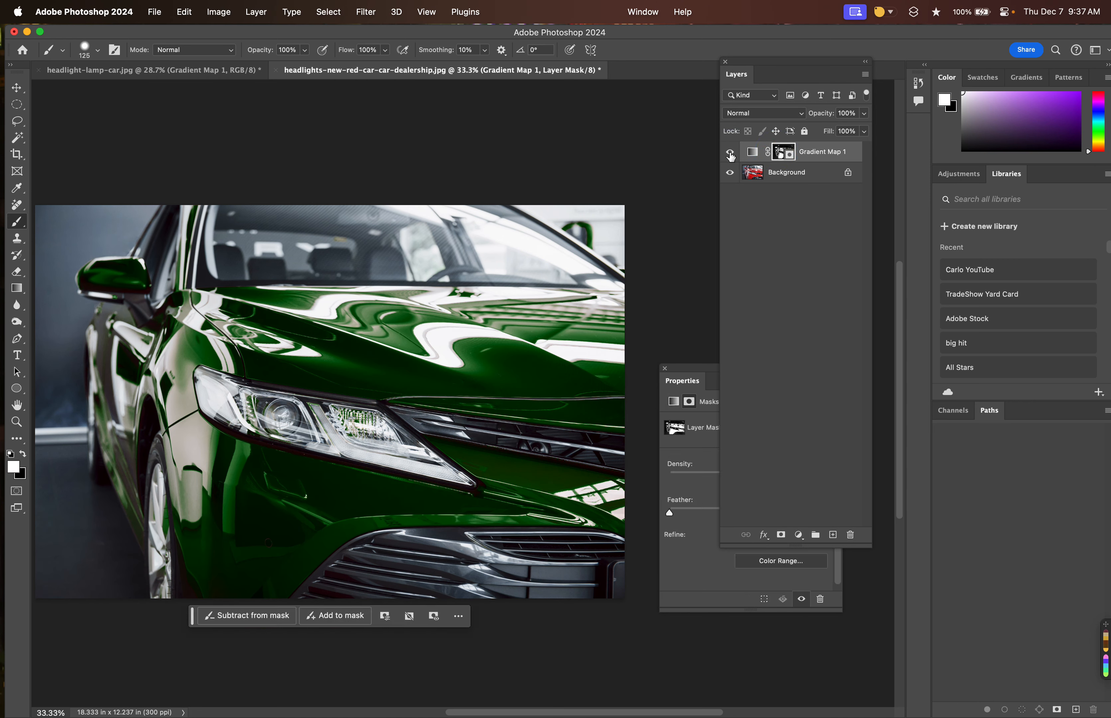
click(729, 151)
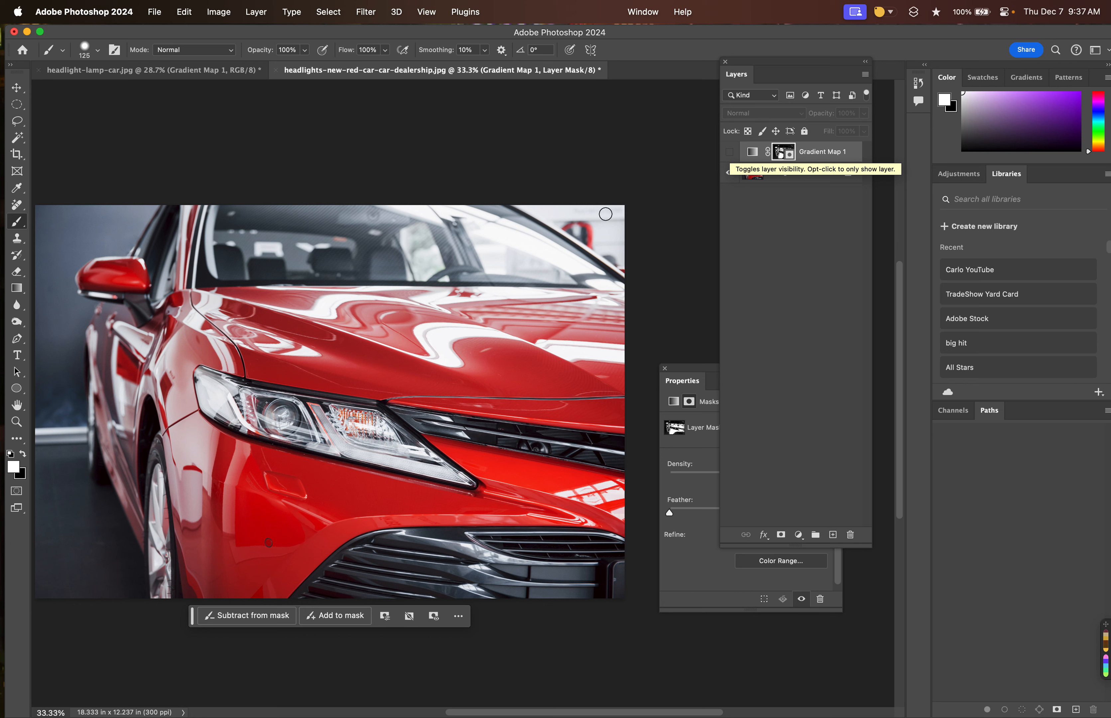
click(587, 224)
key(super+z)
click(781, 153)
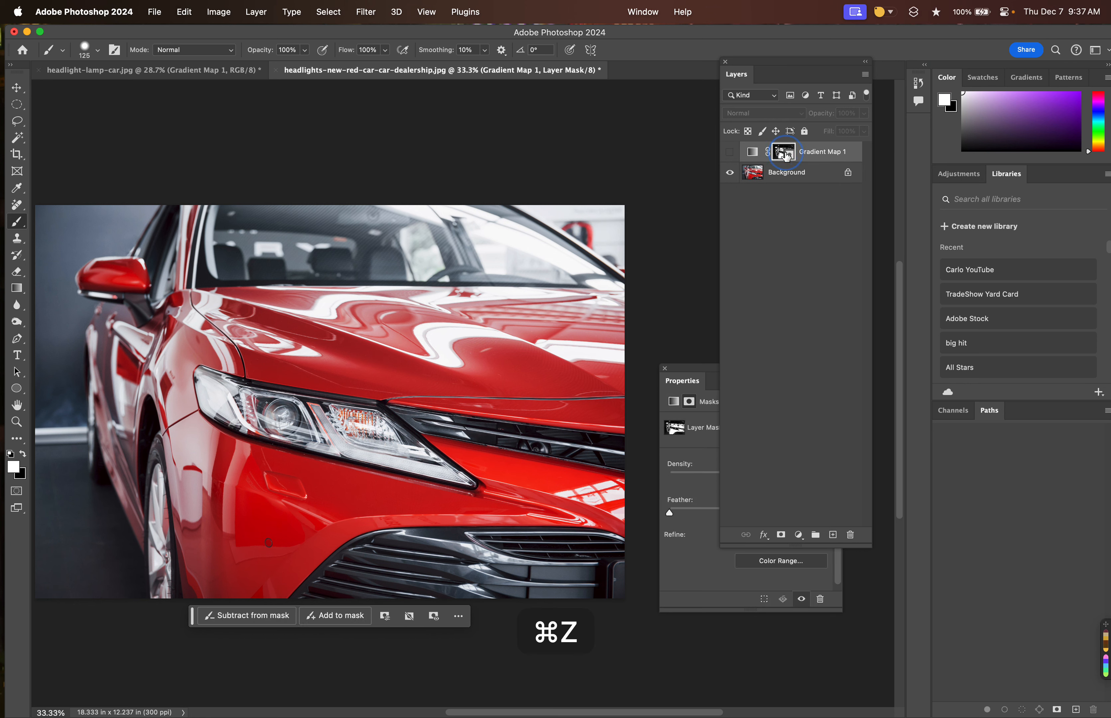
click(730, 151)
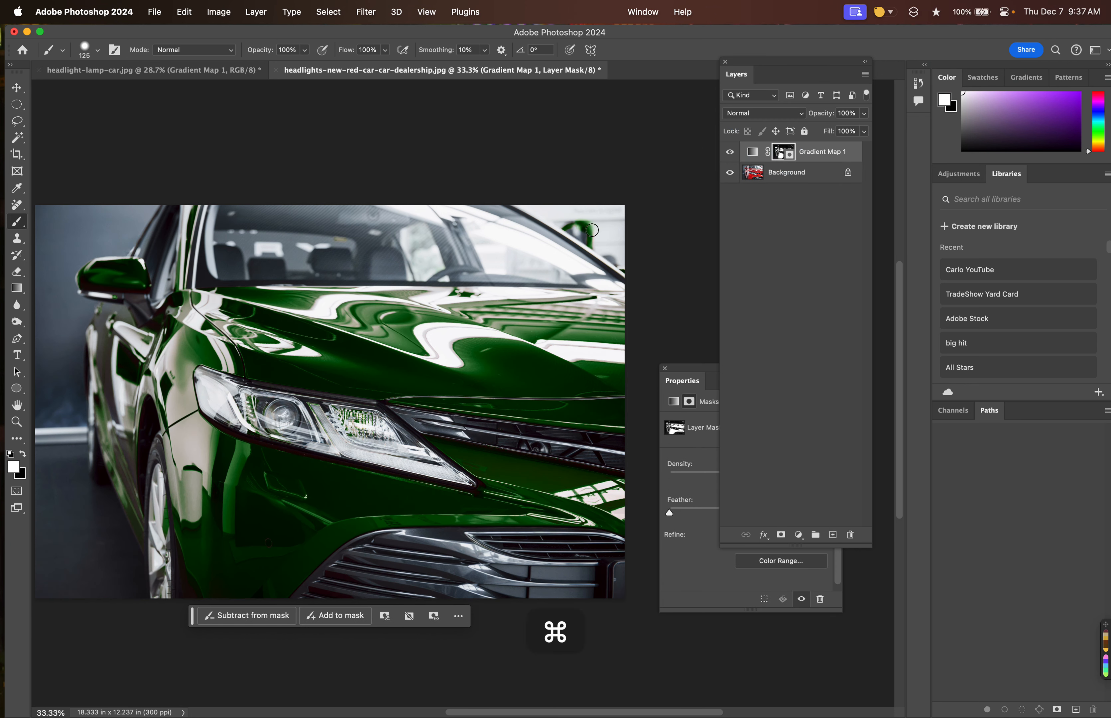
- Switch to black and paint the gradient map out of the mask over the red object in the background's upper-right corner
key(x)
mouse_move(591, 228)
mouse_down()
mouse_move(573, 226)
mouse_move(587, 242)
mouse_move(562, 219)
mouse_move(604, 228)
mouse_up()
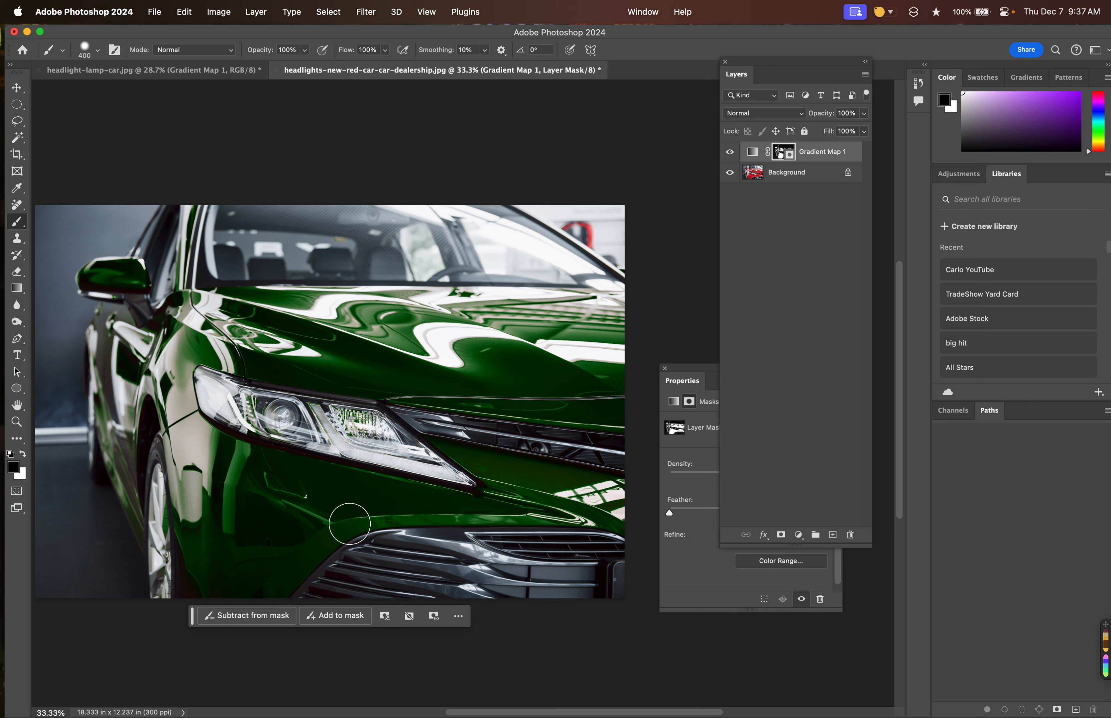
scroll(306, 530, up, 3)
scroll(307, 529, left, 5)
scroll(306, 529, down, 3)
scroll(307, 530, left, 2)
scroll(307, 530, down, 2)
scroll(307, 530, up, 8)
mouse_move(237, 427)
mouse_down()
mouse_move(234, 409)
mouse_move(234, 452)
mouse_up()
key(super+z)
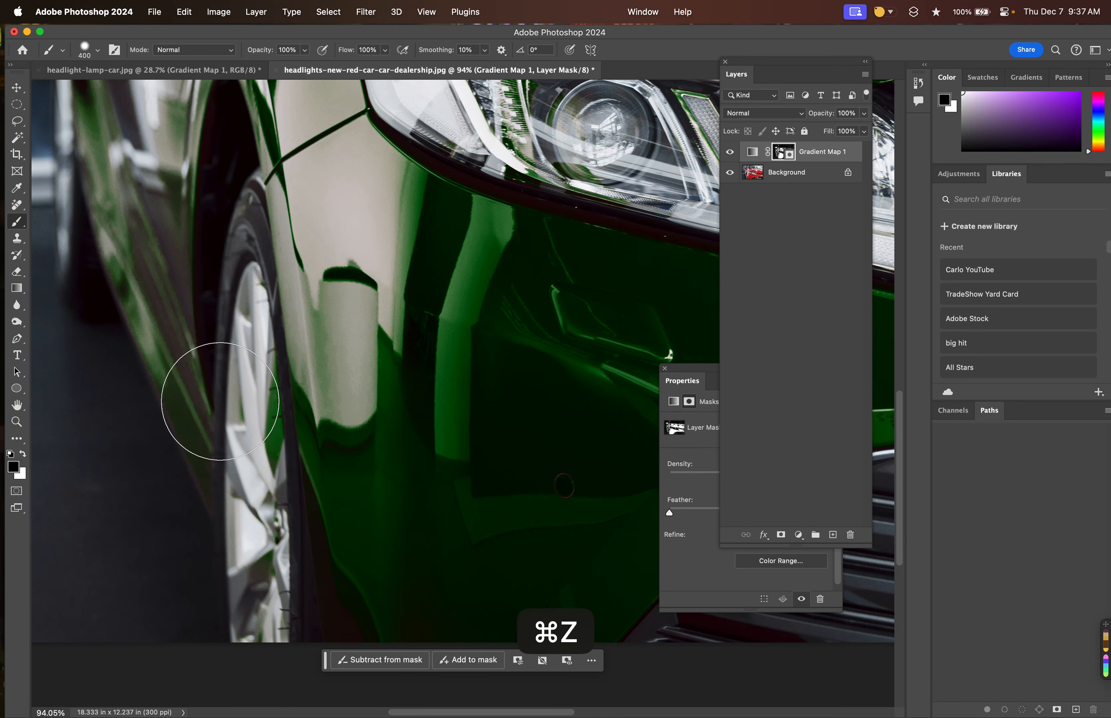
scroll(203, 426, up, 2)
scroll(203, 426, left, 1)
scroll(205, 308, up, 3)
scroll(205, 308, left, 2)
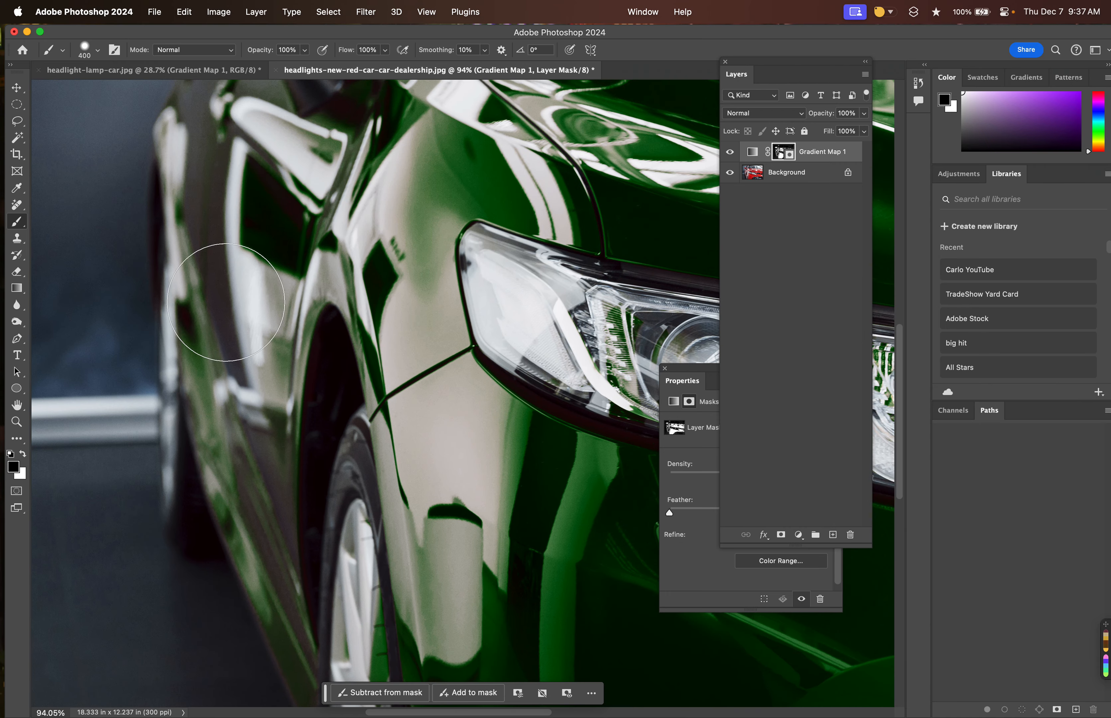
click(224, 322)
key(super+z)
- Paint white on the layer mask with a 175 px brush to extend the gradient over the car's front fender and side
key(bracketleft)
key(bracketleft)
key(bracketleft)
key(bracketleft)
key(x)
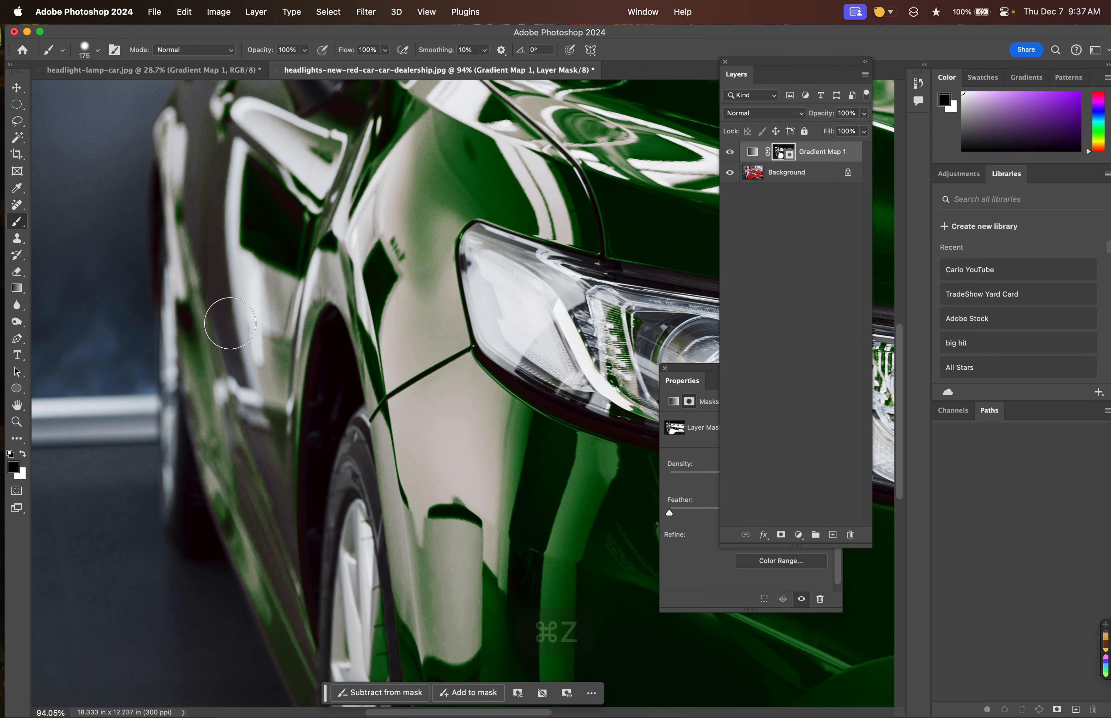
mouse_move(216, 310)
mouse_down()
mouse_move(195, 136)
mouse_move(180, 126)
mouse_move(257, 441)
mouse_move(273, 585)
mouse_move(232, 511)
mouse_move(229, 463)
mouse_move(281, 263)
mouse_move(237, 249)
mouse_move(245, 144)
mouse_up()
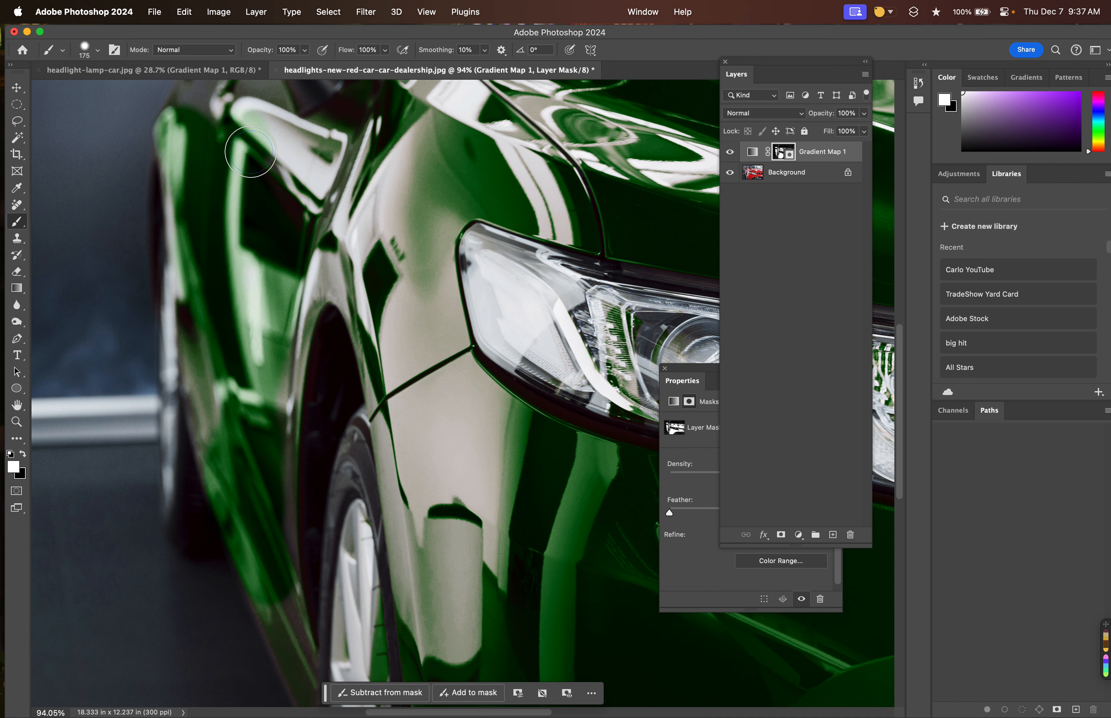
scroll(251, 152, up, 5)
mouse_move(257, 268)
mouse_down()
mouse_move(245, 227)
mouse_move(210, 228)
mouse_move(215, 197)
mouse_move(246, 199)
mouse_move(272, 230)
mouse_move(260, 201)
mouse_move(272, 210)
mouse_move(294, 274)
mouse_move(342, 279)
mouse_move(332, 302)
mouse_move(346, 367)
mouse_move(387, 271)
mouse_up()
scroll(348, 317, up, 5)
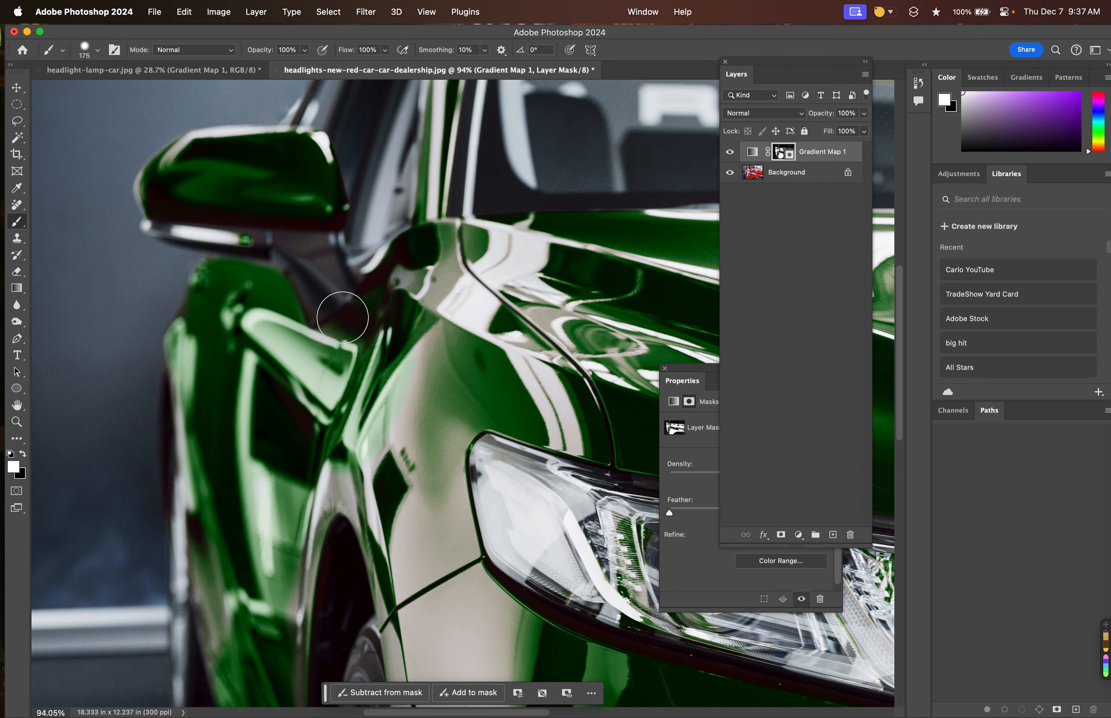
- Paint white on the layer mask along the body edge below the side window near the mirror
scroll(354, 299, up, 5)
scroll(362, 309, up, 3)
scroll(362, 308, down, 15)
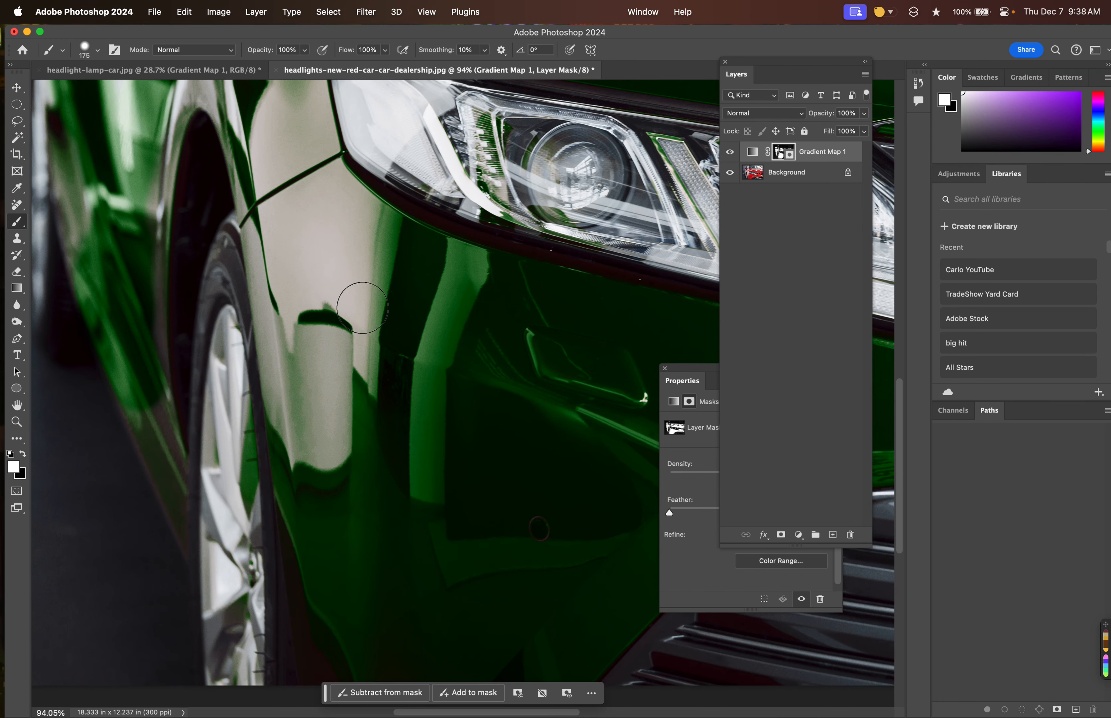
scroll(363, 308, up, 3)
mouse_move(354, 372)
mouse_down()
mouse_move(365, 345)
mouse_move(353, 538)
mouse_move(323, 497)
mouse_move(306, 529)
mouse_move(245, 276)
mouse_move(301, 152)
mouse_move(345, 338)
mouse_move(289, 227)
mouse_move(295, 368)
mouse_move(343, 421)
mouse_move(341, 321)
mouse_move(386, 367)
mouse_up()
scroll(386, 473, down, 6)
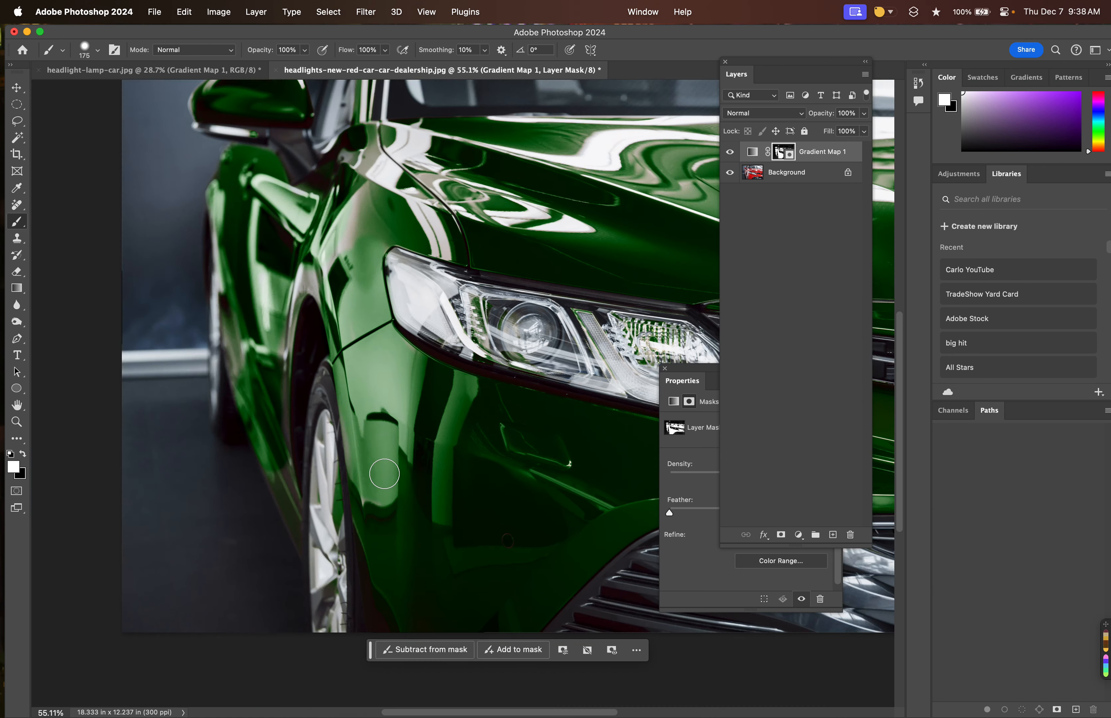
scroll(384, 474, right, 5)
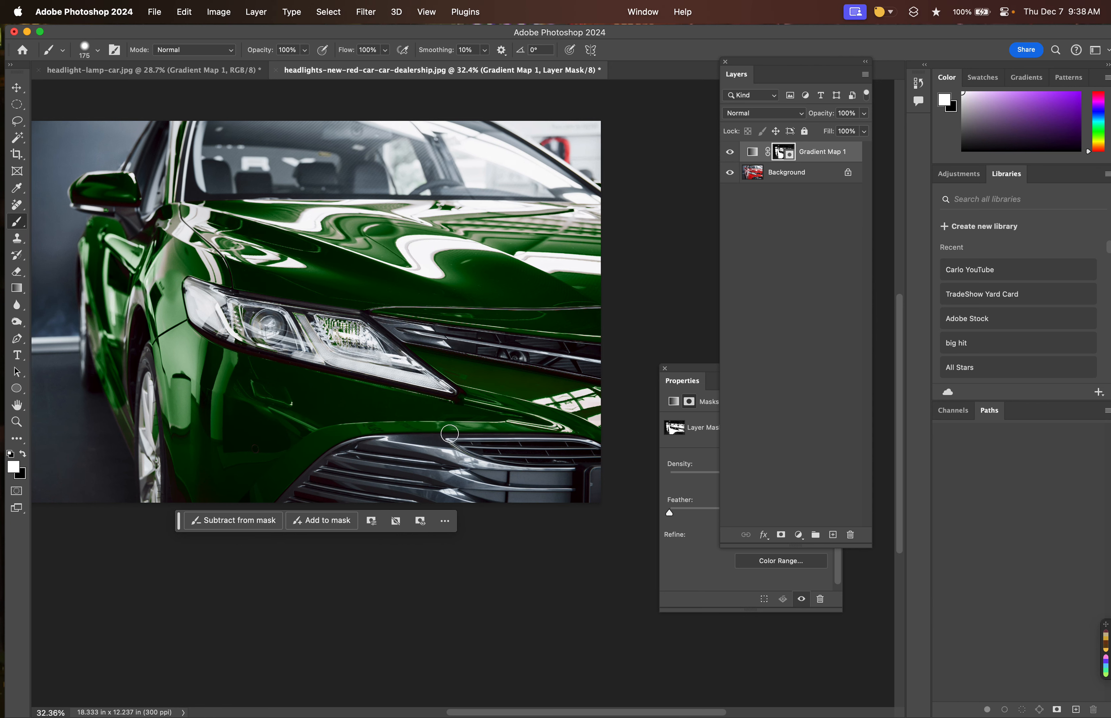
scroll(636, 356, down, 2)
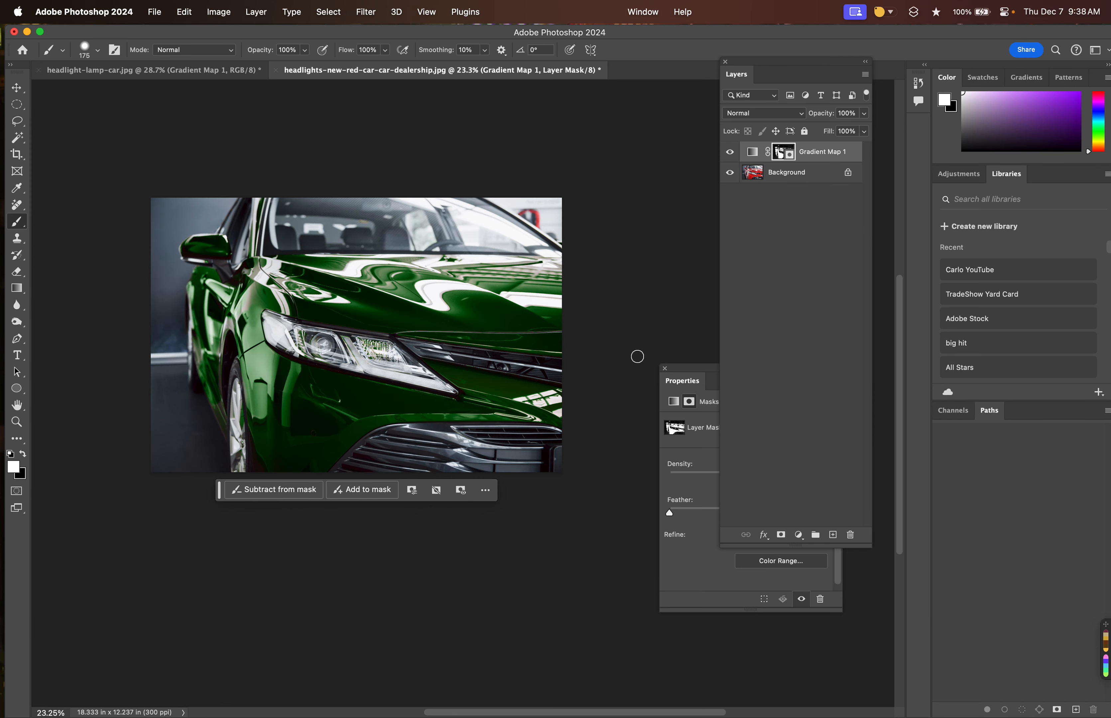
- Open the gradient map's Gradient Editor and set the middle color stop to near-black #010609
click(754, 157)
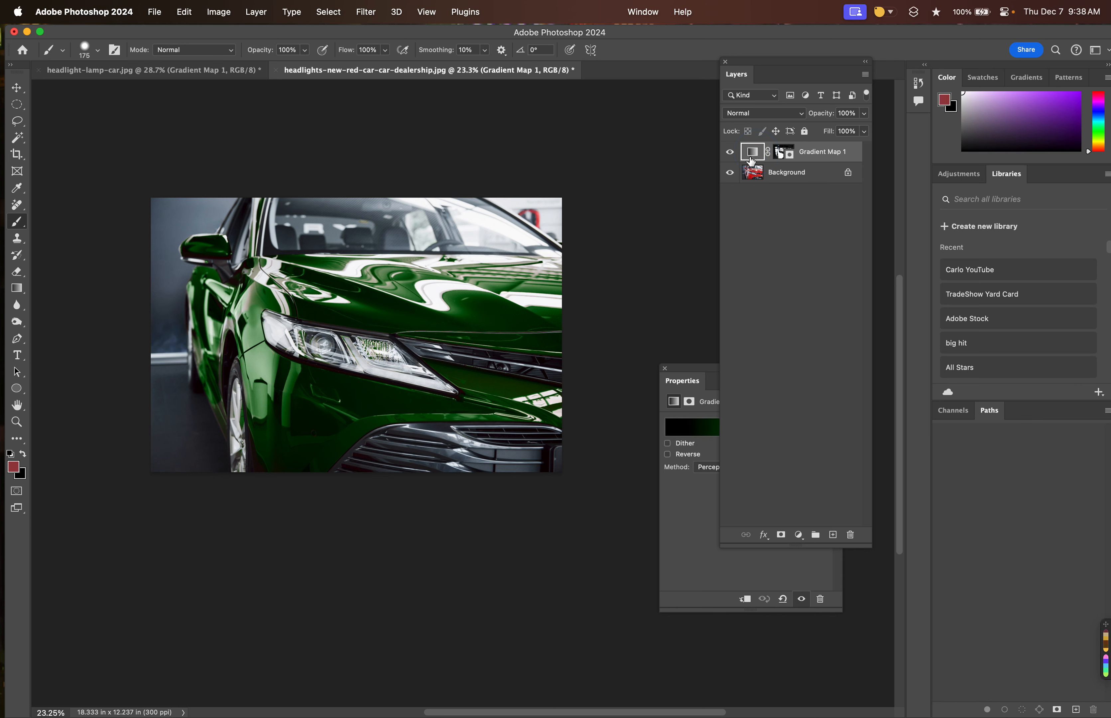
click(699, 365)
click(734, 431)
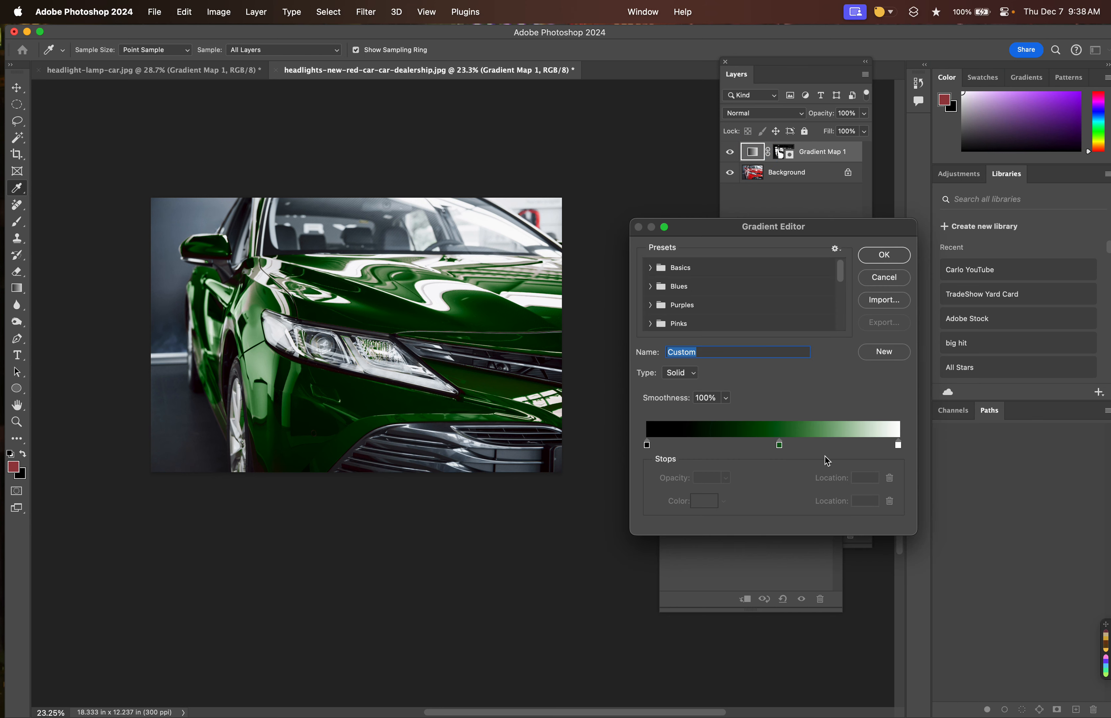
double_click(779, 446)
click(669, 266)
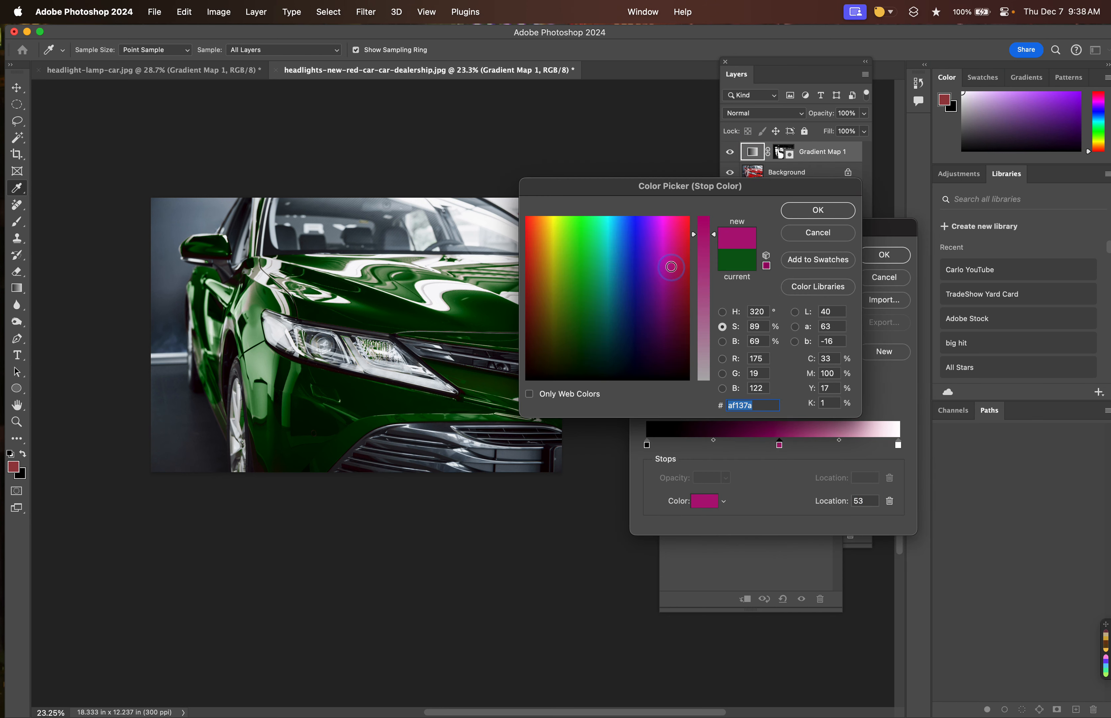
click(610, 239)
click(558, 232)
click(533, 261)
click(560, 321)
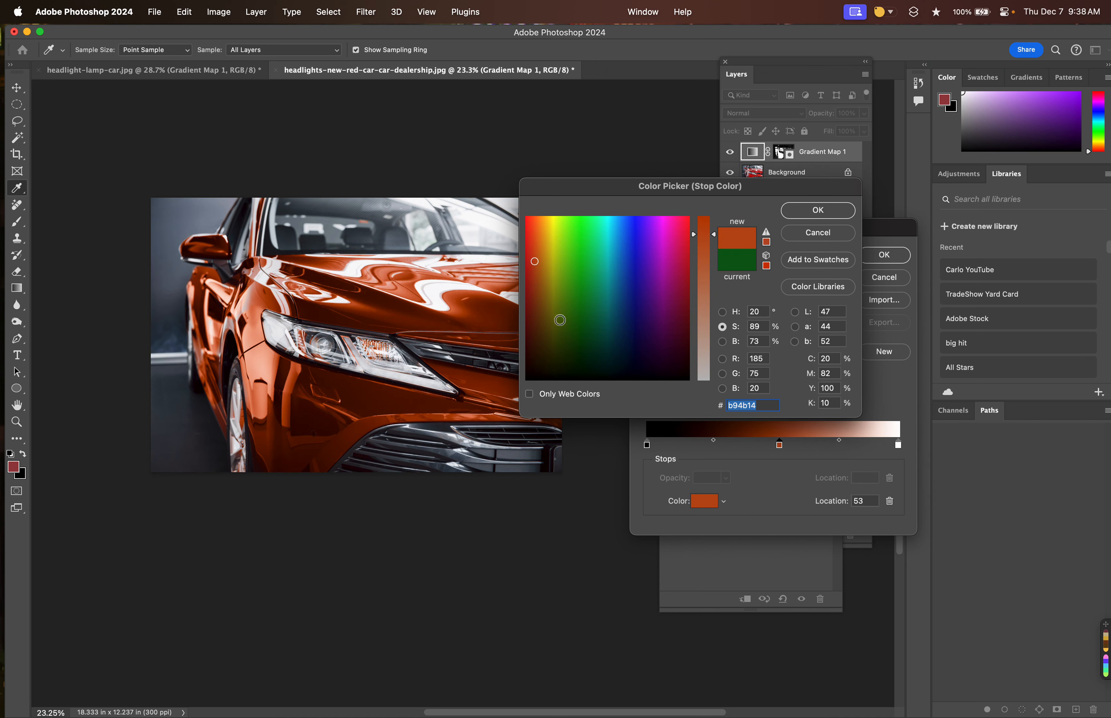
click(606, 354)
click(618, 260)
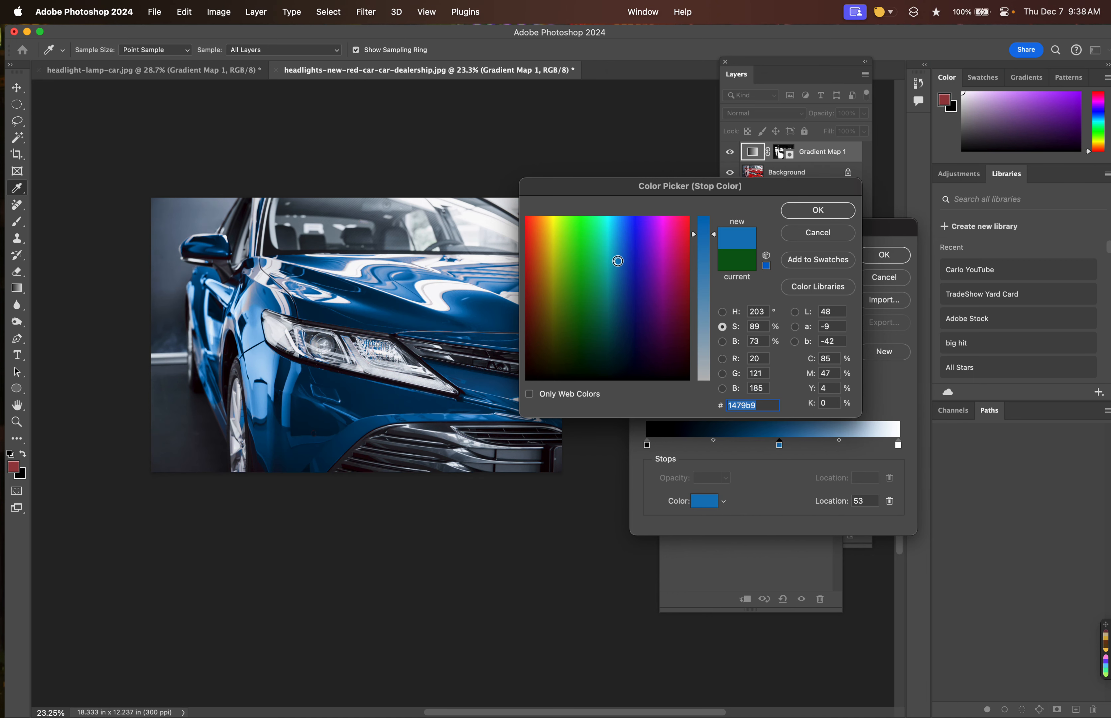
click(617, 338)
click(617, 374)
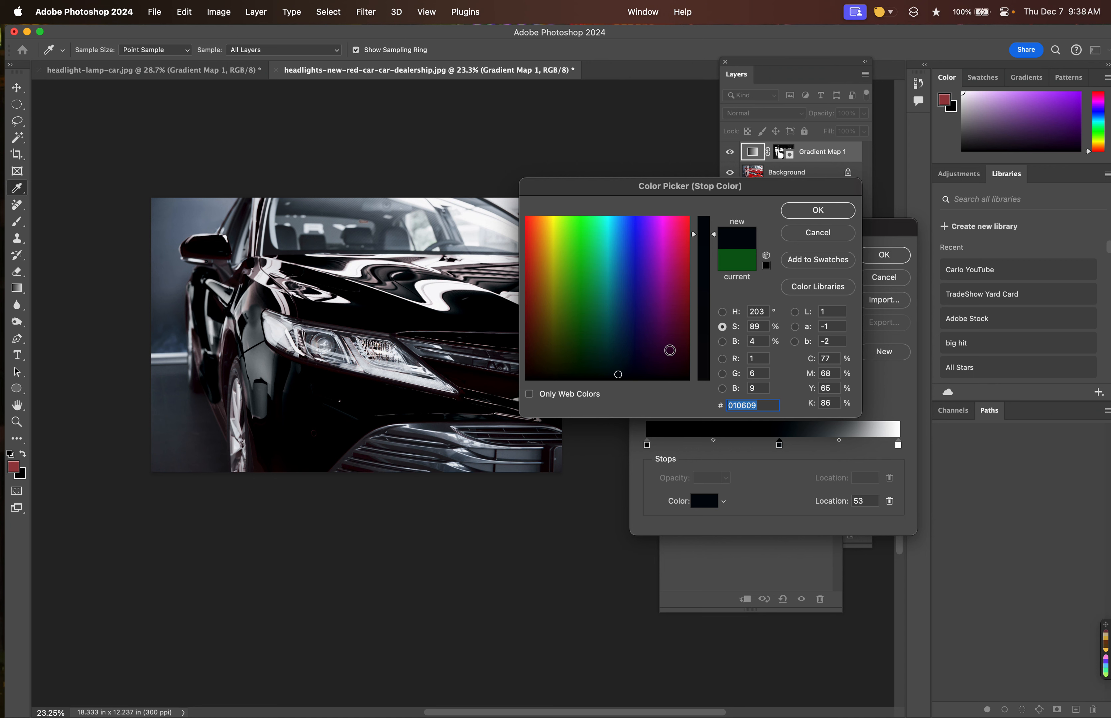
click(814, 211)
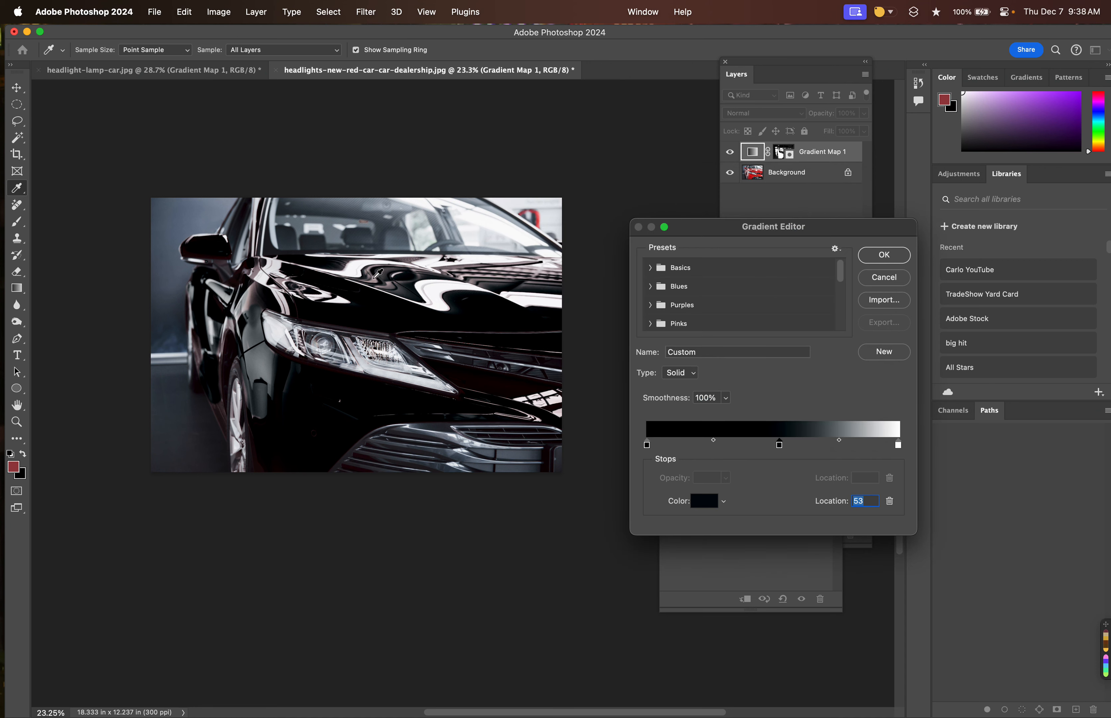
click(883, 253)
- Select the Gradient Map 1 layer mask and paint white over the car's fender and mirror area
key(b)
scroll(660, 211, left, 10)
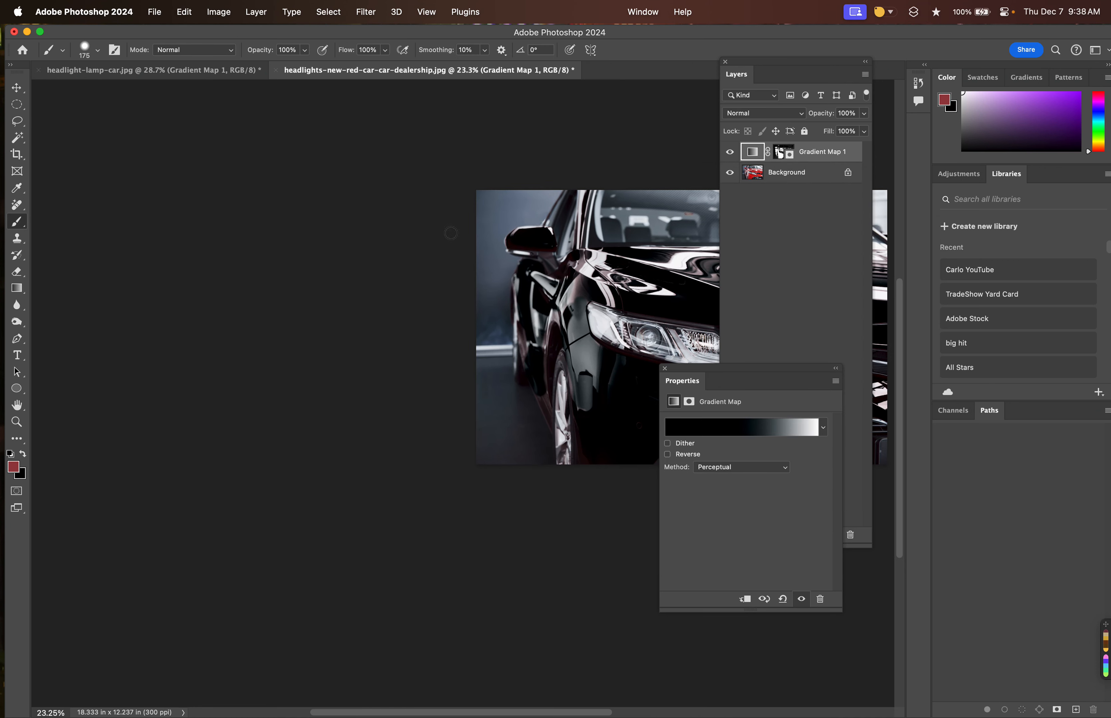
scroll(572, 313, up, 6)
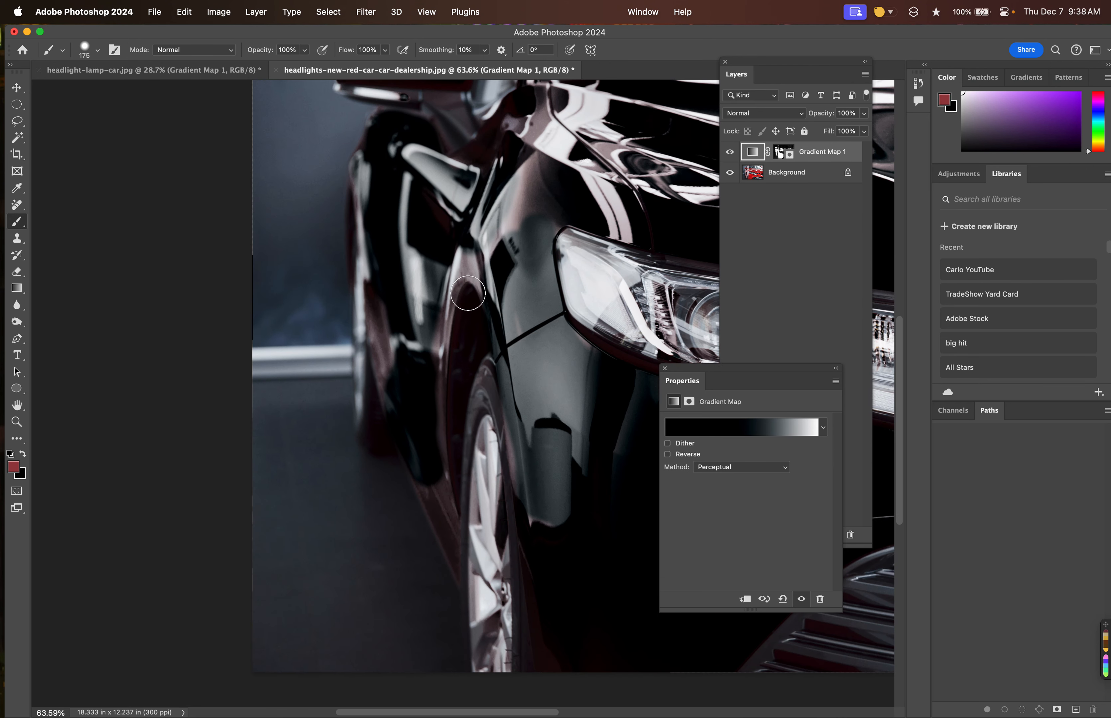
click(465, 252)
key(super+z)
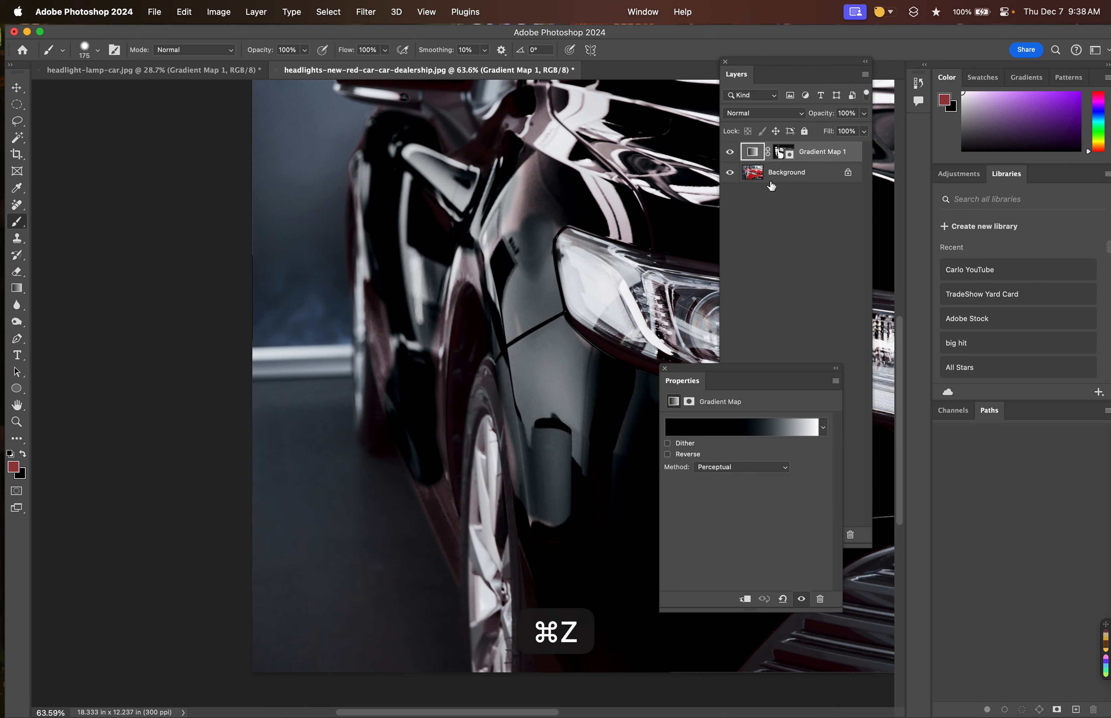
click(784, 156)
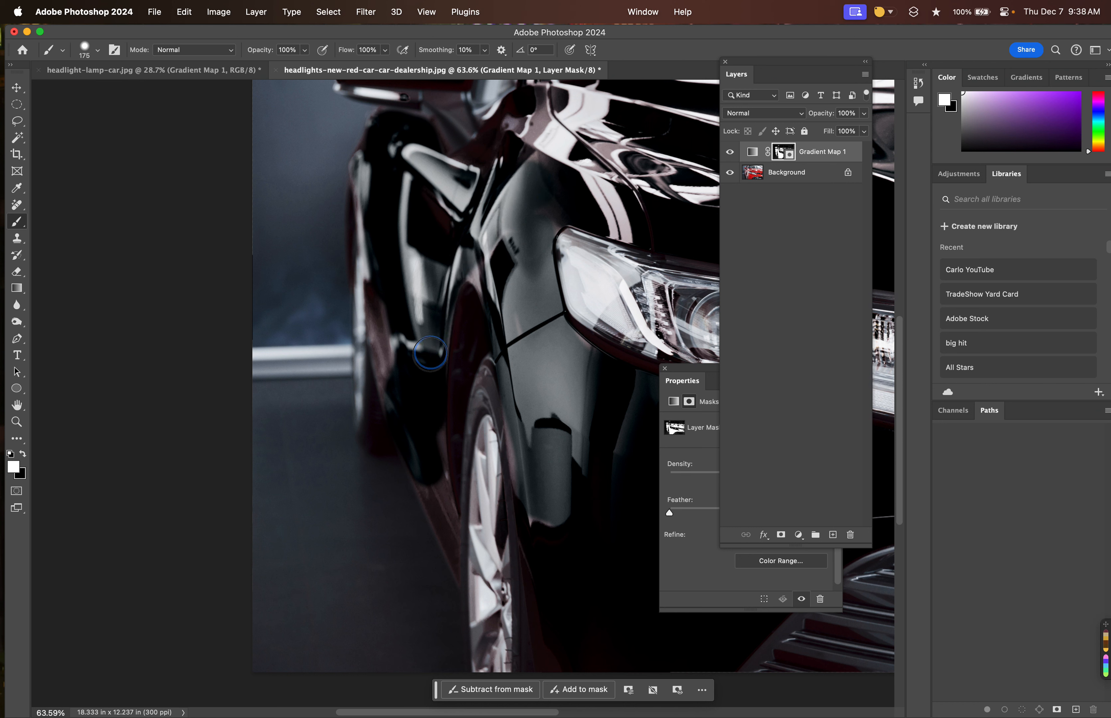
mouse_move(391, 354)
mouse_down()
mouse_move(376, 250)
mouse_move(398, 403)
mouse_move(428, 468)
mouse_move(433, 450)
mouse_move(446, 540)
mouse_move(442, 390)
mouse_move(475, 317)
mouse_up()
scroll(476, 317, up, 6)
scroll(475, 316, right, 1)
mouse_move(514, 431)
mouse_down()
mouse_move(484, 415)
mouse_move(490, 374)
mouse_move(571, 456)
mouse_move(553, 406)
mouse_move(535, 394)
mouse_move(509, 402)
mouse_move(392, 366)
mouse_move(394, 391)
mouse_move(368, 443)
mouse_move(343, 443)
mouse_up()
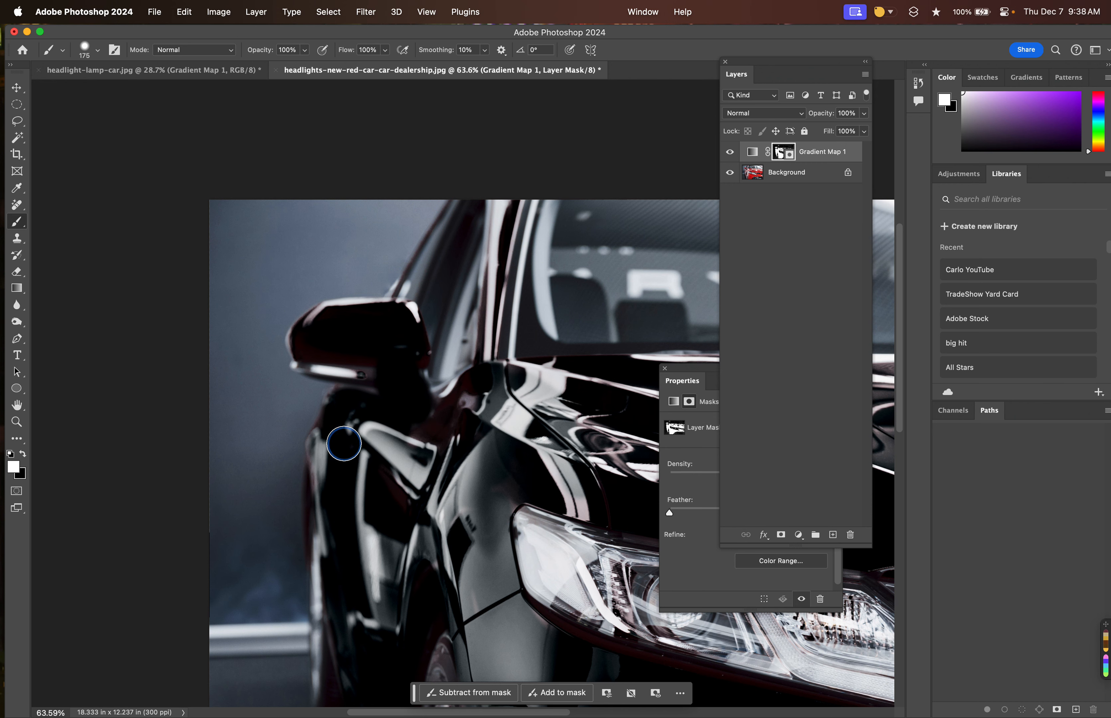
- Paint white on the layer mask across the hood reflections below the windshield and the front of the hood
scroll(476, 439, right, 8)
scroll(476, 439, down, 3)
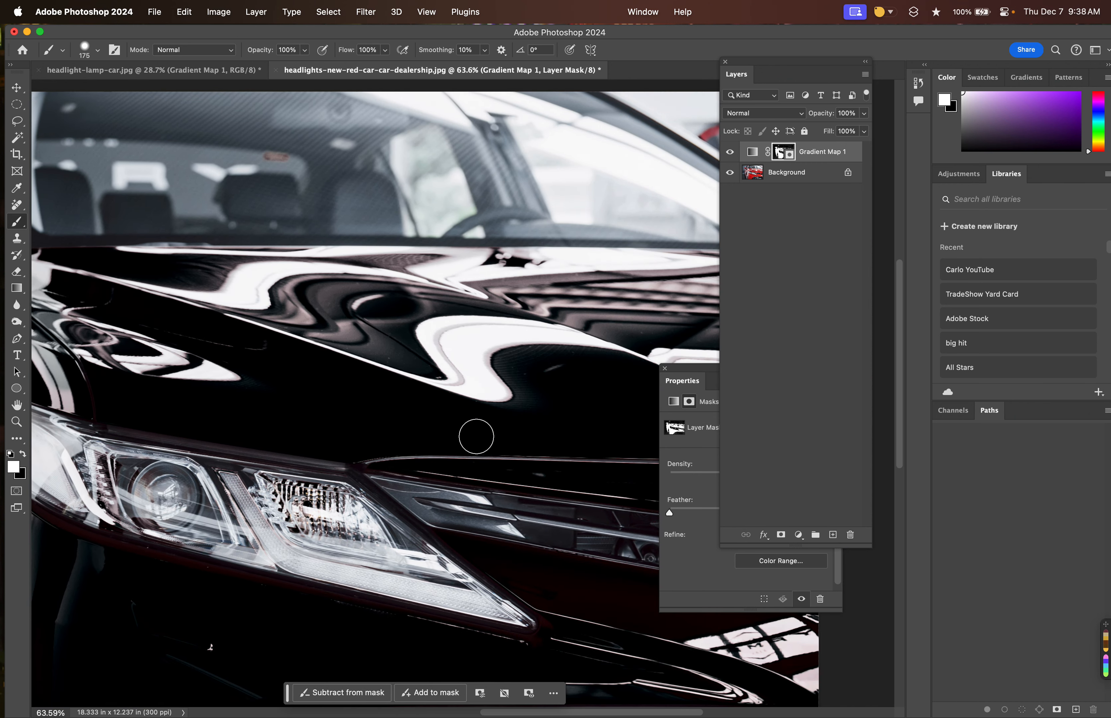
scroll(476, 437, right, 8)
scroll(476, 437, up, 2)
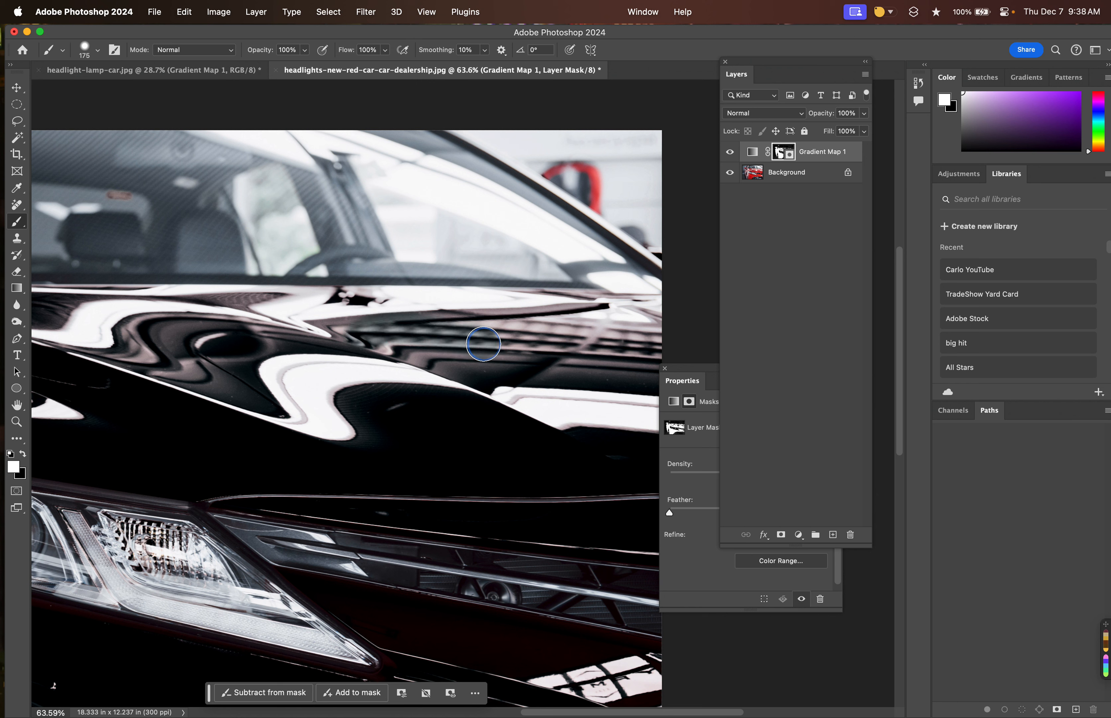
mouse_move(483, 344)
mouse_down()
mouse_move(348, 322)
mouse_move(612, 311)
mouse_up()
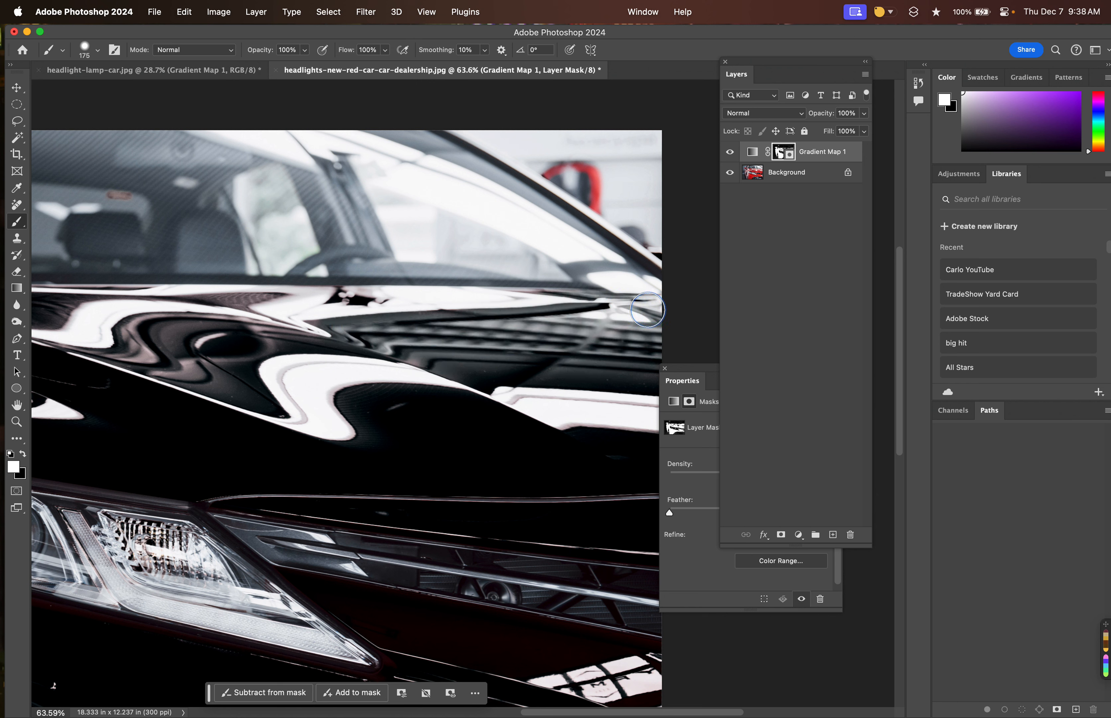
scroll(463, 327, left, 5)
mouse_move(398, 313)
mouse_down()
mouse_move(432, 299)
mouse_move(110, 297)
mouse_move(327, 386)
mouse_move(331, 362)
mouse_move(439, 422)
mouse_up()
scroll(439, 420, down, 10)
scroll(439, 420, down, 5)
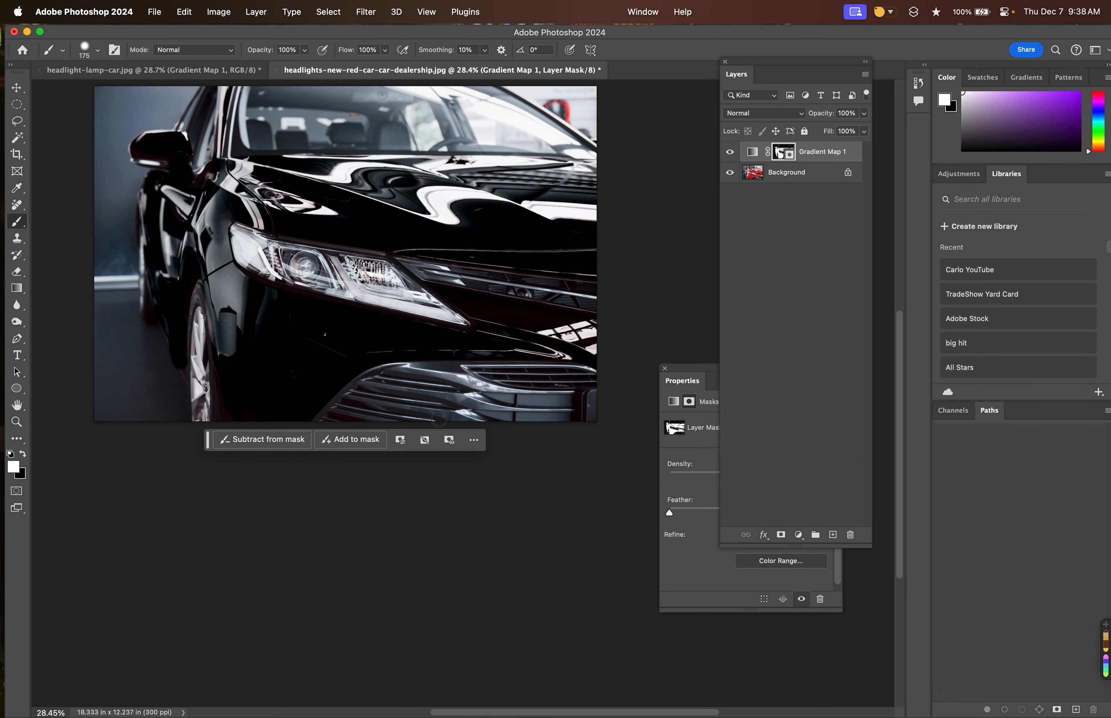
scroll(446, 418, up, 3)
scroll(452, 419, down, 5)
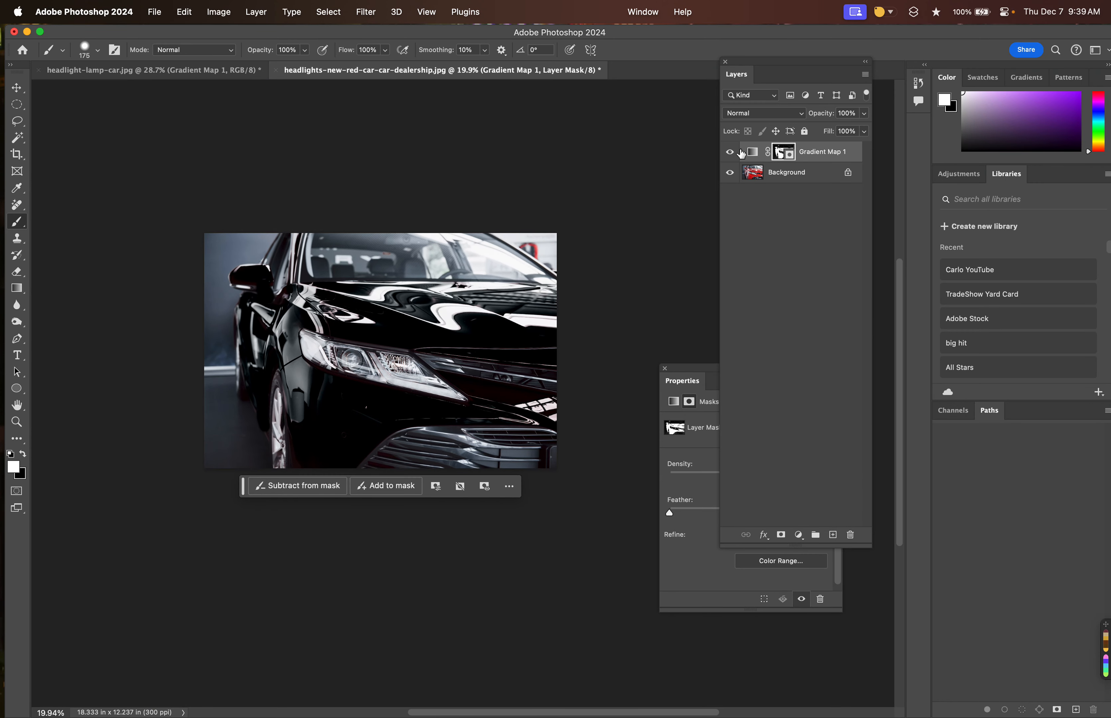
- Reopen the Gradient Editor and change the middle color stop to white #fdfdfd
click(729, 152)
click(730, 153)
click(752, 153)
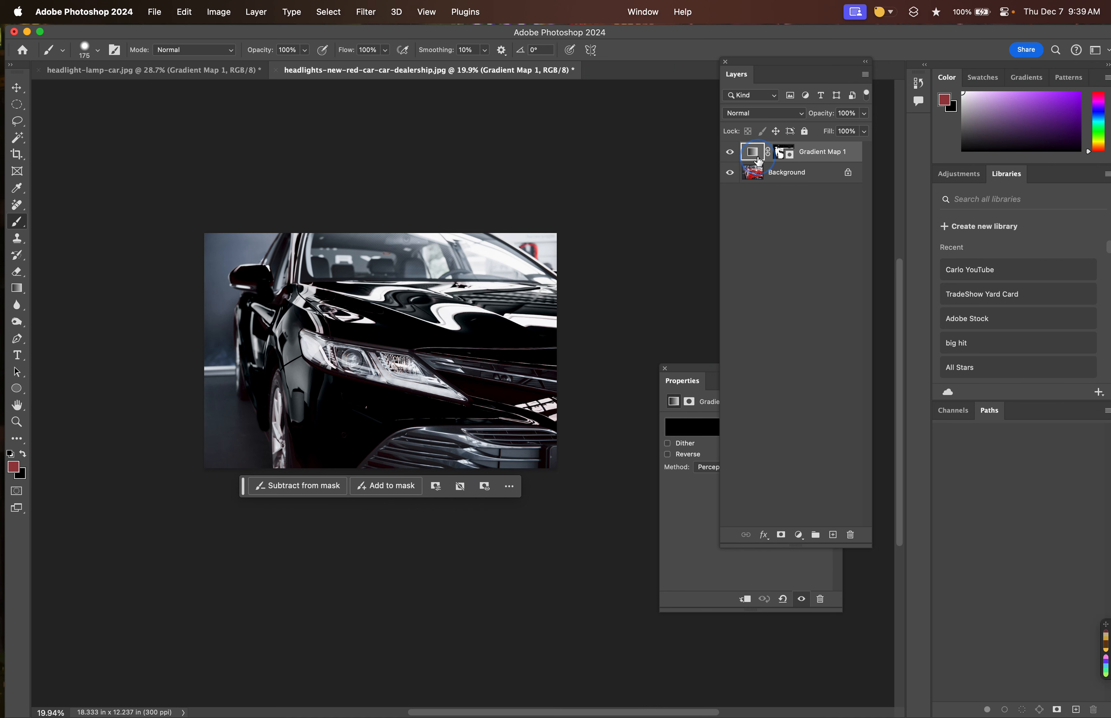
click(697, 434)
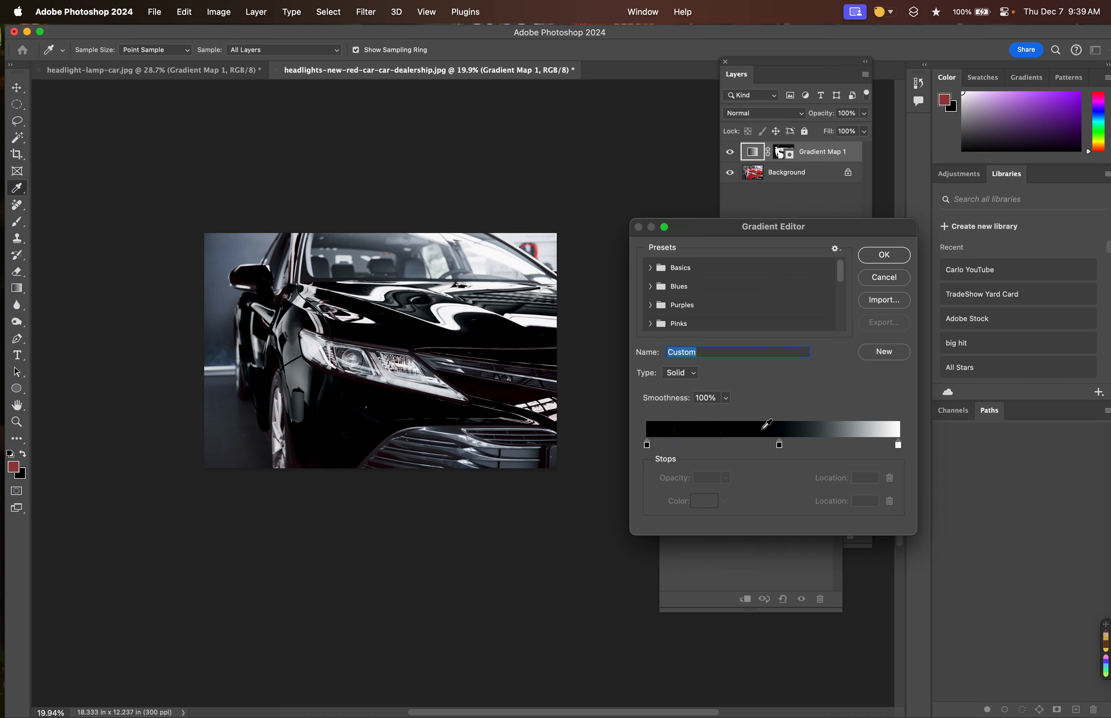
double_click(780, 447)
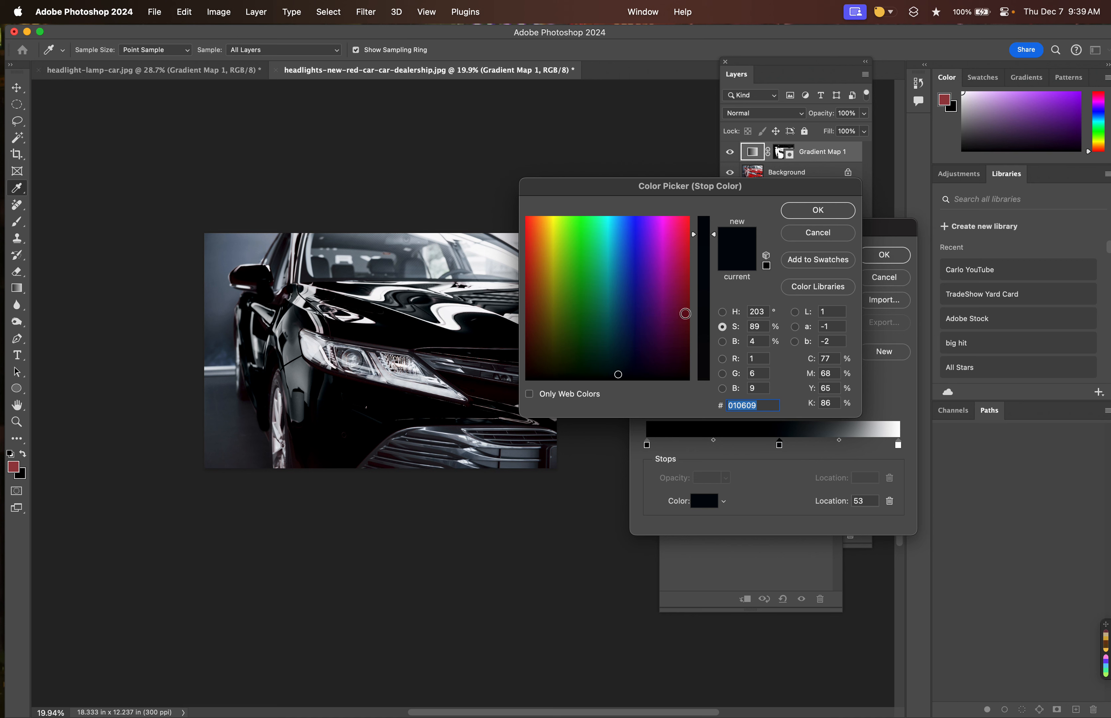
click(675, 294)
drag(704, 243, 702, 439)
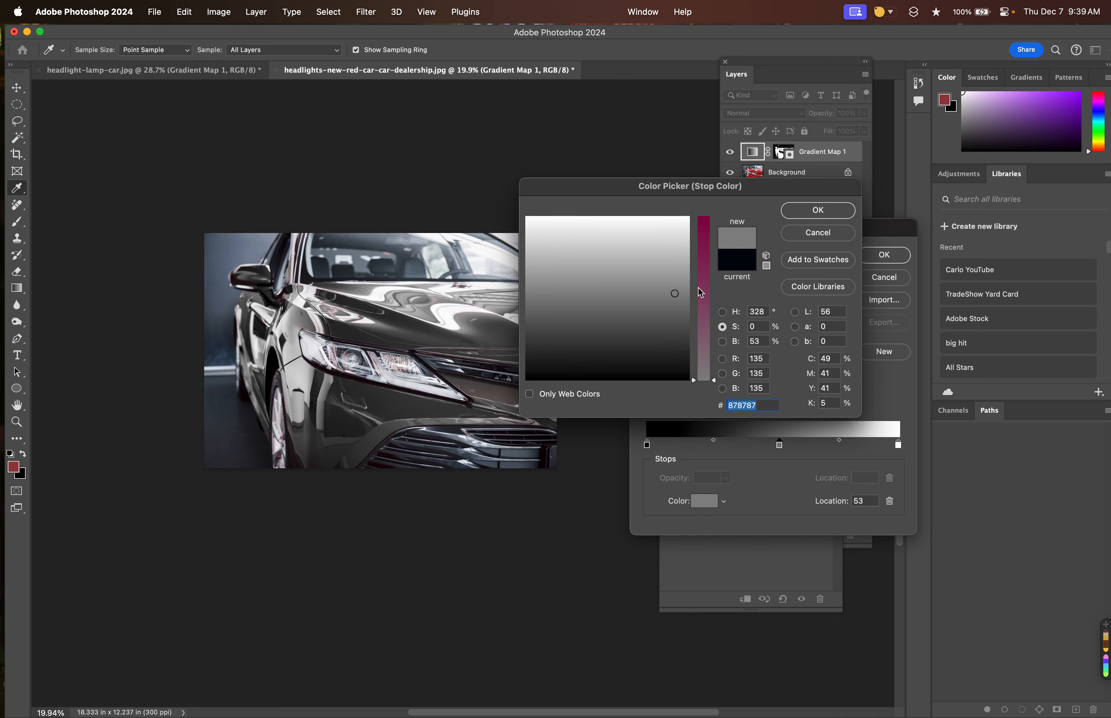
drag(688, 265, 691, 238)
click(692, 231)
drag(701, 282, 702, 392)
drag(689, 238, 689, 216)
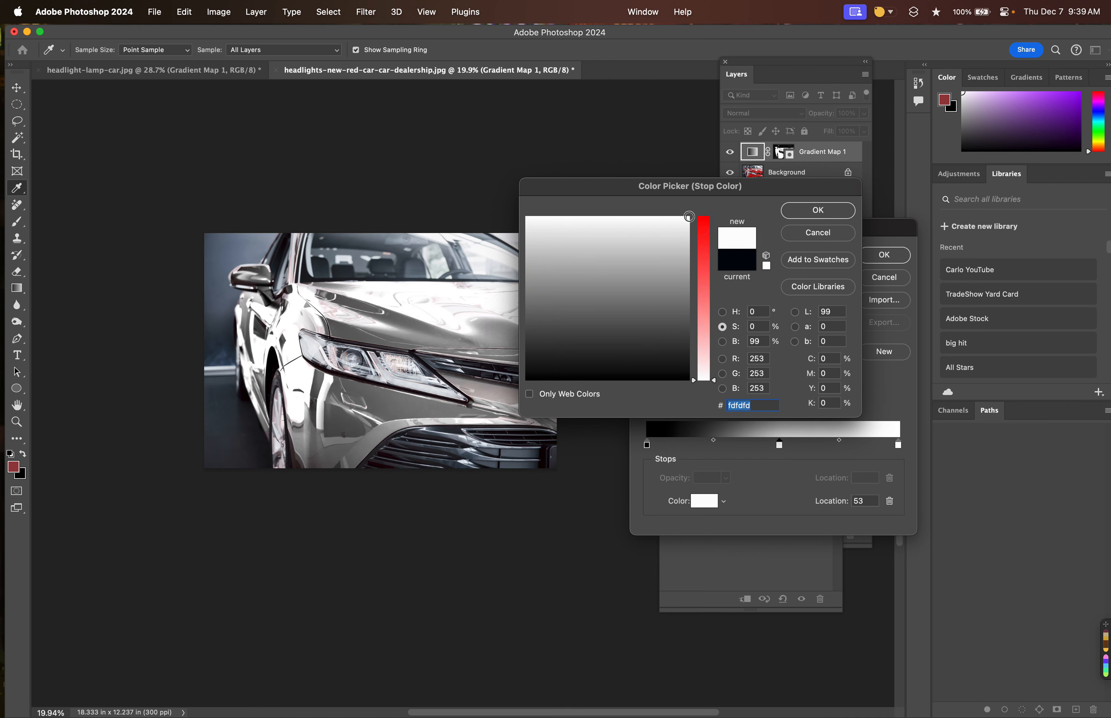
drag(593, 185, 685, 182)
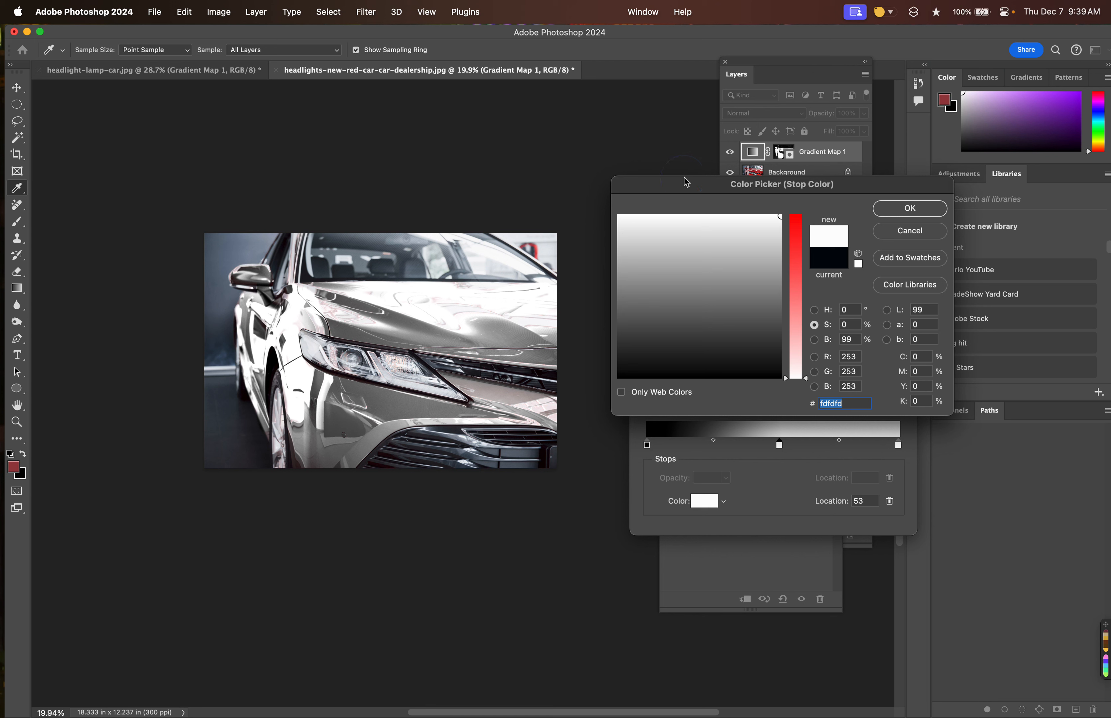
click(911, 209)
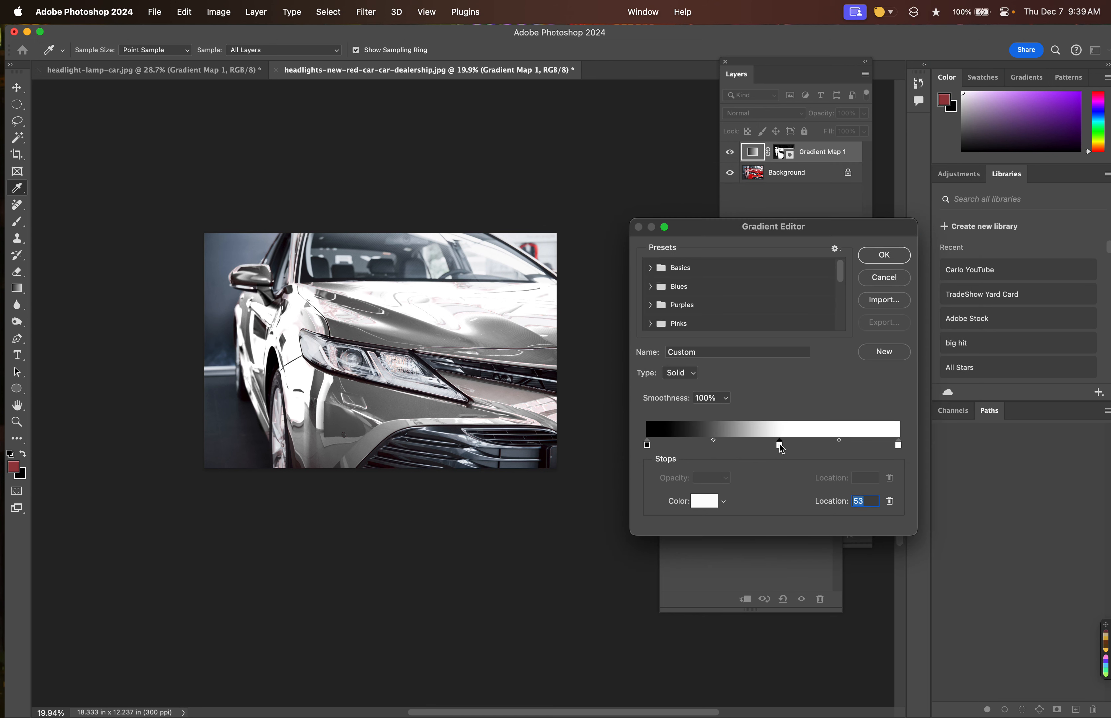
drag(781, 449, 739, 451)
double_click(742, 451)
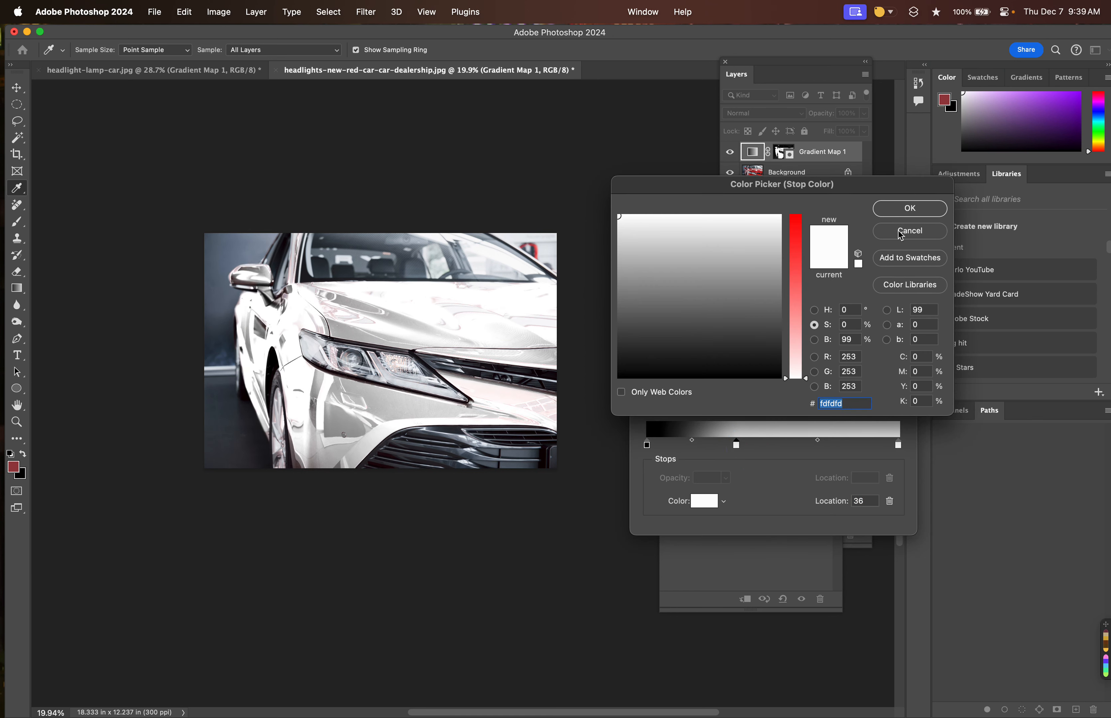
click(910, 232)
drag(738, 444, 784, 449)
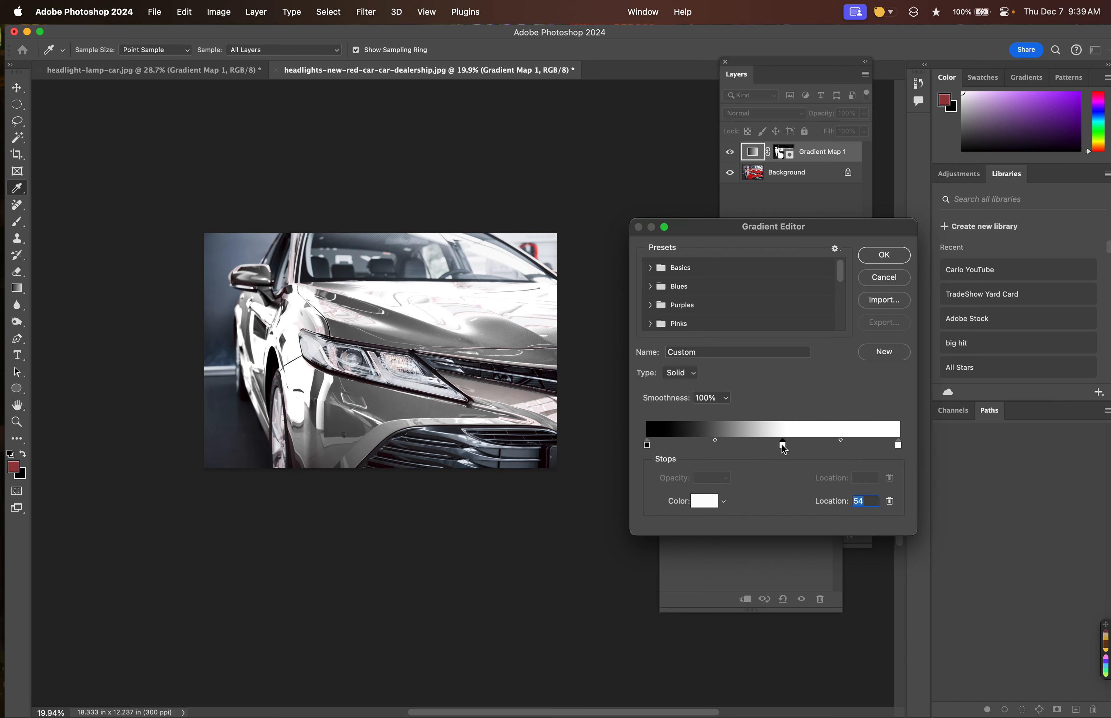
- Set the gradient's black end stop to dark gray #535353 and apply the gradient
double_click(648, 445)
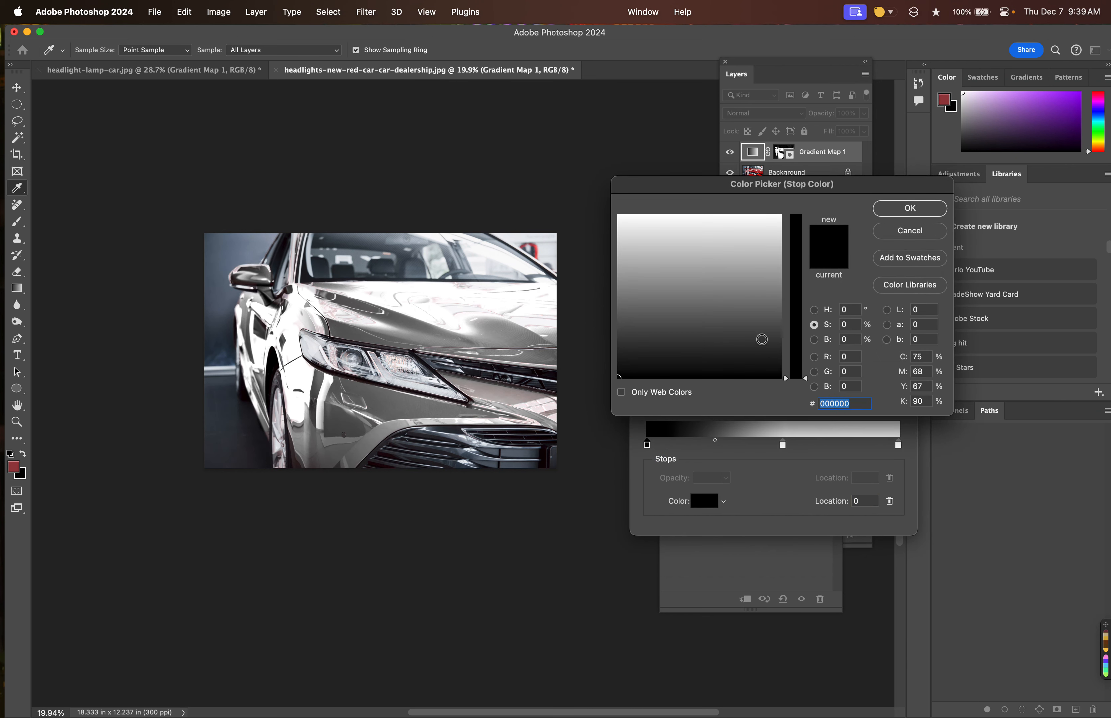
drag(628, 362, 620, 324)
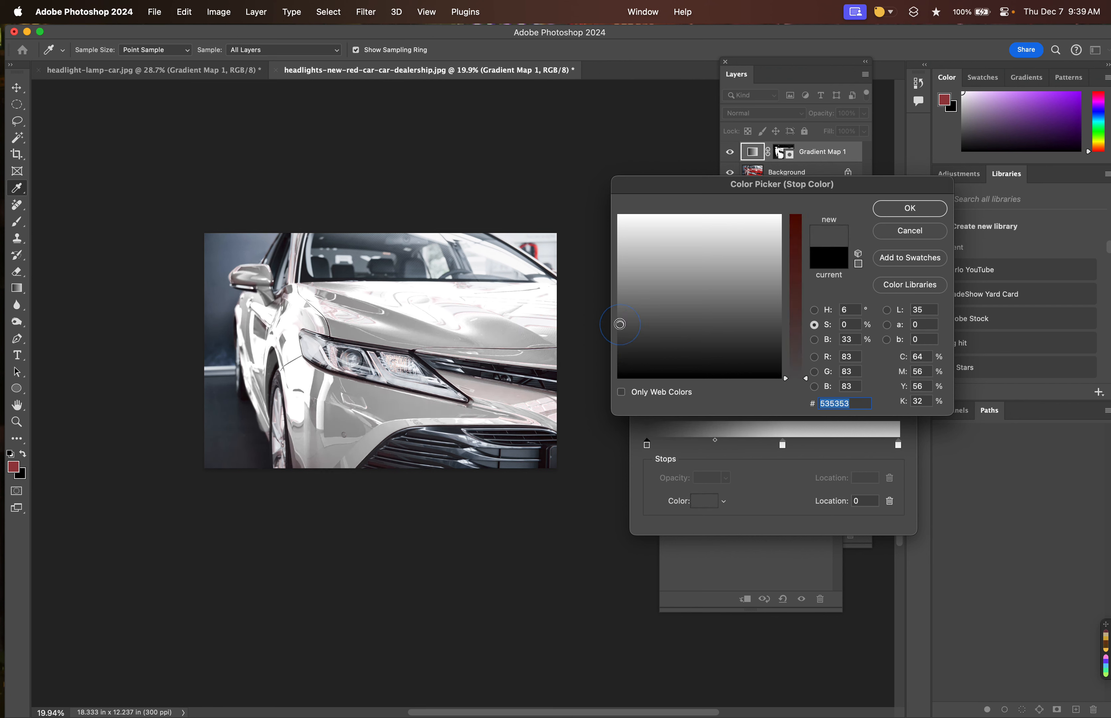
click(905, 209)
click(880, 255)
- Switch to the Brush, select the layer mask and paint white over the front fender above the headlight
key(b)
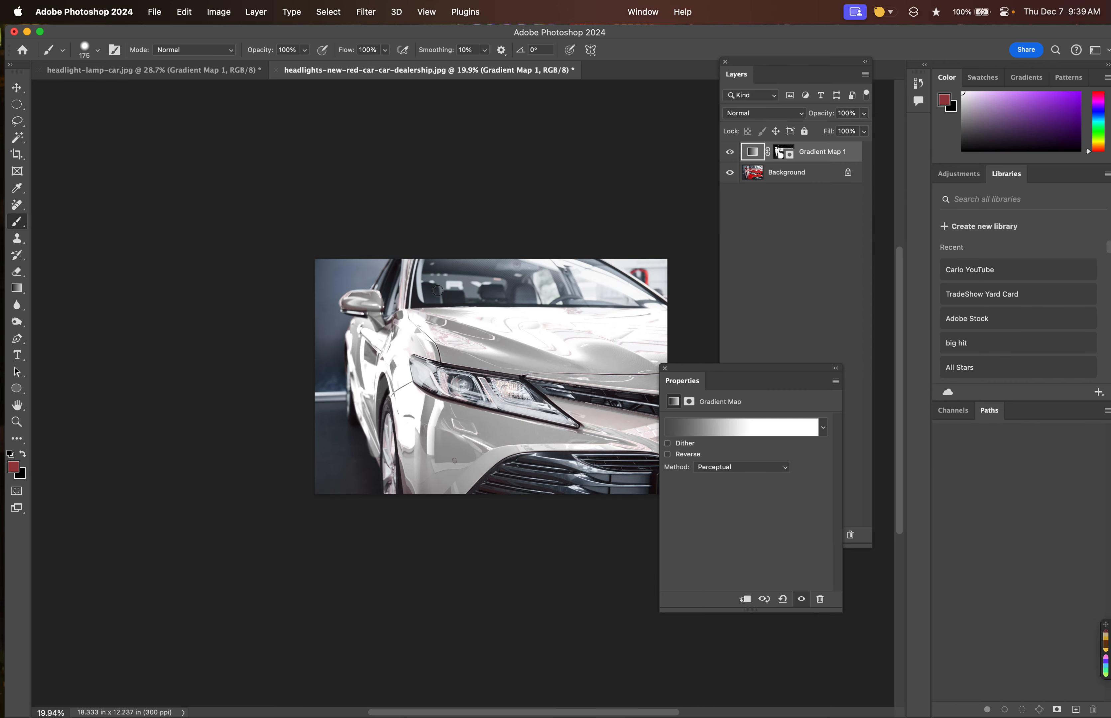
scroll(455, 342, up, 5)
scroll(455, 342, up, 2)
drag(467, 280, 392, 276)
key(super+z)
click(788, 154)
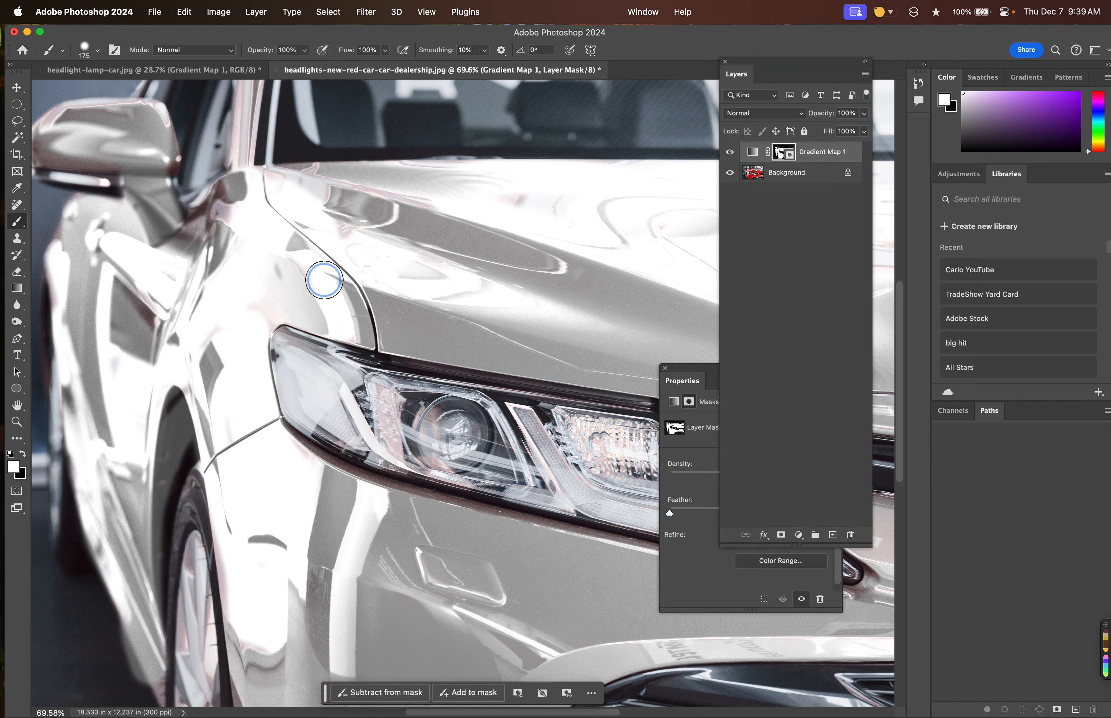
mouse_move(213, 222)
mouse_down()
mouse_move(204, 202)
mouse_move(227, 193)
mouse_up()
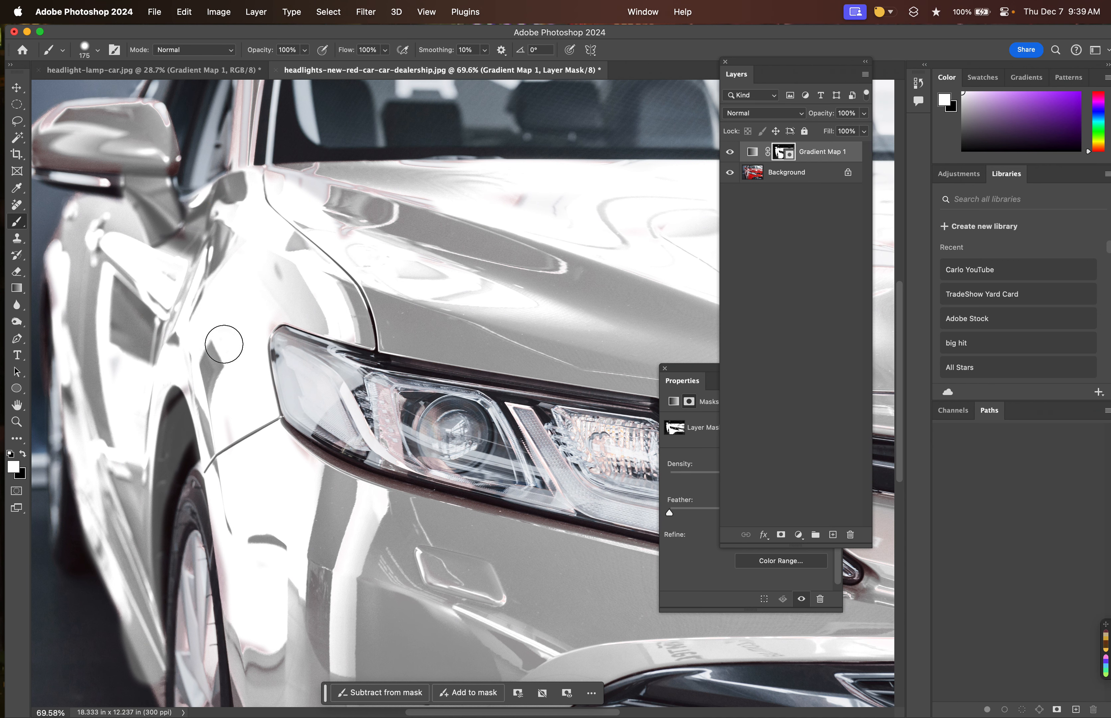
- Paint white on the mask across the hood and along its upper edge below the windshield
scroll(223, 340, right, 5)
scroll(575, 275, right, 2)
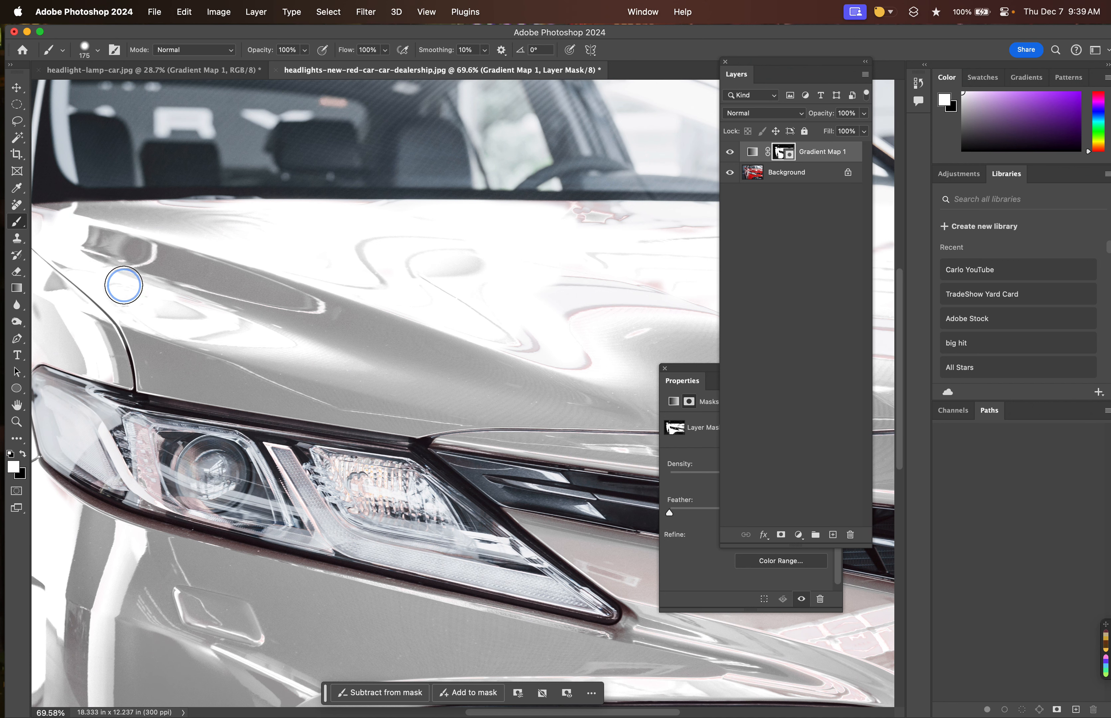
scroll(398, 243, right, 10)
mouse_move(399, 243)
mouse_down()
mouse_move(344, 221)
mouse_move(486, 233)
mouse_move(367, 288)
mouse_move(328, 337)
mouse_move(349, 340)
mouse_up()
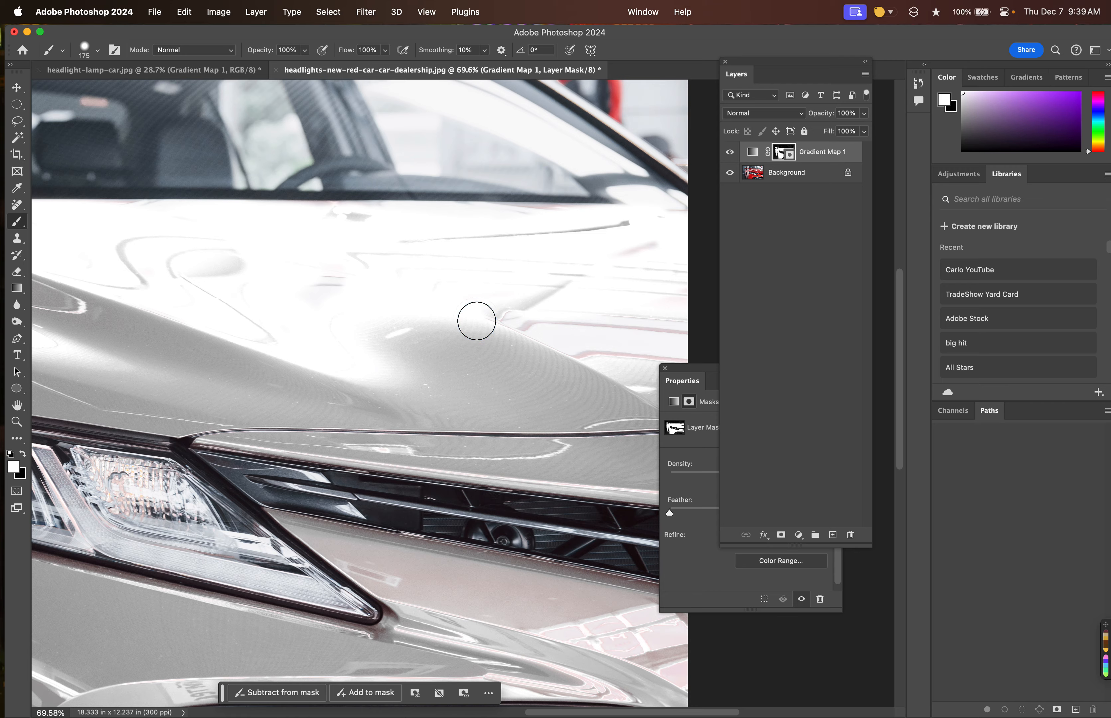
scroll(479, 322, right, 2)
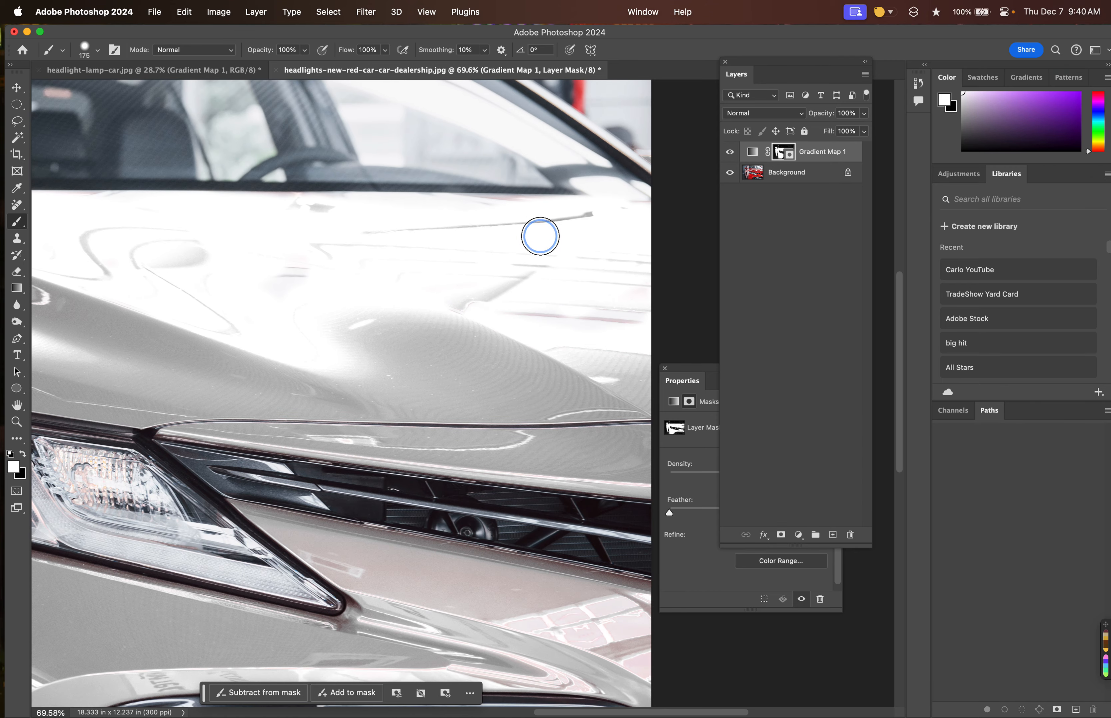
drag(320, 214, 569, 203)
mouse_move(507, 320)
mouse_down()
mouse_move(630, 340)
mouse_move(611, 307)
mouse_move(541, 315)
mouse_up()
- Zoom out and undo the last brush stroke on the mask
scroll(521, 379, down, 3)
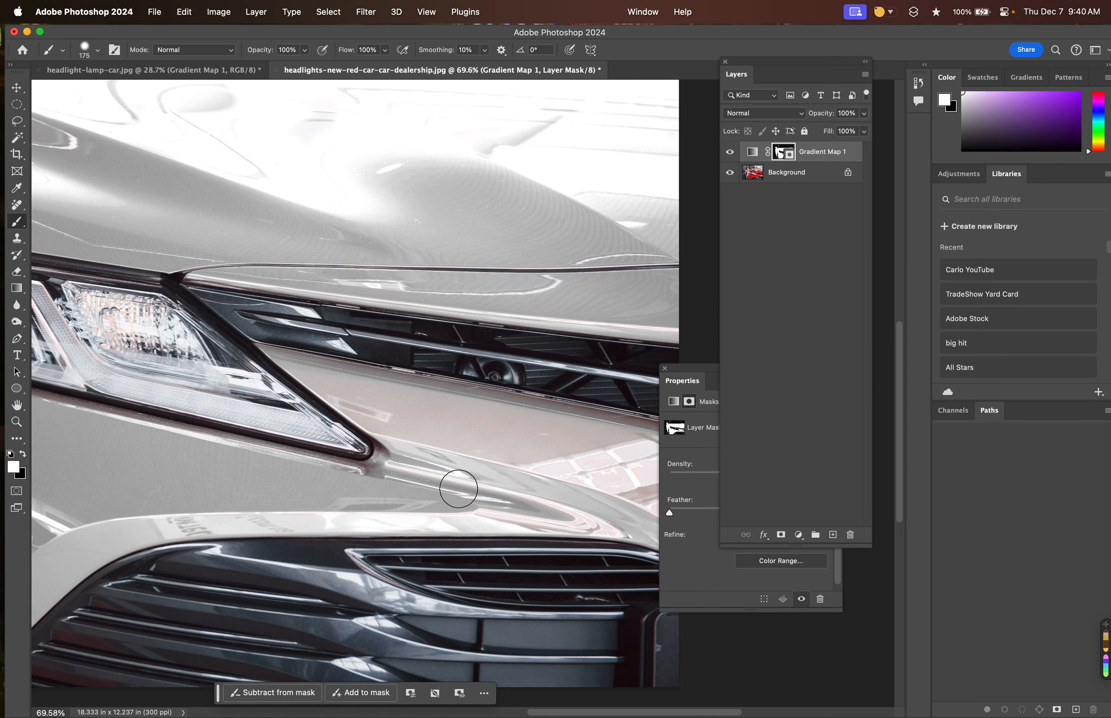
scroll(457, 485, down, 5)
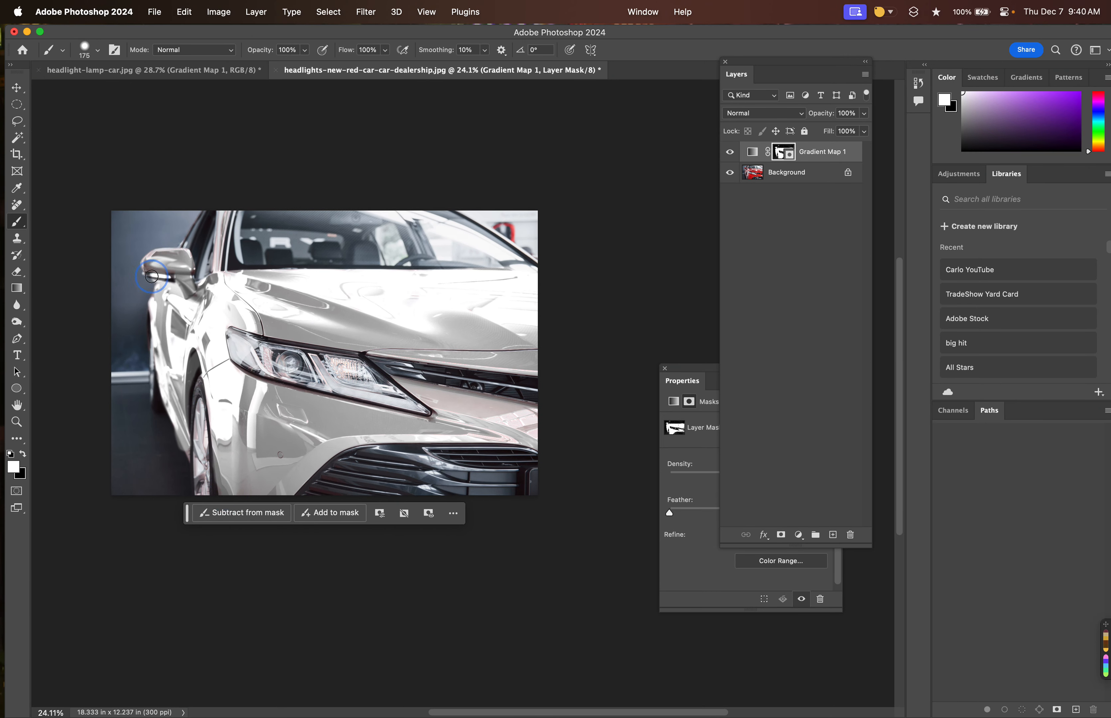
key(super+z)
- Reopen the gradient map's Gradient Editor and set the left end stop to black #000000
click(752, 152)
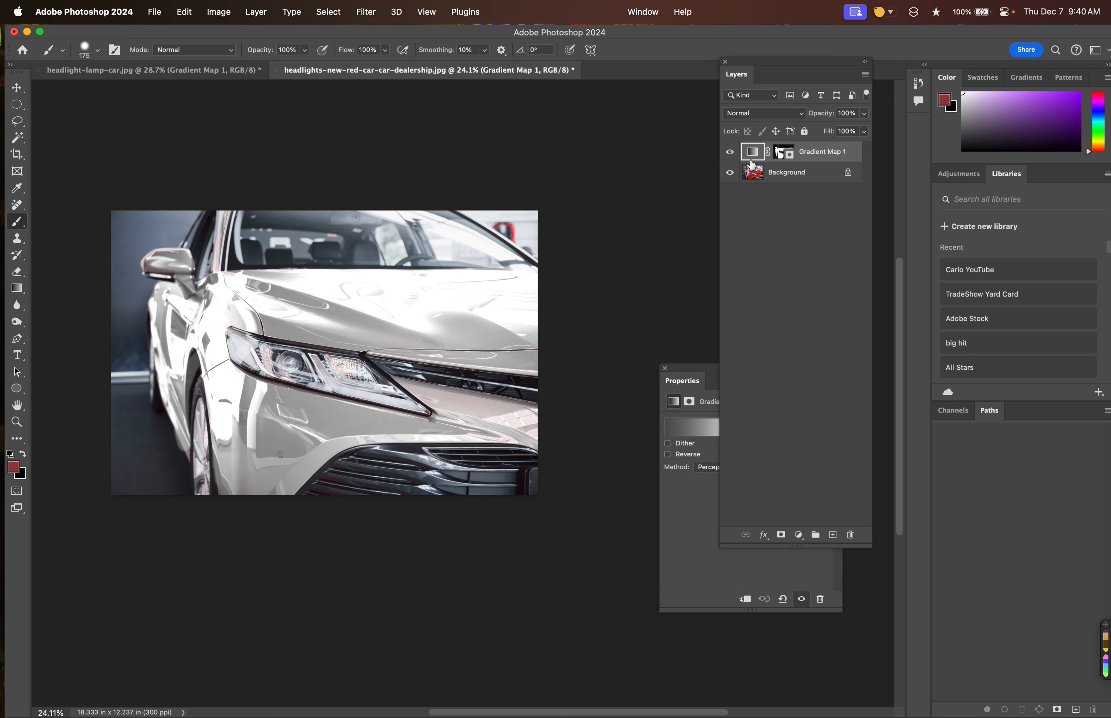
click(693, 435)
double_click(646, 446)
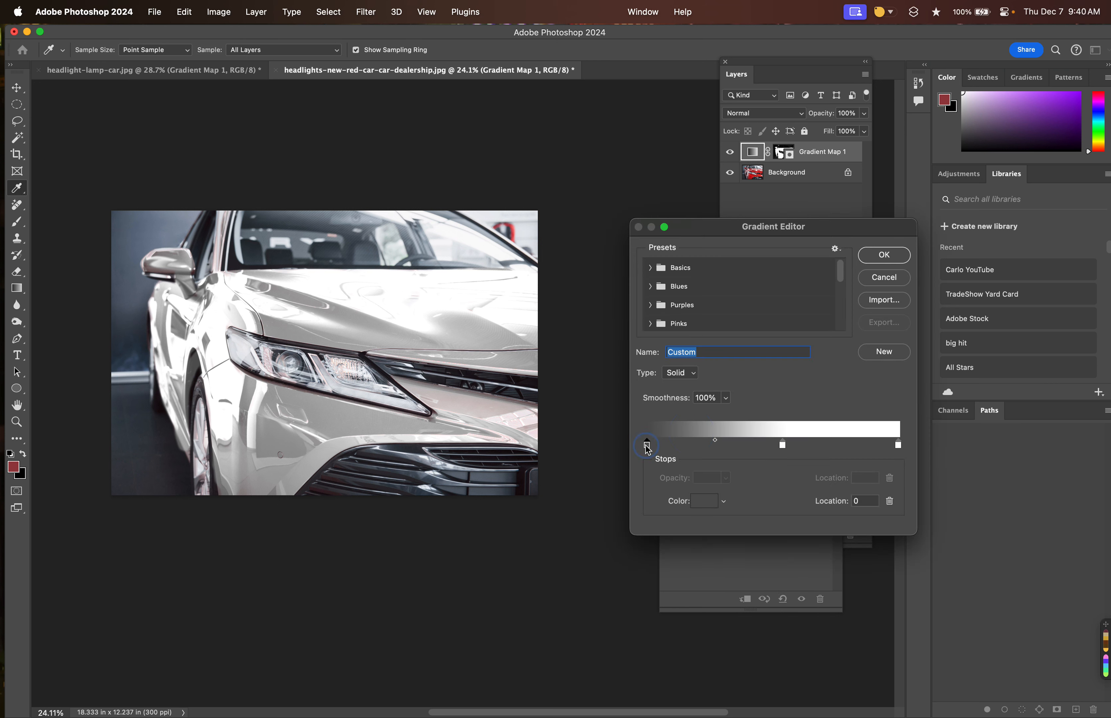
drag(665, 372, 575, 417)
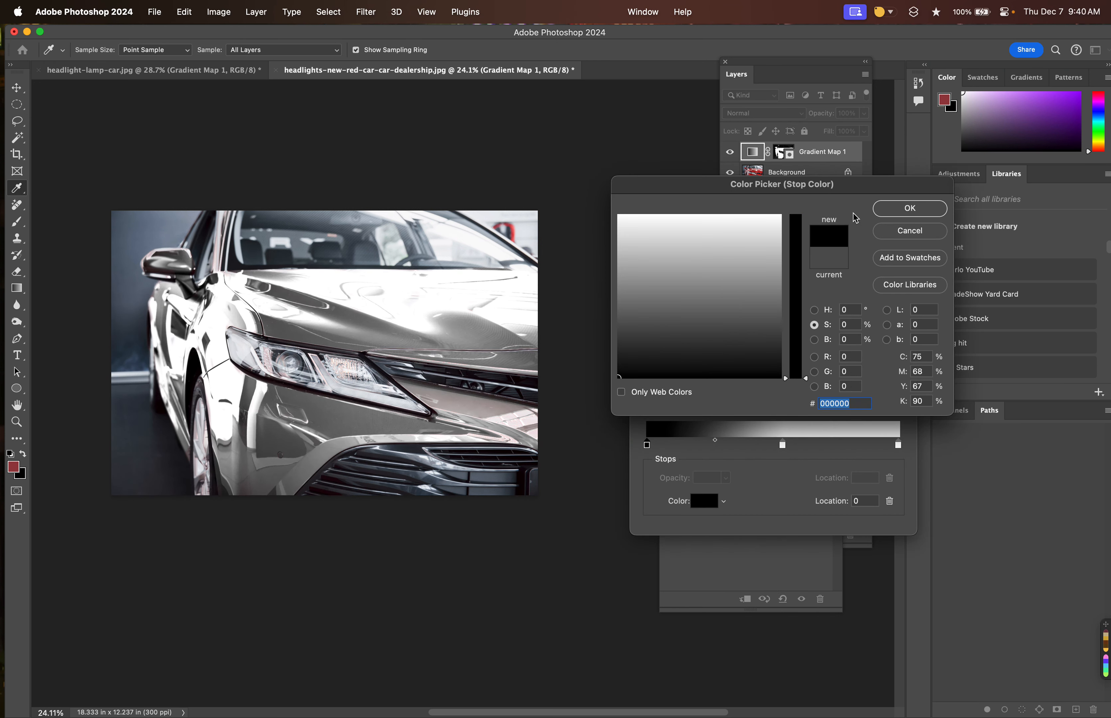
click(909, 208)
- Open the middle color stop's picker and try green and then blue paint shades
double_click(784, 446)
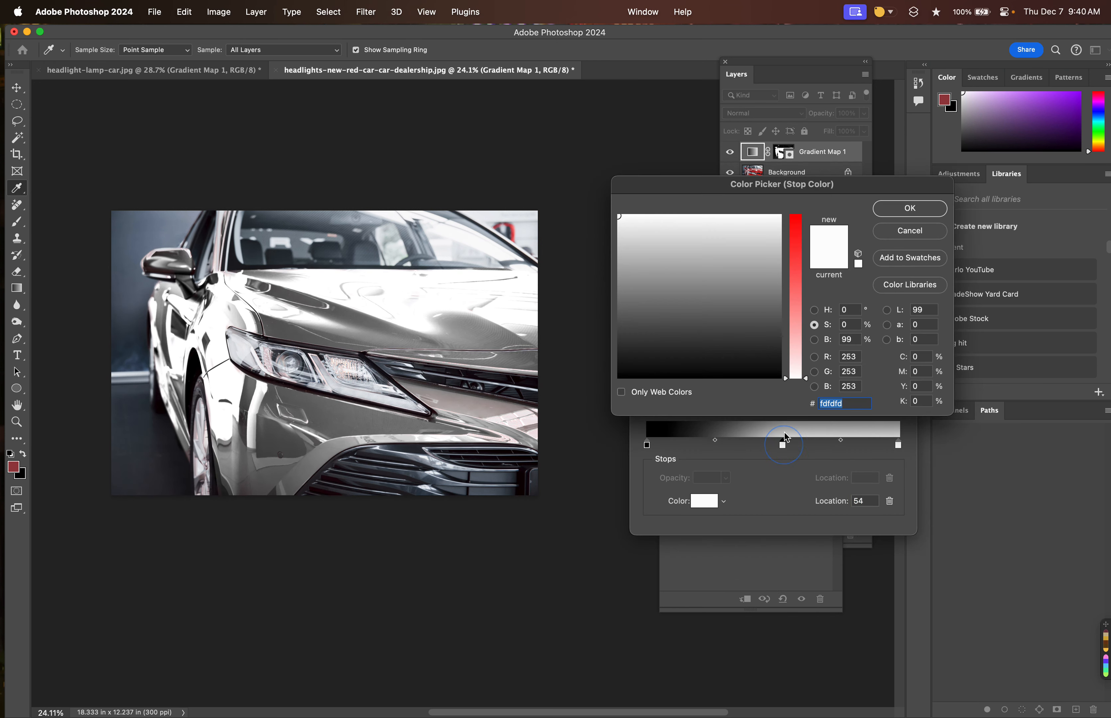
drag(799, 279, 798, 217)
mouse_move(721, 257)
mouse_down()
mouse_move(724, 240)
mouse_move(692, 243)
mouse_up()
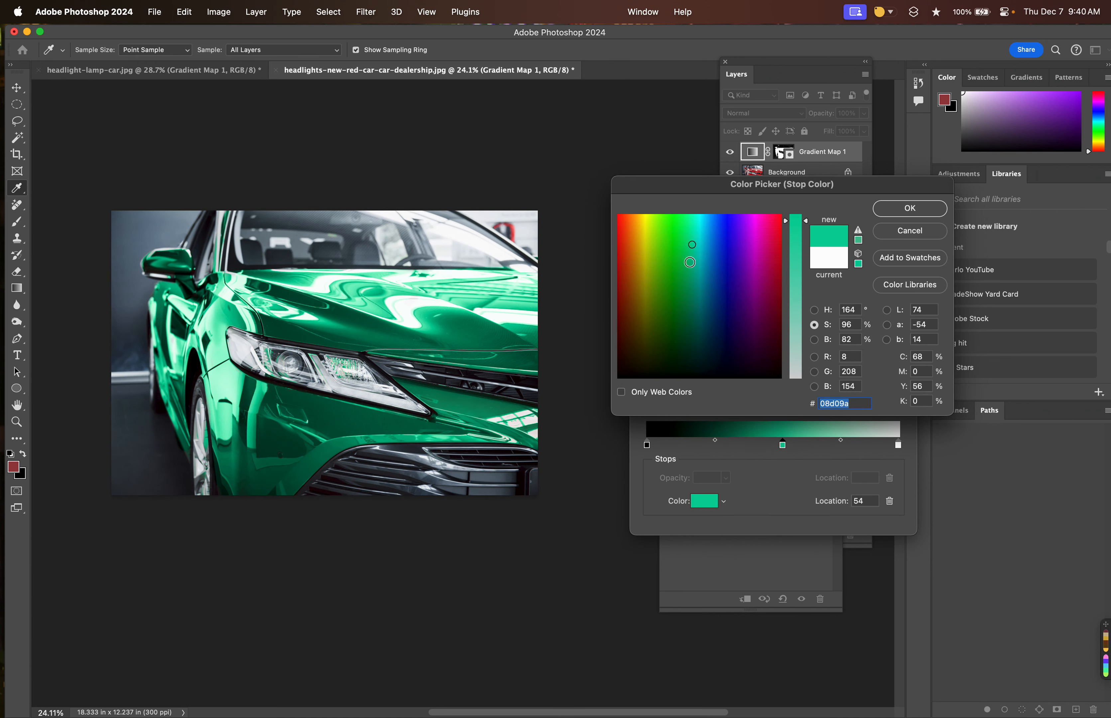
click(675, 259)
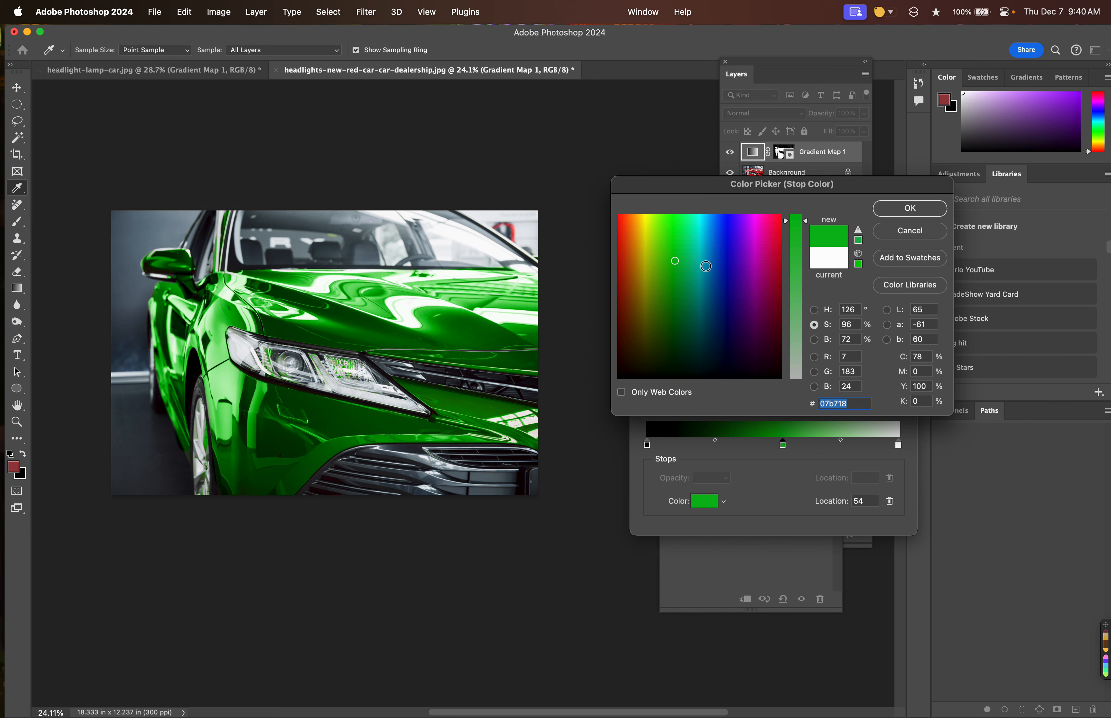
click(715, 215)
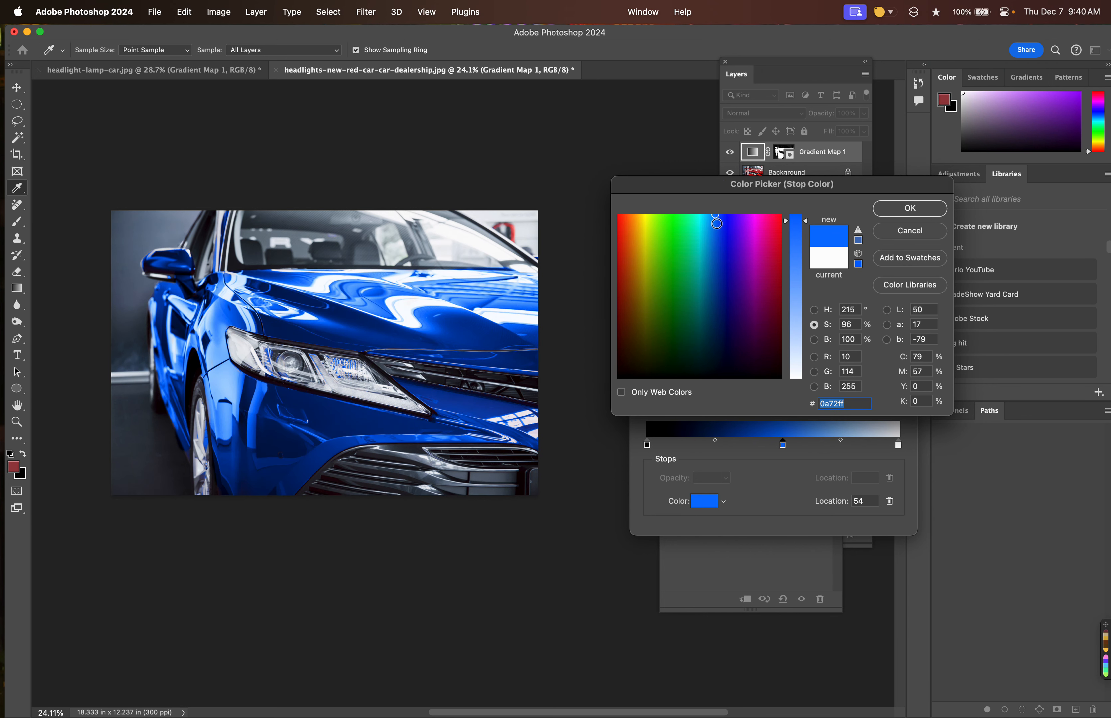
drag(798, 224, 795, 196)
drag(720, 217, 717, 256)
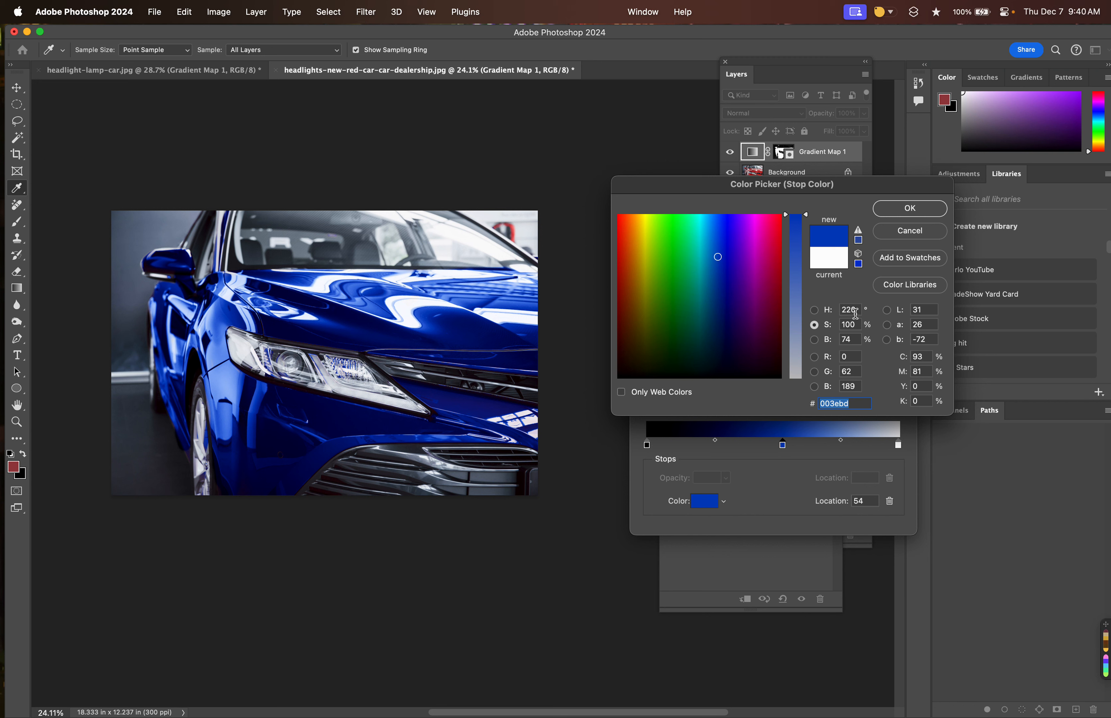
- Adjust the blue shade by switching the picker between hue, saturation and brightness modes
click(814, 310)
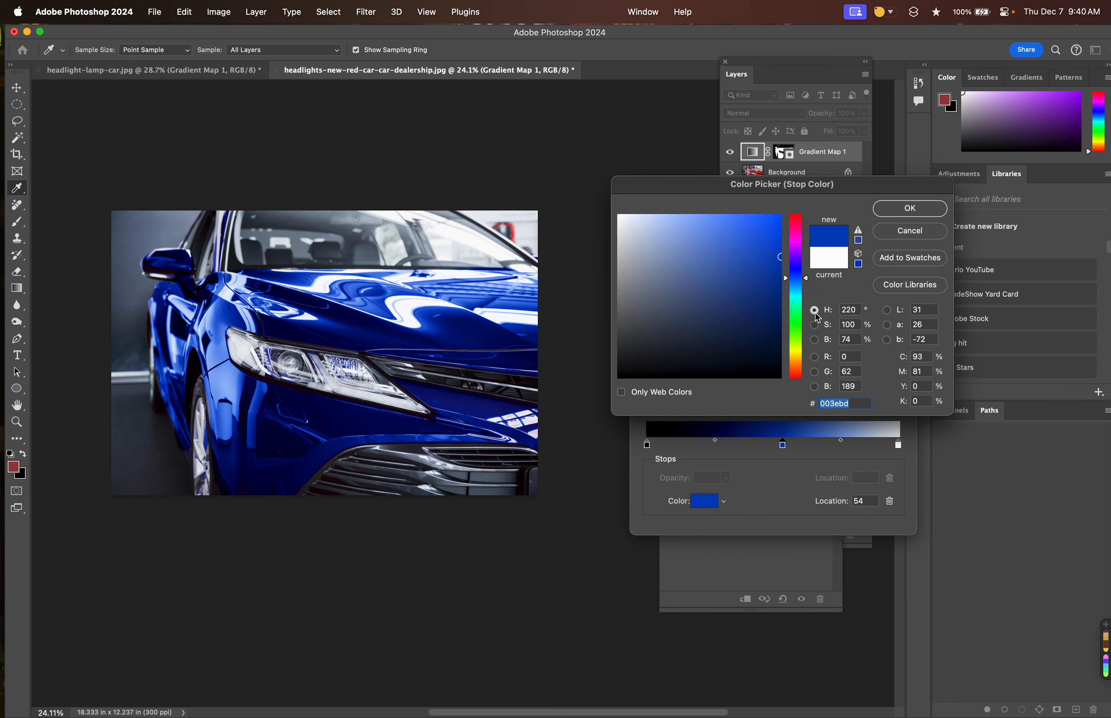
click(814, 325)
click(814, 340)
click(814, 311)
click(814, 324)
click(814, 339)
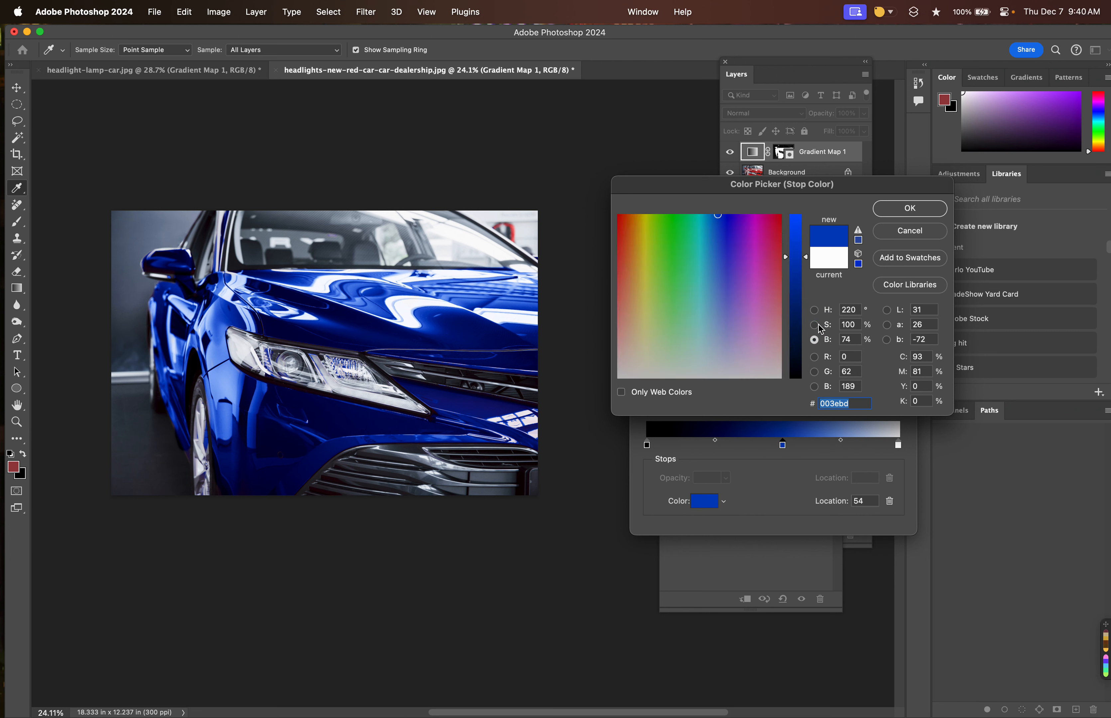
click(815, 311)
drag(806, 251, 795, 285)
click(815, 326)
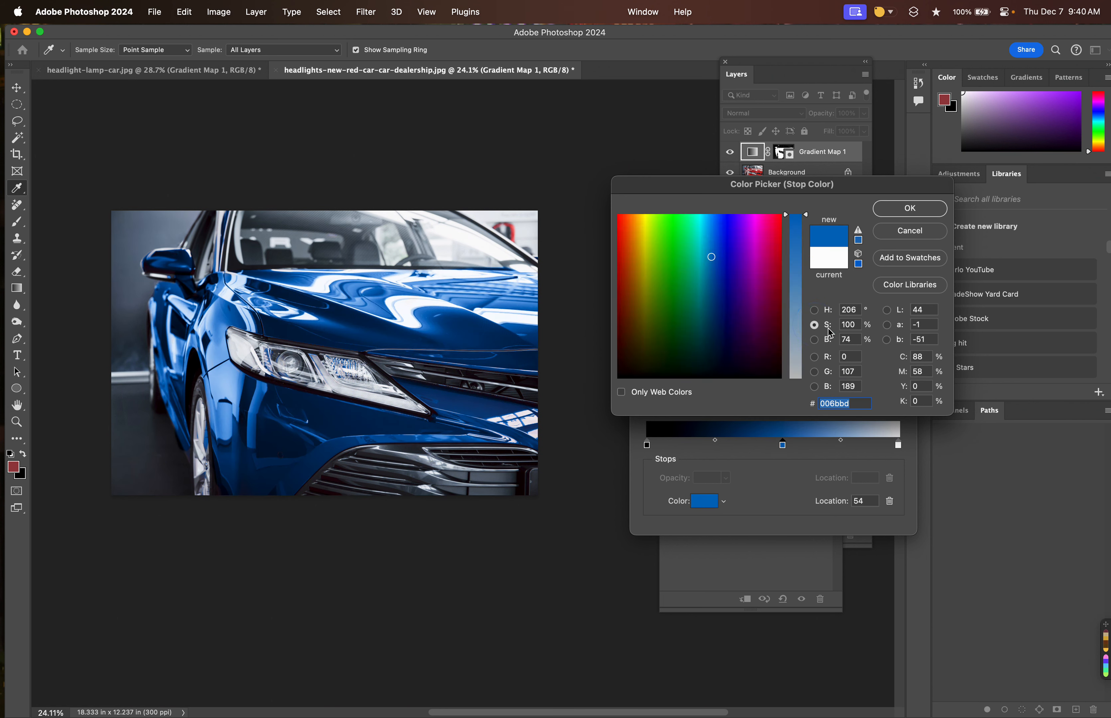
drag(809, 230, 806, 196)
click(815, 341)
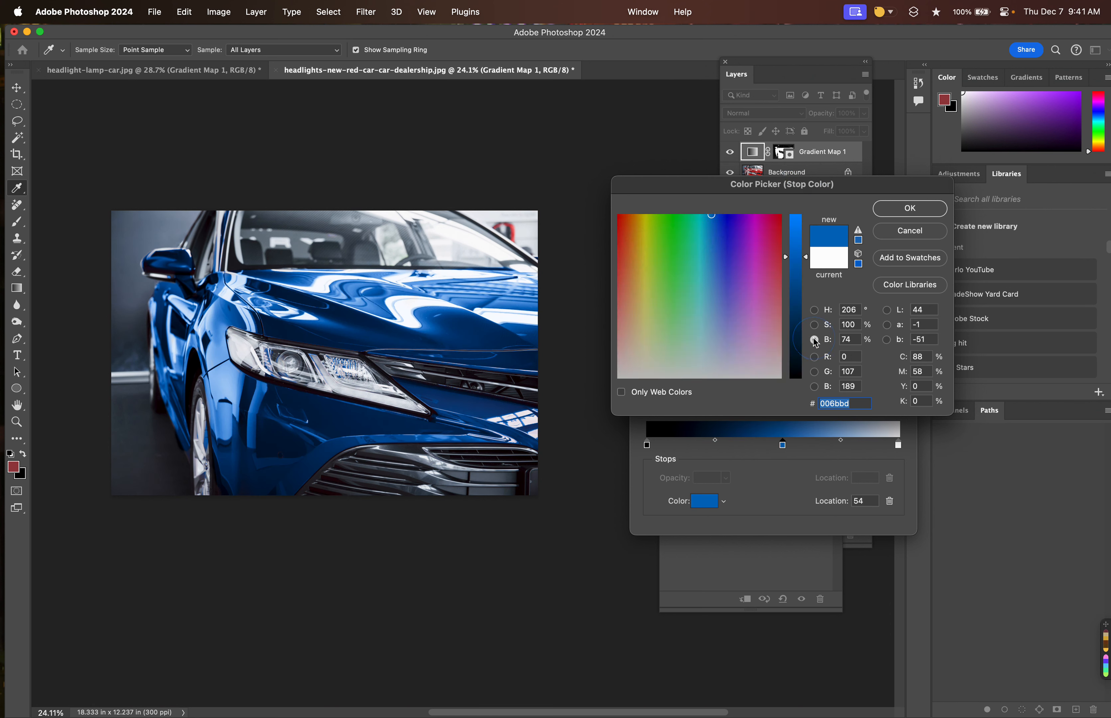
drag(808, 259, 810, 215)
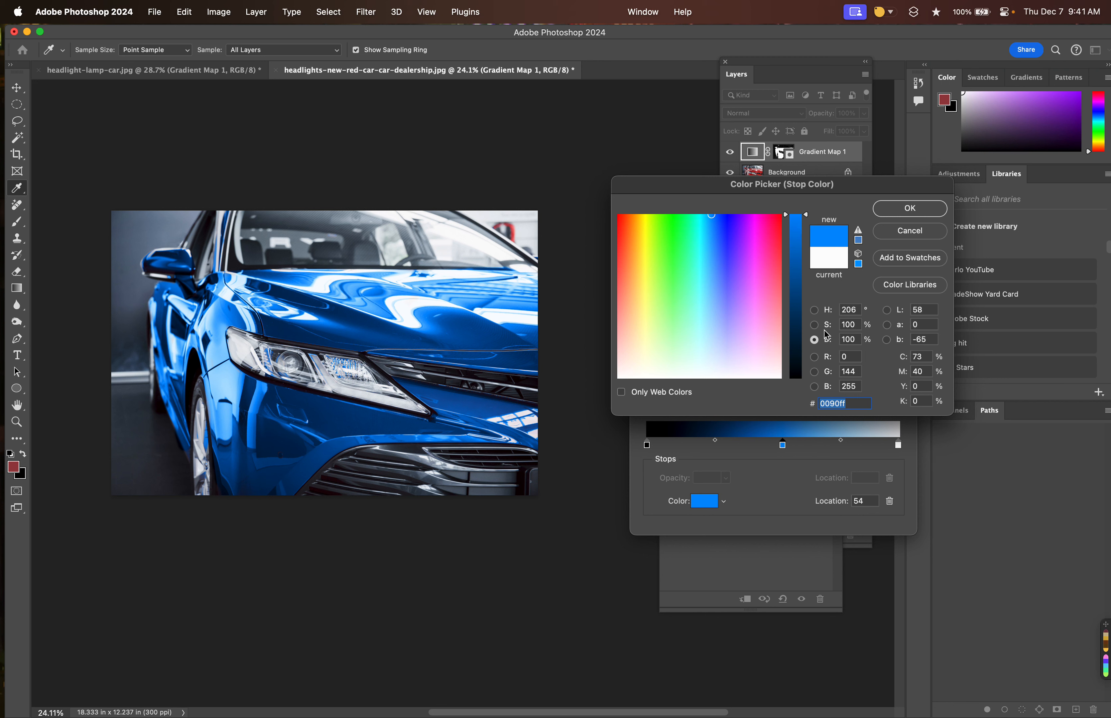
click(814, 311)
click(814, 325)
click(814, 310)
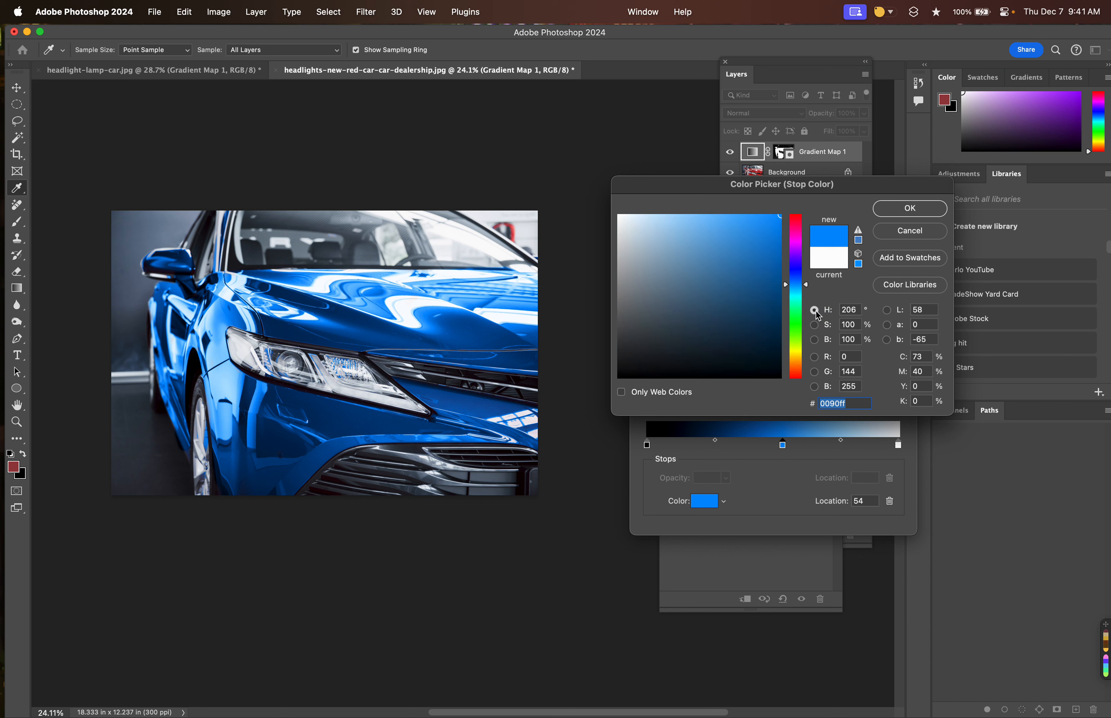
click(814, 324)
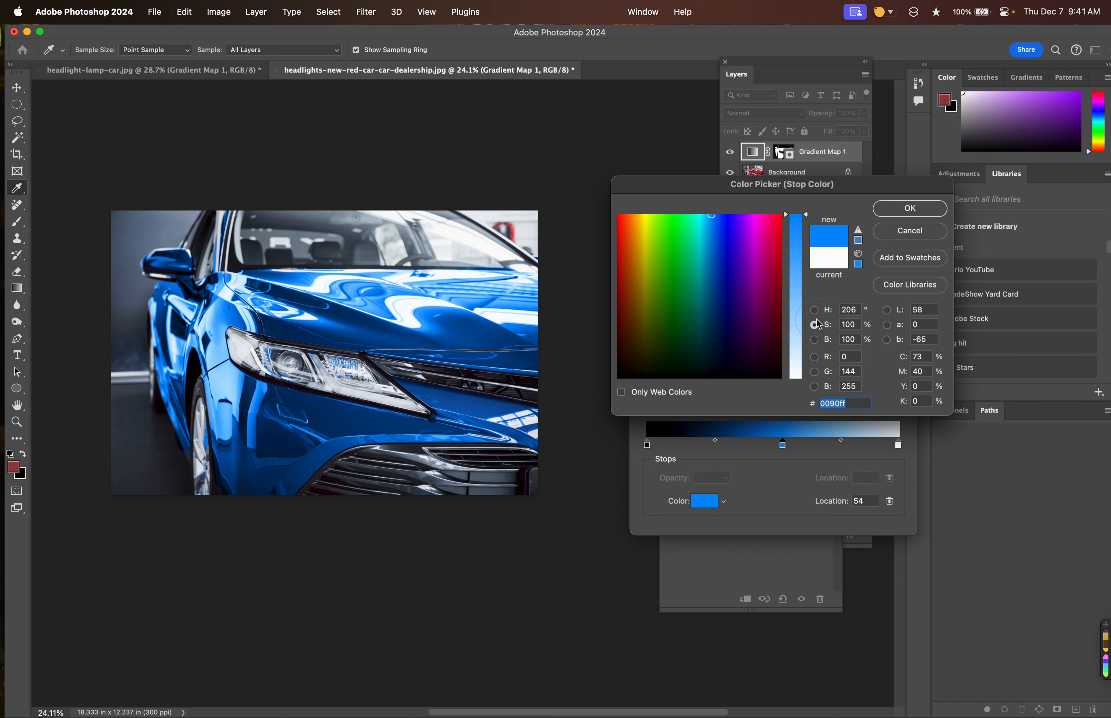
click(815, 340)
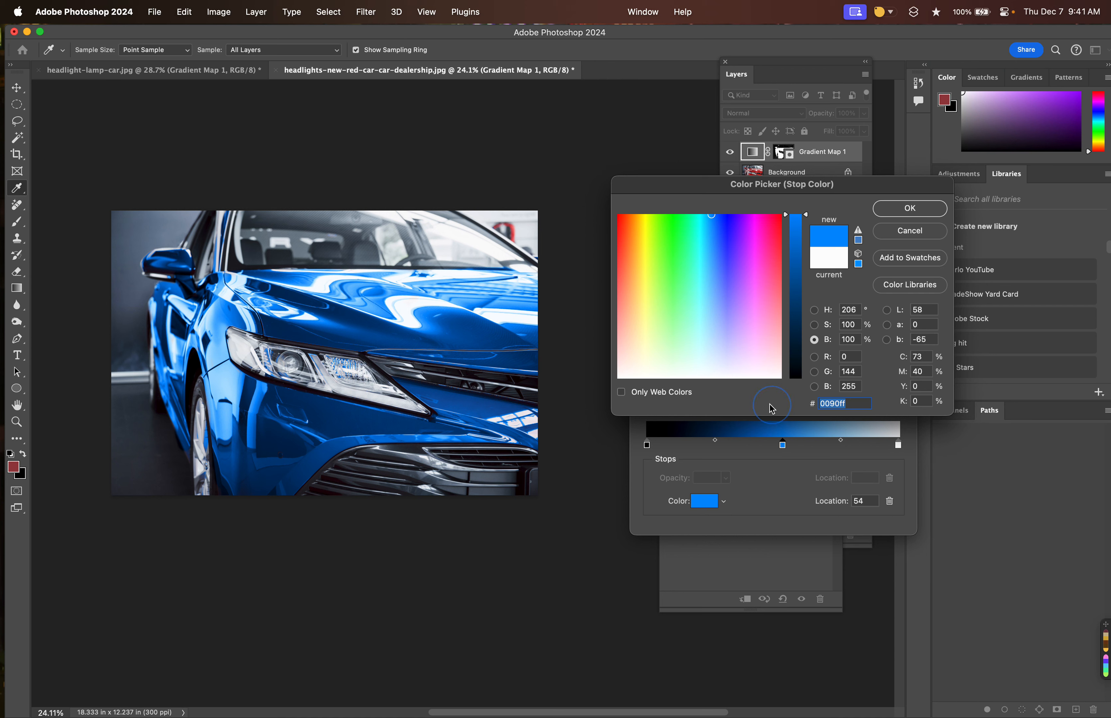
- Set the middle stop's hex color to ccddd and confirm the gradient
text(cc)
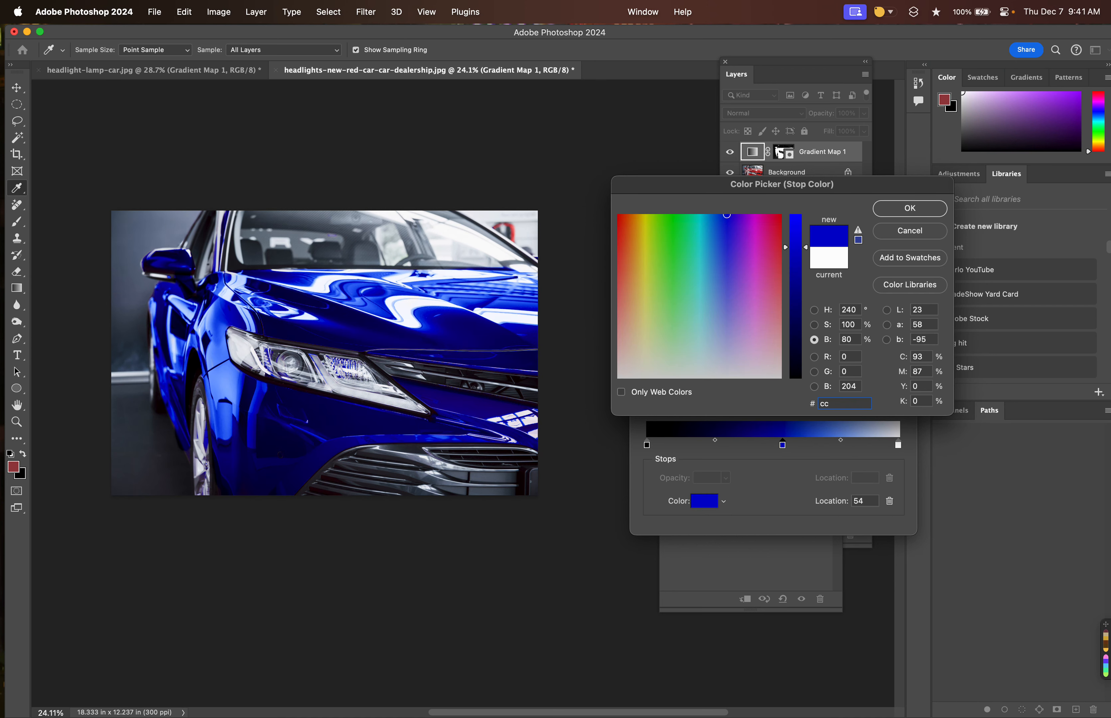
text(ddd)
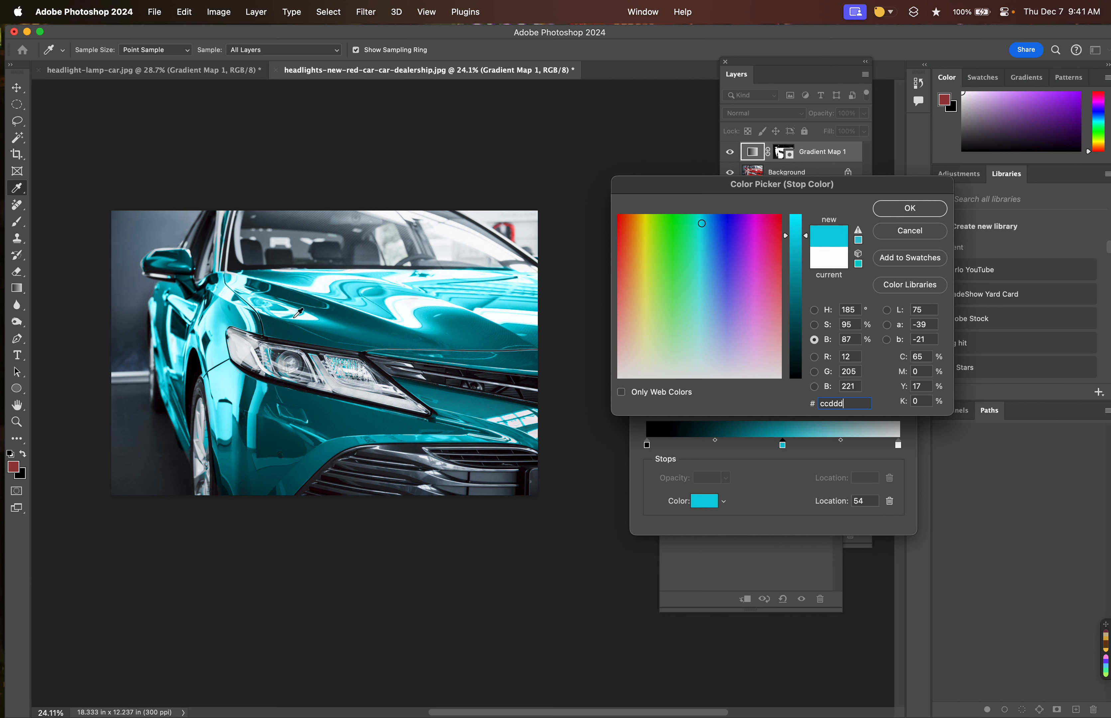
click(909, 208)
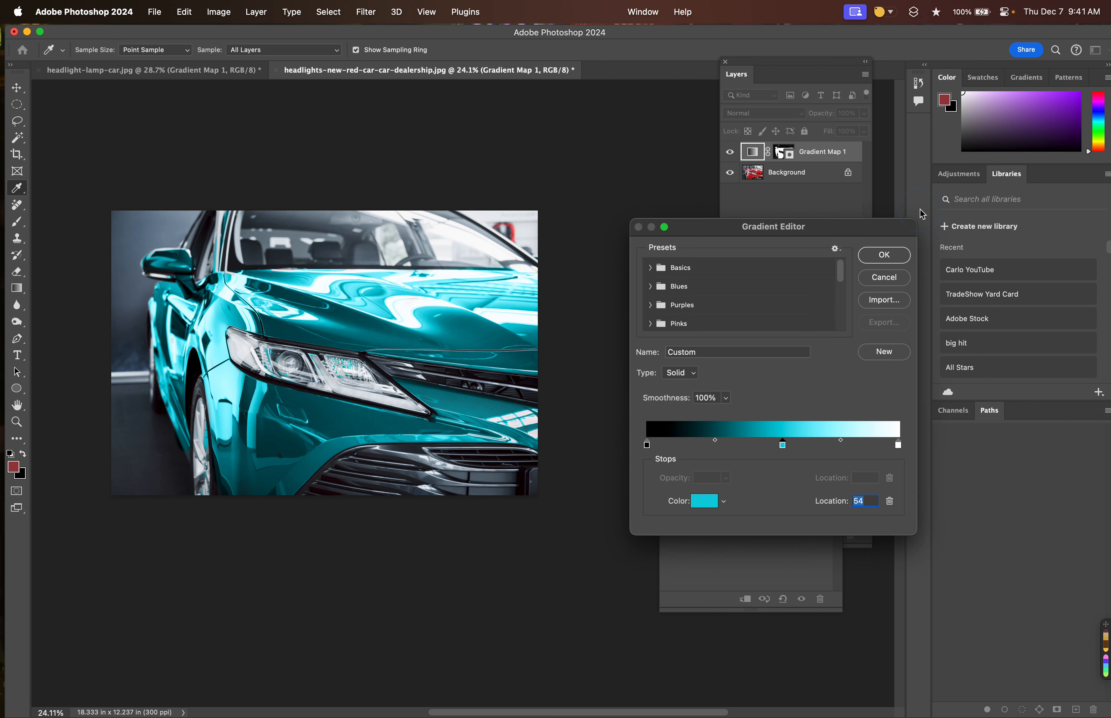
click(881, 256)
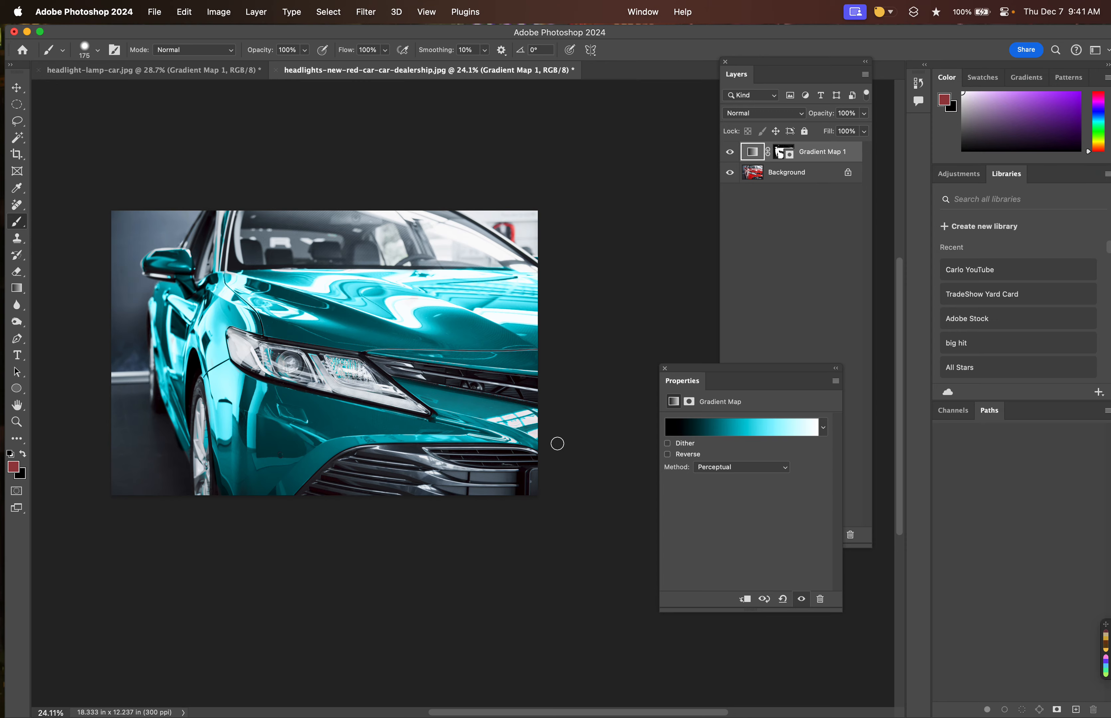
scroll(555, 428, left, 3)
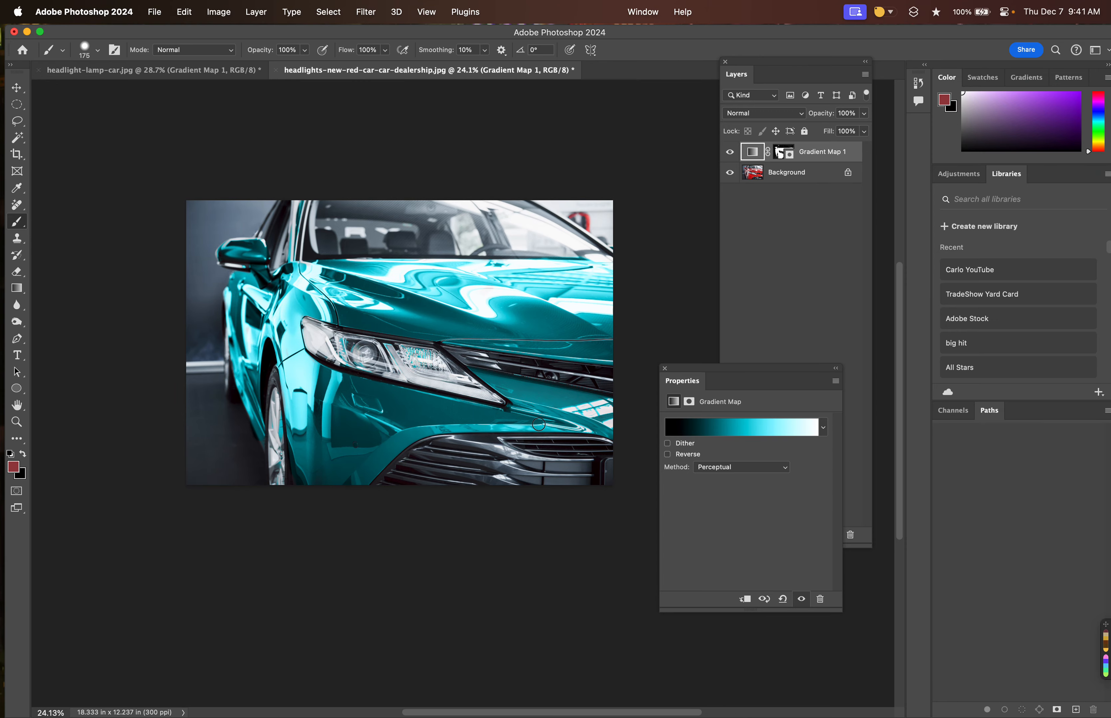
scroll(538, 424, up, 5)
scroll(534, 410, down, 3)
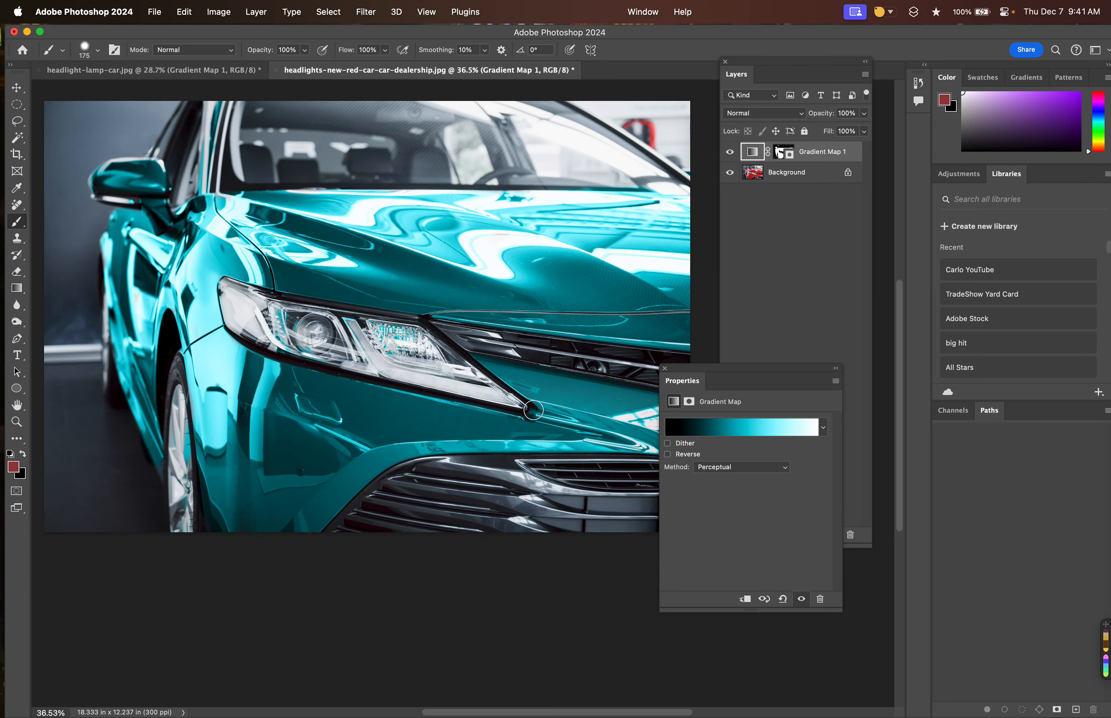
drag(757, 377, 787, 378)
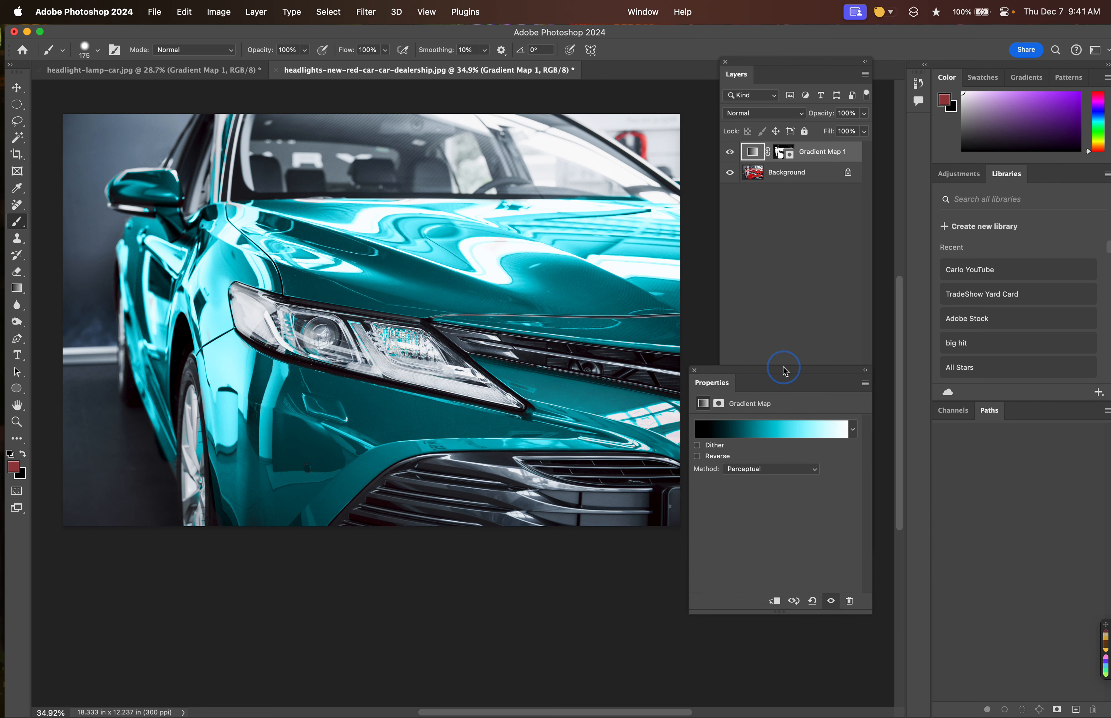